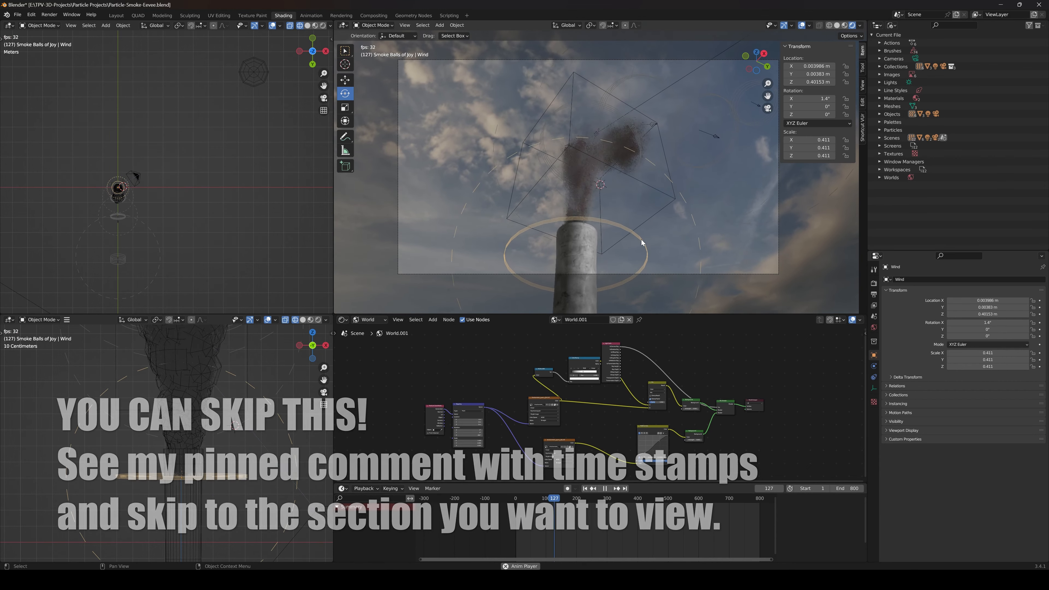
Stop the animation playback and examine the smoke column above the stack from a lower, free perspective
key("space")
middle_click_drag(636, 235, 626, 210)
scroll(636, 247, "up", 5)
scroll(611, 230, "up", 2)
scroll(654, 239, "down", 3)
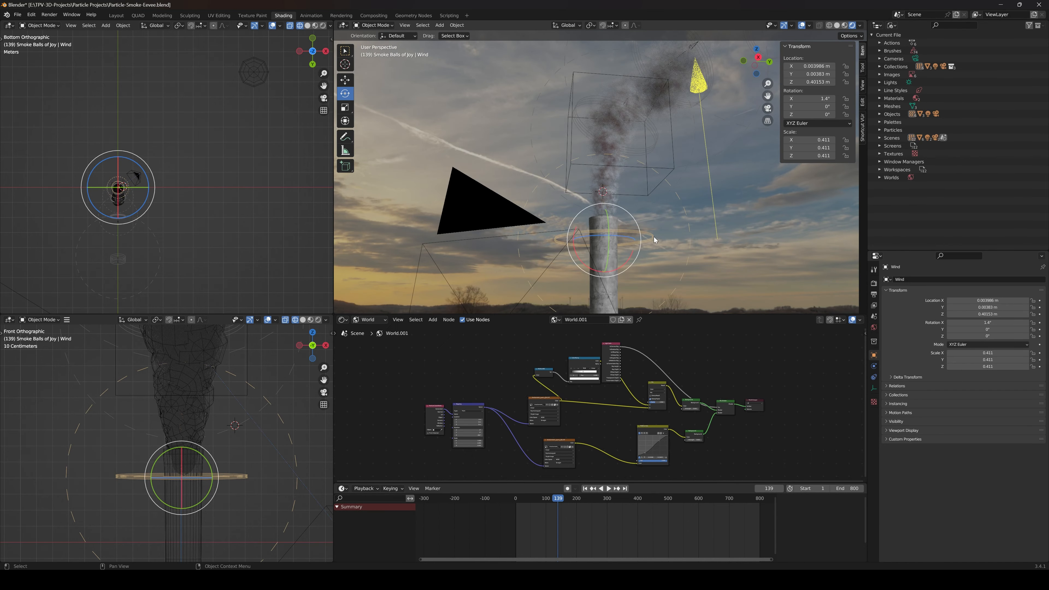
Show object shading in the node editor and examine the Smoke Final material of the Smoke Start sphere
left_click(370, 319)
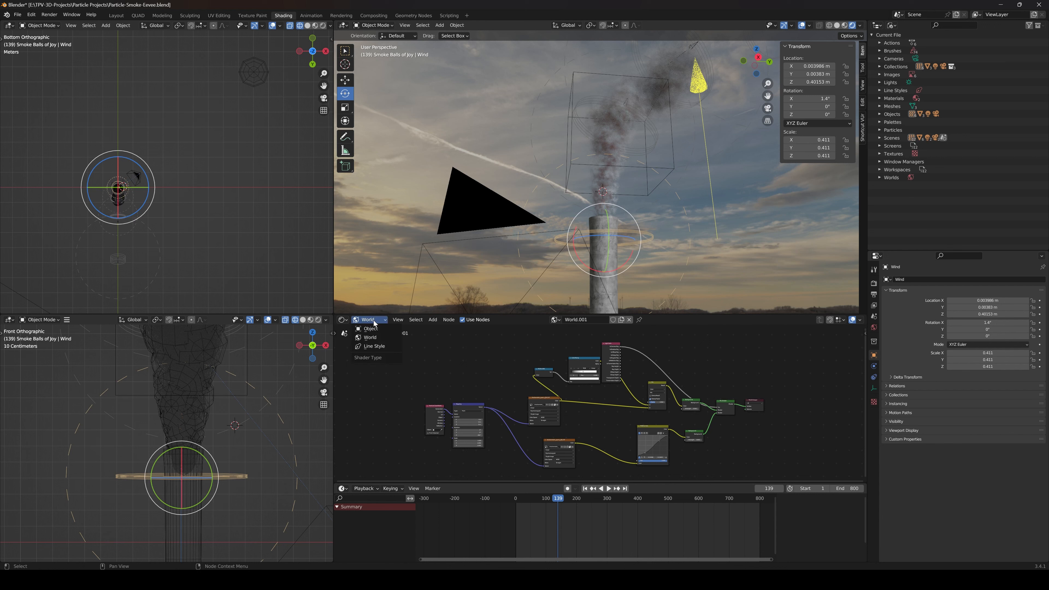
left_click(365, 328)
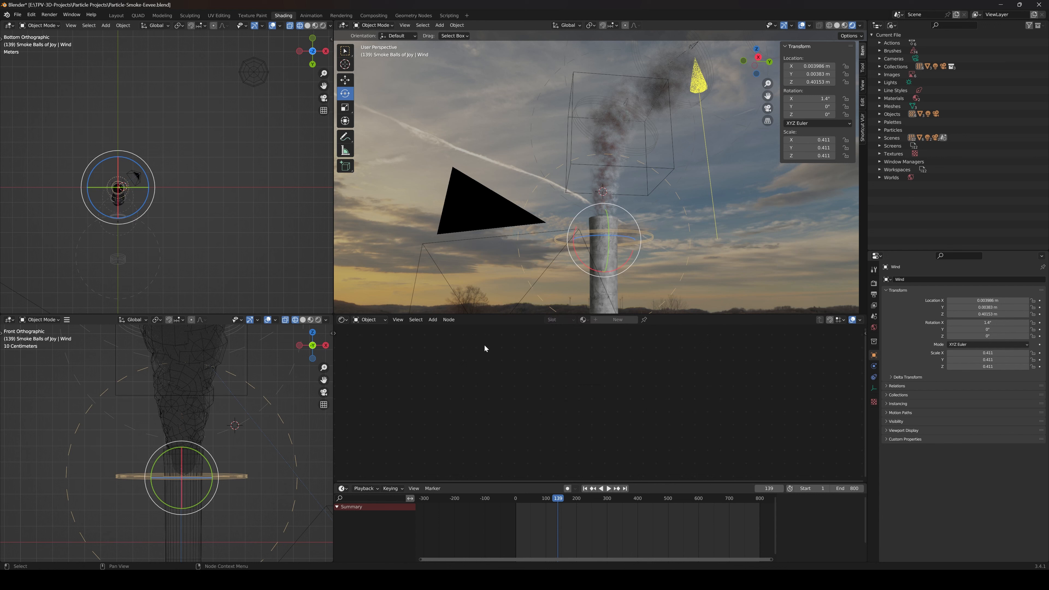
left_click(264, 72)
scroll(626, 415, "down", 5)
scroll(627, 415, "up", 1)
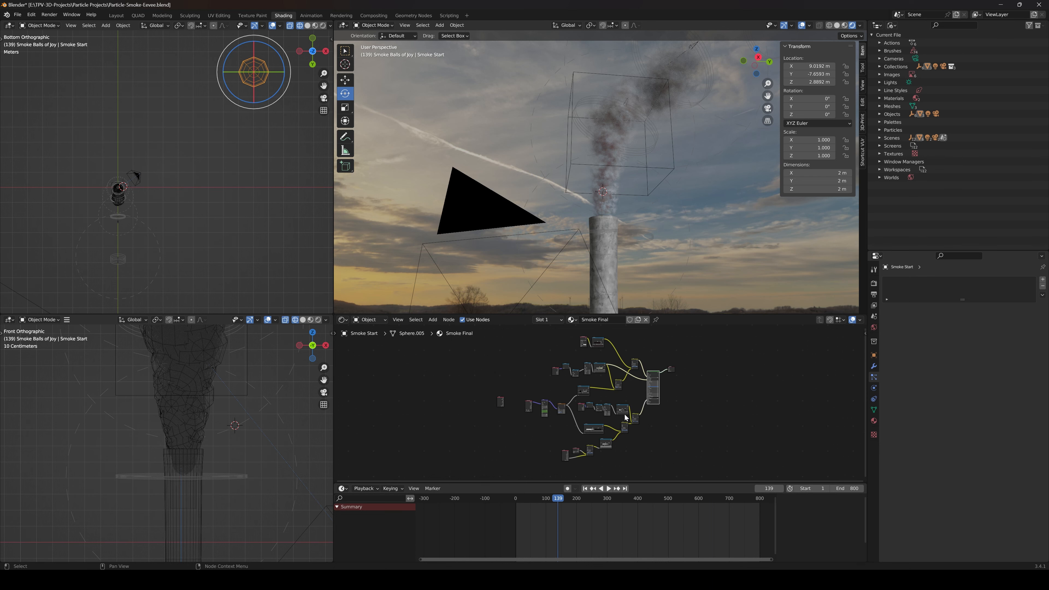
scroll(626, 418, "up", 2)
middle_click_drag(646, 241, 639, 215)
key("Right")
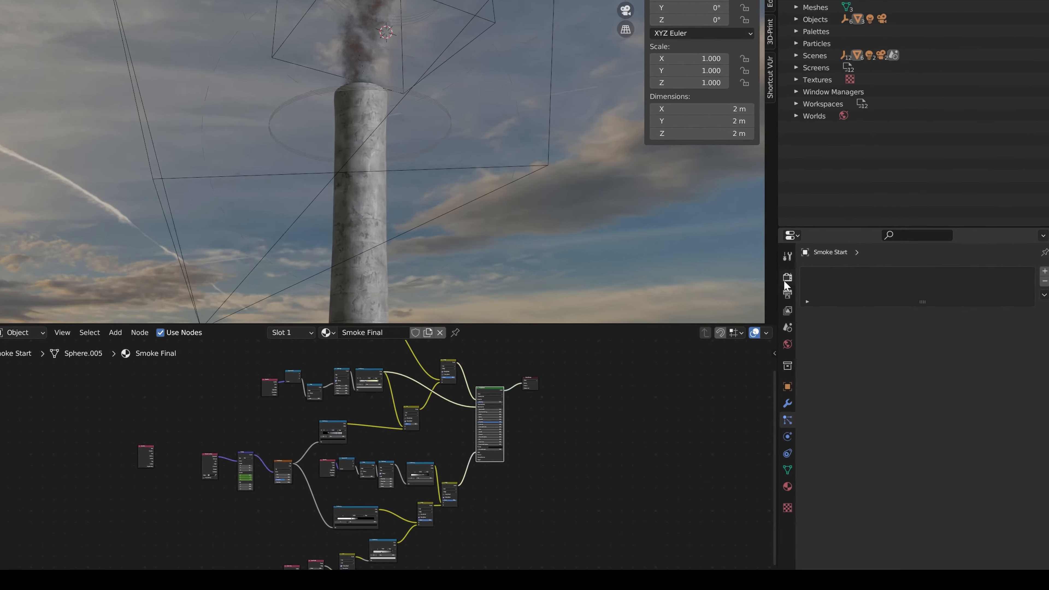
Set the render engine to Cycles and inspect how the smoke renders in the viewport
left_click(874, 283)
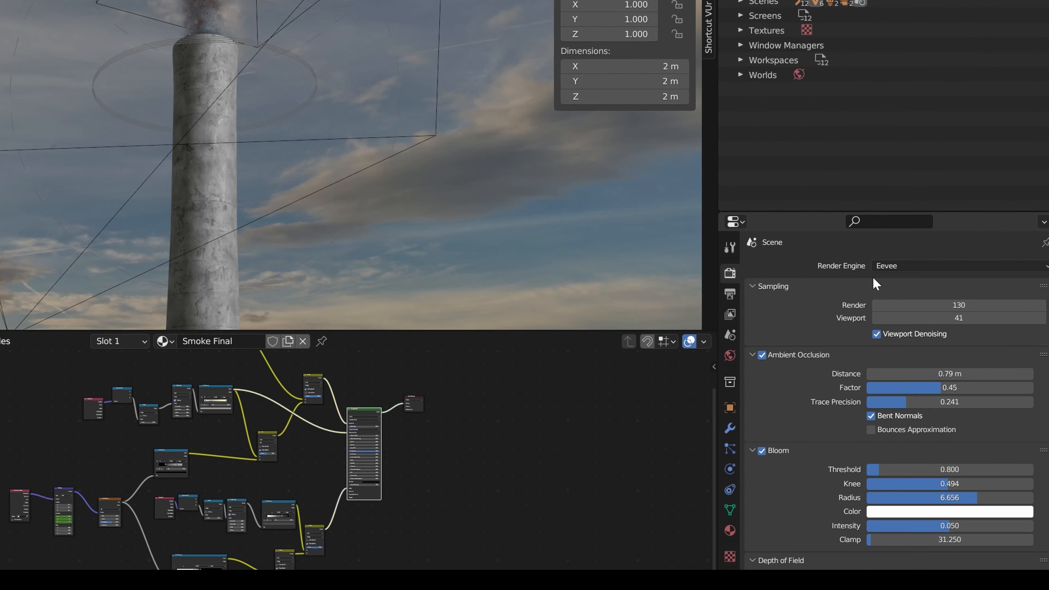
left_click(970, 282)
left_click(888, 308)
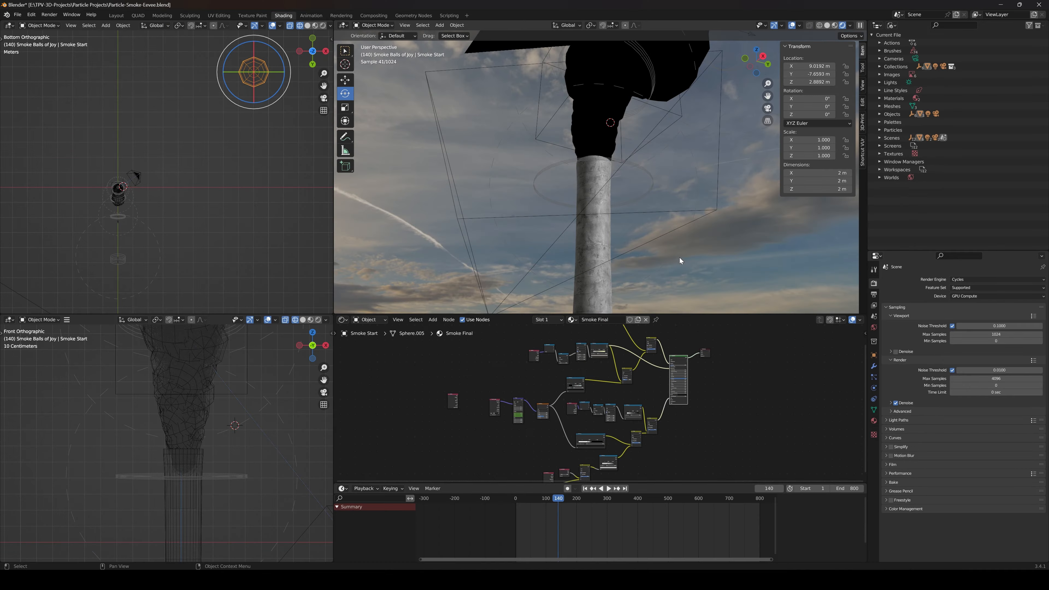
middle_click_drag(679, 257, 624, 234)
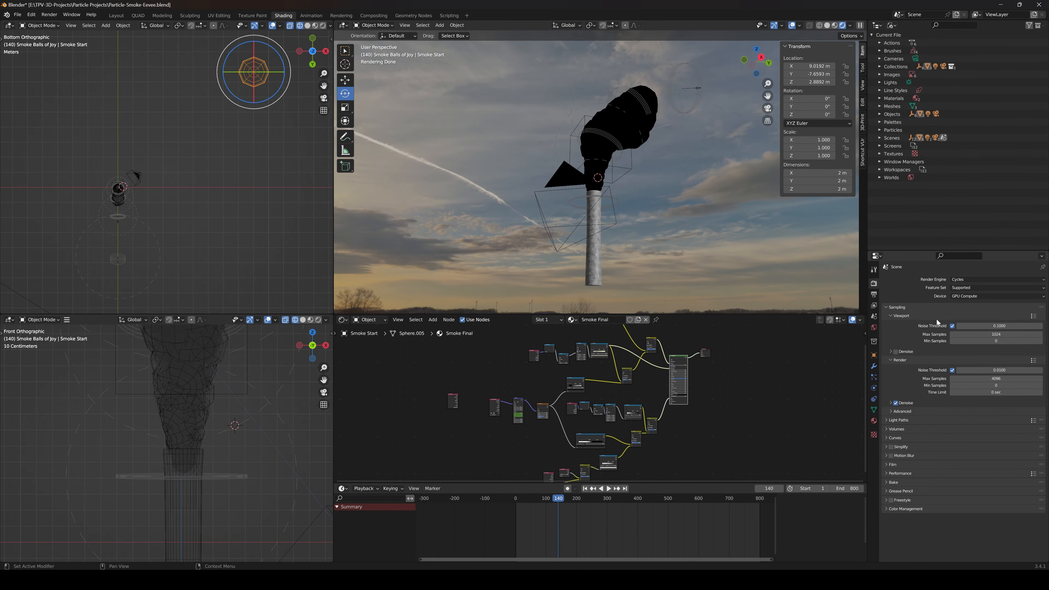
Set the render engine back to Eevee
left_click(961, 279)
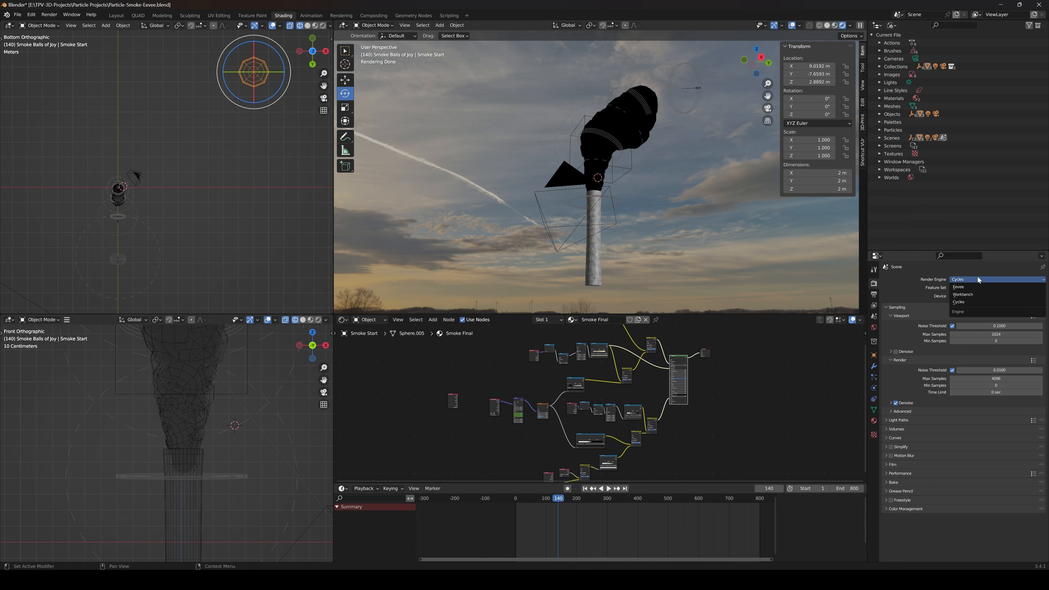
left_click(973, 287)
scroll(642, 231, "up", 3)
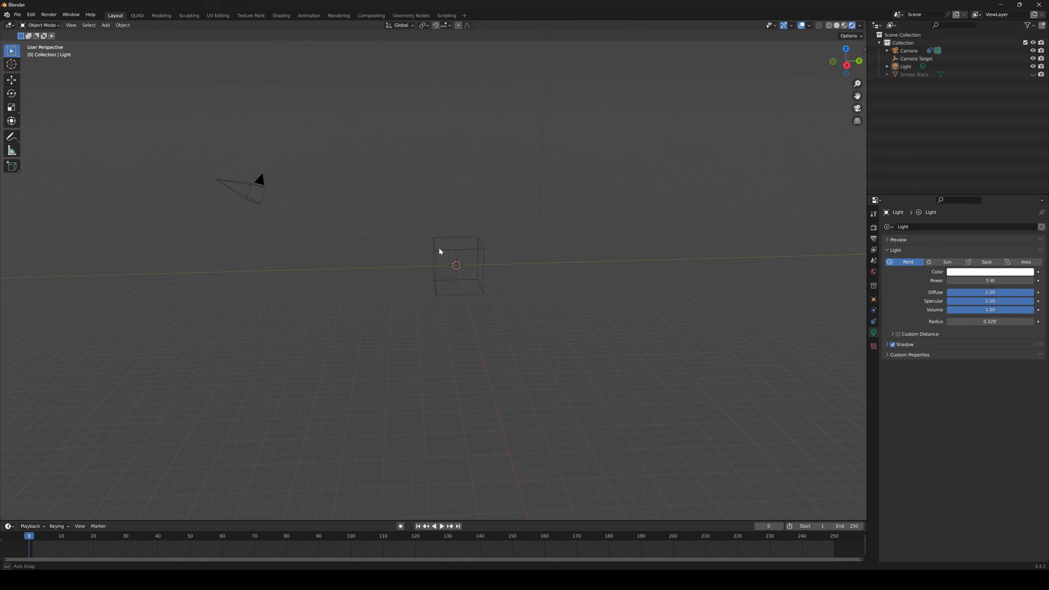
Unhide the Smoke Stack object in the new scene
middle_click_drag(440, 252, 488, 275)
scroll(455, 247, "up", 3)
scroll(488, 276, "up", 3)
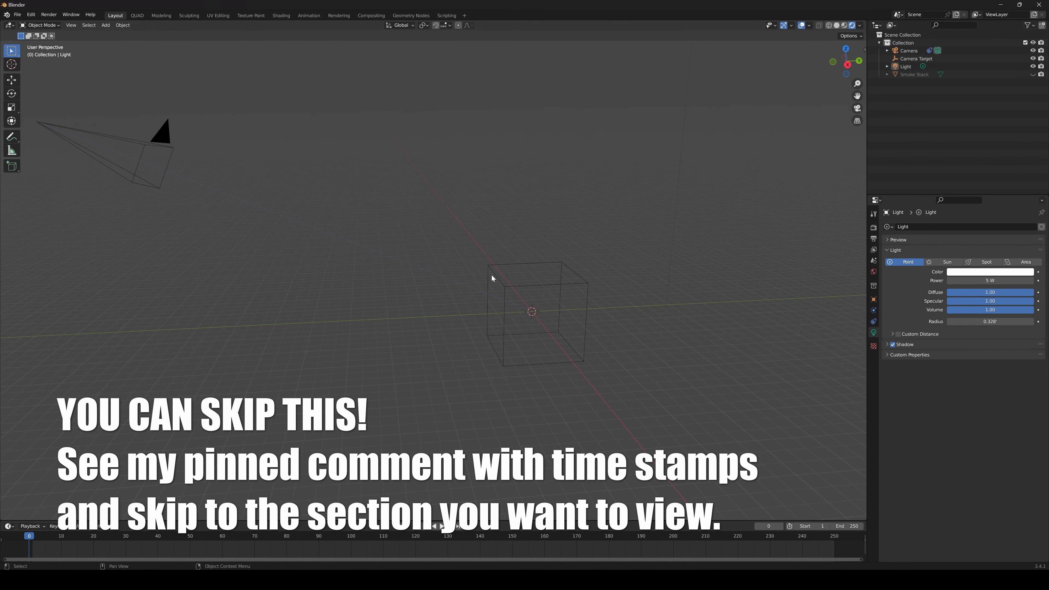
scroll(528, 276, "down", 1)
left_click(1034, 75)
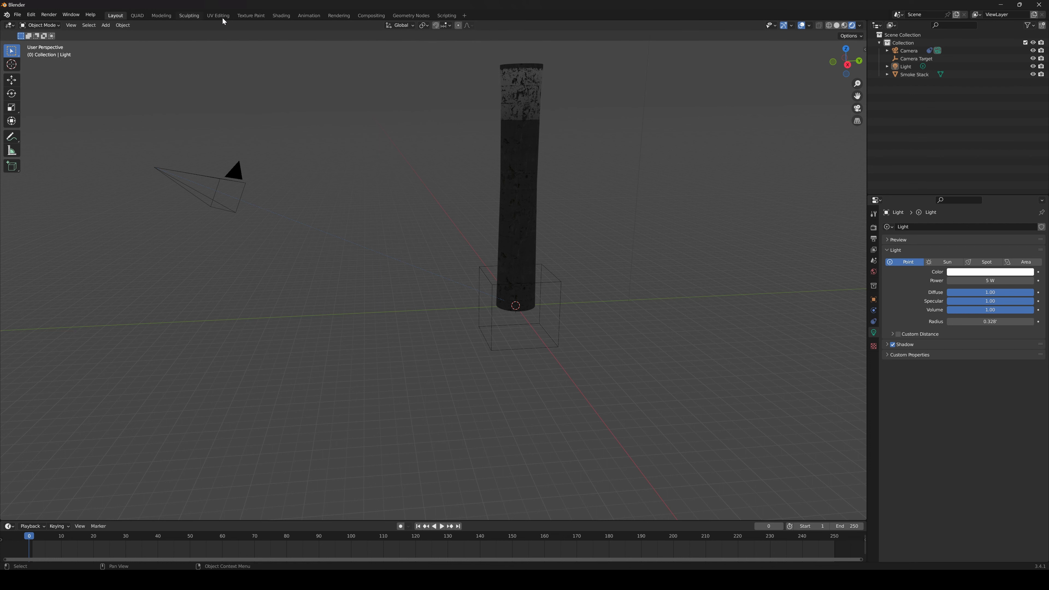
Open the Shading workspace and display the World node tree with its Background and World Output nodes
left_click(281, 16)
scroll(459, 231, "down", 6)
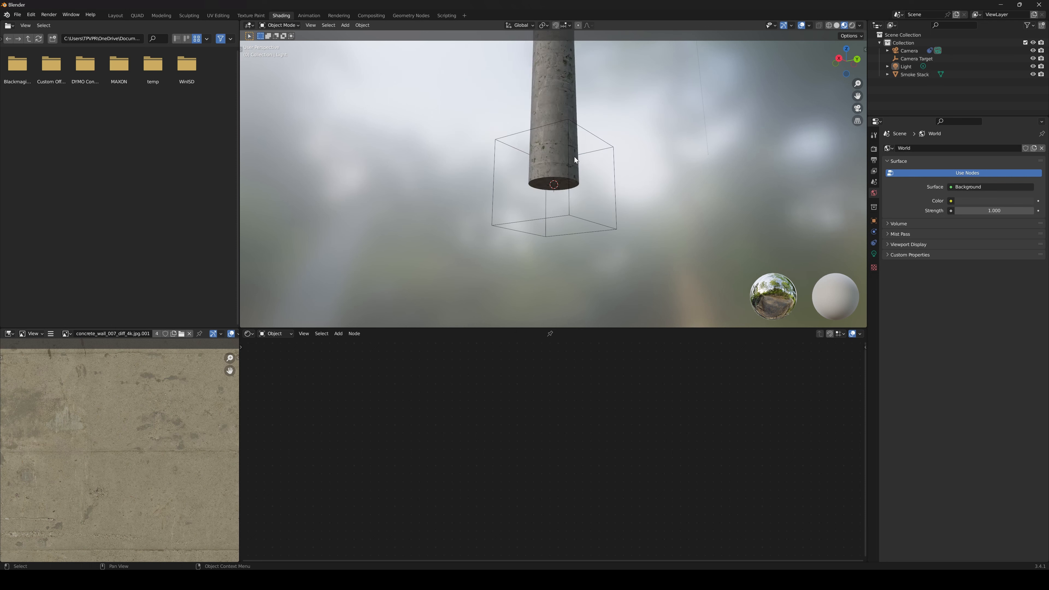
middle_click_drag(575, 156, 568, 304, "shift")
scroll(568, 304, "down", 2)
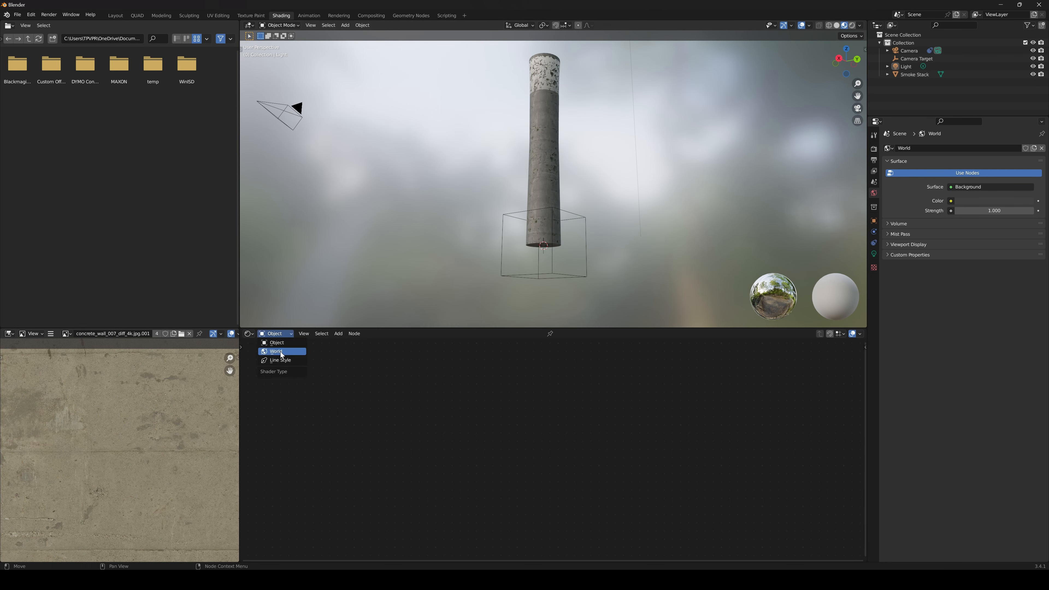
left_click(281, 351)
scroll(500, 413, "up", 9)
middle_click_drag(572, 417, 492, 415)
scroll(506, 414, "up", 6)
mouse_move(579, 403)
left_mouse_down()
mouse_move(632, 411)
mouse_move(585, 414)
left_mouse_up()
scroll(603, 407, "up", 3)
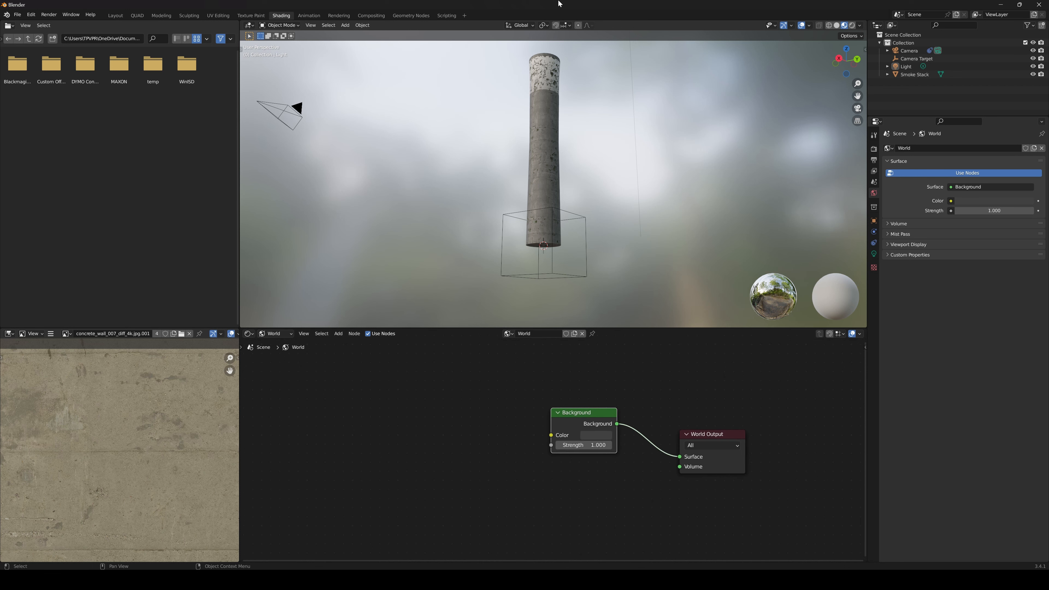
mouse_move(464, 380)
middle_mouse_down()
mouse_move(480, 390)
mouse_move(471, 376)
middle_mouse_up()
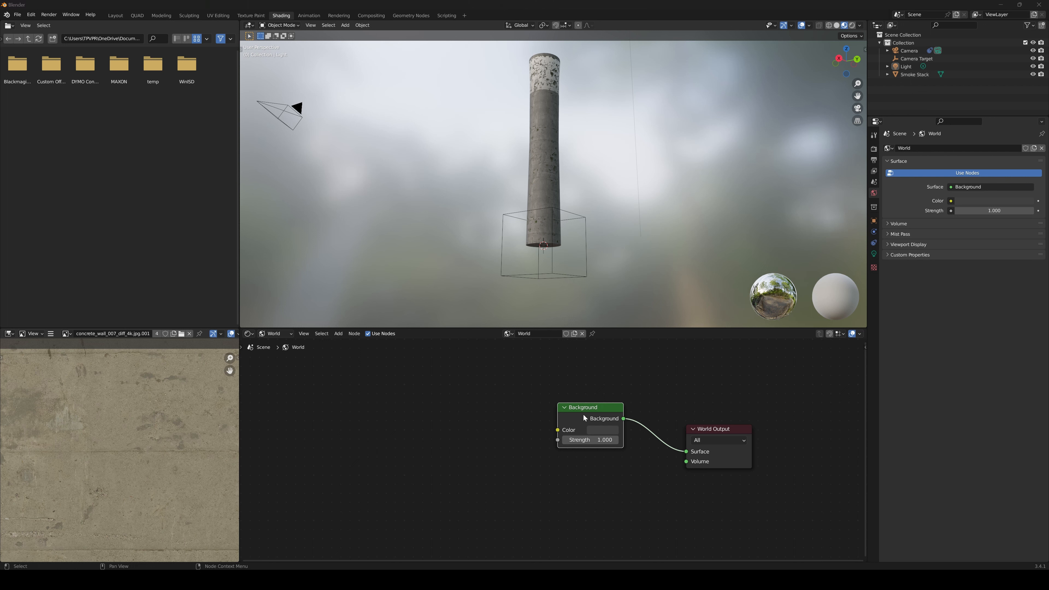
Add an Environment Texture node and place it ahead of the Background node in the World node tree
left_click(520, 404)
key("shift+a")
type("en")
key("Return")
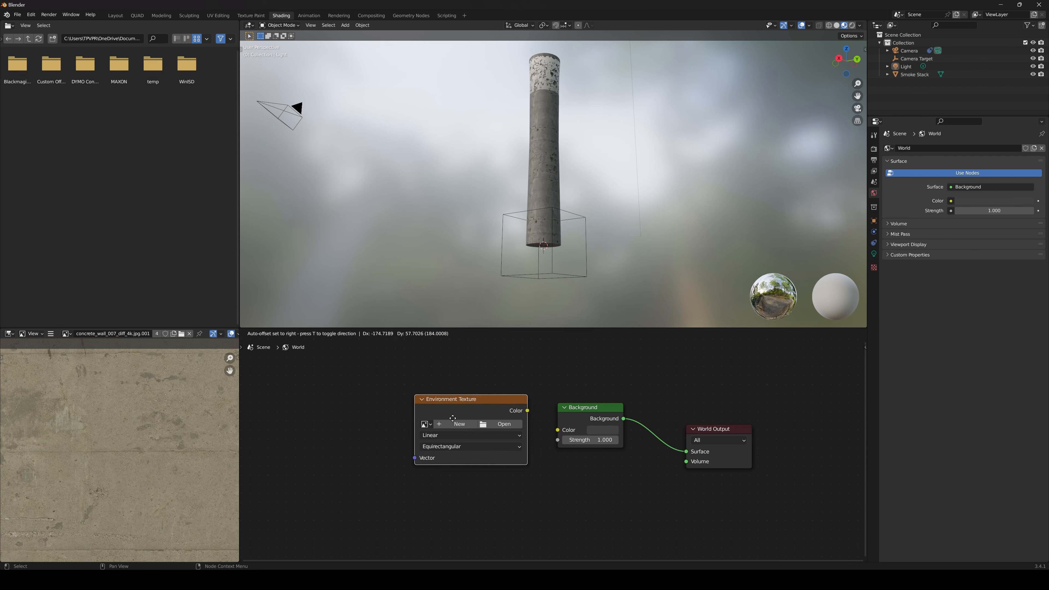
left_click(405, 405)
middle_click_drag(443, 424, 479, 427)
Load drackenstein_Fix_8k.png into the Environment Texture and connect its Color to the Background color, briefly checking the Drackenstein Quarry page in the browser
left_click(416, 417)
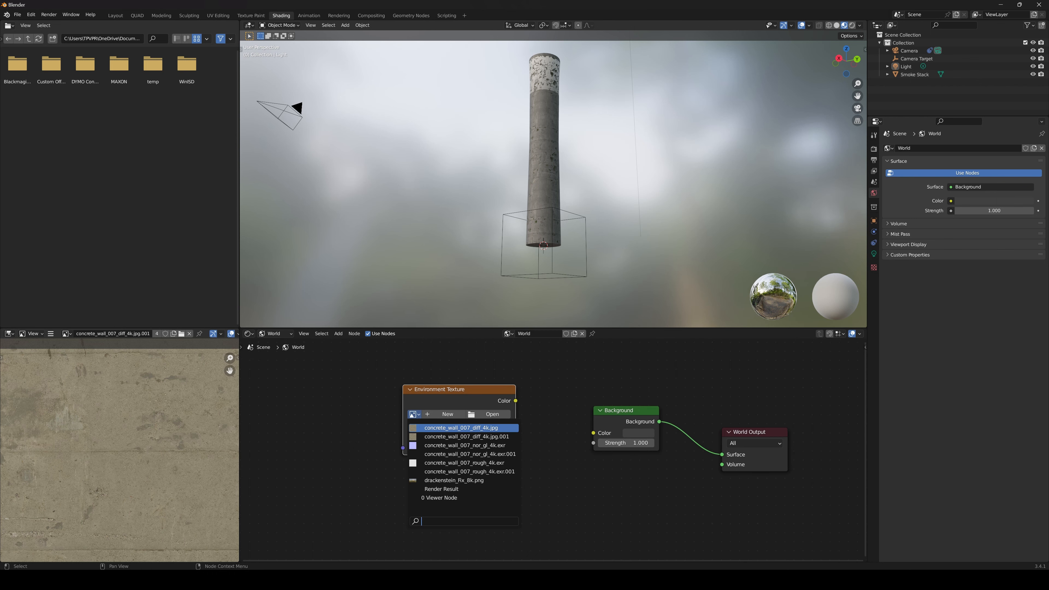
key("alt+Tab")
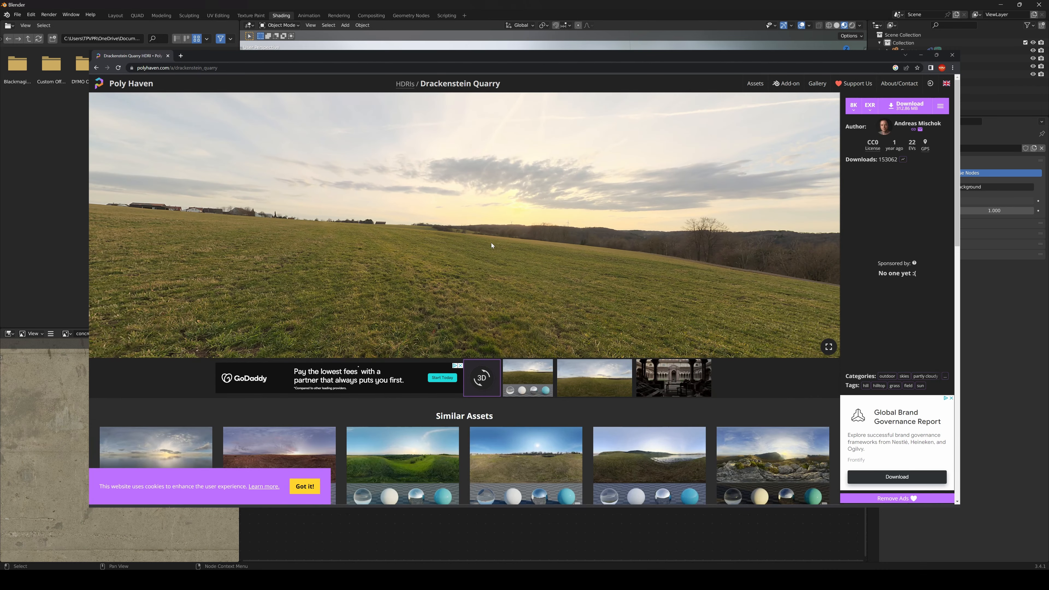
key("alt+Tab")
left_click_drag(505, 406, 591, 432)
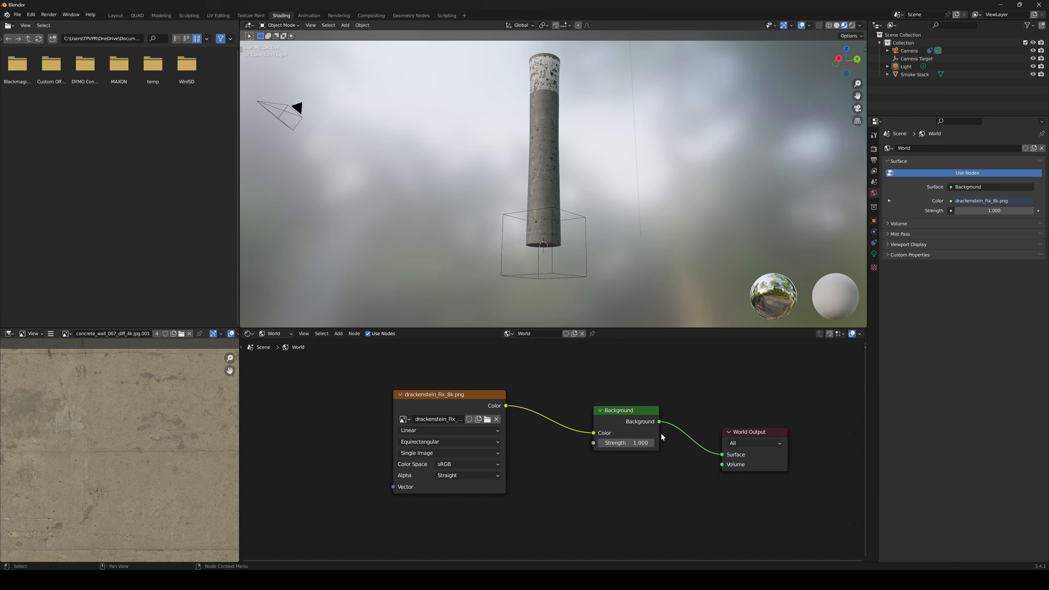
Switch the viewport to rendered shading and frame the smoke stack against the environment background
left_click(852, 25)
mouse_move(585, 181)
middle_mouse_down()
mouse_move(587, 235)
mouse_move(500, 237)
mouse_move(569, 229)
mouse_move(572, 239)
middle_mouse_up()
scroll(481, 368, "up", 1)
mouse_move(440, 393)
left_mouse_down()
mouse_move(476, 405)
mouse_move(451, 391)
left_mouse_up()
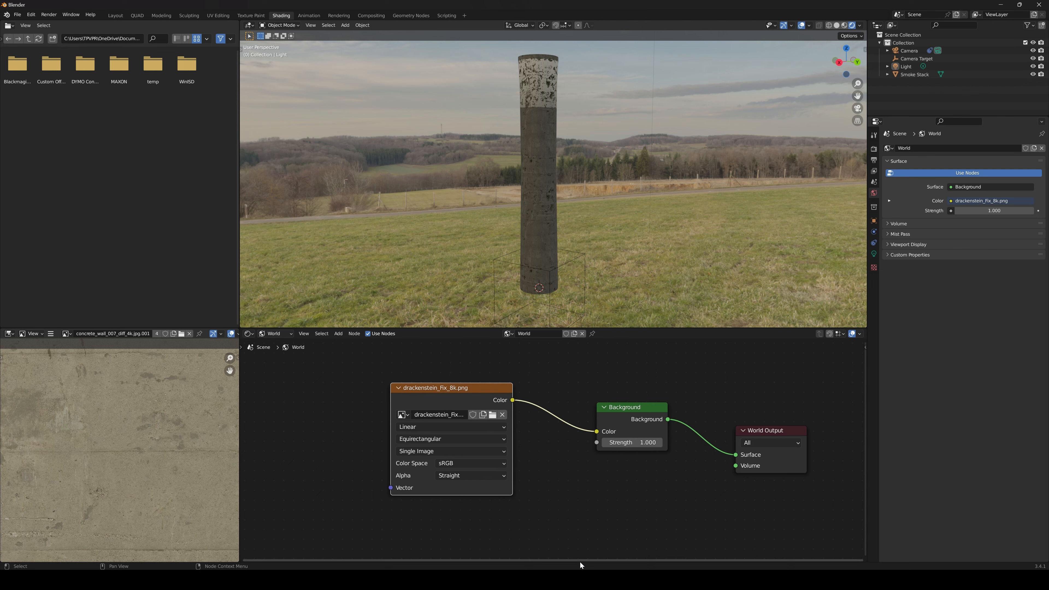
Switch to Affinity Photo and compare drackenstein_quarry_8k.hdr with the edited drackenstein_Fix_8k.png
left_click(586, 580)
left_click(516, 50)
key("h")
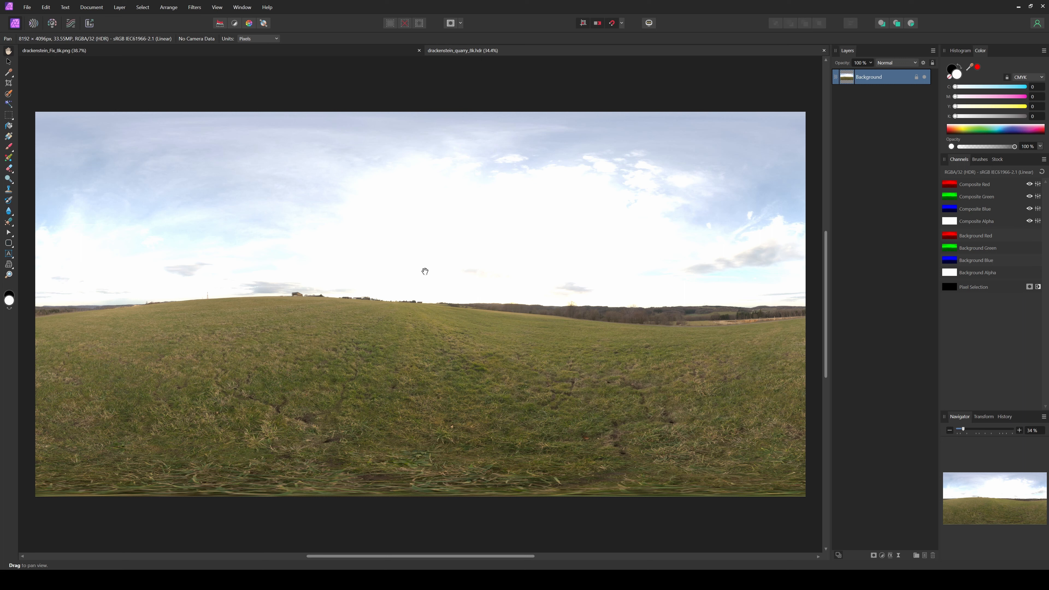
left_click(249, 48)
key("z")
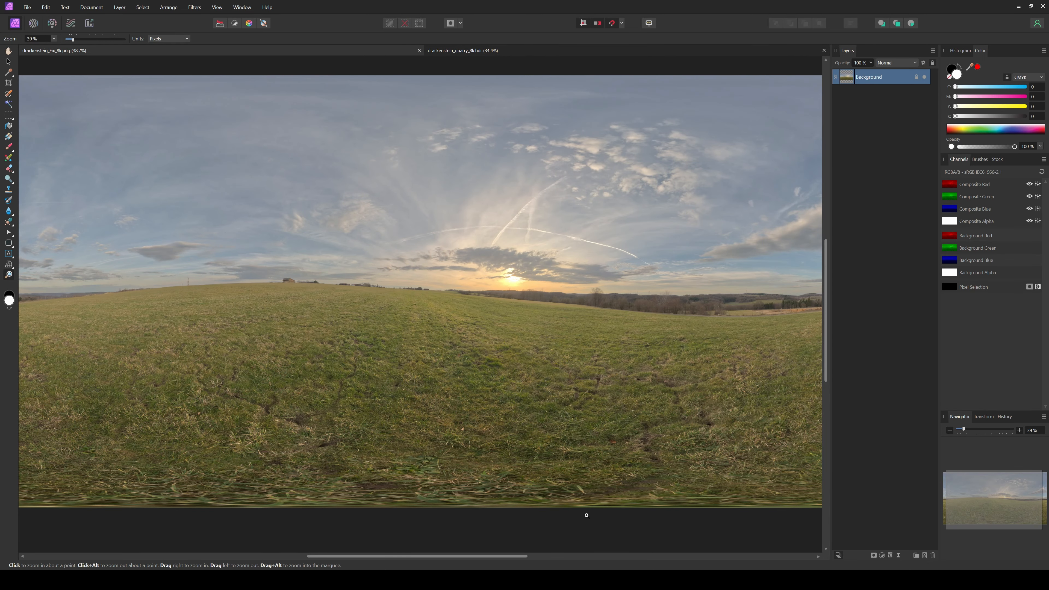
Return to the Blender smoke stack scene and add Texture Coordinate and Mapping nodes to the drackenstein_Fix_8k.png environment texture
mouse_move(545, 580)
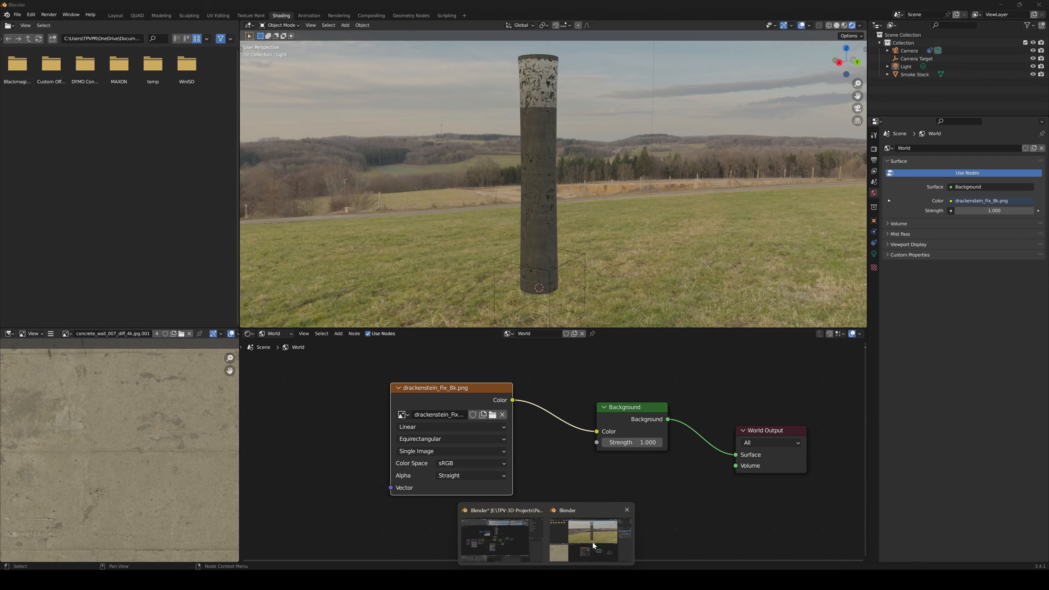
left_click(592, 543)
scroll(558, 408, "down", 4)
middle_click_drag(542, 421, 580, 429)
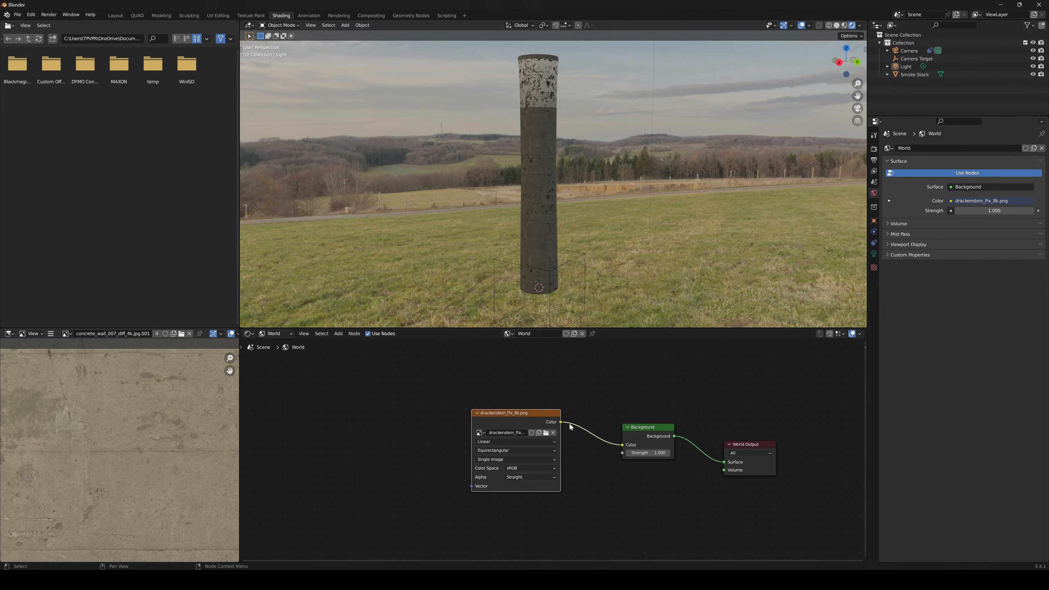
left_click_drag(534, 414, 424, 425)
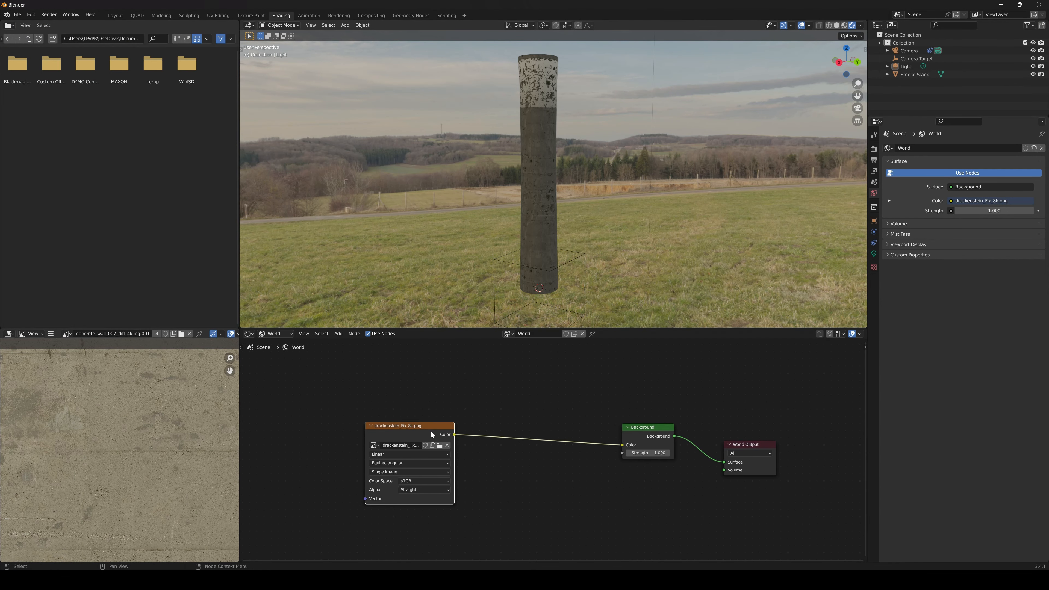
middle_click_drag(432, 434, 459, 426)
left_click_drag(453, 429, 466, 421)
key("ctrl+t")
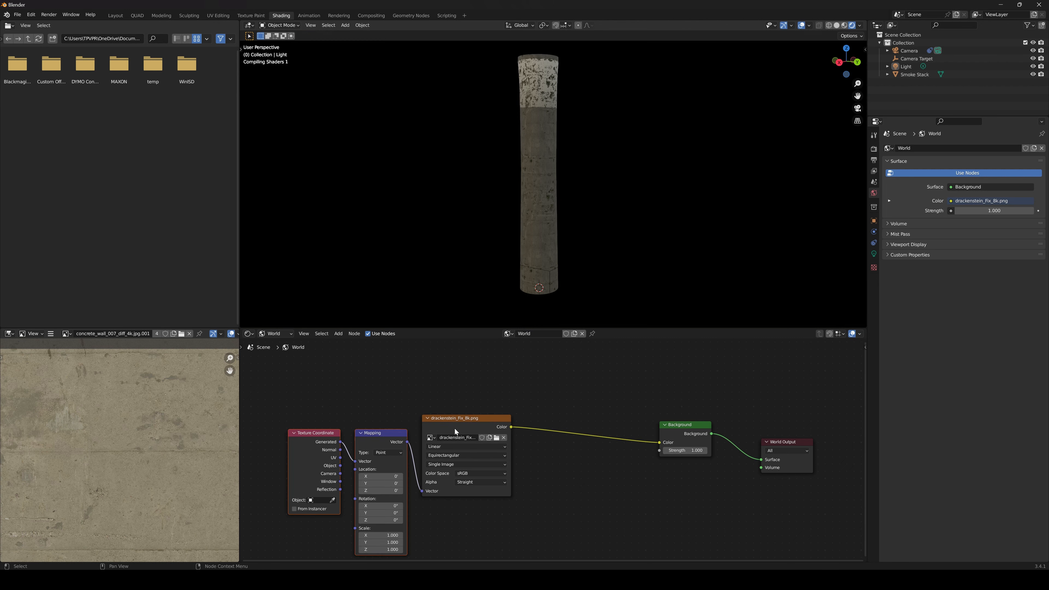
Space out the environment texture nodes and set the Mapping node's Z rotation to 66.2°
left_click_drag(461, 442, 382, 453)
left_click_drag(450, 512, 489, 526)
key("ctrl+z")
scroll(560, 229, "down", 4)
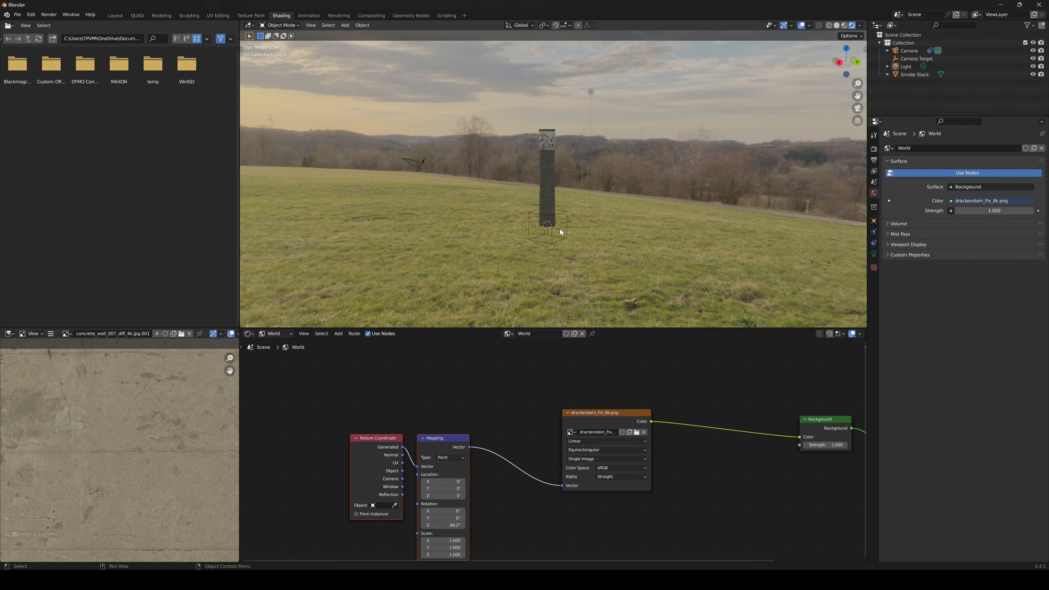
scroll(629, 239, "up", 3)
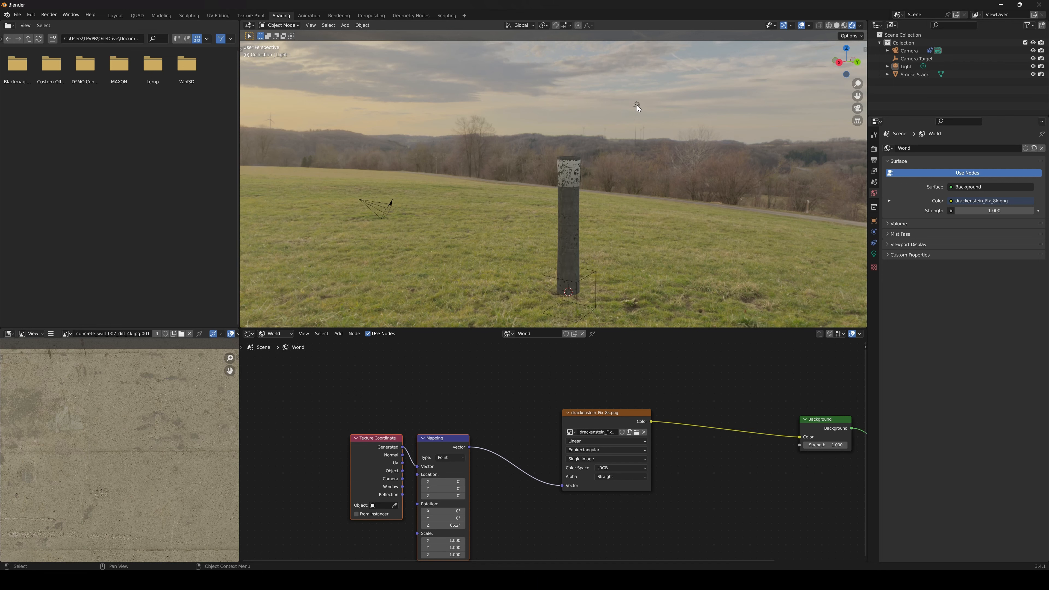
Change the scene's point light to a Sun light
left_click(636, 106)
left_click(875, 254)
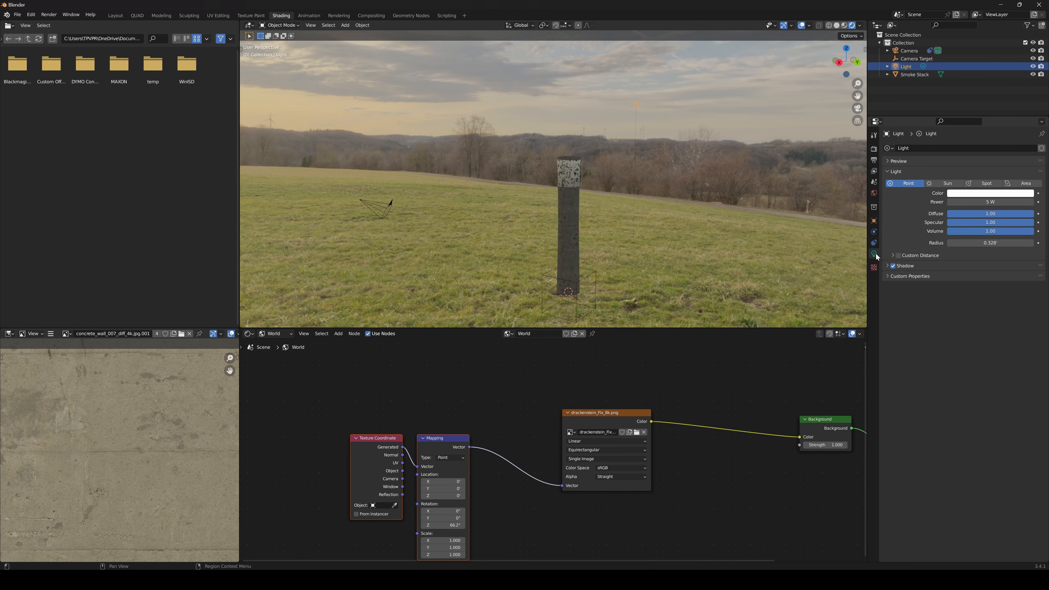
left_click(950, 185)
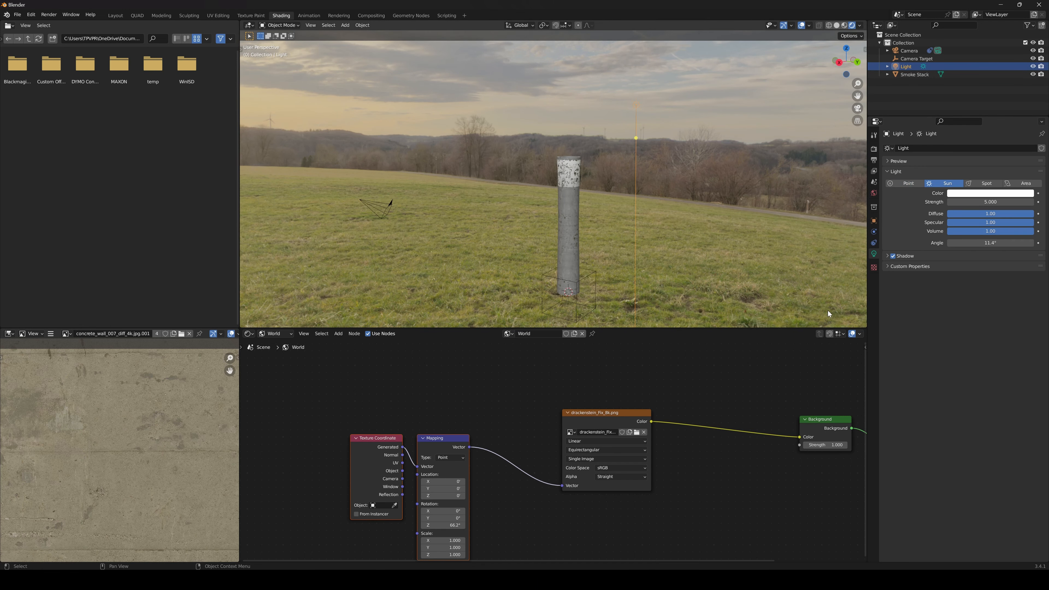
scroll(626, 224, "down", 1)
scroll(626, 224, "down", 2)
middle_click_drag(609, 219, 611, 268, "shift")
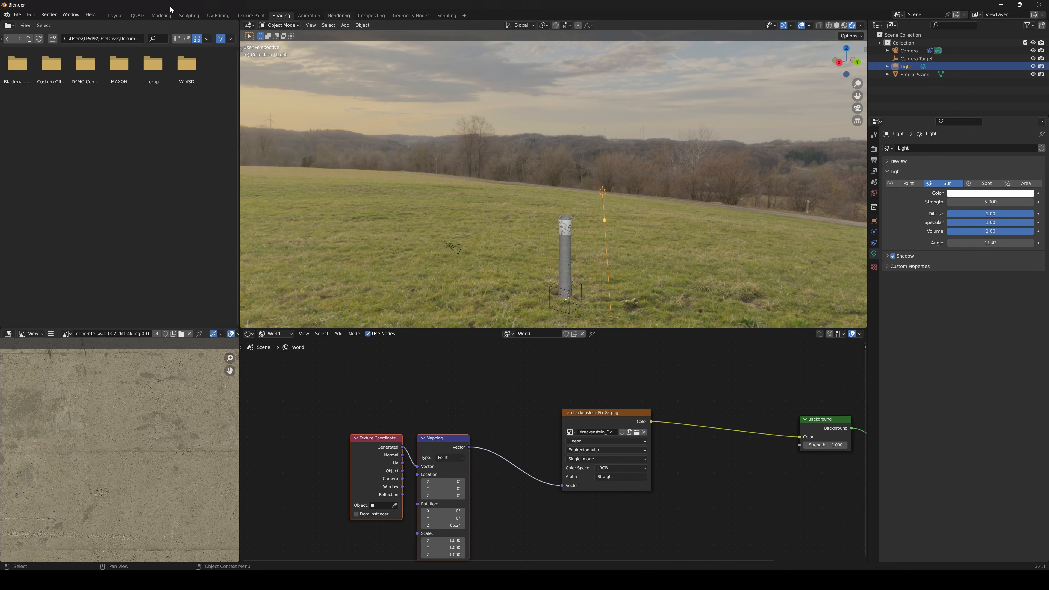
Switch to the QUAD workspace and resize its viewports, giving the perspective view more room and shrinking the timeline
left_click(137, 15)
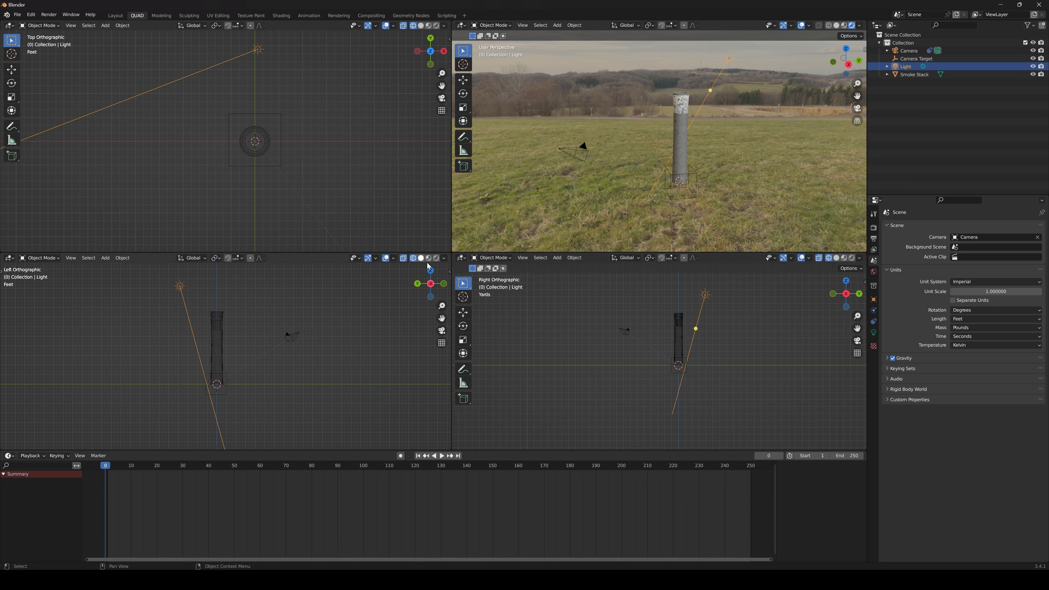
left_click_drag(452, 237, 432, 237)
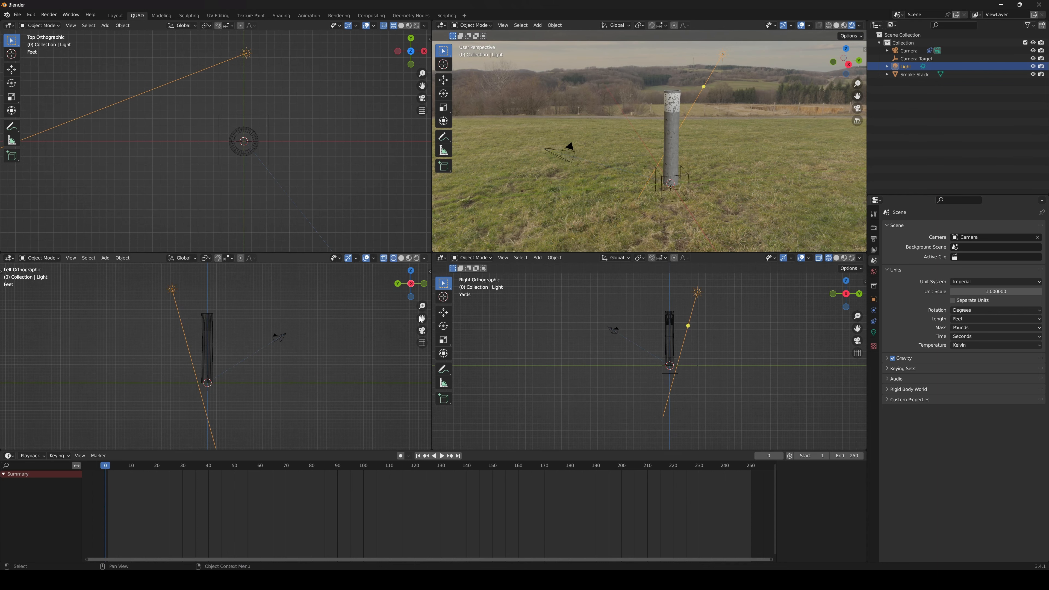
left_click_drag(516, 450, 515, 482)
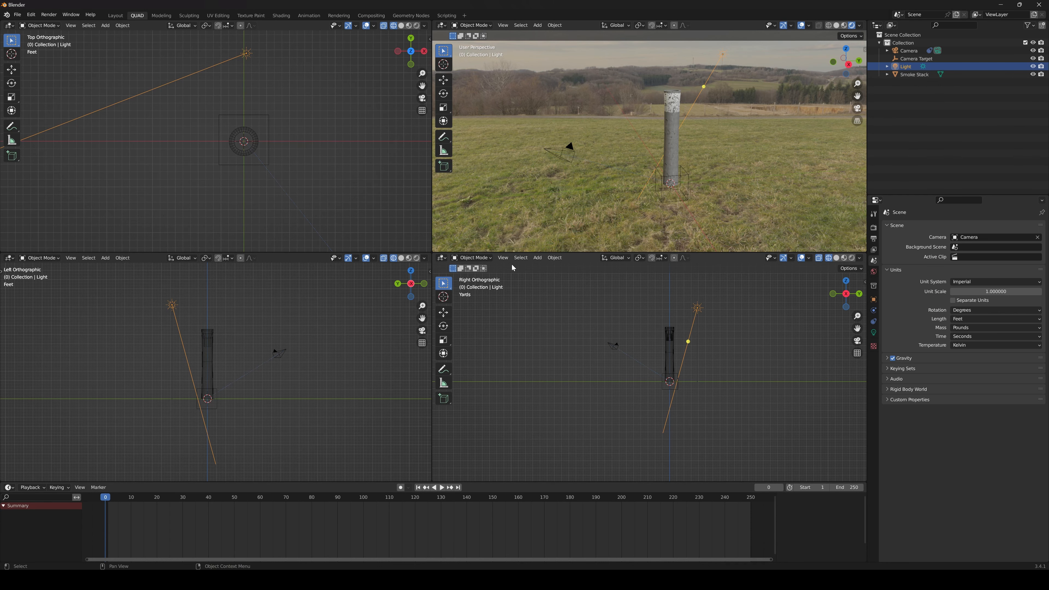
left_click_drag(576, 253, 574, 265)
Rotate the Sun light in the top orthographic view so its direction line points away from the smoke stack
scroll(281, 187, "down", 4)
middle_click_drag(276, 188, 285, 215, "shift")
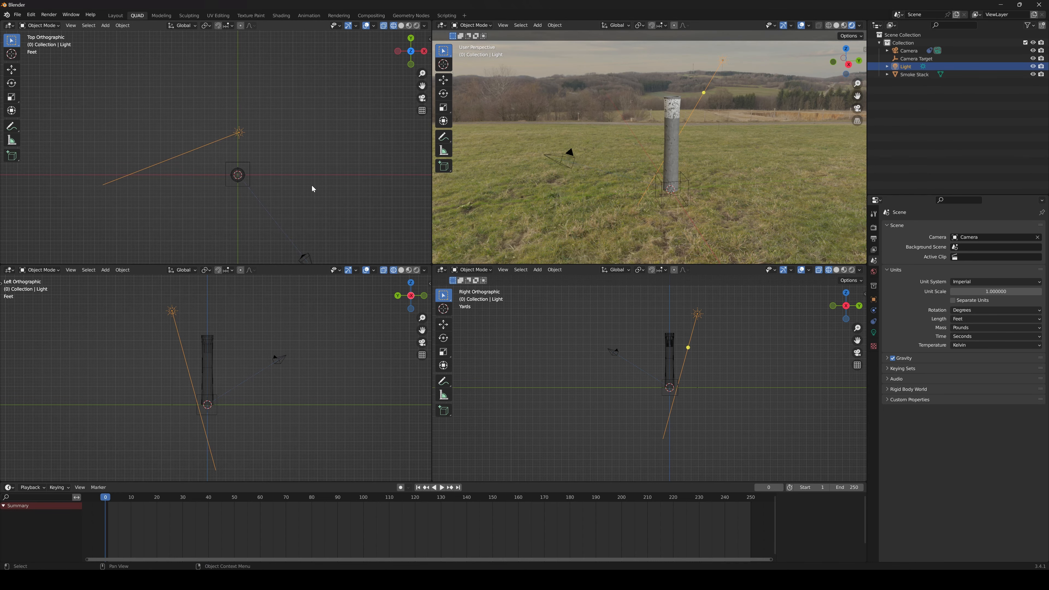
key("r")
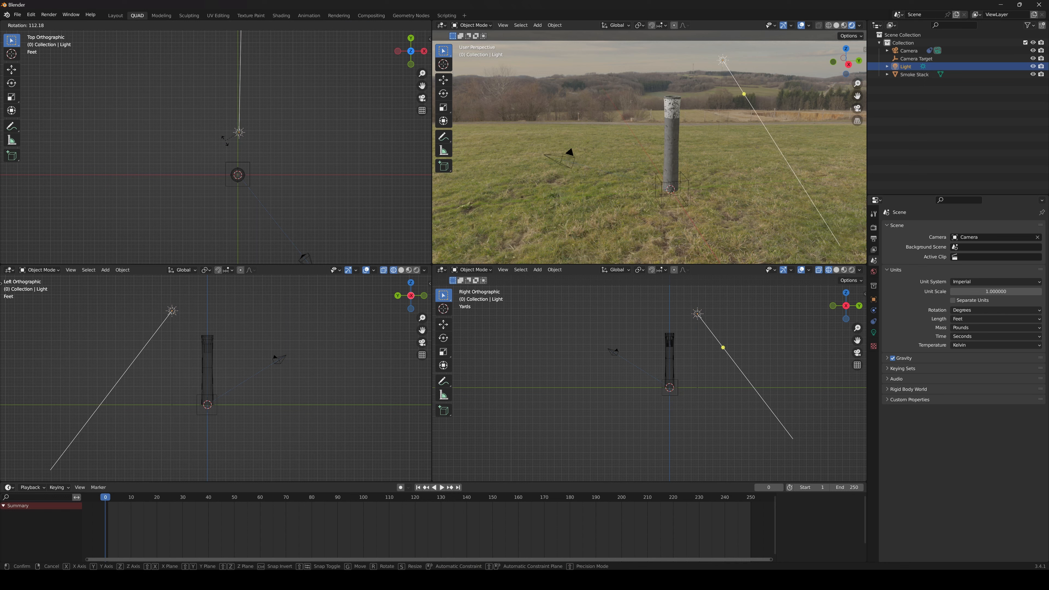
left_click(206, 174)
Move the Sun light in the top view to the camera's side of the smoke stack, behind the camera, and rotate it toward the camera
scroll(247, 169, "down", 2)
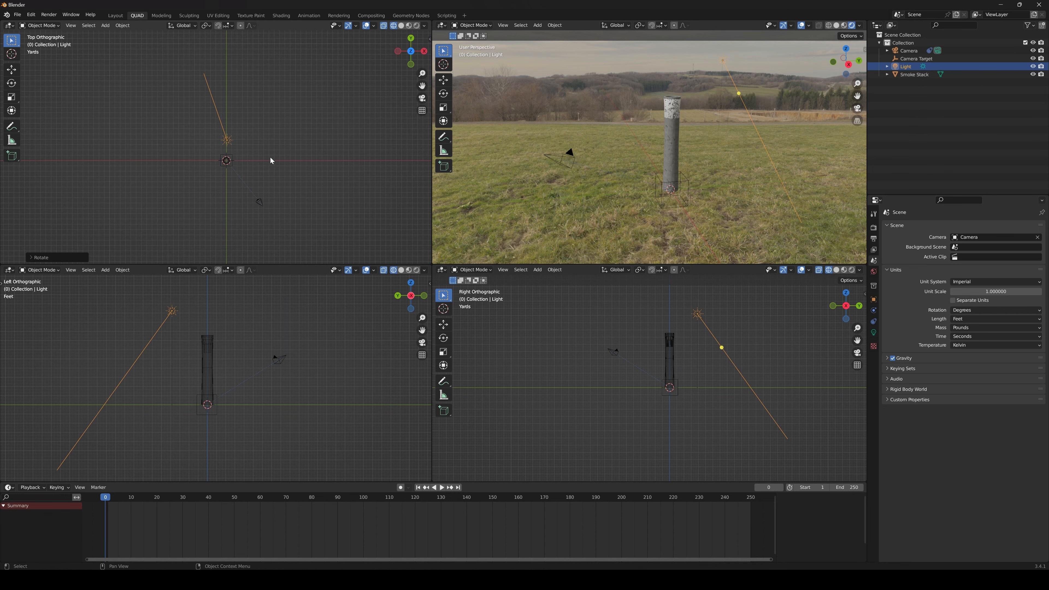
key("g")
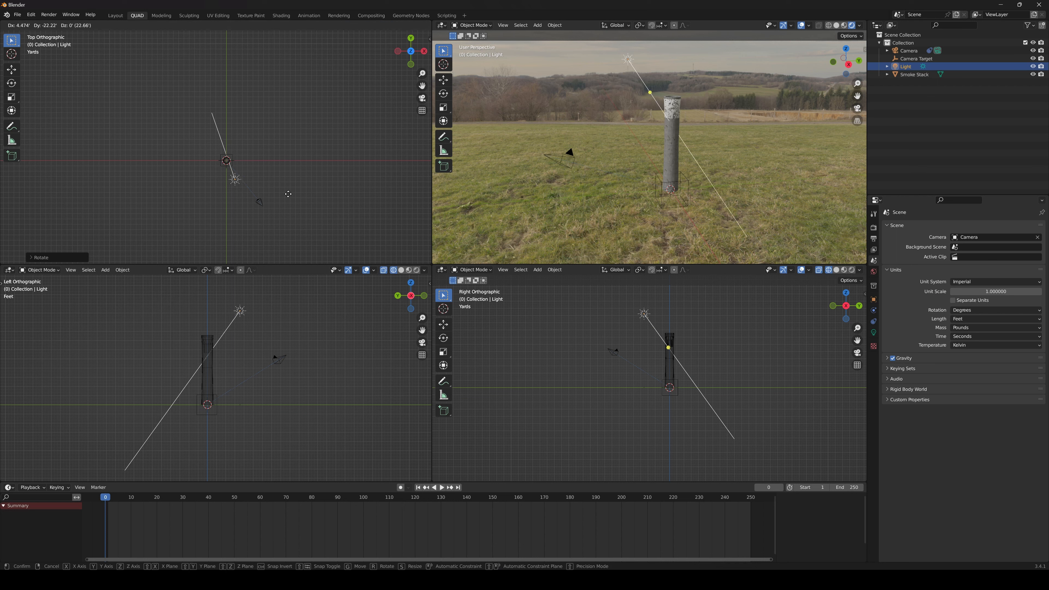
left_click(280, 49)
scroll(275, 157, "down", 5)
middle_click_drag(276, 160, 293, 147, "shift")
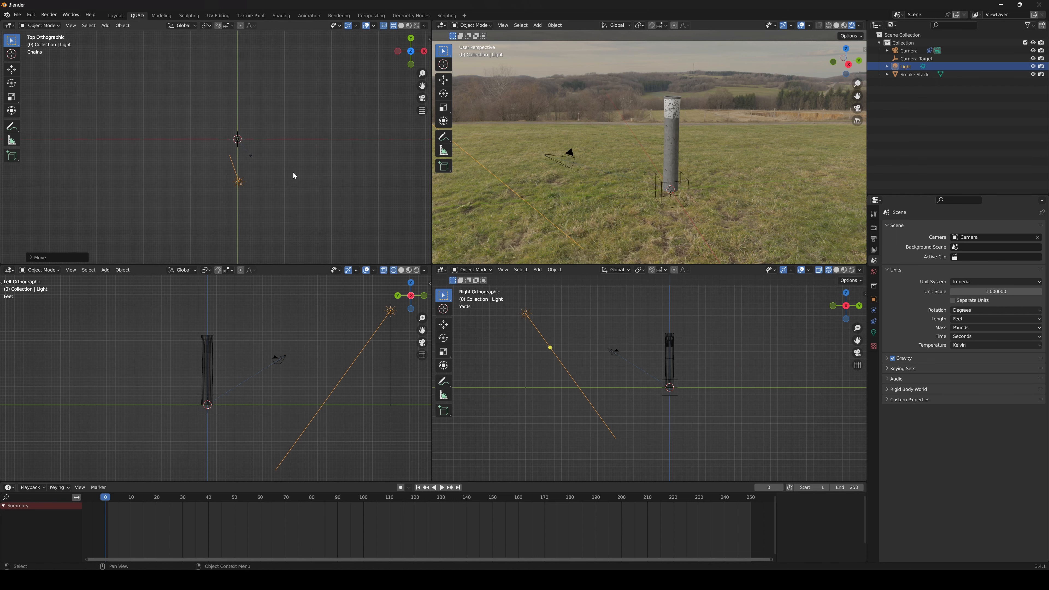
key("g")
left_click(305, 185)
key("g")
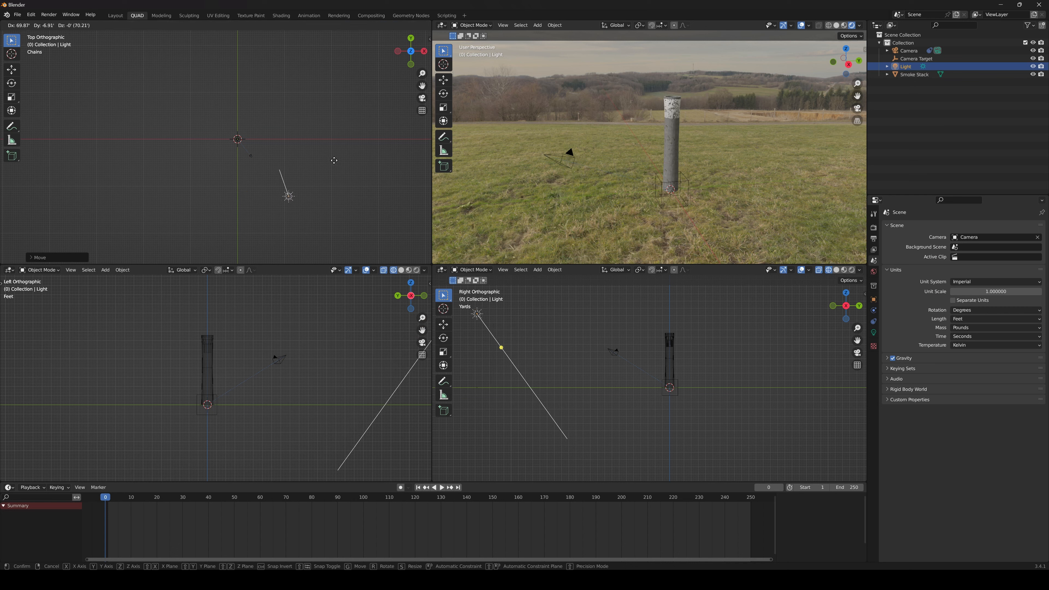
left_click(284, 149)
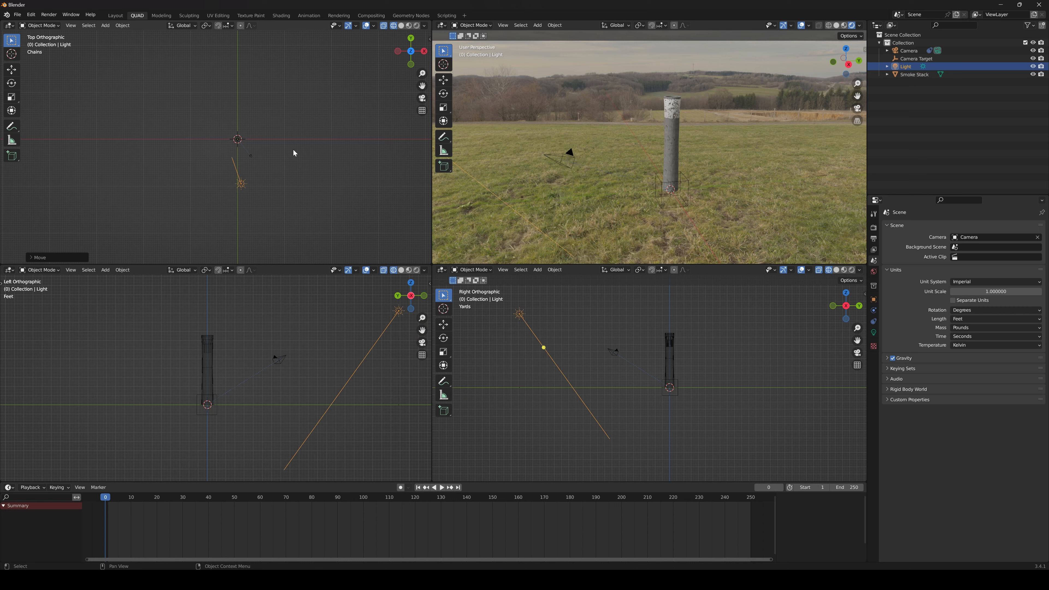
key("r")
left_click(318, 176)
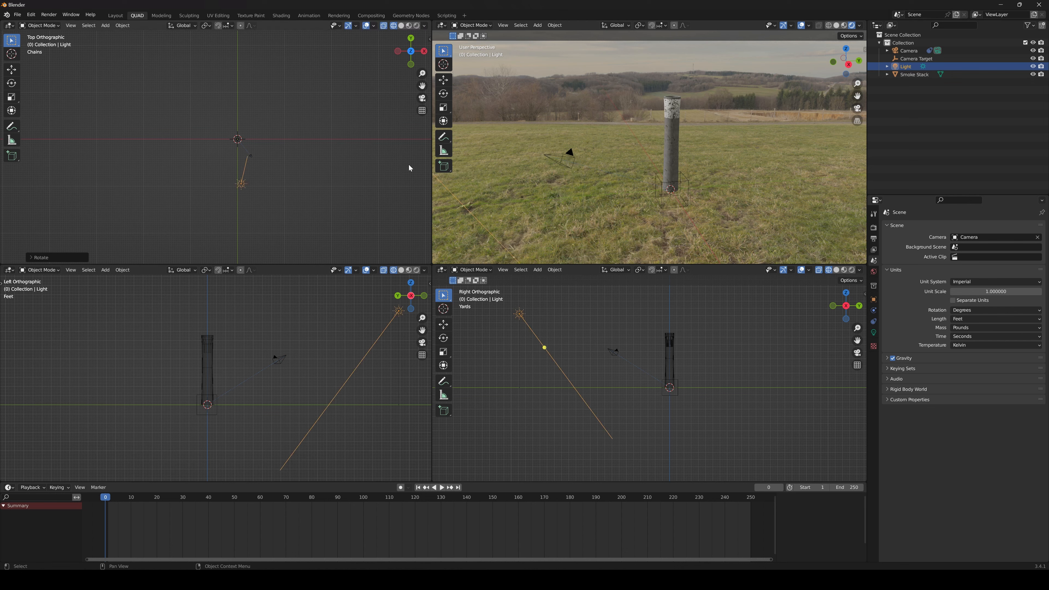
Select the Camera Target empty and raise it along global Z to the upper part of the smoke stack
scroll(563, 152, "down", 5)
scroll(563, 152, "up", 3)
middle_click_drag(565, 150, 649, 147)
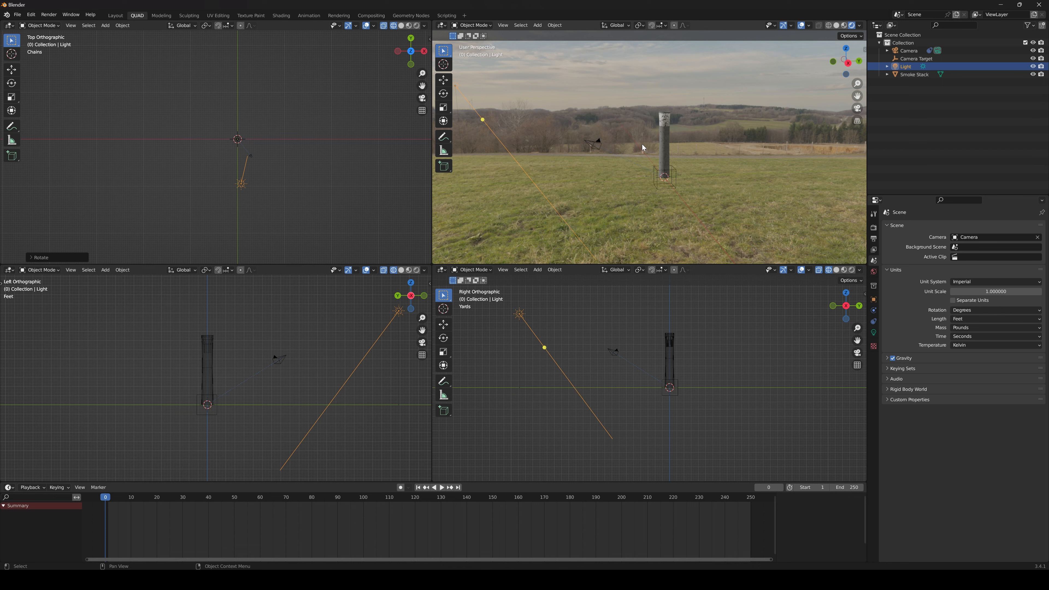
scroll(642, 145, "up", 3)
left_click(519, 143)
left_click(696, 197)
key("g")
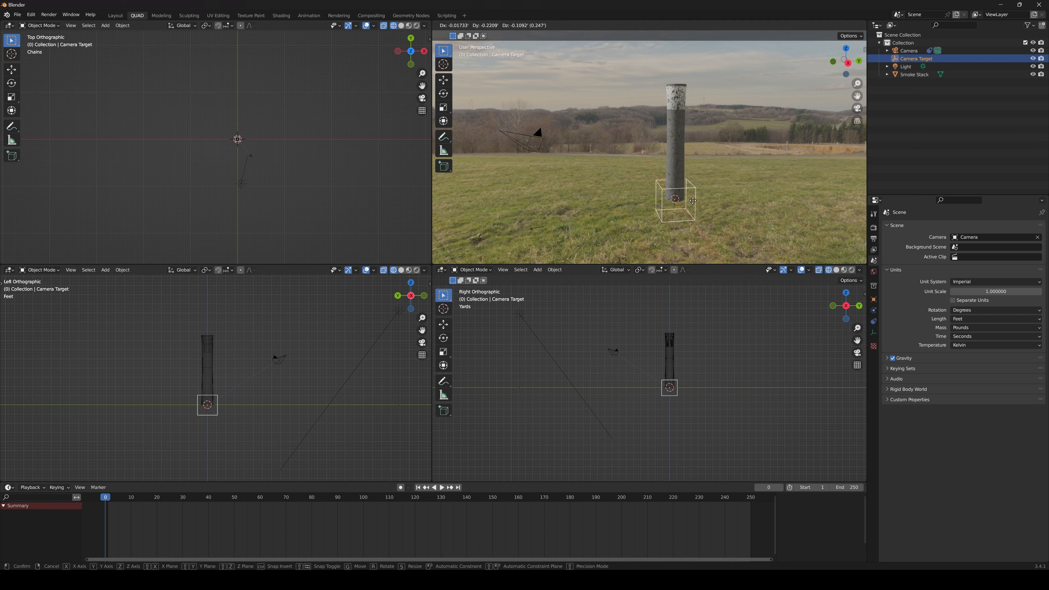
key("z")
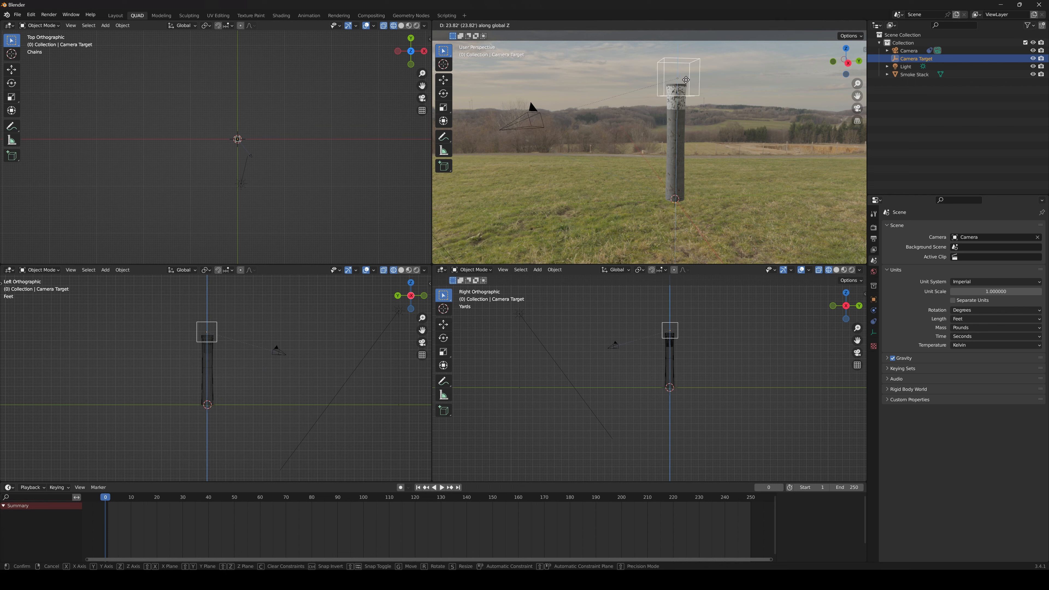
left_click(684, 126)
Look through the camera and raise the Camera Target to the rim of the smoke stack
key("KP_0")
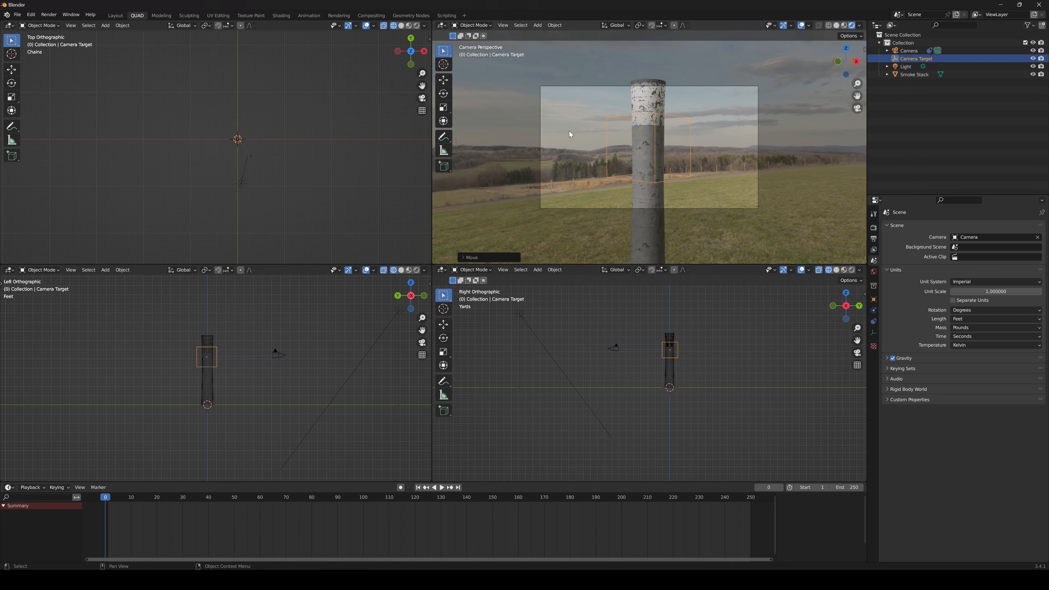
key("g")
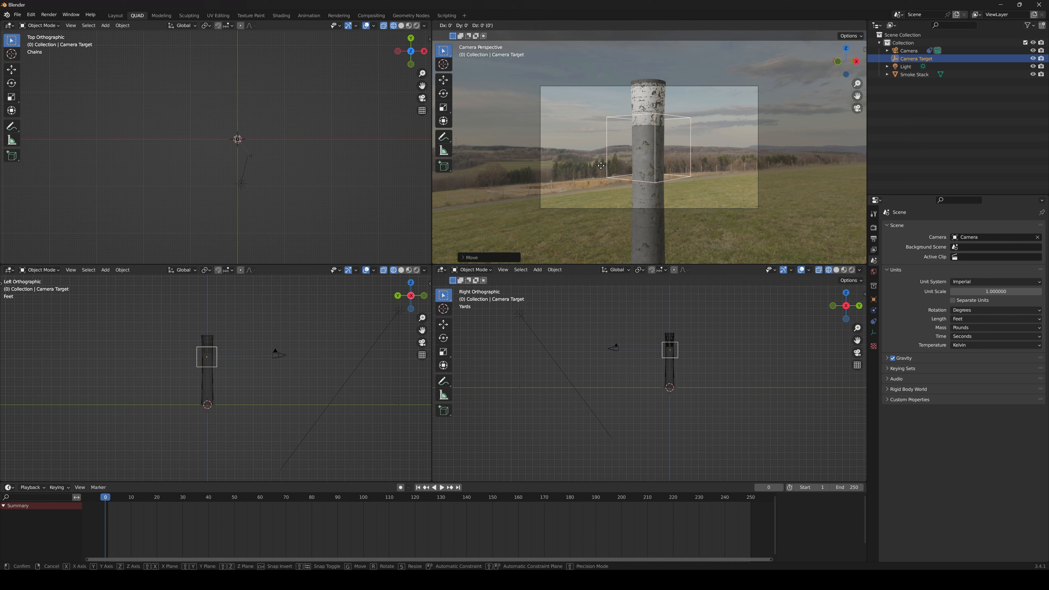
left_click(609, 130)
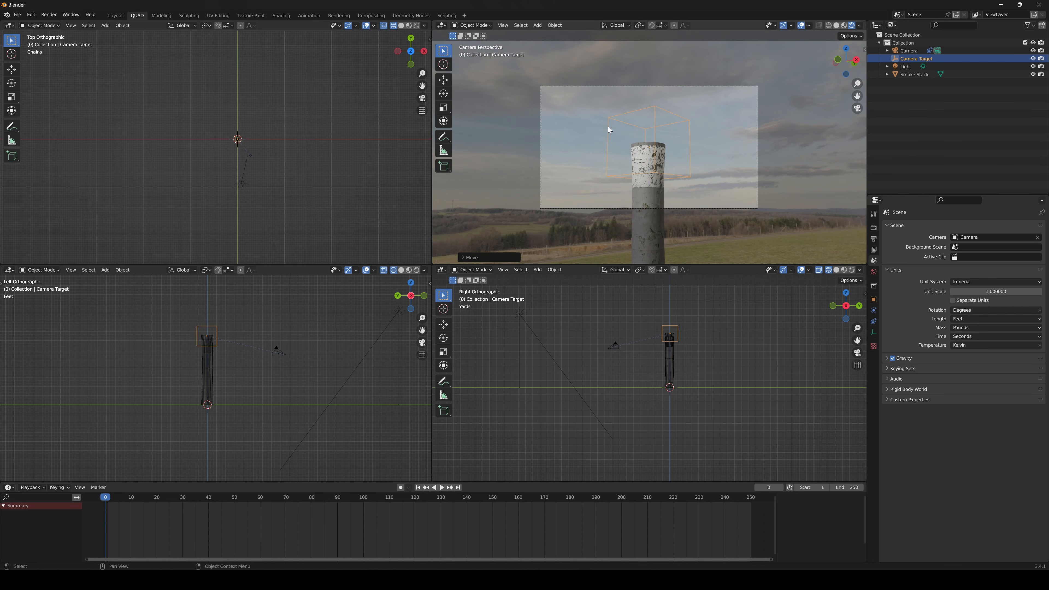
Select the camera in the top view and move it diagonally farther away from the smoke stack
left_click(253, 161)
scroll(255, 162, "up", 5)
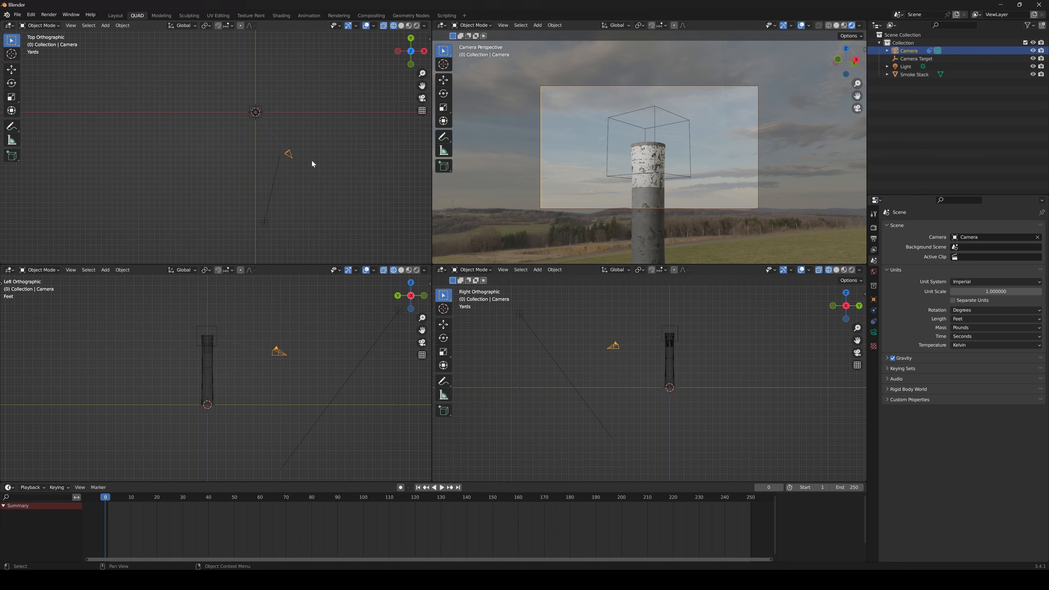
key("g")
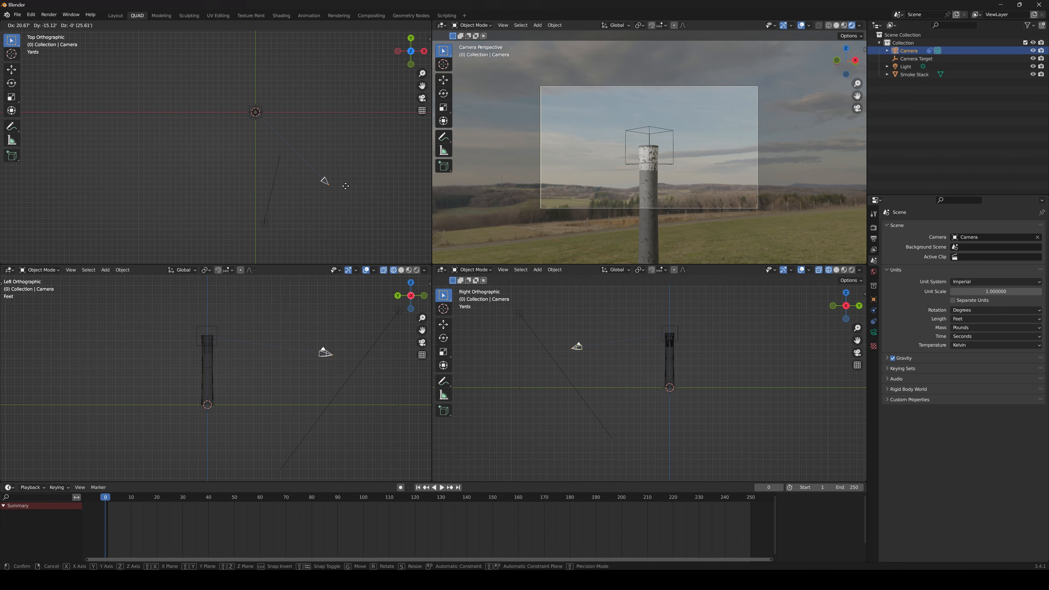
left_click(355, 171)
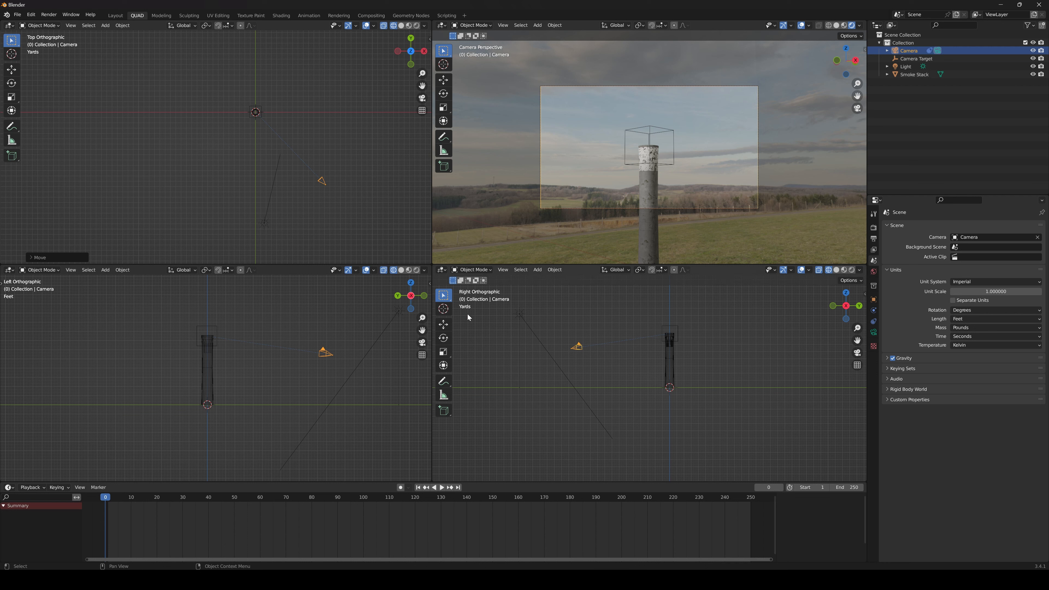
Lower the camera by about 10 ft in the left view and move it slightly closer to the smoke stack in the top view
scroll(295, 367, "up", 2)
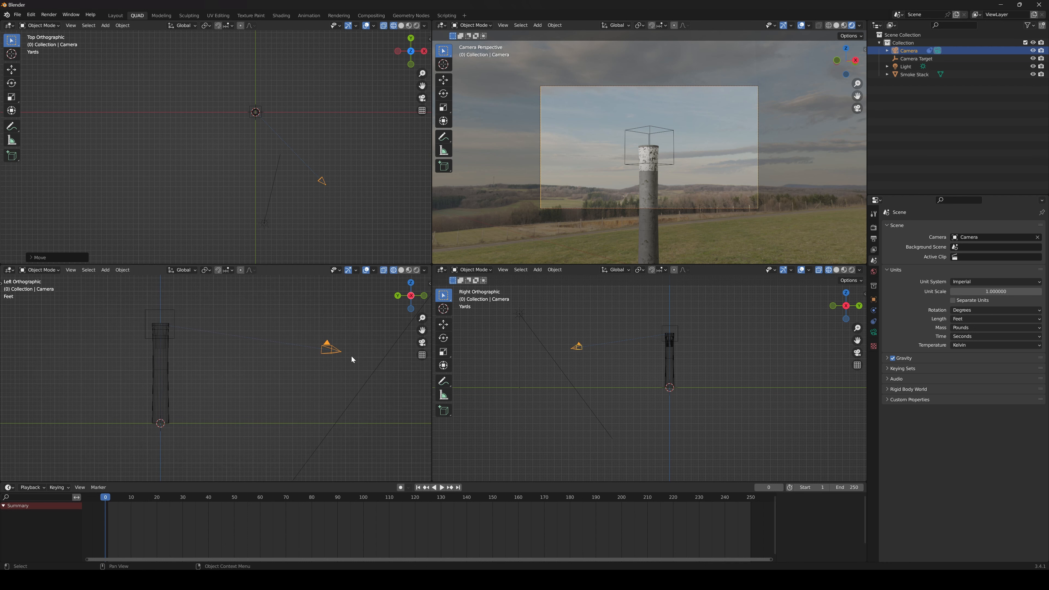
key("g")
left_click(345, 404)
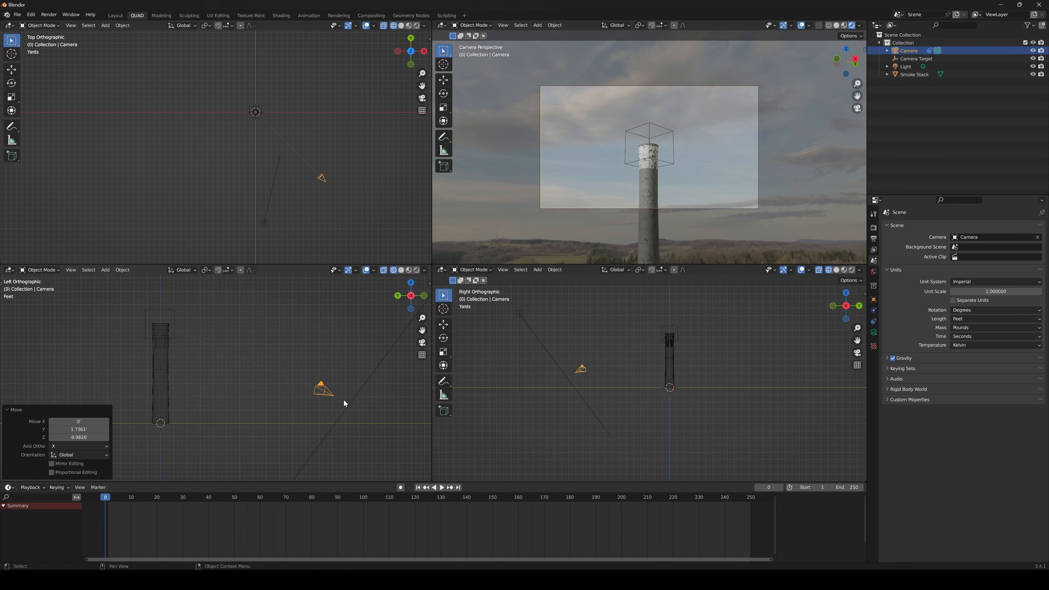
key("g")
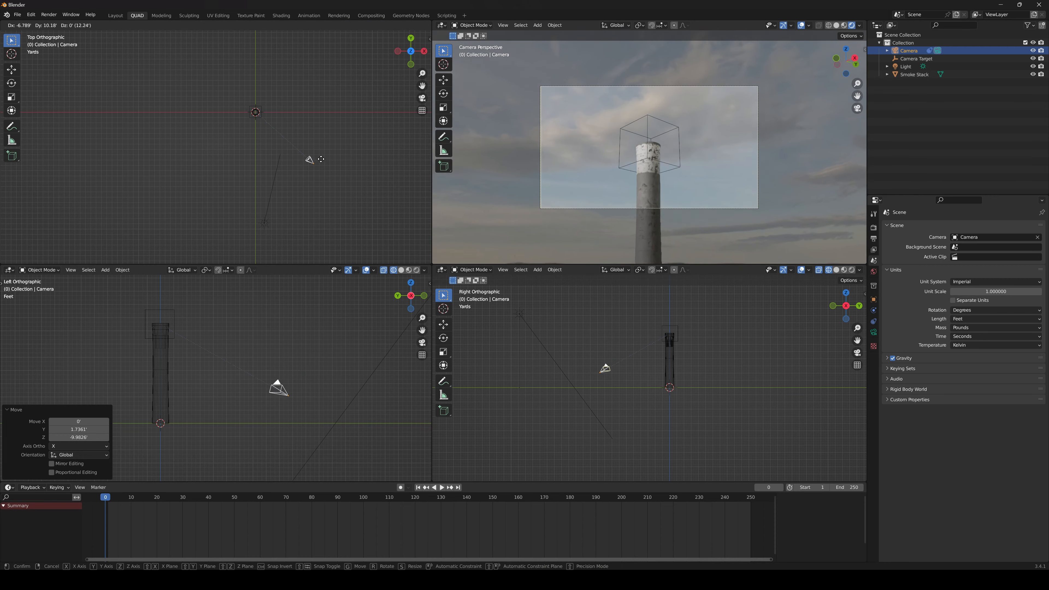
left_click(314, 172)
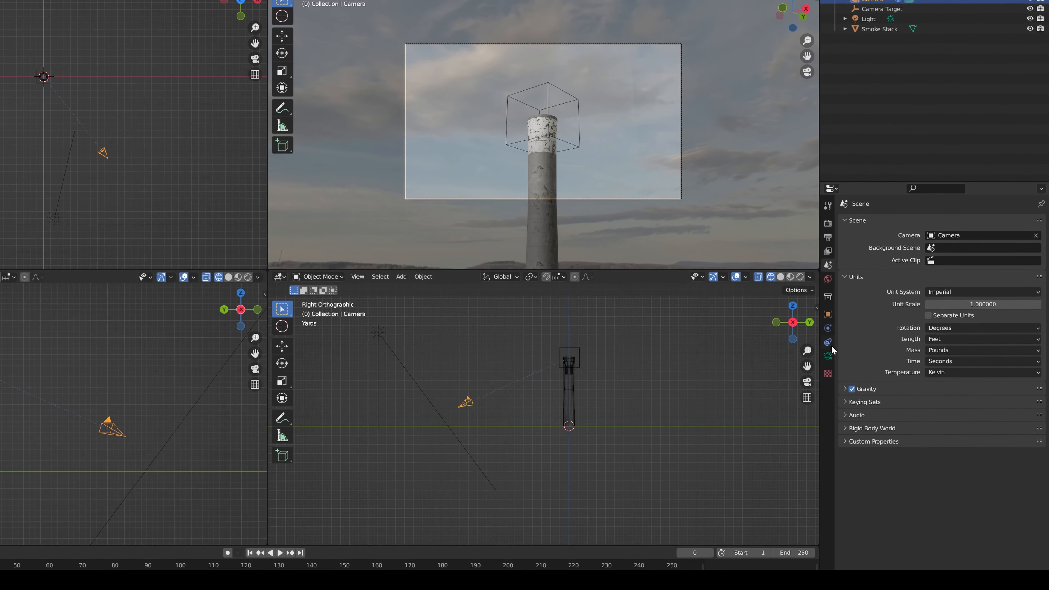
Set the camera's focal length to 25 mm
left_click(830, 352)
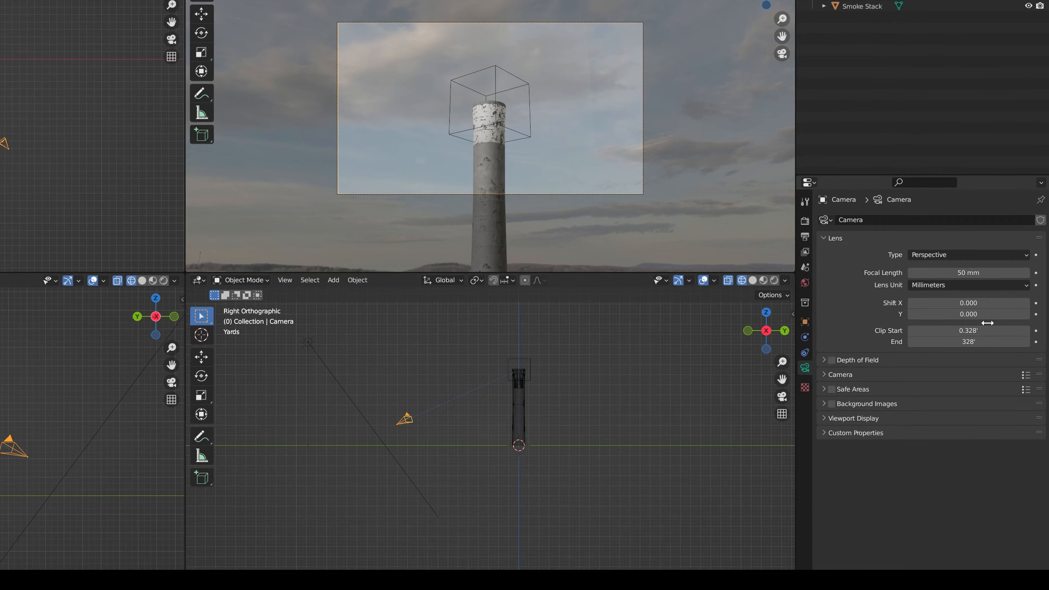
left_click(950, 269)
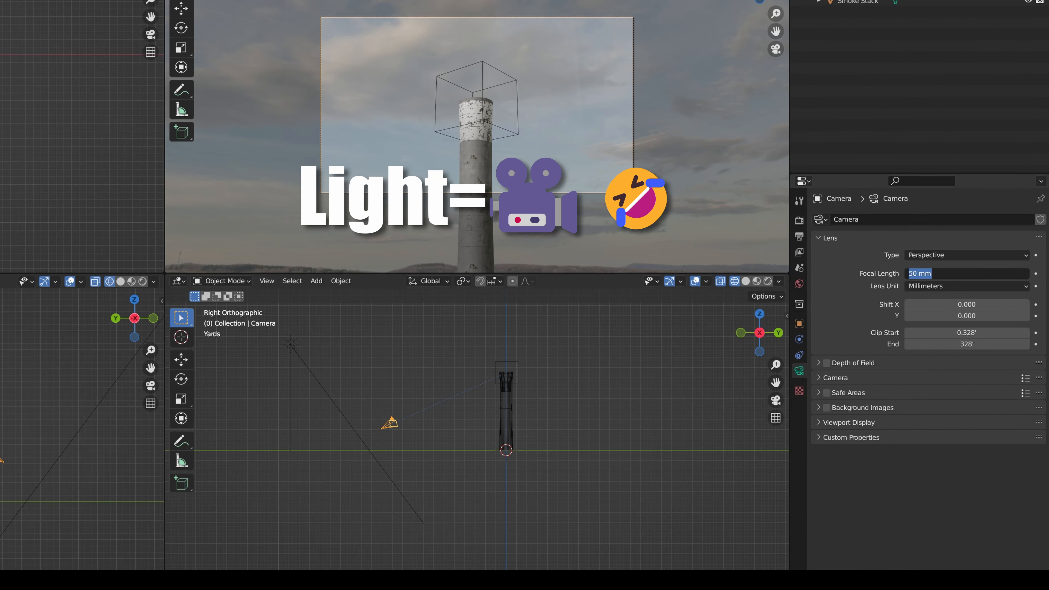
type("25")
key("Return")
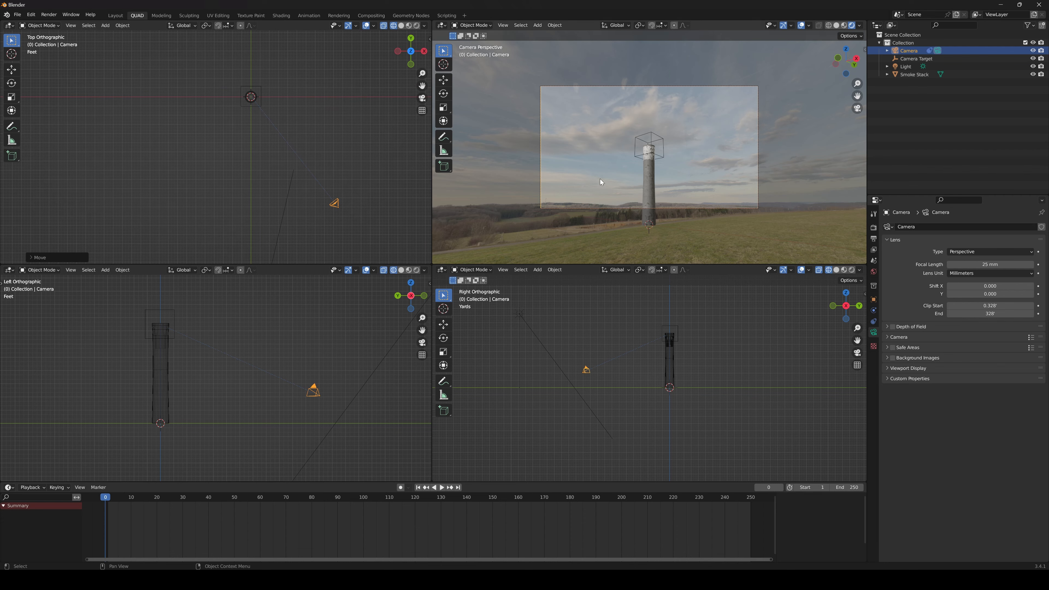
Switch to the Shading workspace and move the environment texture node away from the Background node to make room for more nodes
left_click(281, 15)
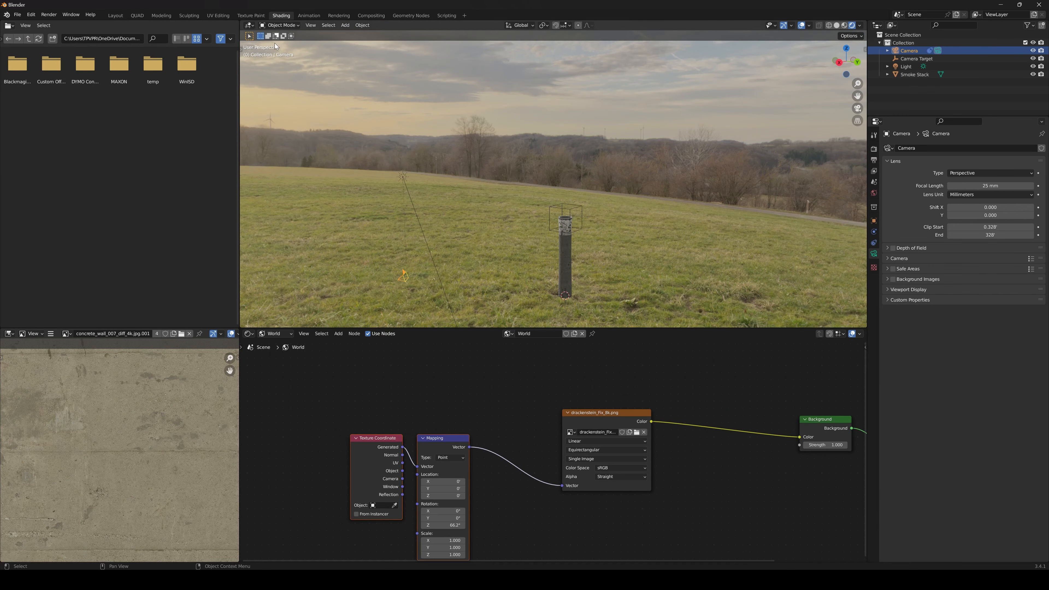
scroll(574, 411, "down", 3)
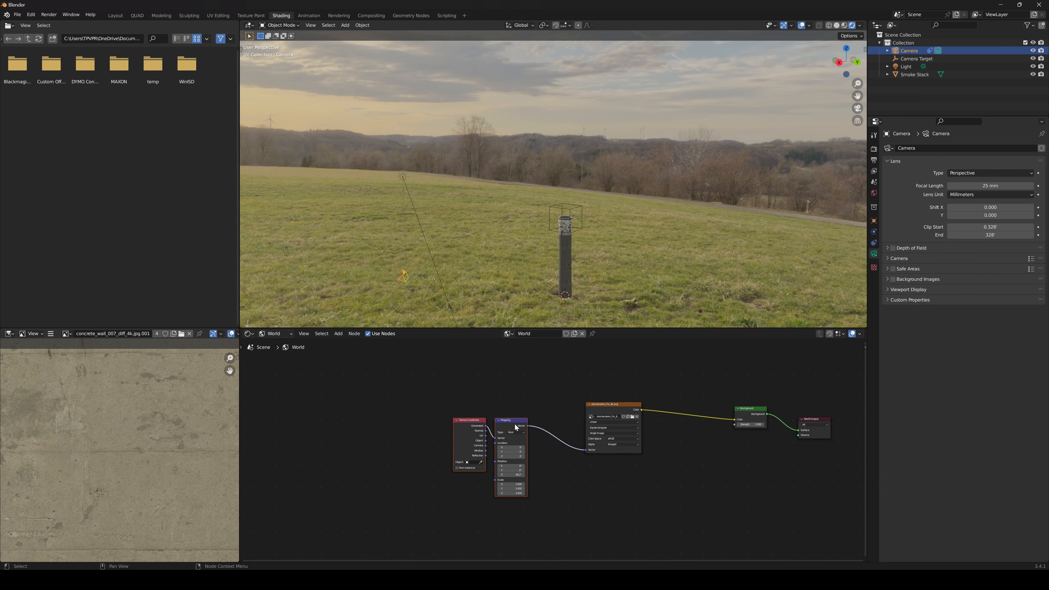
left_click_drag(625, 410, 560, 403)
middle_click_drag(560, 403, 491, 418)
scroll(427, 398, "up", 5)
left_click_drag(477, 413, 462, 414)
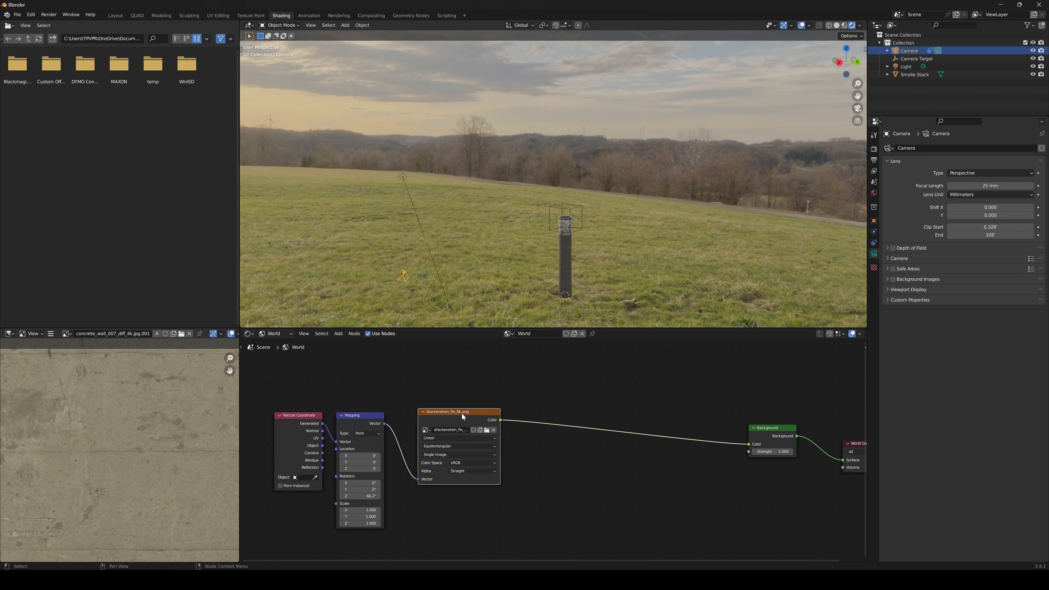
Add an RGB to BW node above the environment texture and feed the texture's Color output into it
key("shift+a")
left_click(591, 387)
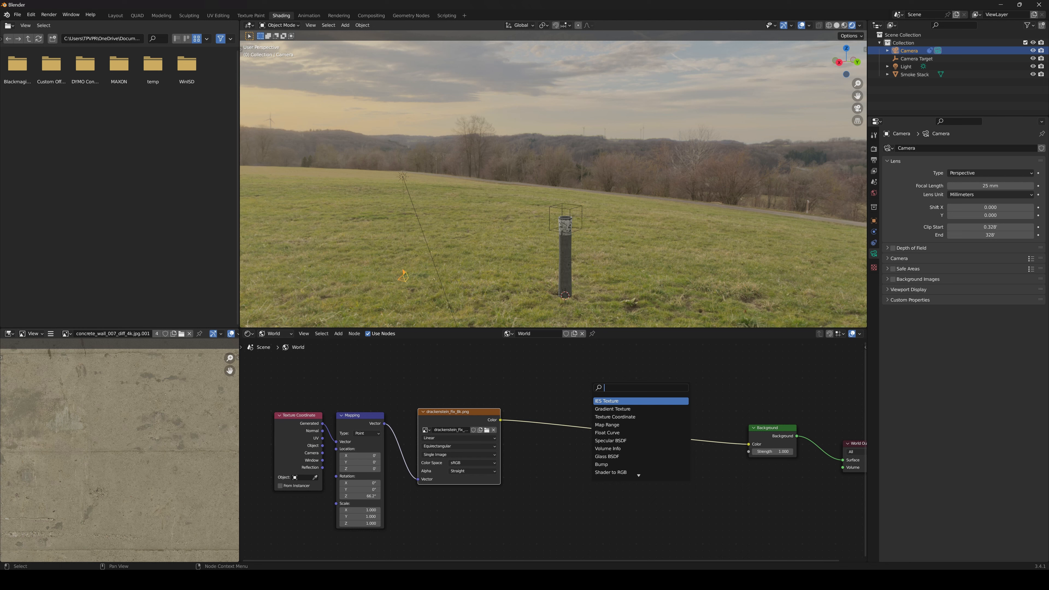
type("rgb")
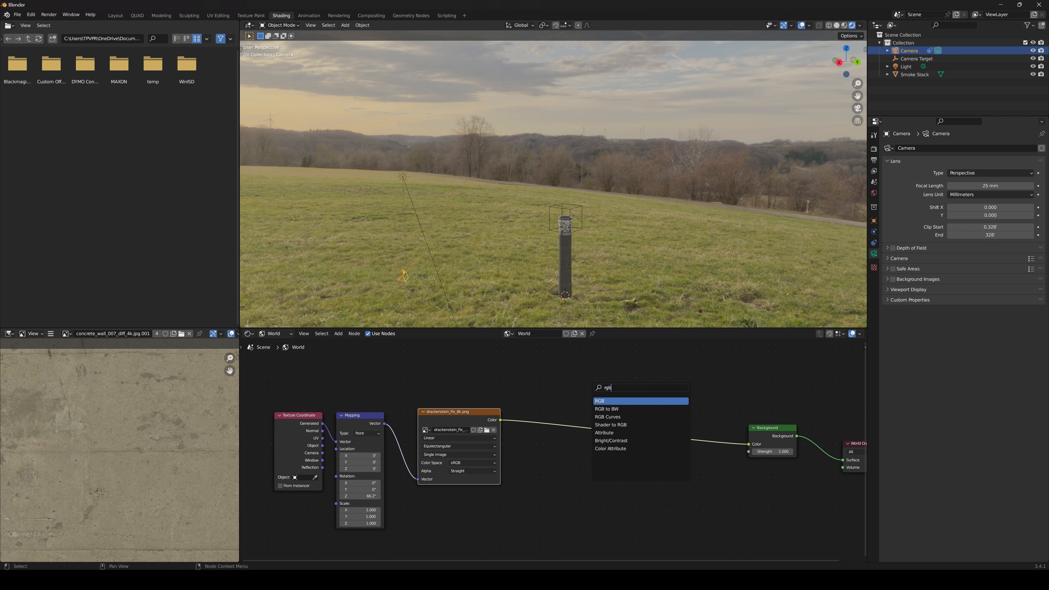
left_click(606, 409)
left_click(568, 385)
left_click_drag(501, 420, 544, 371)
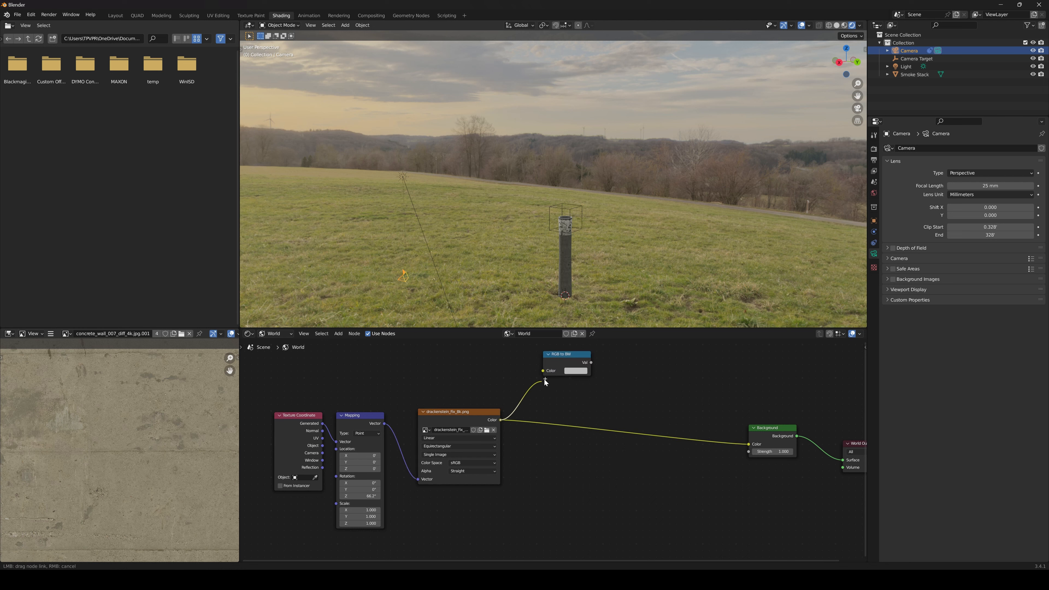
Add a ColorRamp node beside the RGB to BW node and connect the Val output to its Fac input
mouse_move(587, 383)
middle_mouse_down()
mouse_move(559, 411)
mouse_move(585, 388)
middle_mouse_up()
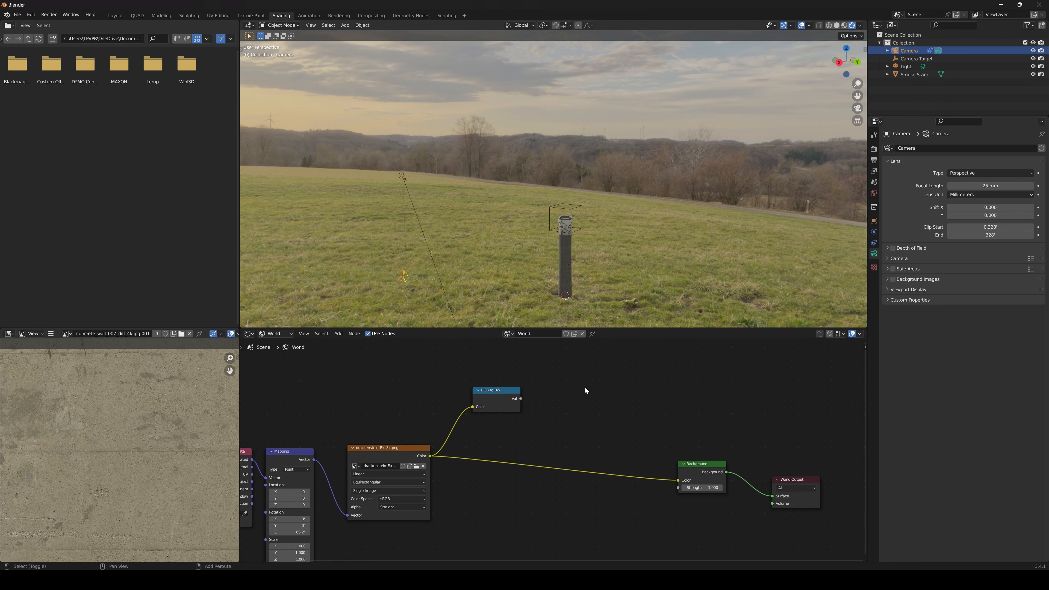
key("shift+a")
left_click(585, 387)
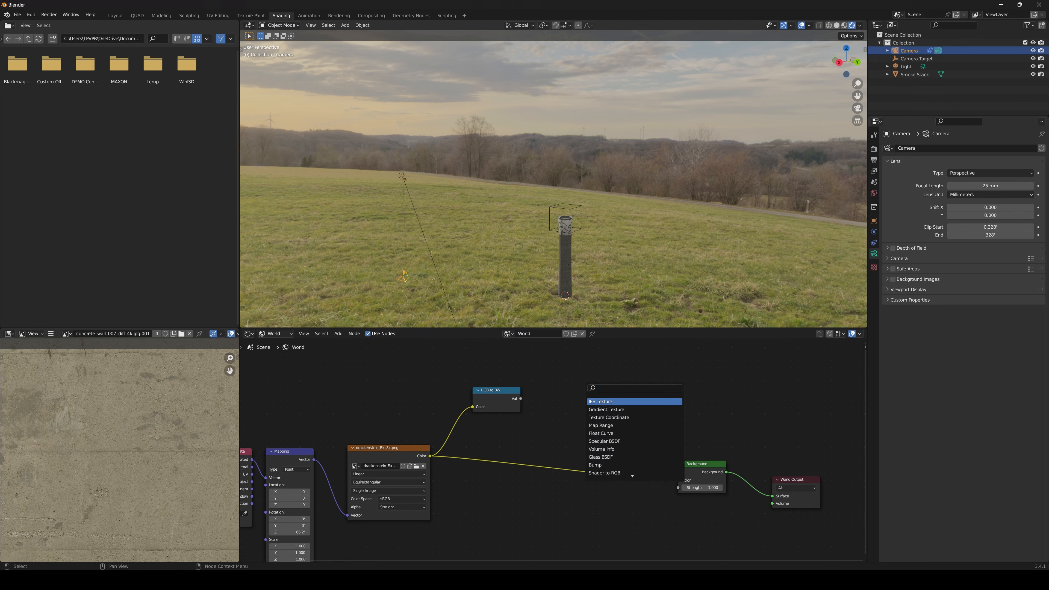
type("col")
key("Return")
left_click(564, 375)
left_click_drag(520, 399, 563, 419)
middle_click_drag(501, 560, 546, 483)
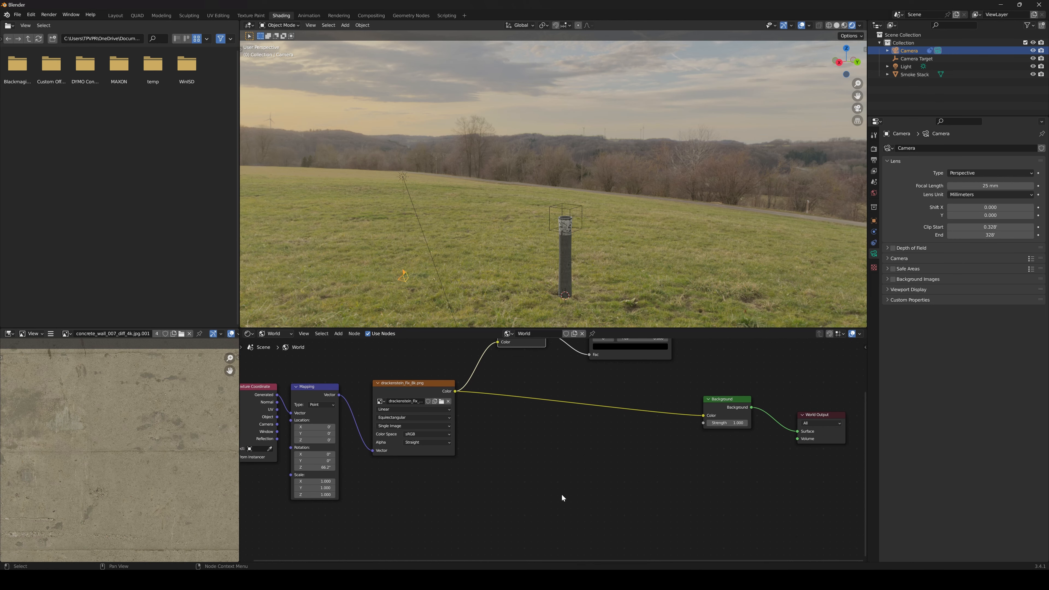
Add an RGB Curves node below the environment texture and feed the texture's Color output into it
key("shift+a")
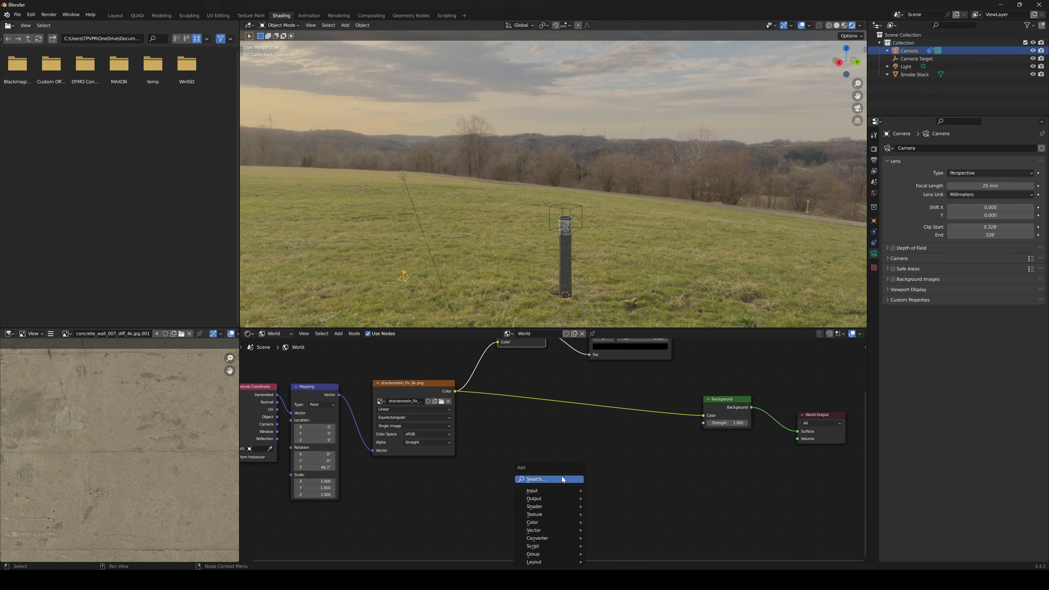
left_click(564, 479)
type("rgb")
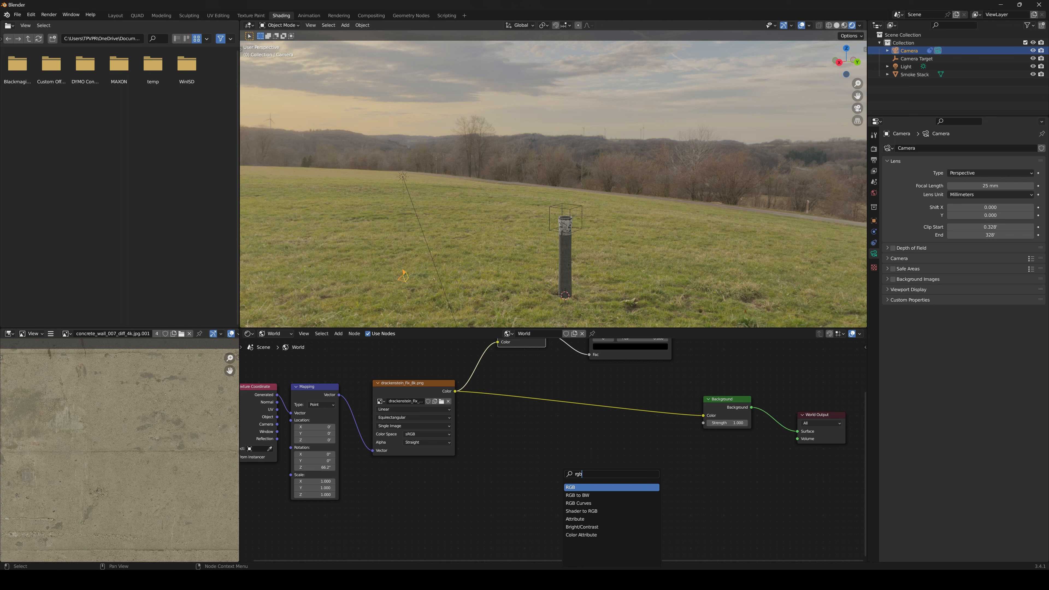
key("Down")
key("Down")
key("Return")
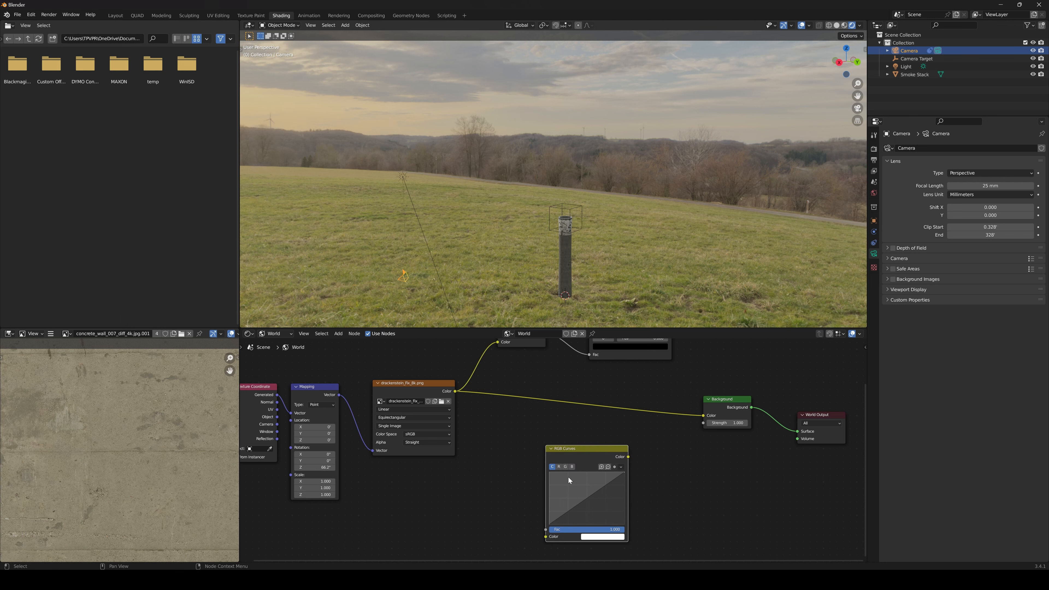
left_click_drag(456, 392, 545, 537)
Duplicate the Background node below the original and shift the original and the World Output node to make room
middle_click_drag(676, 434, 601, 485)
left_click_drag(644, 456, 629, 449)
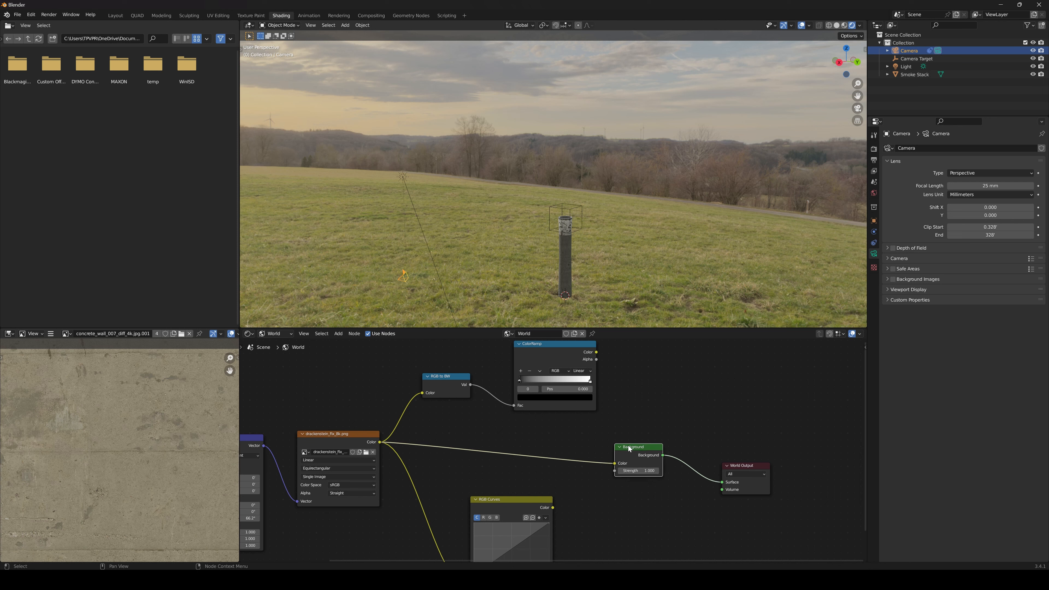
key("shift+d")
left_click(639, 501)
left_click_drag(643, 451, 661, 442)
left_click_drag(742, 468, 789, 464)
middle_click_drag(730, 458, 783, 470)
Add a Mix node fed by the ColorRamp's Color output and arrange it with the ColorRamp and RGB to BW nodes
left_click_drag(601, 361, 577, 356)
left_click_drag(501, 389, 486, 383)
left_click_drag(576, 357, 564, 362)
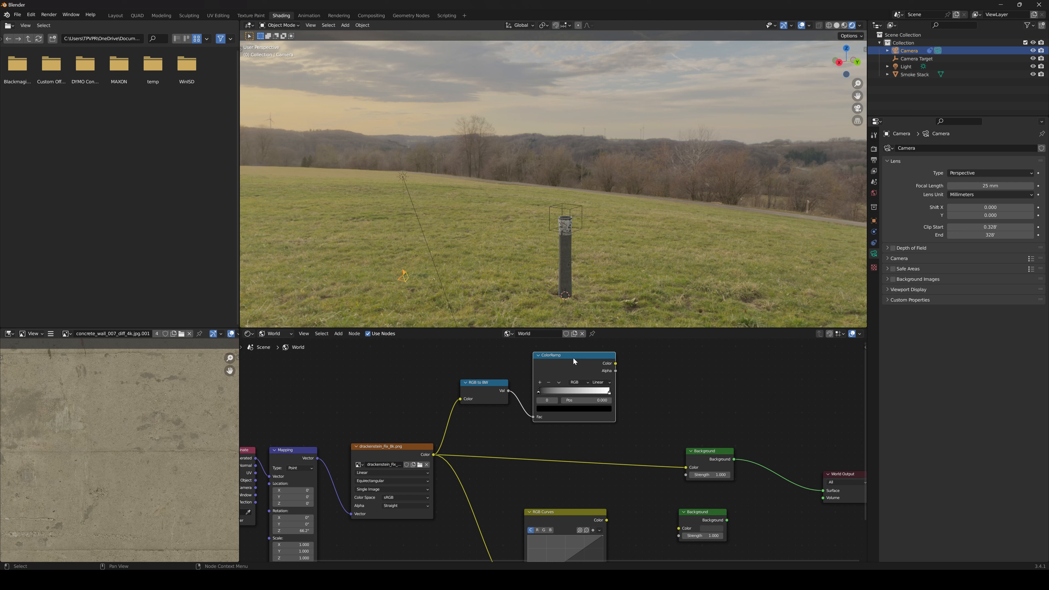
key("ctrl")
key("ctrl+0")
left_click(687, 374)
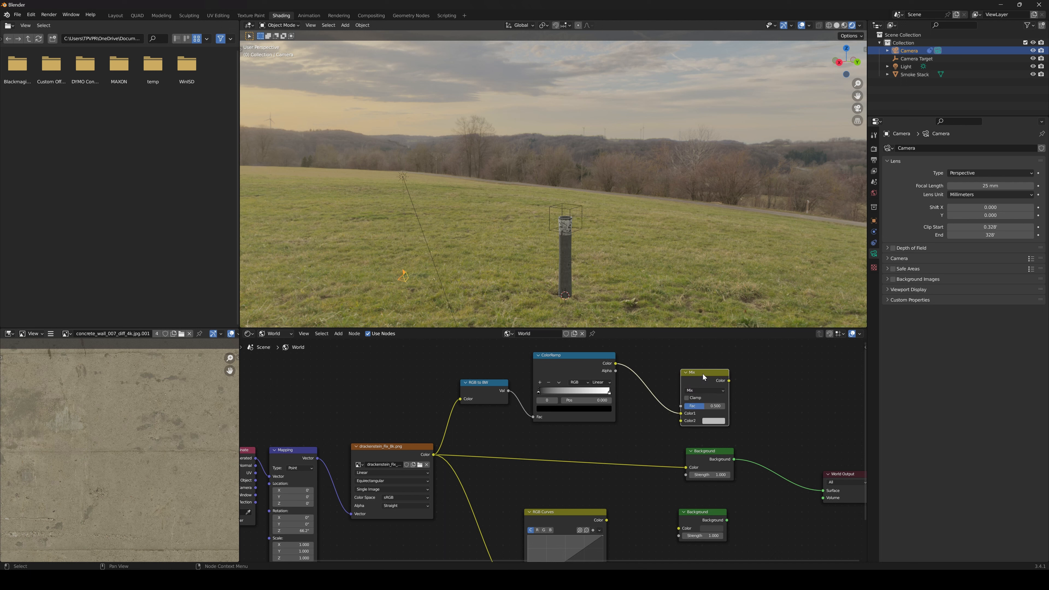
left_click_drag(703, 374, 661, 390)
left_click_drag(496, 387, 483, 374)
left_click_drag(566, 361, 527, 362)
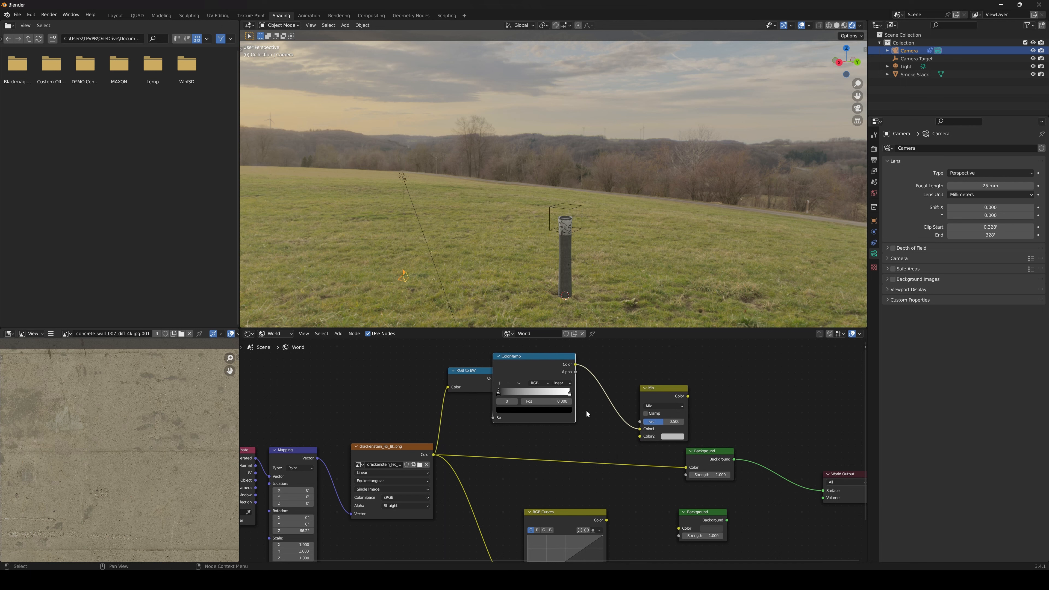
middle_click_drag(586, 410, 573, 403)
left_click_drag(649, 379, 622, 382)
middle_click_drag(597, 472, 553, 455)
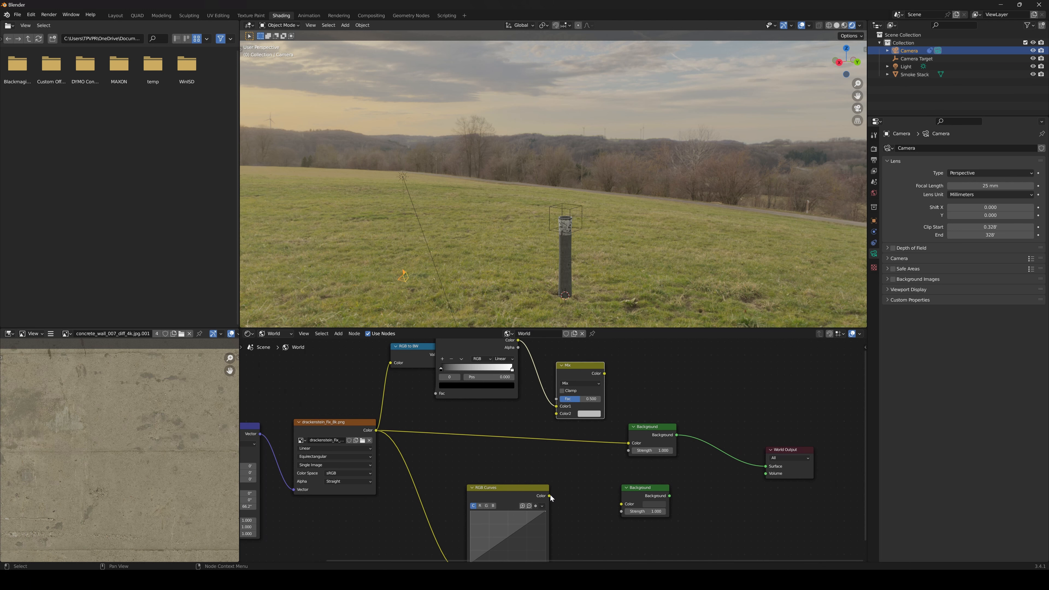
Route the environment texture through the Mix node's Color2 into the upper Background, and the RGB Curves output into the lower Background
left_click_drag(549, 496, 621, 504)
scroll(634, 476, "up", 1)
left_click_drag(641, 447, 557, 417)
left_click_drag(590, 370, 656, 427)
middle_click_drag(780, 456, 691, 450)
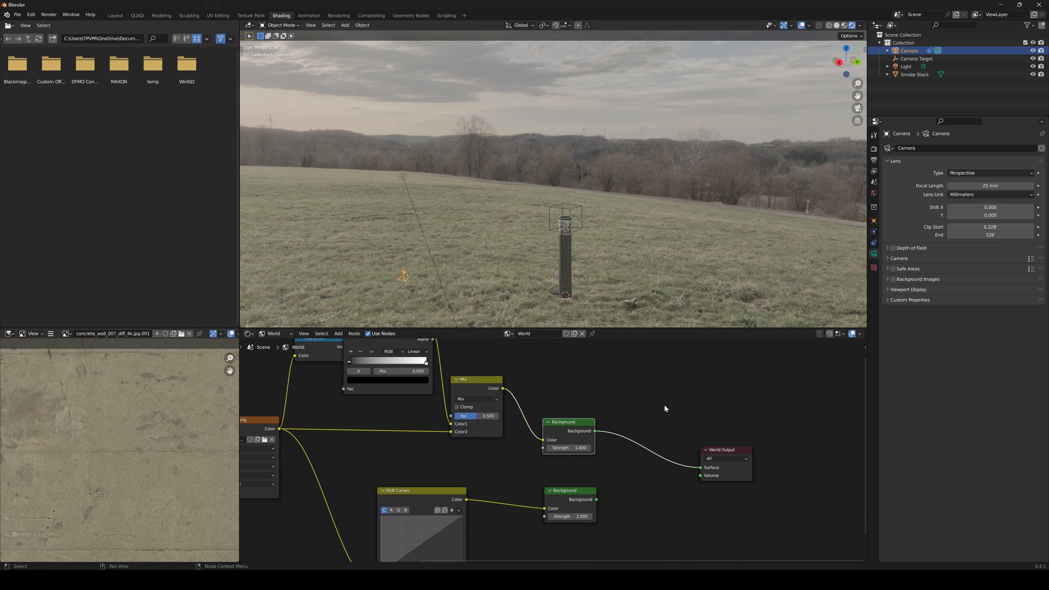
Insert a Mix Shader between the upper Background and World Output, and connect the lower Background to its second Shader input
key("shift+a")
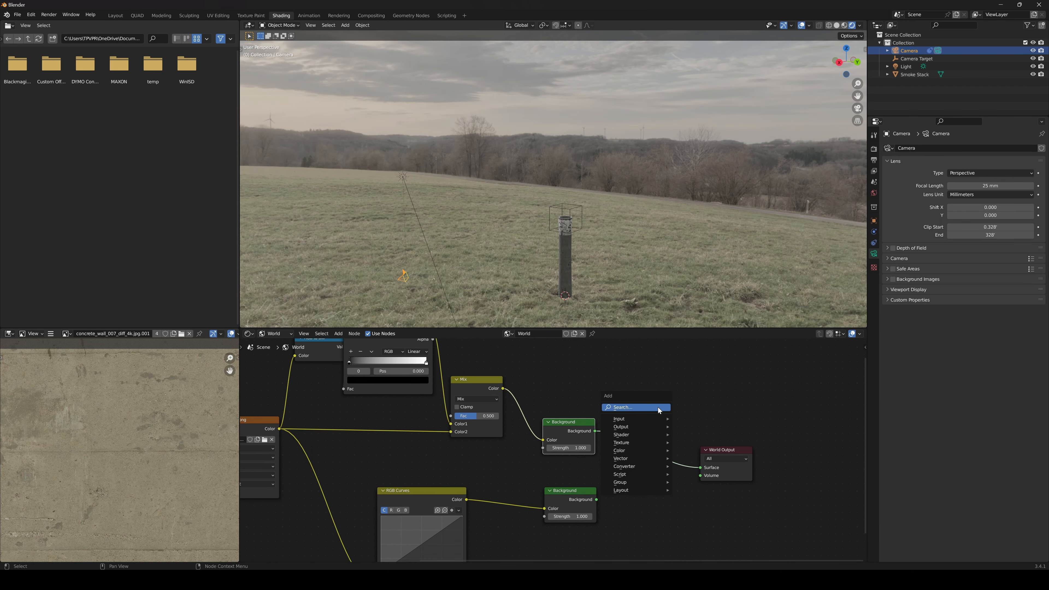
left_click(658, 407)
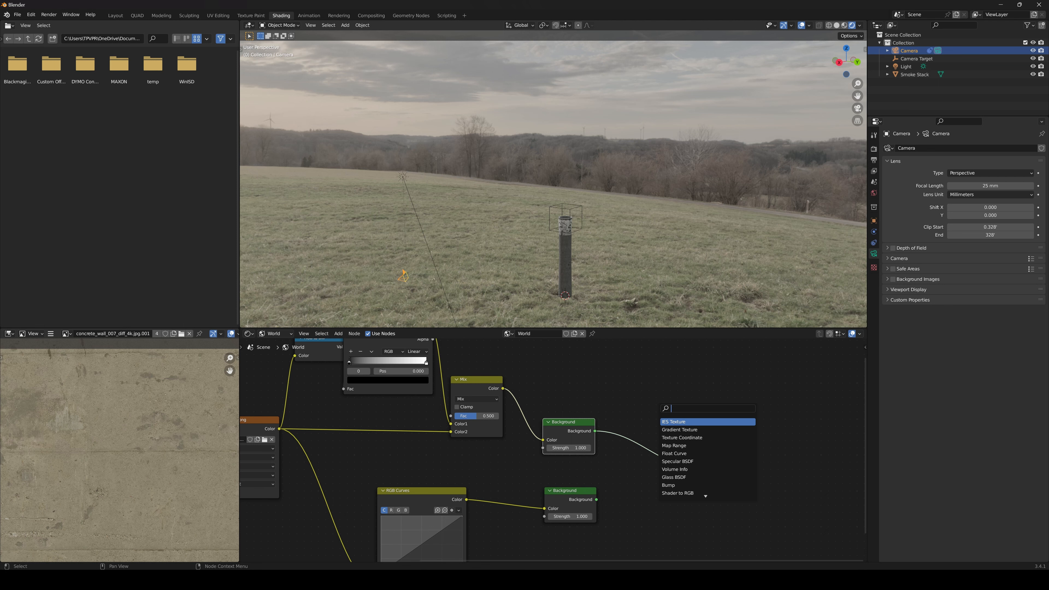
type("mix")
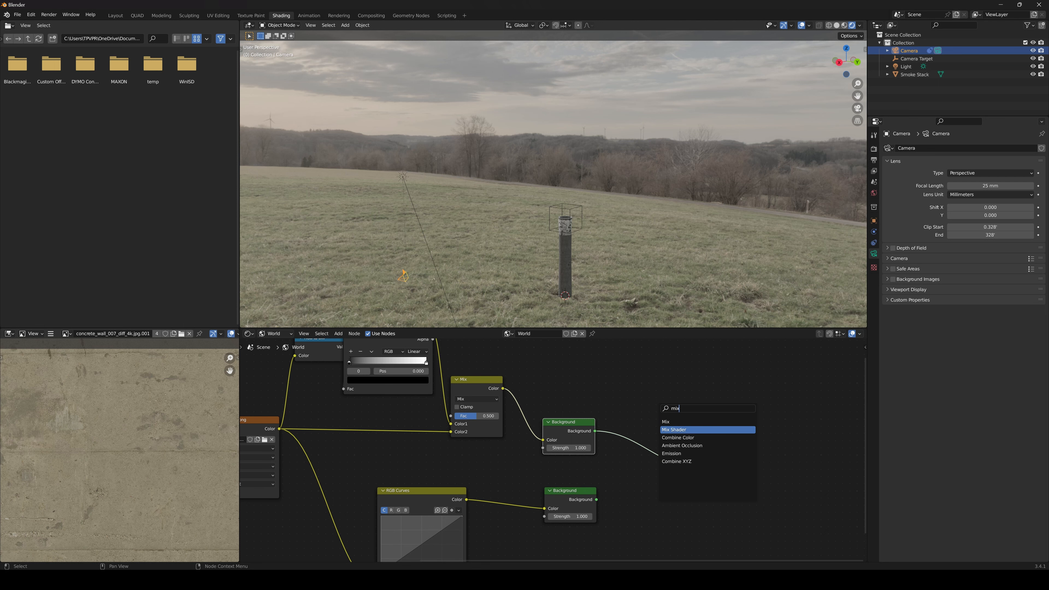
left_click(673, 430)
left_click(643, 451)
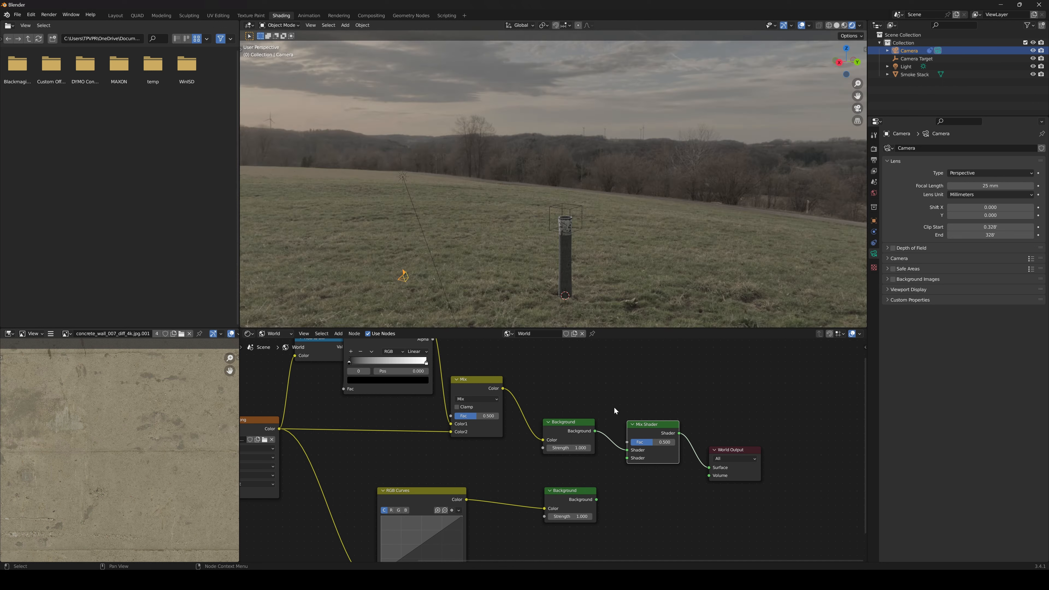
middle_click_drag(614, 407, 619, 442)
left_click_drag(602, 534, 634, 491)
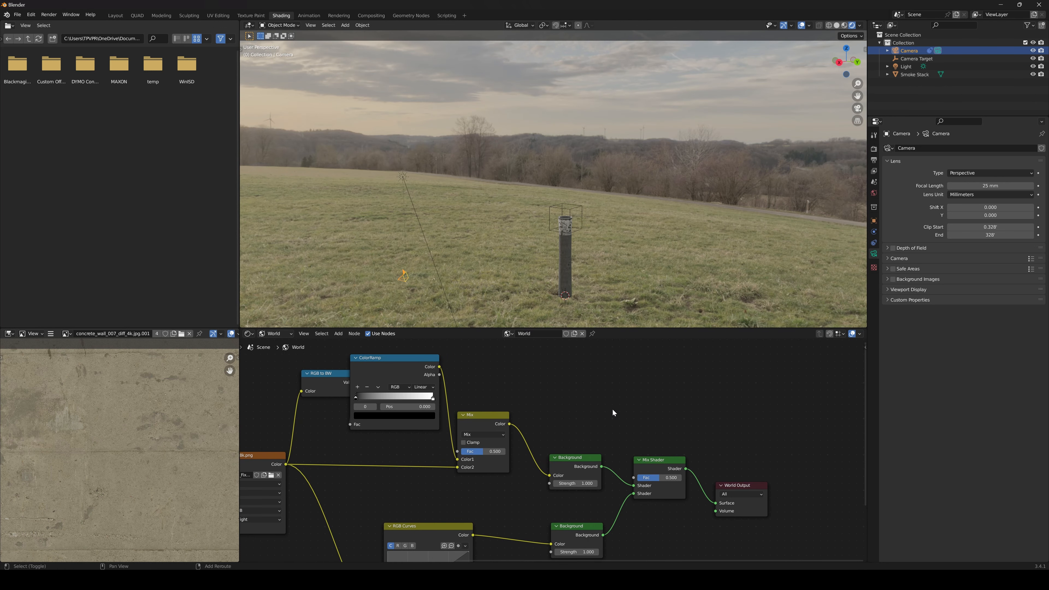
Add a Light Path node above the Background nodes and connect Is Camera Ray to the Mix Shader's Fac
key("shift+a")
left_click(612, 409)
type("ligh")
key("Return")
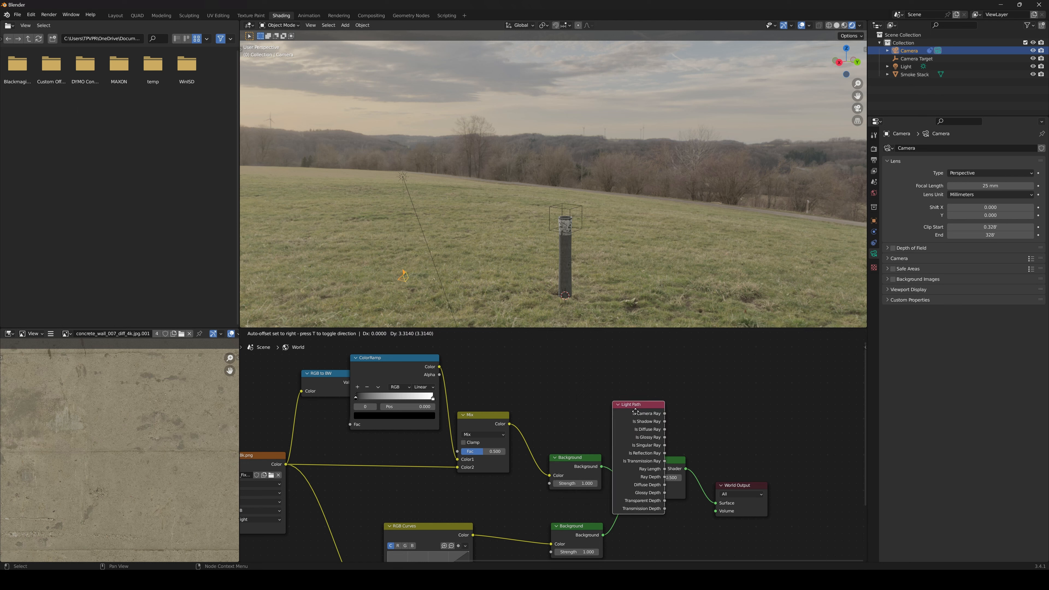
left_click(588, 348)
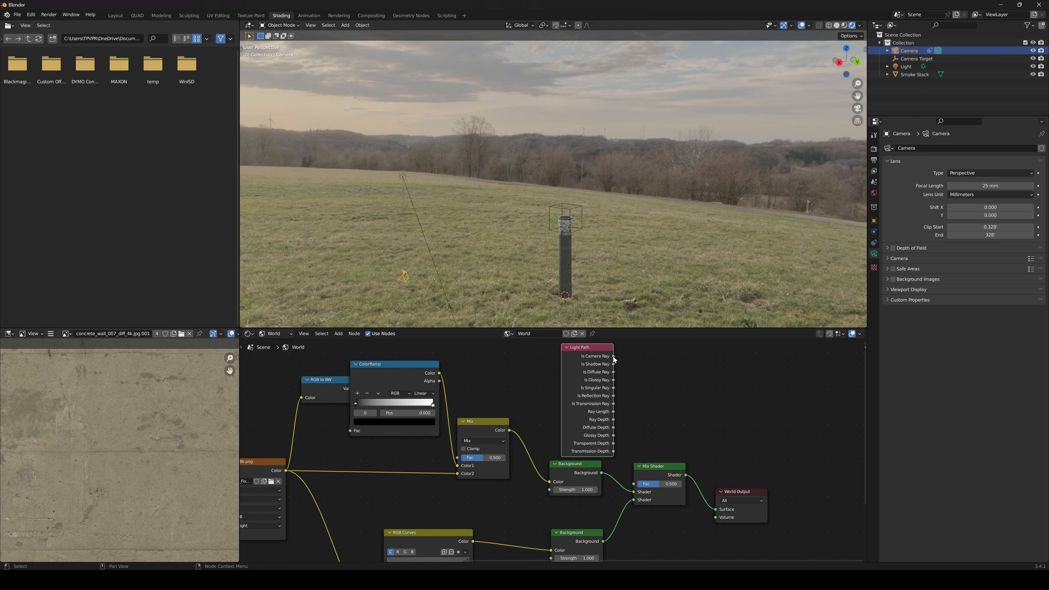
left_click_drag(614, 357, 634, 485)
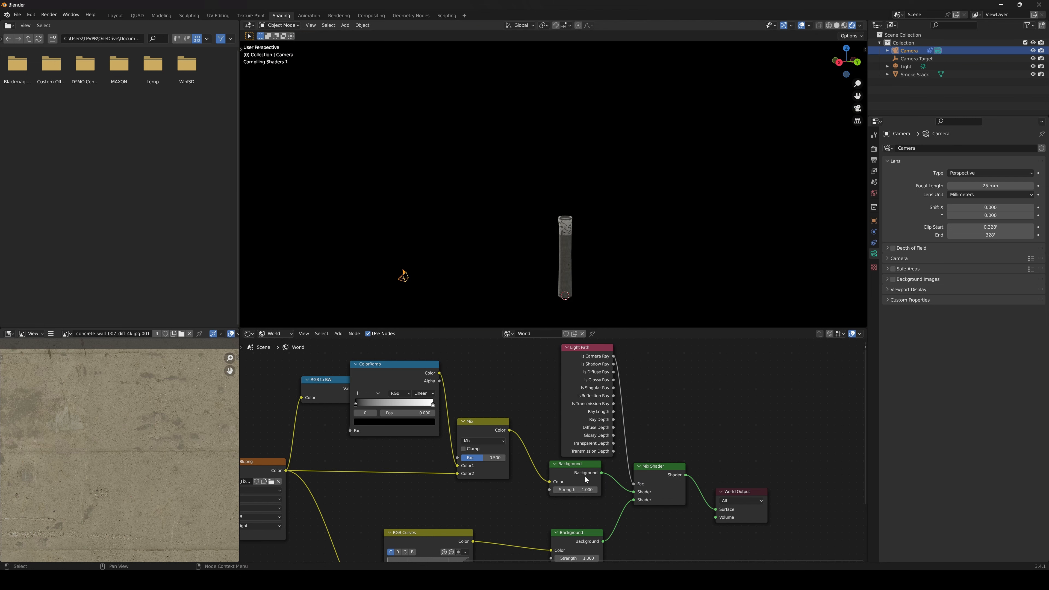
Space out the RGB to BW and ColorRamp nodes so they do not overlap
scroll(586, 473, "down", 3)
middle_click_drag(541, 428, 599, 433)
left_click_drag(336, 406, 425, 438)
left_click_drag(297, 392, 428, 455)
left_click_drag(499, 381, 465, 386)
left_click(549, 371)
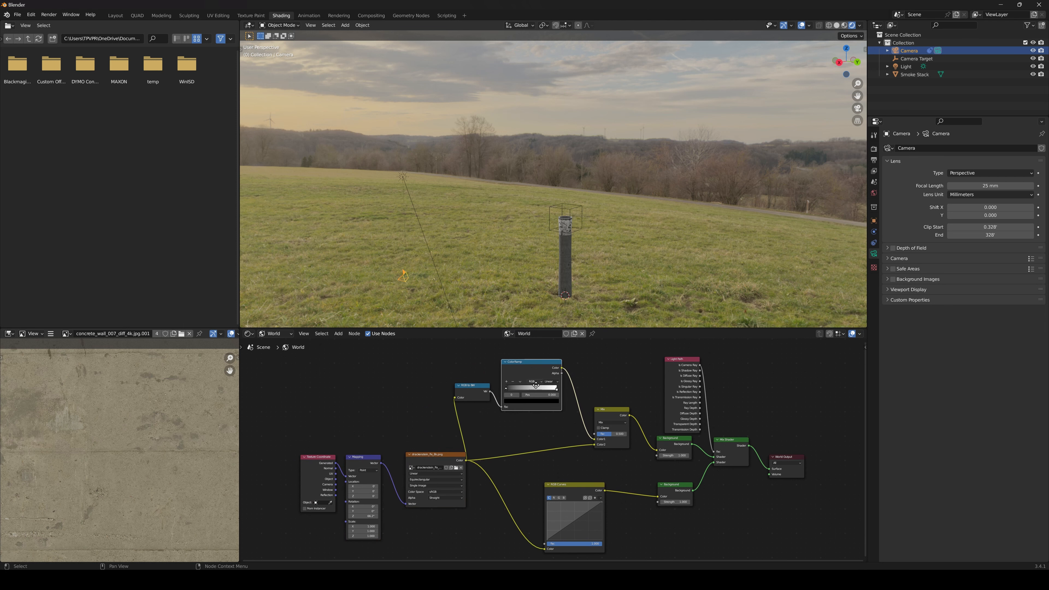
Preview the ColorRamp's output in the viewport and try its black stop at position 0.172
scroll(554, 409, "up", 2)
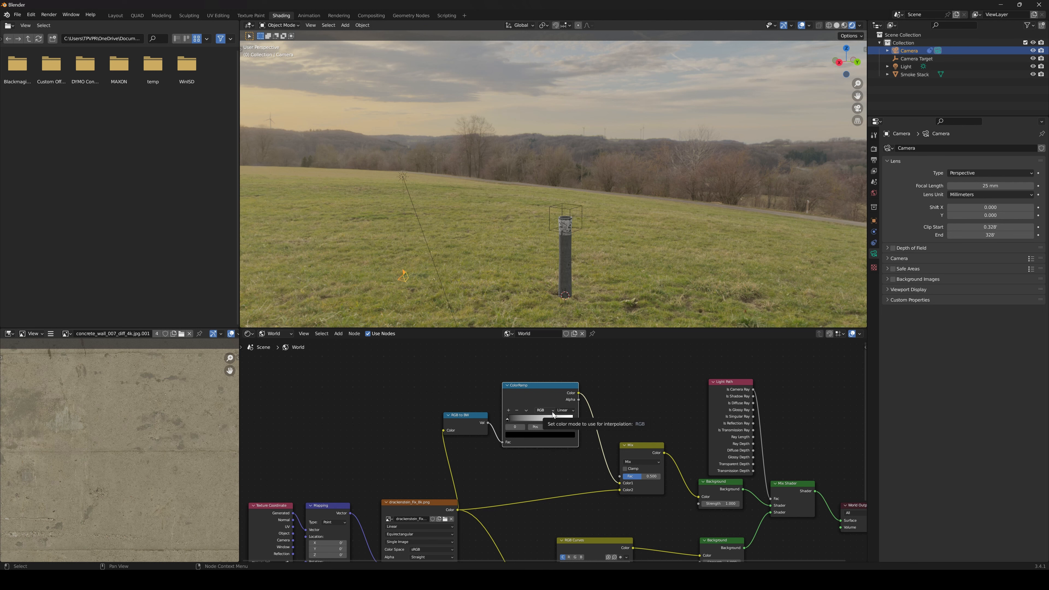
left_click(541, 387, "ctrl+shift")
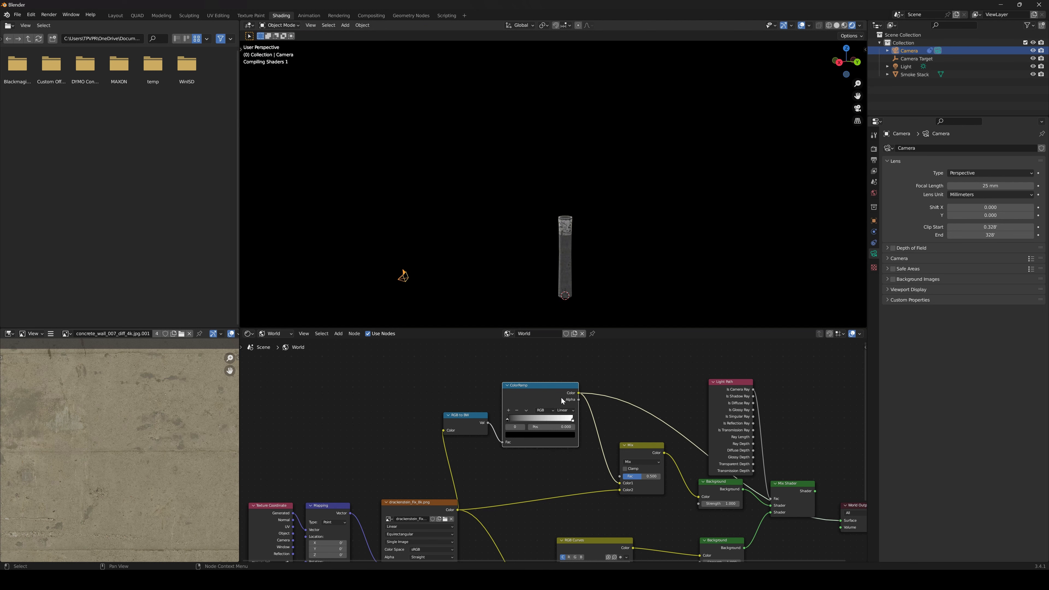
scroll(542, 409, "up", 2)
middle_click_drag(488, 441, 490, 456)
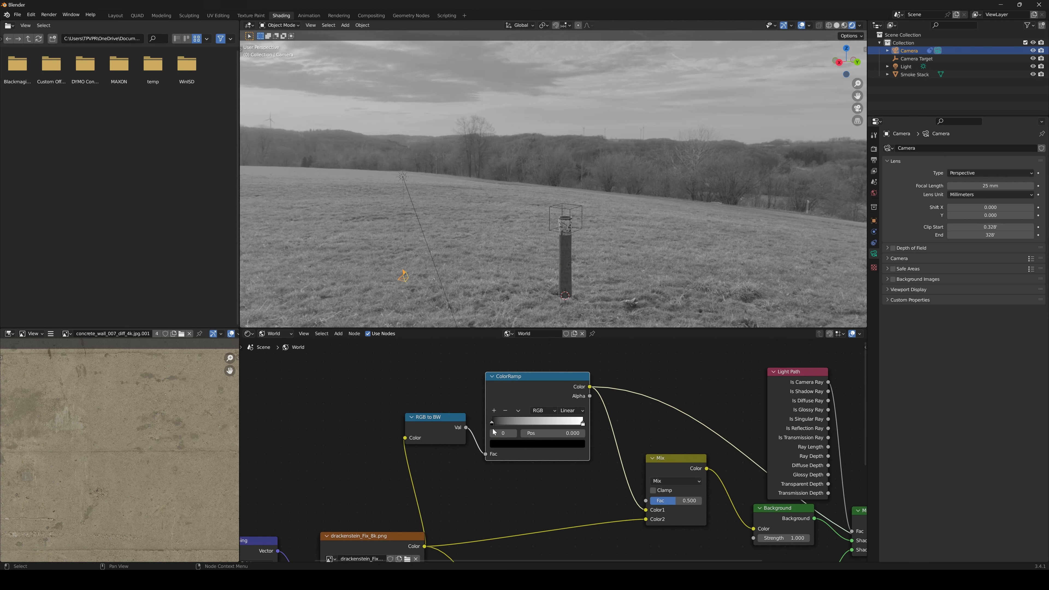
left_click_drag(494, 426, 509, 420)
middle_click_drag(656, 472, 574, 439)
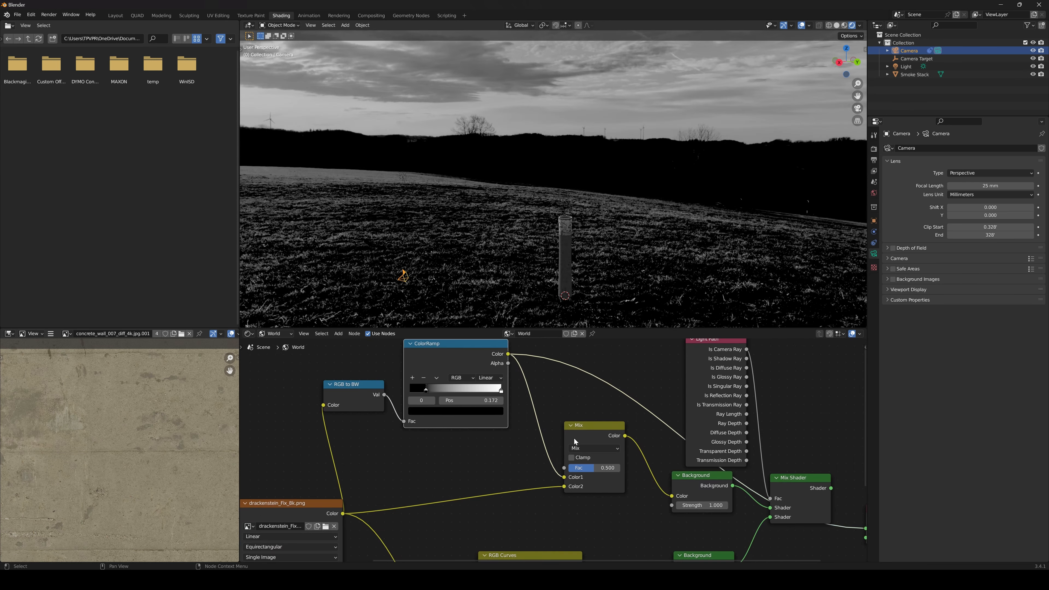
Preview the Mix node's output, and return the viewport to the Mix Shader result
left_click(592, 428, "ctrl+shift")
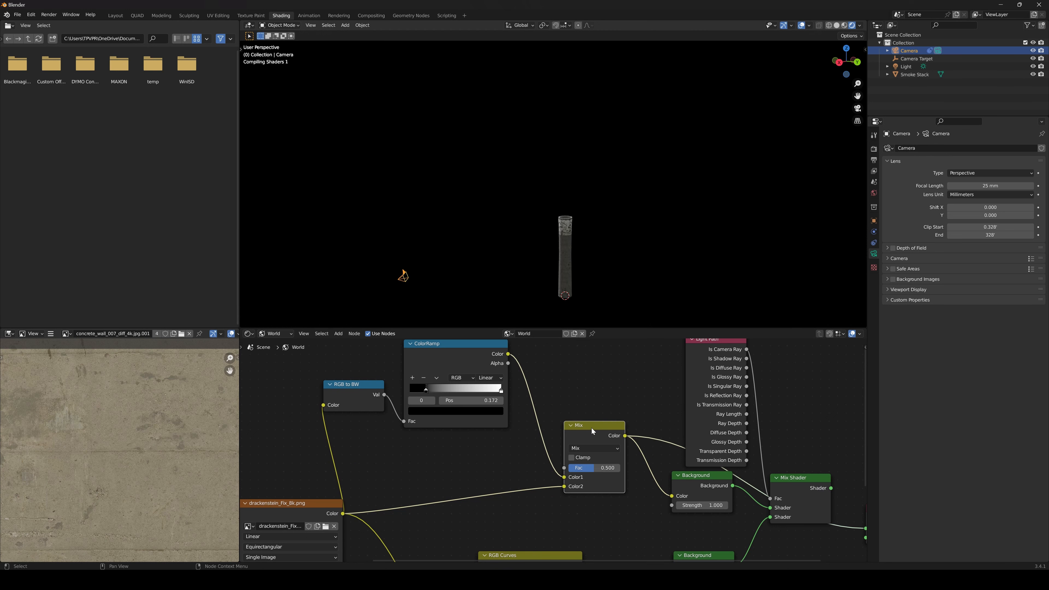
middle_click_drag(582, 416, 598, 432)
mouse_move(610, 484)
left_mouse_down()
mouse_move(585, 484)
mouse_move(637, 484)
mouse_move(598, 483)
mouse_move(620, 484)
mouse_move(610, 483)
left_mouse_up()
middle_click_drag(857, 540, 793, 492)
scroll(792, 491, "down", 1)
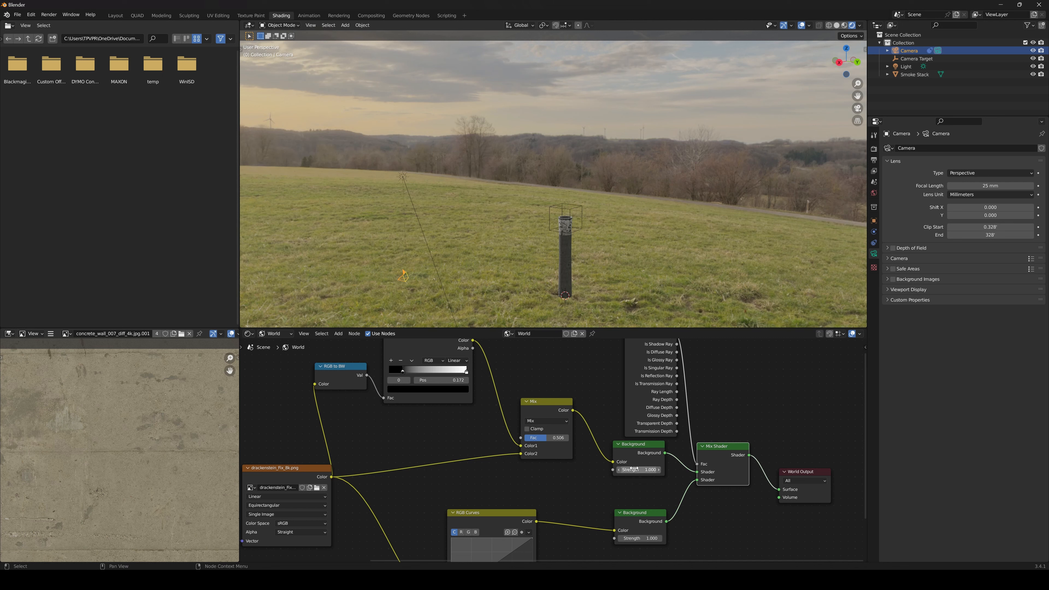
Try Mix node Fac values of 0.544 and 0.494 while viewing the smoke stack against the sky
middle_click_drag(560, 446, 562, 485)
scroll(561, 485, "up", 3)
mouse_move(546, 479)
left_mouse_down()
mouse_move(534, 479)
mouse_move(547, 479)
left_mouse_up()
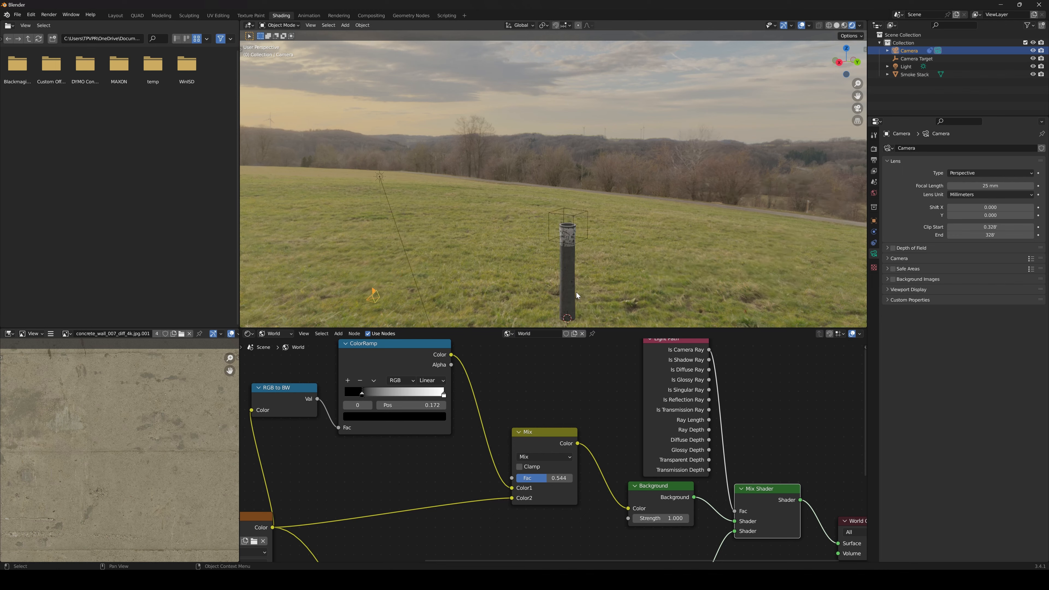
middle_click_drag(562, 193, 573, 335)
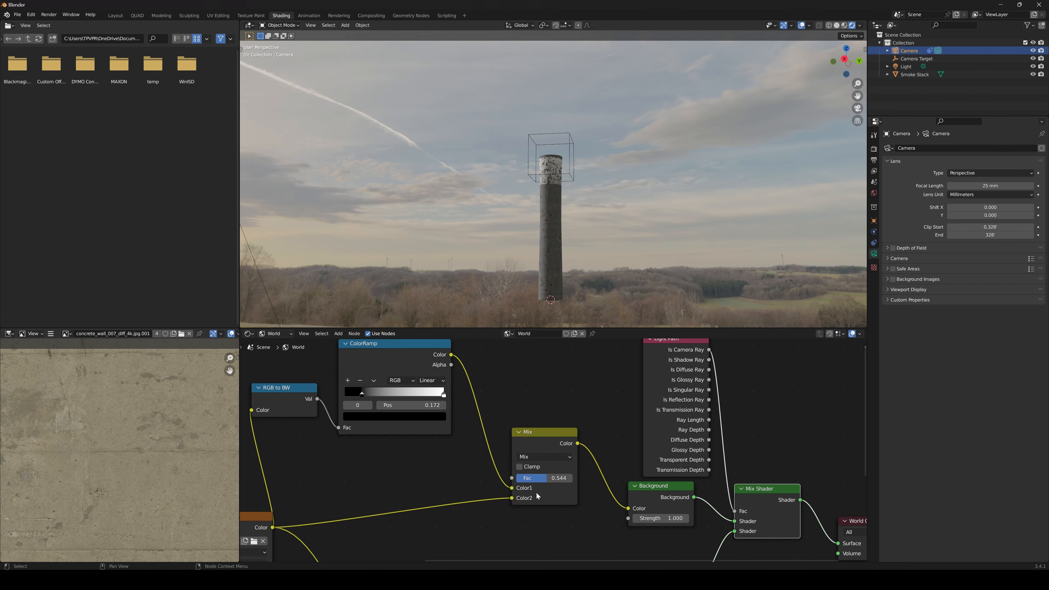
left_click_drag(545, 478, 546, 478)
Try moving the ColorRamp's black stop and tinting it olive with Hue 0.150, Saturation 0.592 and Value 0.115
left_click_drag(362, 395, 346, 395)
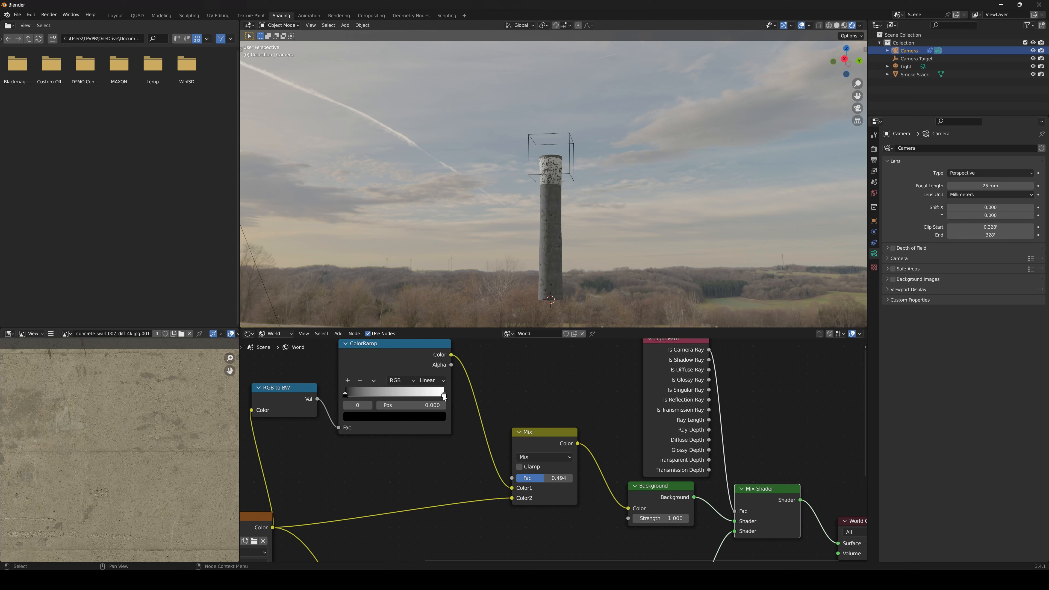
left_click(443, 395)
mouse_move(443, 395)
left_mouse_down()
mouse_move(383, 395)
mouse_move(441, 398)
left_mouse_up()
mouse_move(347, 397)
left_mouse_down()
mouse_move(376, 396)
mouse_move(366, 396)
left_mouse_up()
left_click(444, 418)
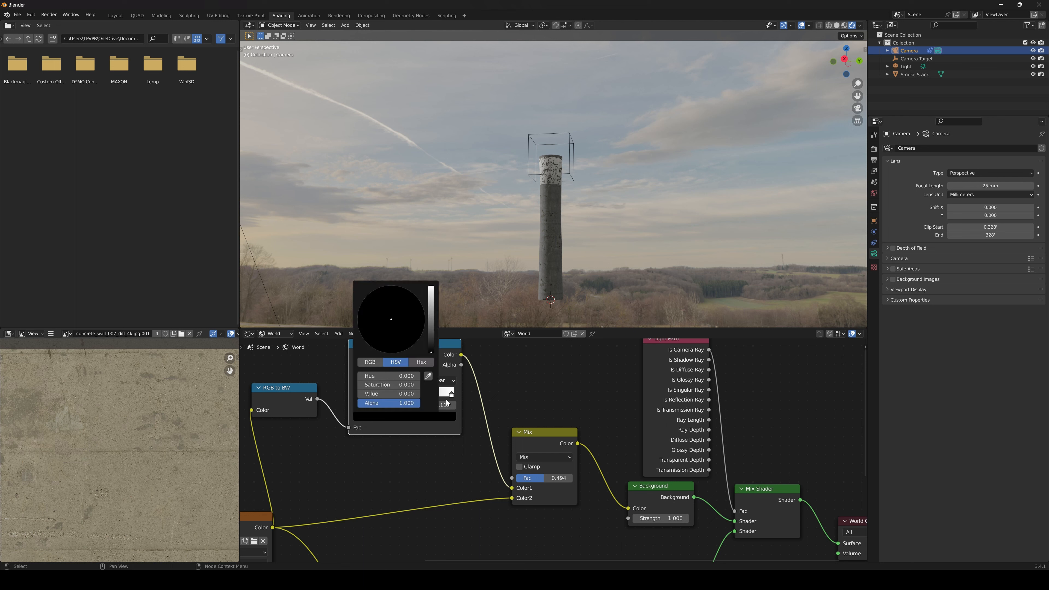
left_click_drag(427, 336, 382, 326)
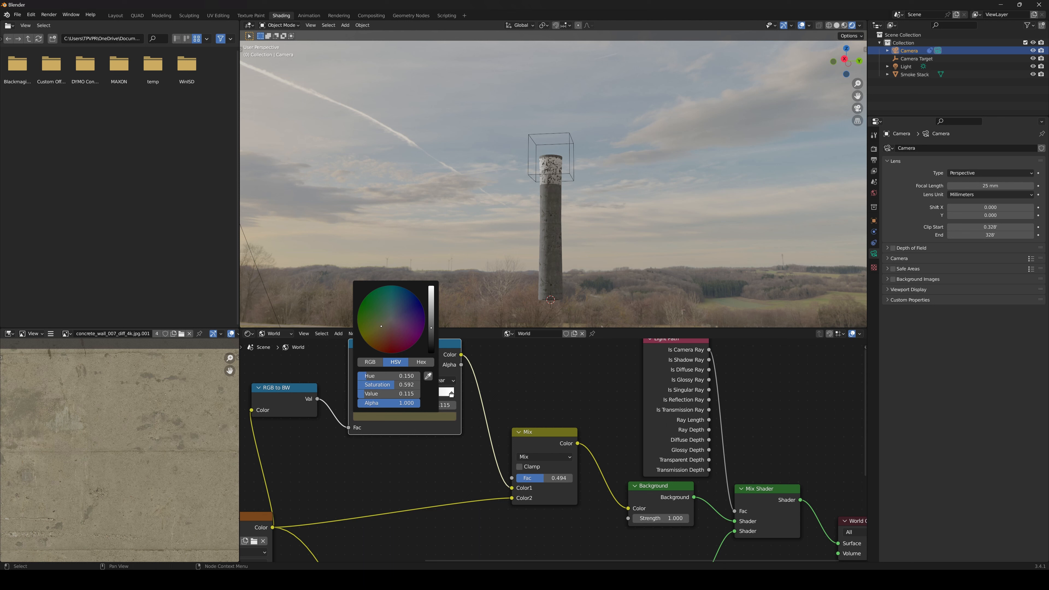
Set the ColorRamp's dark stop to position 0.000 with Hue 0.123, Saturation 0.176 and Value 0.264
mouse_move(367, 396)
left_mouse_down()
mouse_move(406, 397)
mouse_move(377, 395)
left_mouse_up()
left_click(451, 396)
scroll(545, 259, "up", 3)
left_click(390, 417)
left_click_drag(384, 330, 431, 316)
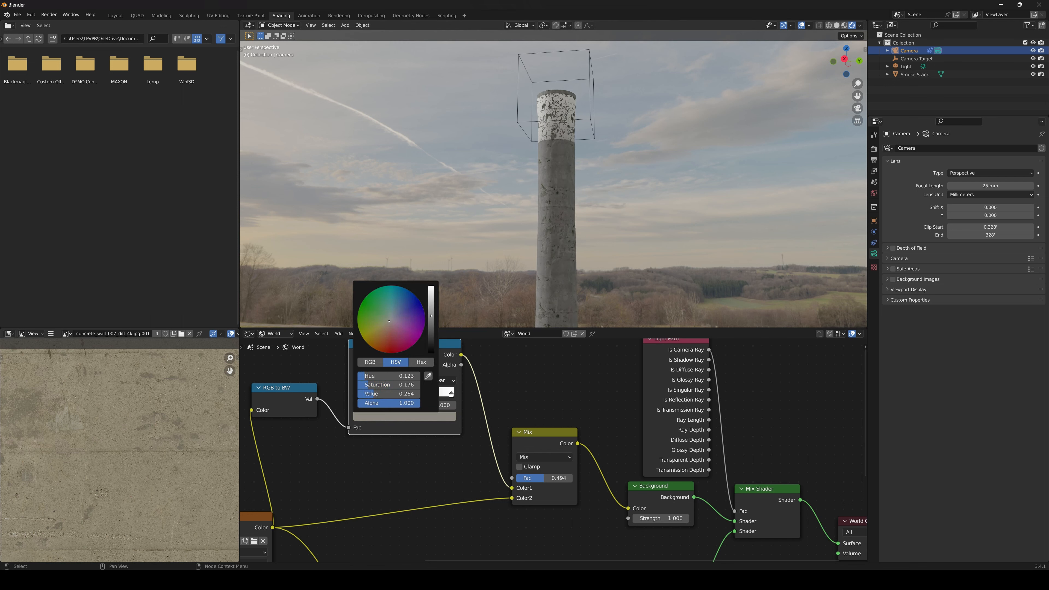
left_click(384, 417)
Set the Mix node's Fac to 0.528
scroll(560, 271, "down", 3)
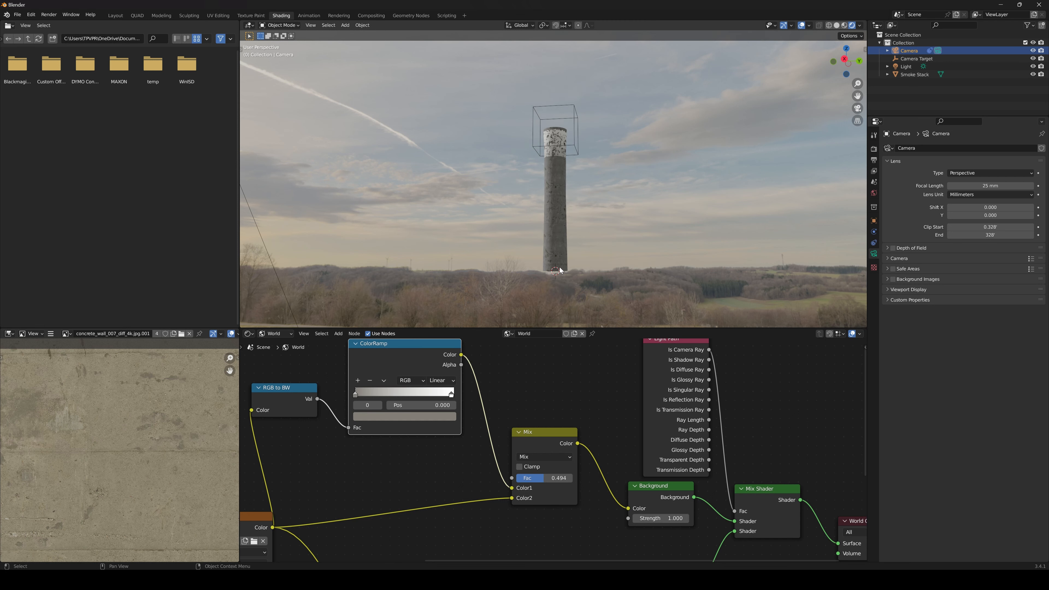
left_click_drag(557, 479, 560, 480)
middle_click_drag(564, 486, 536, 438)
scroll(536, 439, "down", 1)
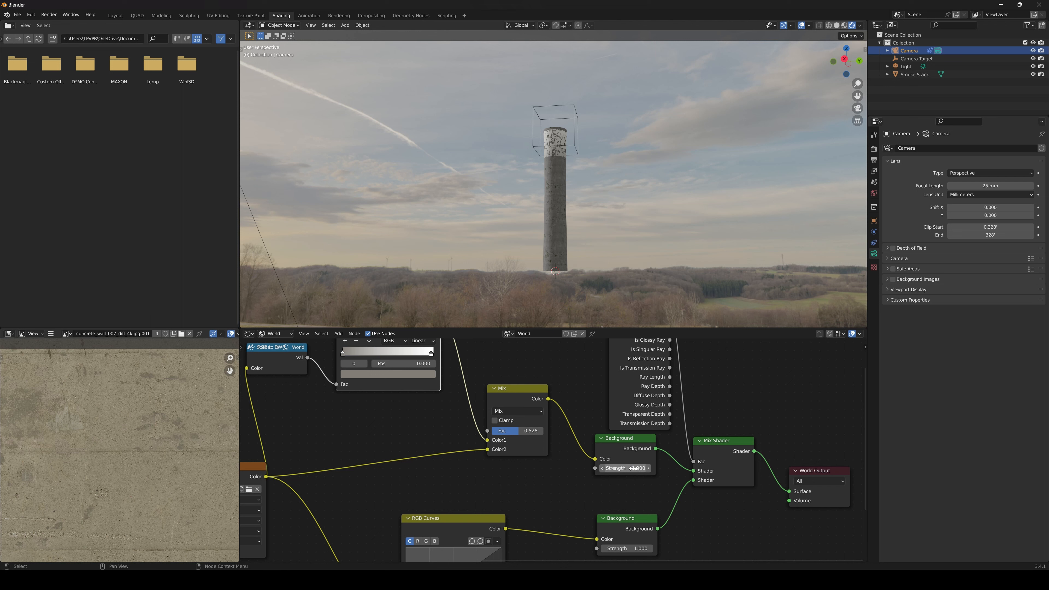
Test the upper Background node's Strength at 0.000 against the smoke stack's lighting, and set it to 2.000
left_click_drag(633, 468, 608, 468)
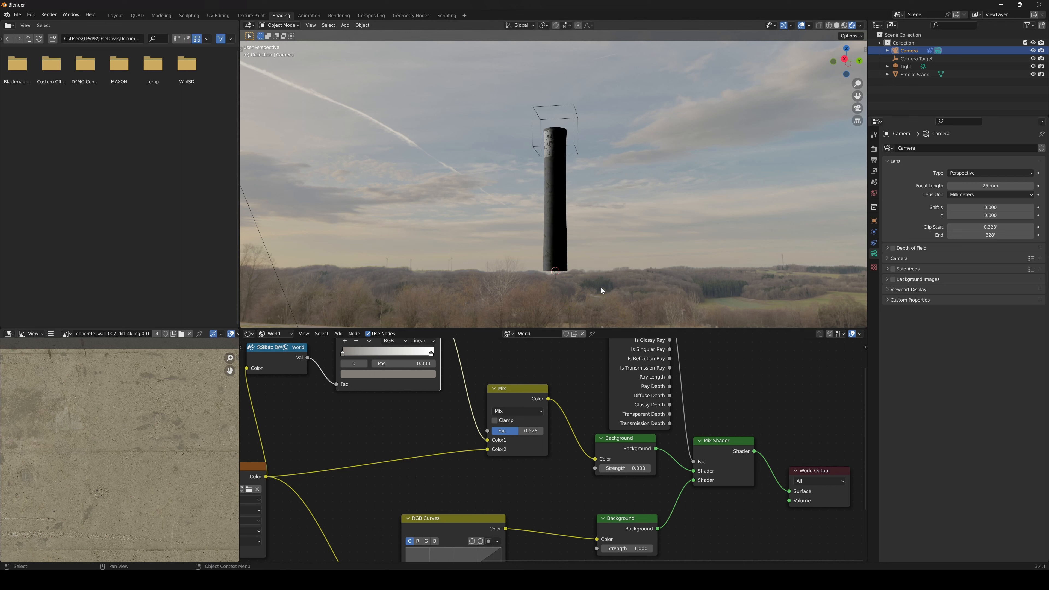
scroll(578, 282, "up", 2)
scroll(539, 242, "down", 6)
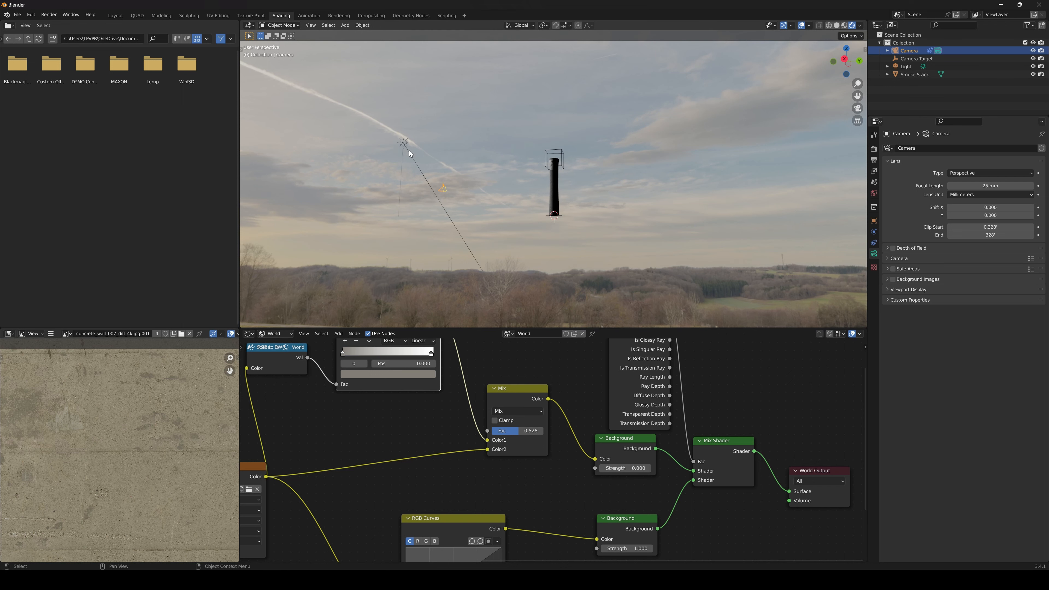
scroll(534, 304, "up", 3)
left_click_drag(626, 468, 602, 468)
scroll(580, 238, "up", 3)
middle_click_drag(576, 485, 655, 367)
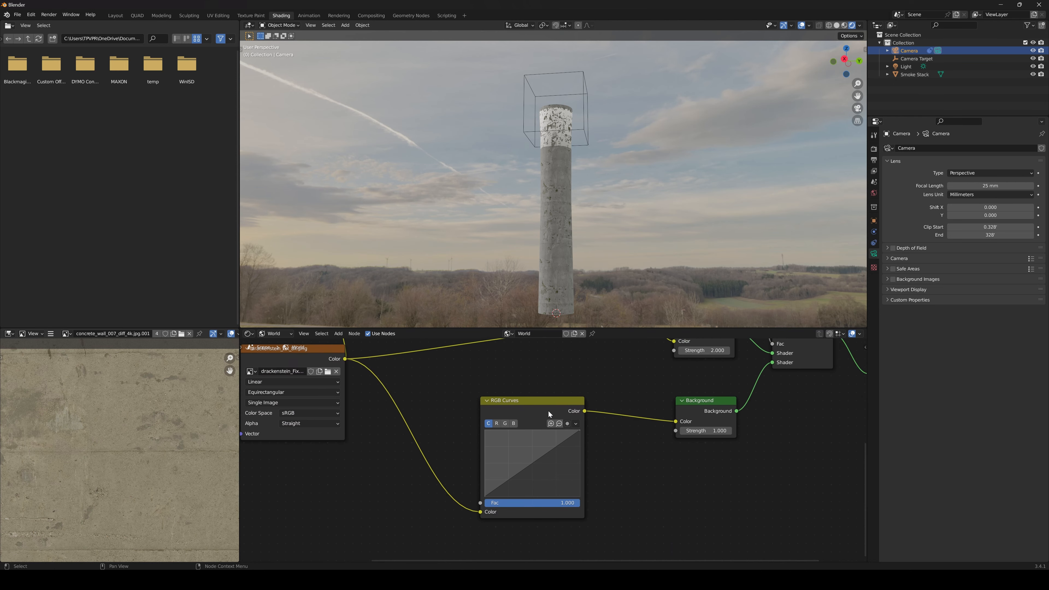
Set the lower Background node's Strength to 0.700 and the upper Background node's Strength to 0.800
left_click_drag(549, 413, 559, 404)
left_click(682, 431)
left_click(683, 431)
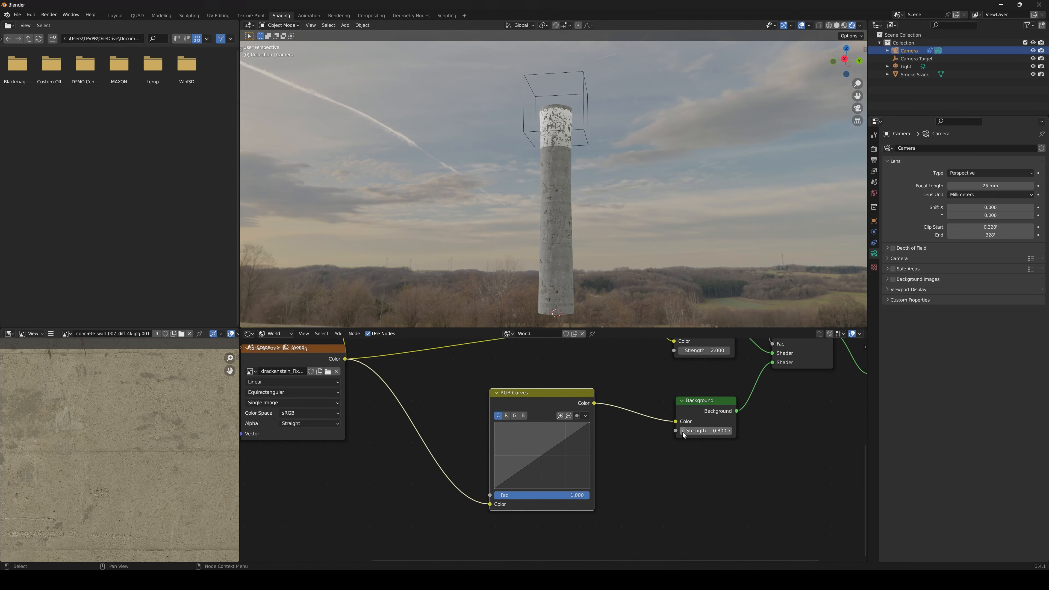
left_click(683, 432)
middle_click_drag(709, 366, 675, 421)
left_click_drag(673, 405, 671, 405)
Shape the RGB Curves node into a contrast S-curve with a lowered shadow point and an upper point at 0.6042, 0.6681
left_click_drag(474, 533, 482, 533)
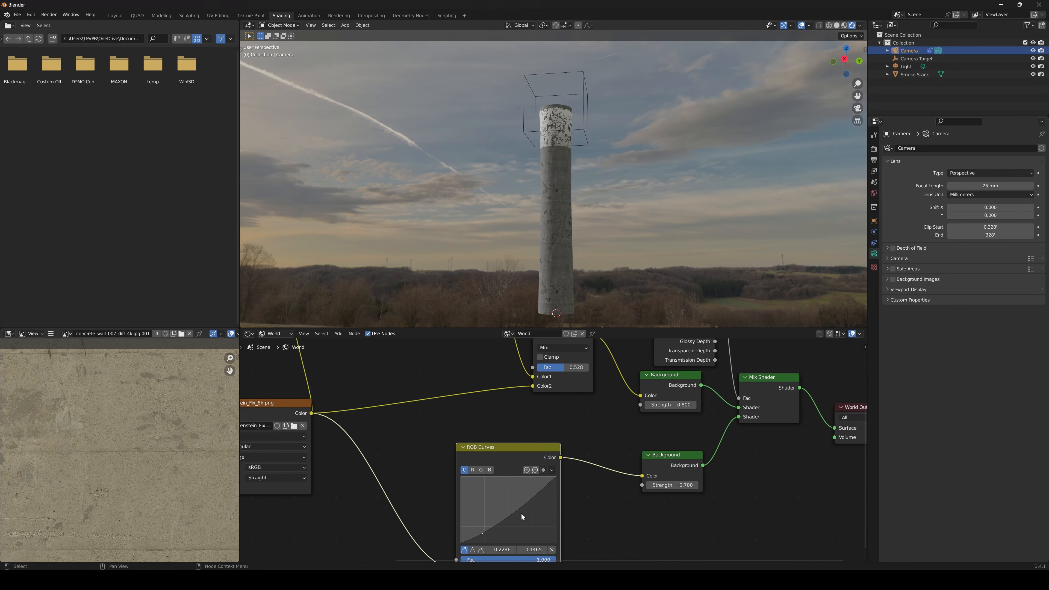
left_click_drag(525, 503, 521, 500)
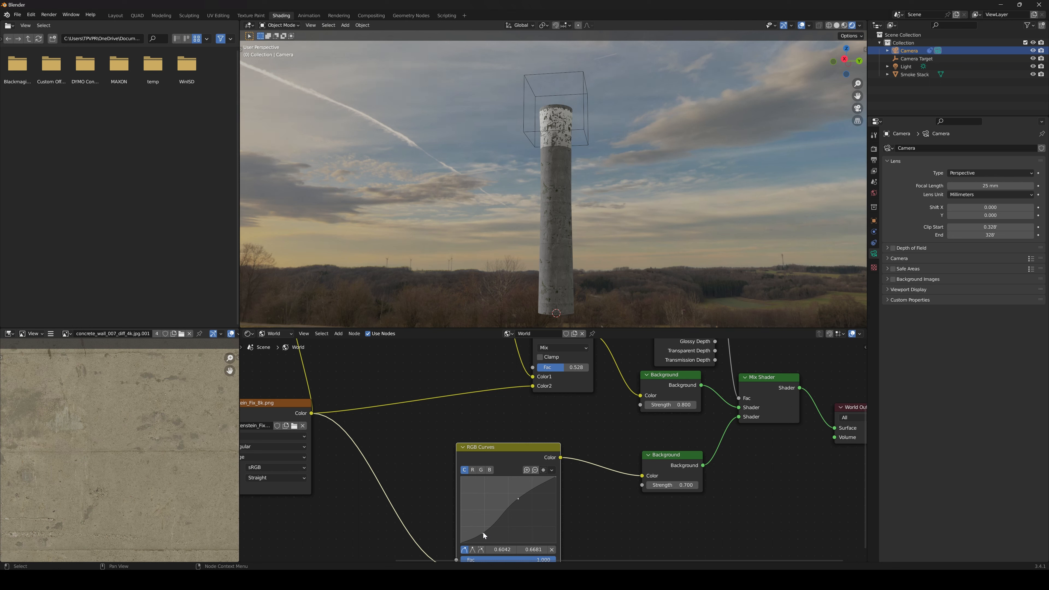
left_click_drag(488, 533, 488, 531)
Examine the complete world node tree and the scene through the camera
middle_click_drag(678, 456, 629, 457)
scroll(570, 449, "down", 9)
middle_click_drag(443, 425, 514, 442)
scroll(514, 442, "down", 4)
left_click_drag(347, 357, 718, 531)
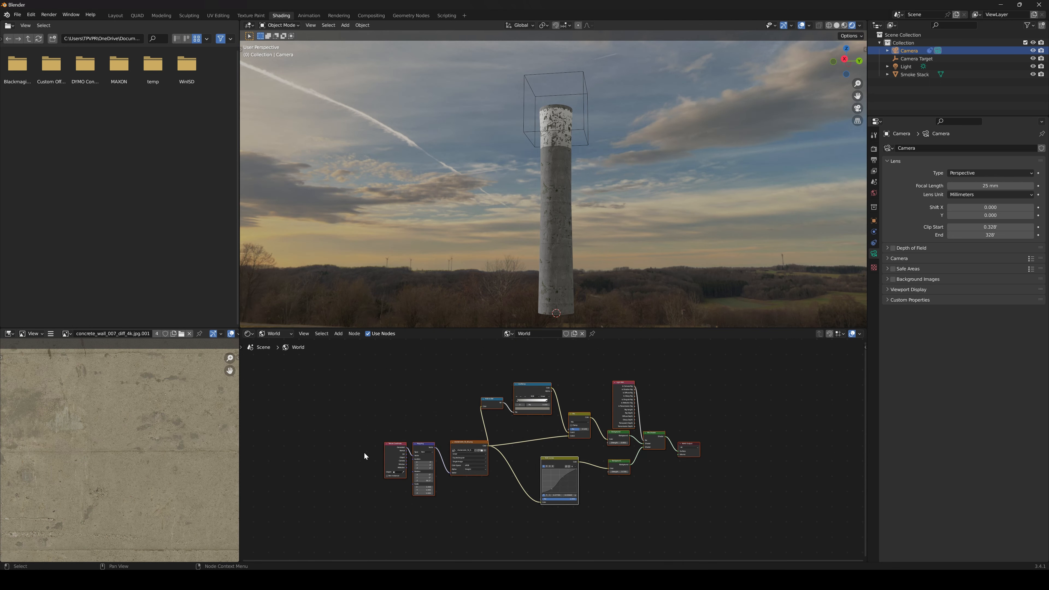
middle_click_drag(688, 412, 689, 420)
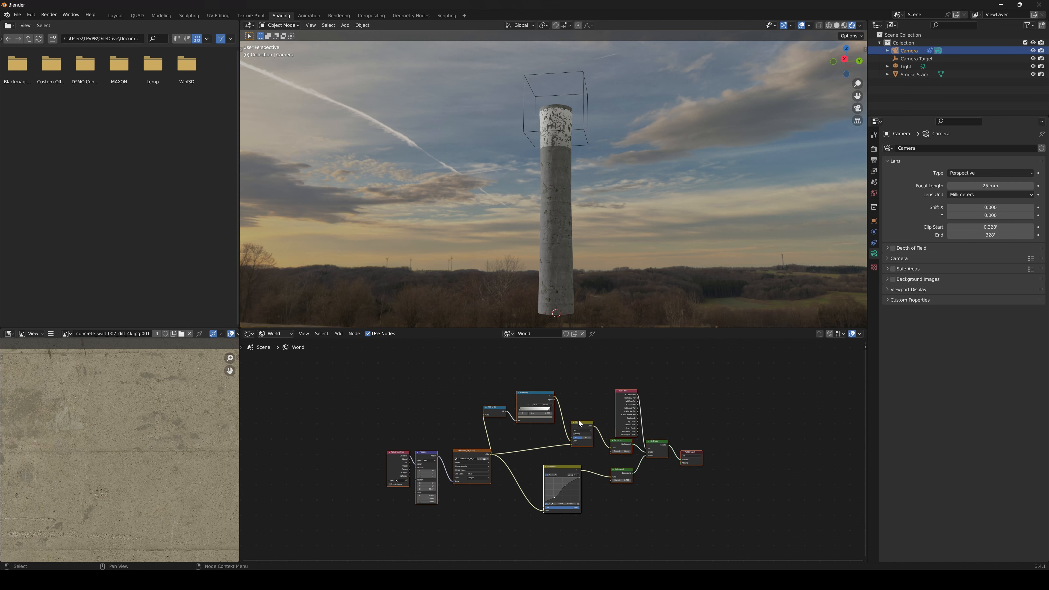
scroll(580, 423, "up", 1)
scroll(578, 242, "down", 2)
scroll(576, 242, "up", 4)
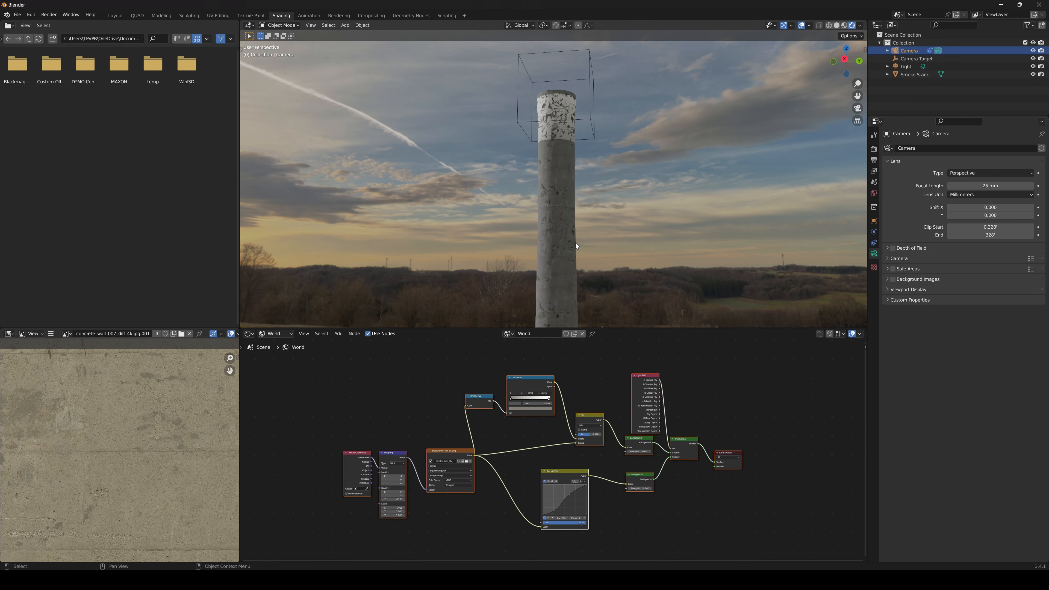
key("KP_0")
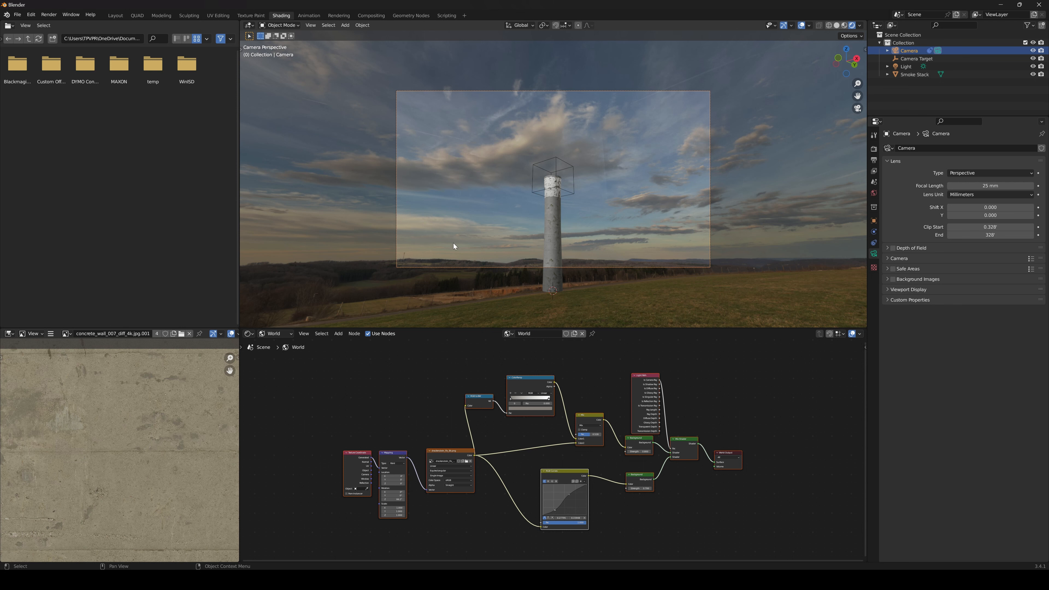
Switch to the QUAD workspace, select the sun light and enable its Contact Shadows
left_click(137, 15)
middle_click_drag(248, 255, 255, 200, "shift")
scroll(255, 200, "down", 1)
left_click(263, 186)
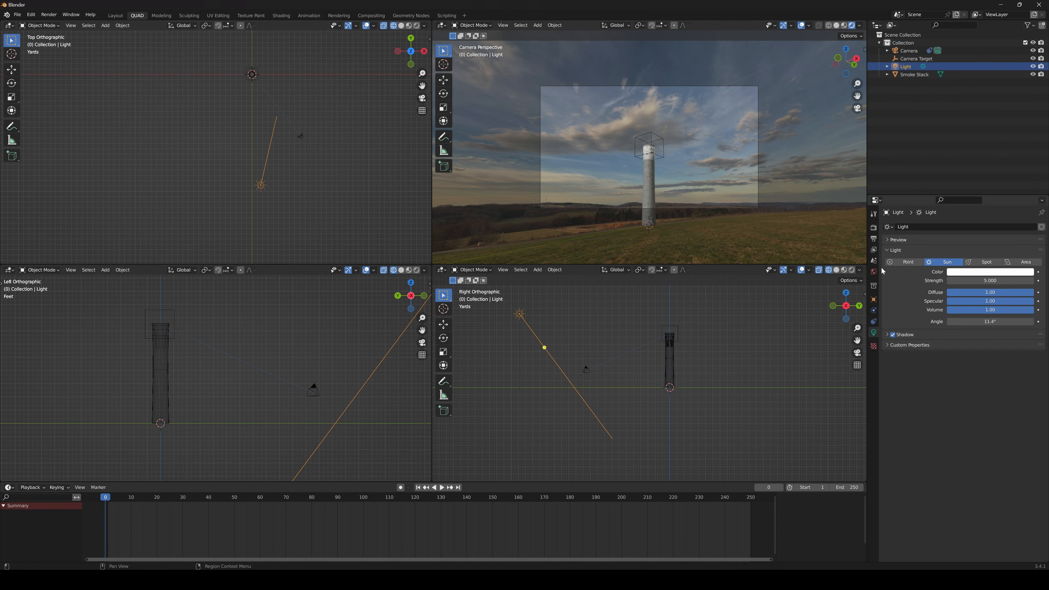
left_click(889, 338)
left_click(899, 370)
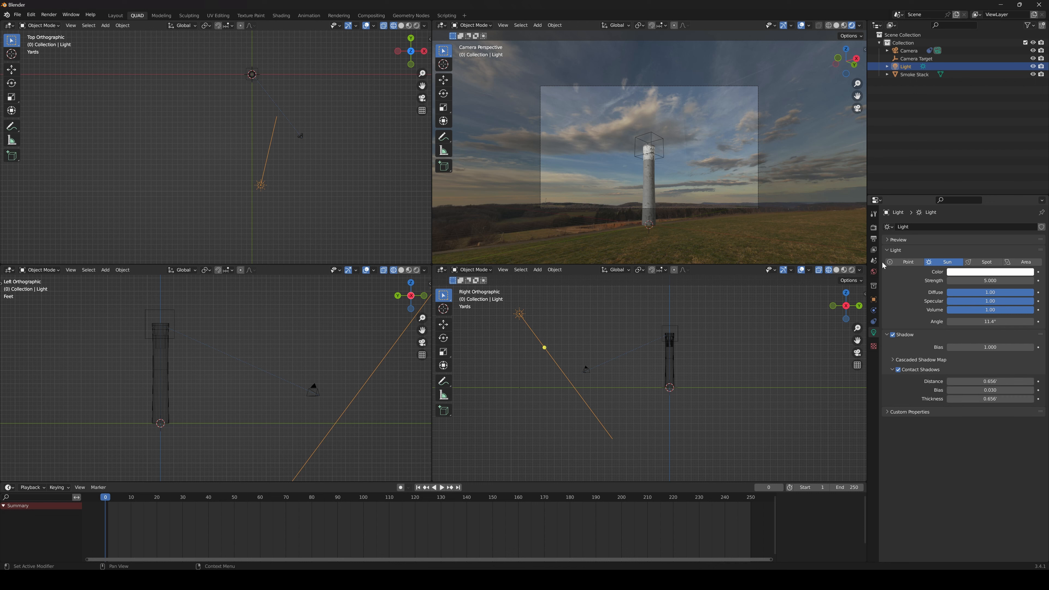
Enable Ambient Occlusion and Bloom in the scene's Eevee render settings
left_click(875, 228)
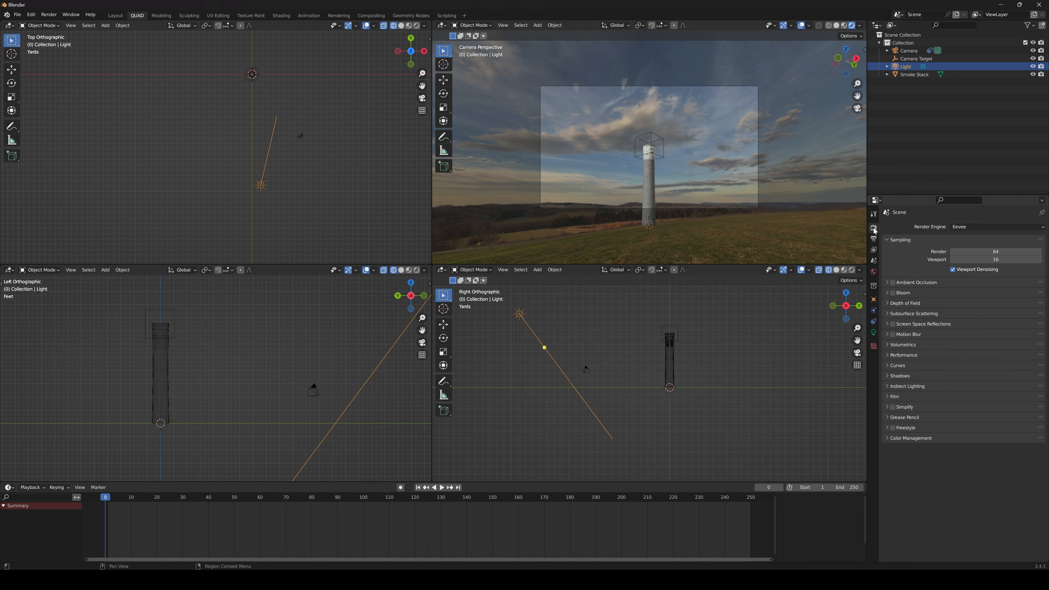
left_click(893, 283)
left_click(887, 304)
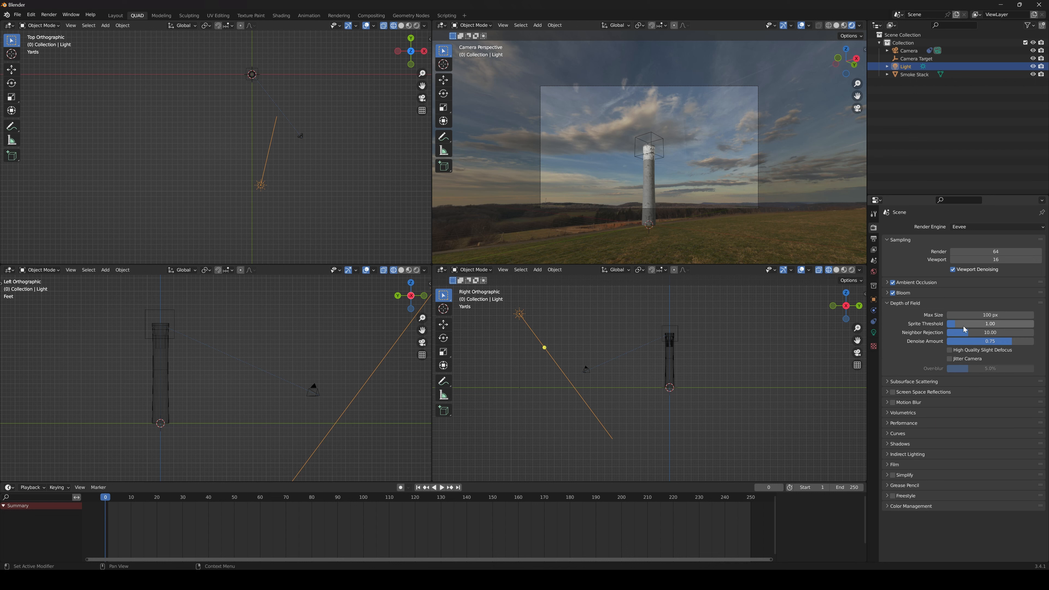
left_click(889, 304)
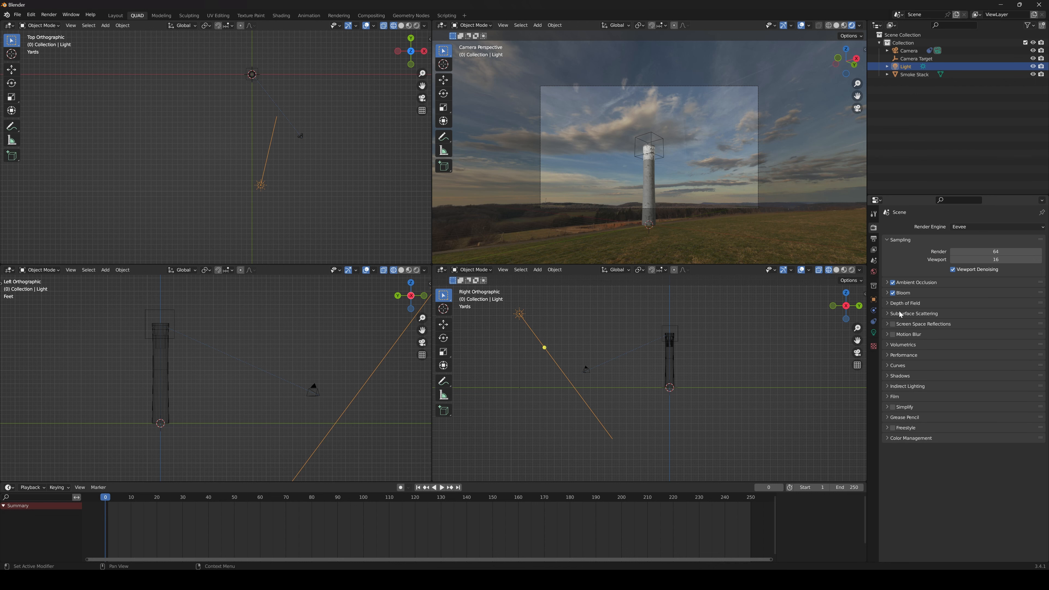
Set the render shadows' Cube Size and Cascade Size both to 2048 px
left_click(890, 377)
left_click(962, 387)
left_click(959, 432)
left_click(963, 397)
left_click(963, 447)
left_click(965, 387)
left_click(961, 440)
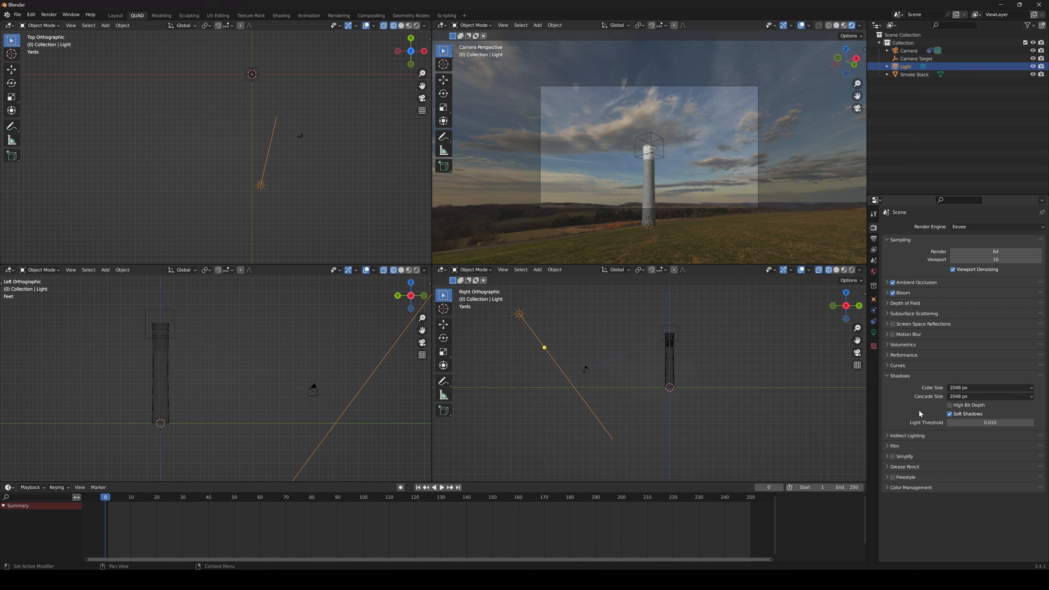
Place the 3D cursor on the smoke stack's top rim and add a cylinder mesh there
scroll(646, 202, "up", 1)
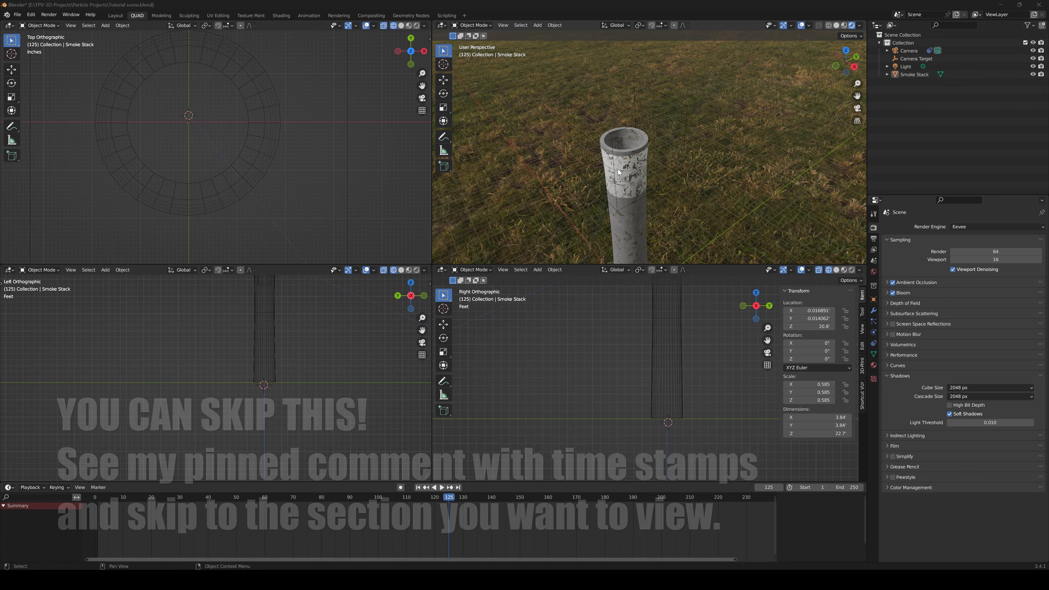
scroll(618, 173, "up", 5)
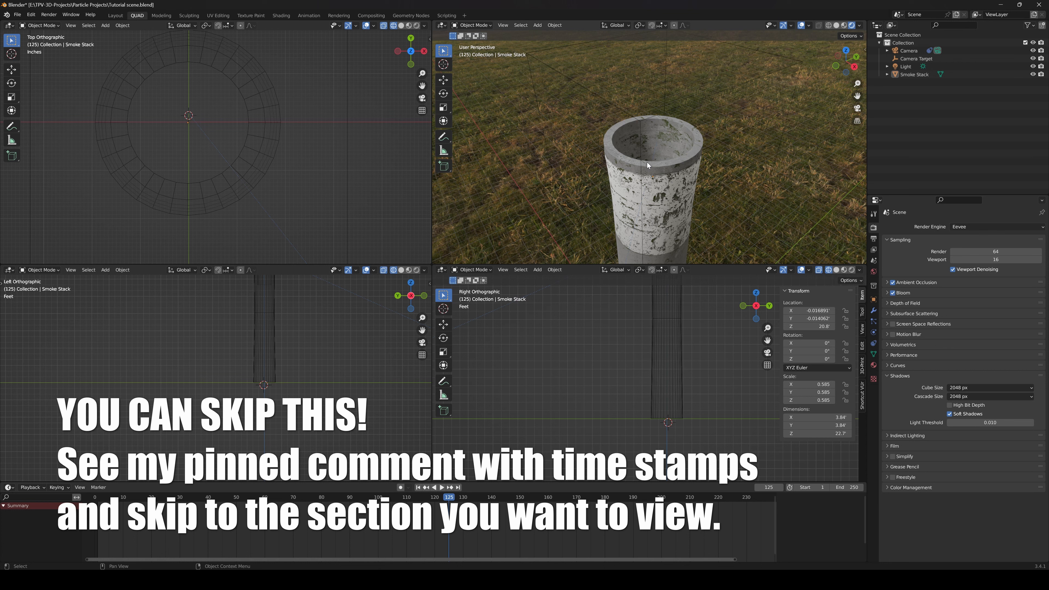
left_click(649, 167)
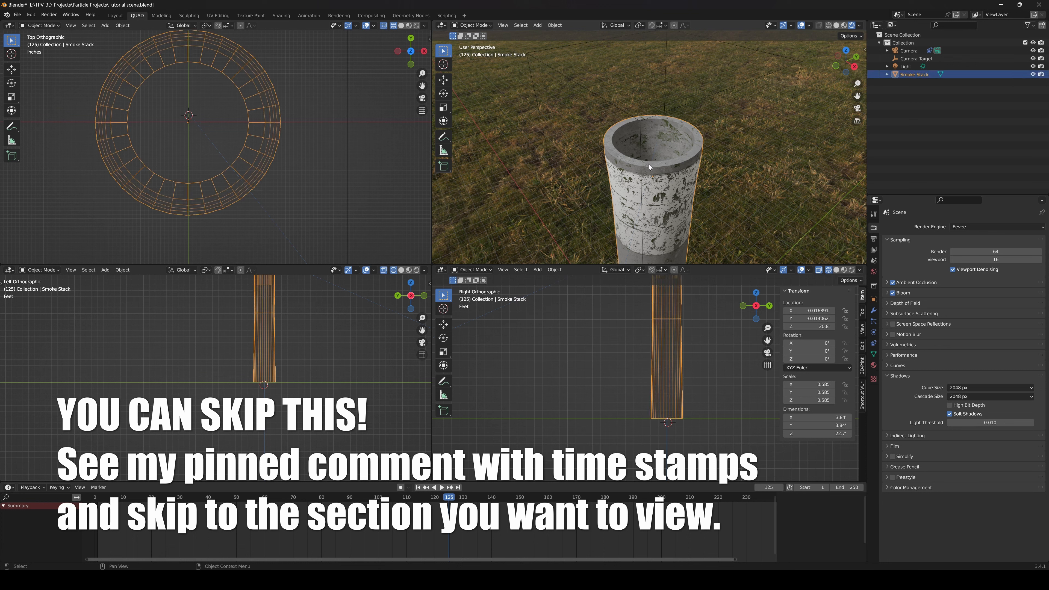
left_click(443, 65)
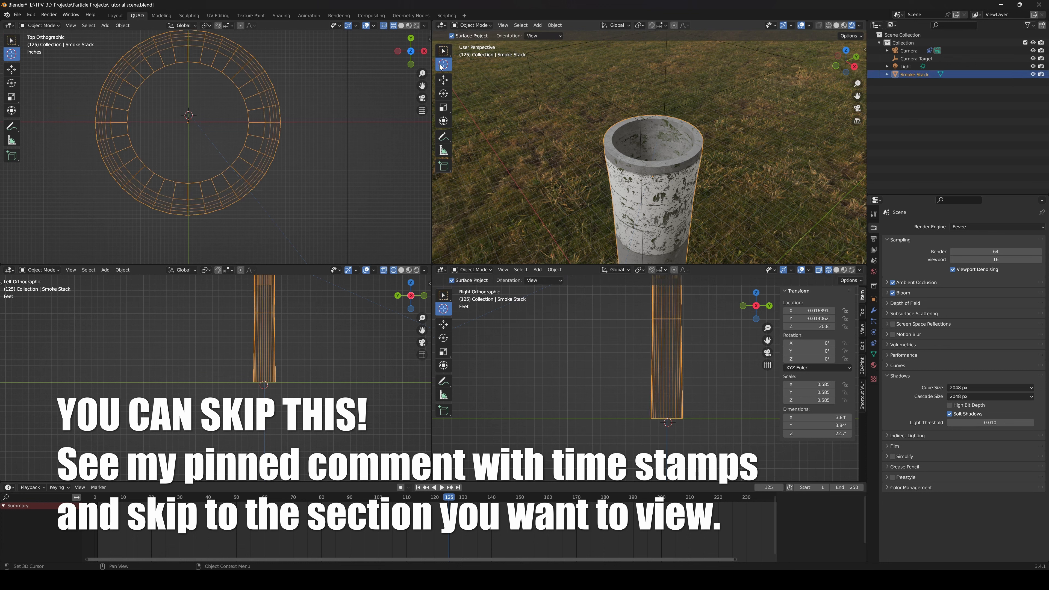
left_click(649, 163)
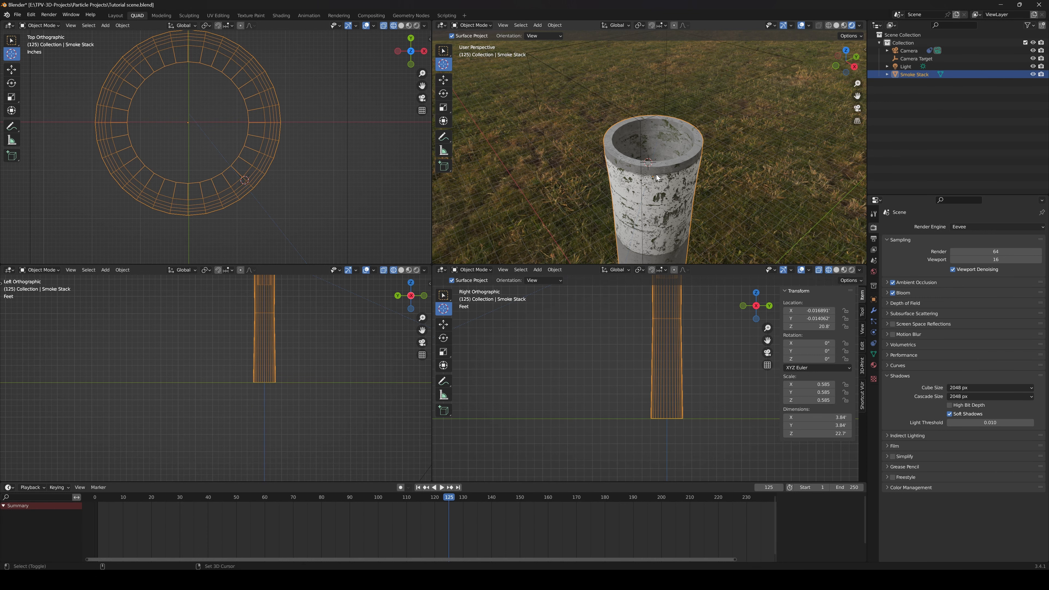
key("shift+a")
mouse_move(643, 40)
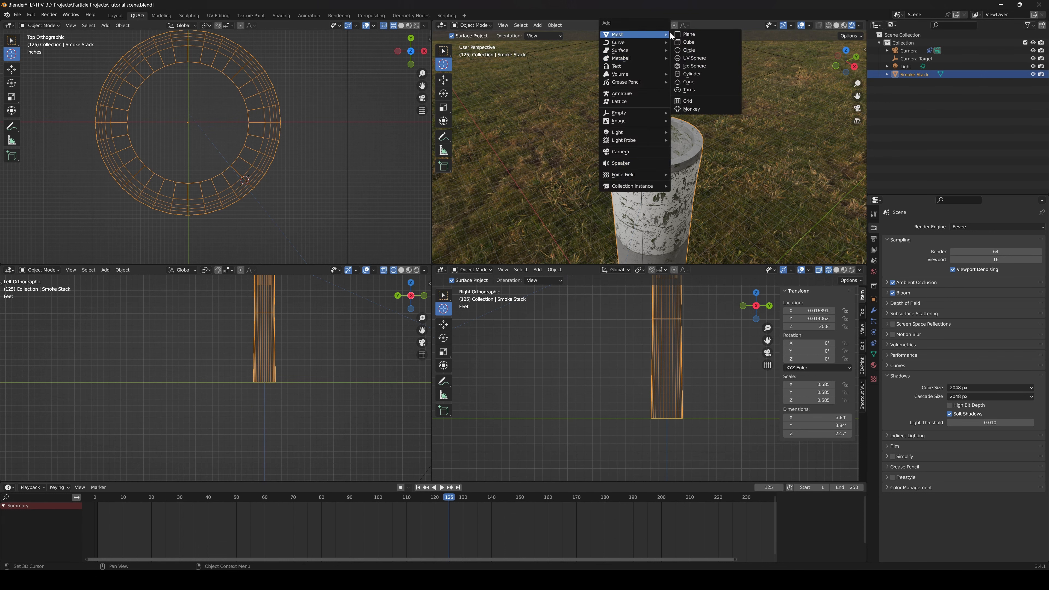
left_click(692, 73)
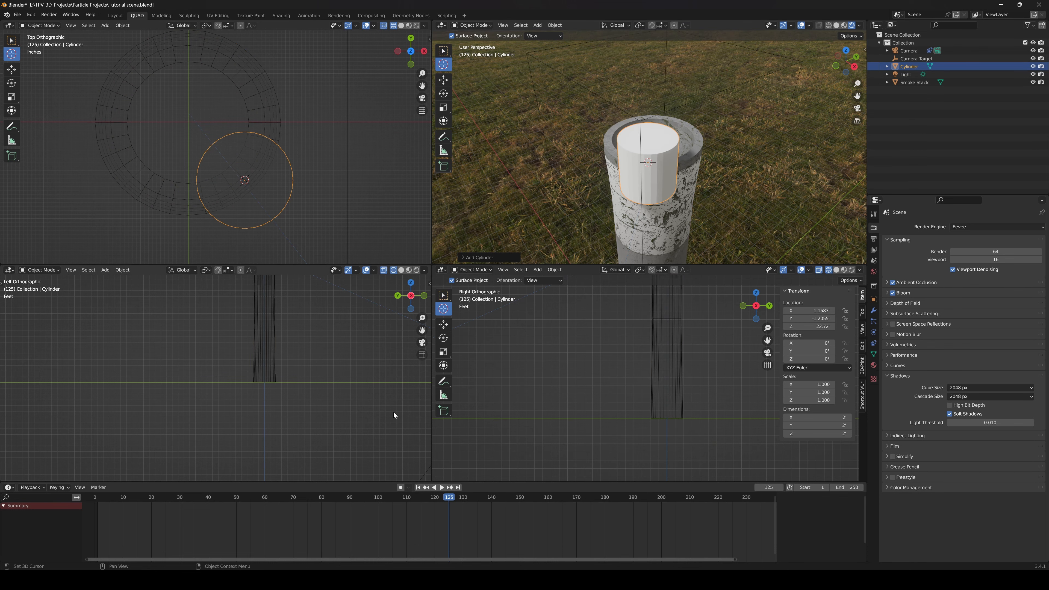
Delete the cylinder's bottom ring of vertices so only its flat top disc remains
key("Tab")
key("KP_Decimal")
key("alt+a")
left_click_drag(335, 467, 124, 420)
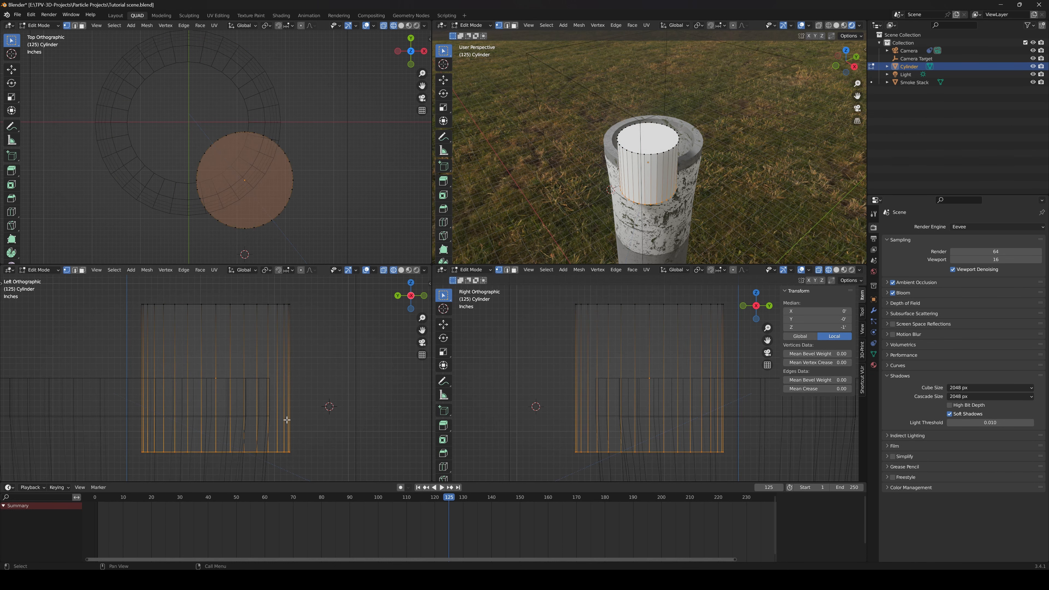
key("x")
left_click(288, 418)
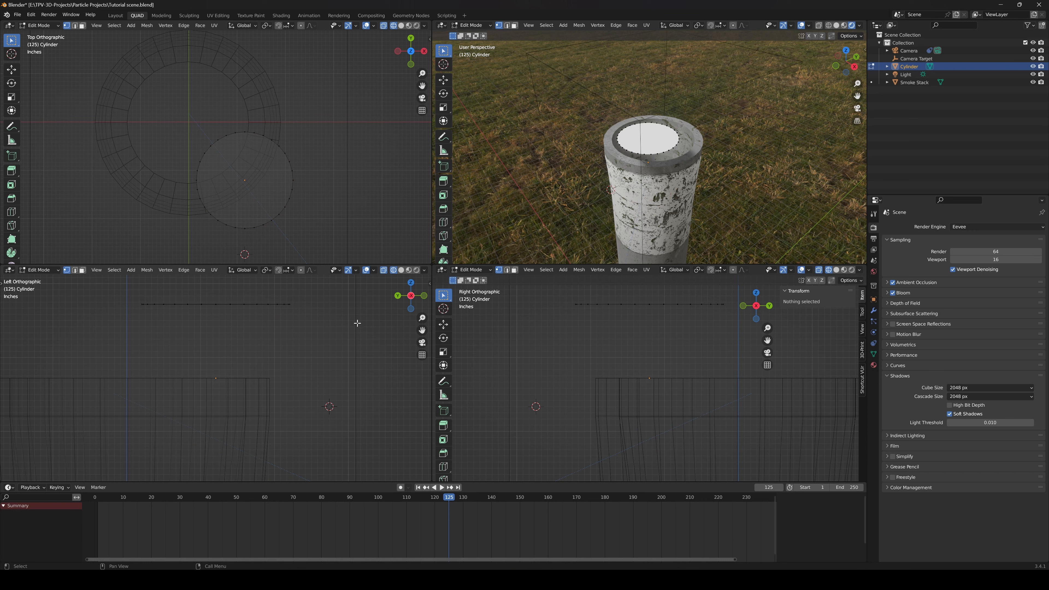
key("Tab")
Set the disc's origin to its Center of Mass (Surface)
left_click(123, 270)
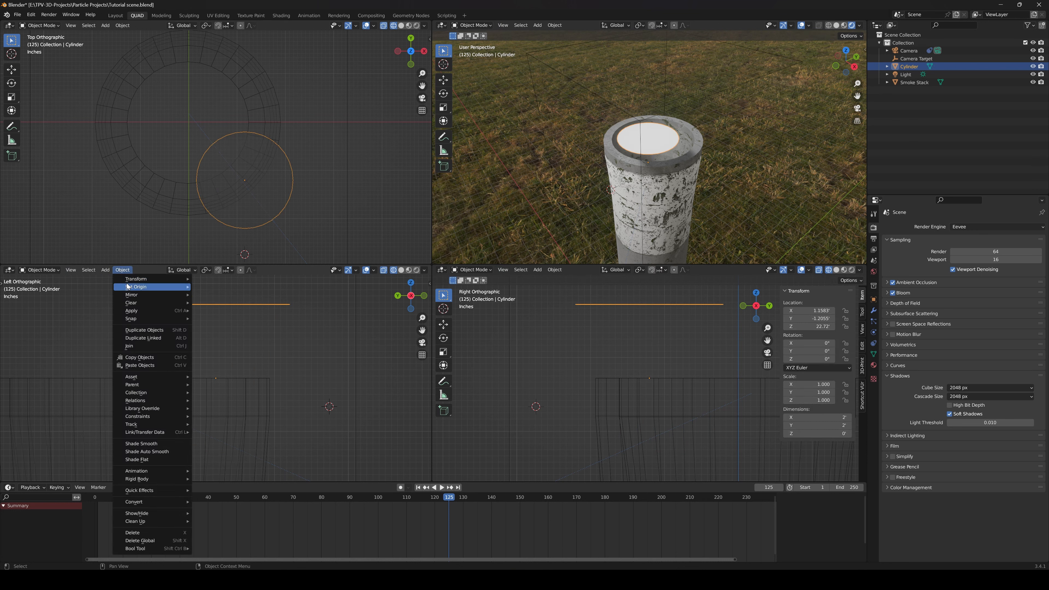
mouse_move(141, 286)
left_click(229, 313)
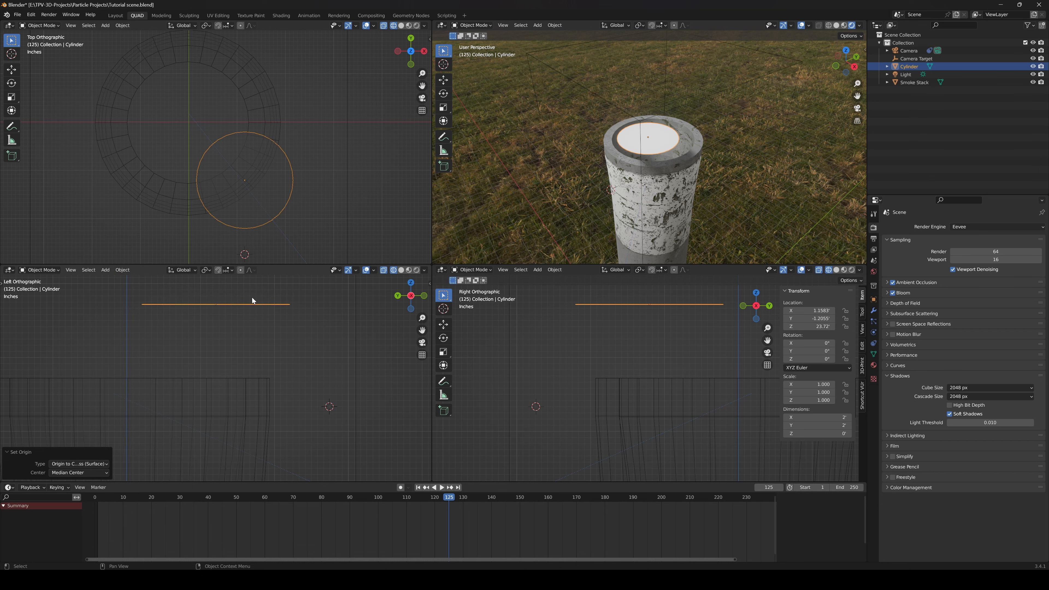
Move the disc down inside the smoke stack to a Z of about 20.4' and centre it in the opening
scroll(289, 366, "down", 3)
scroll(529, 388, "down", 3)
scroll(364, 339, "down", 2)
scroll(273, 206, "down", 2)
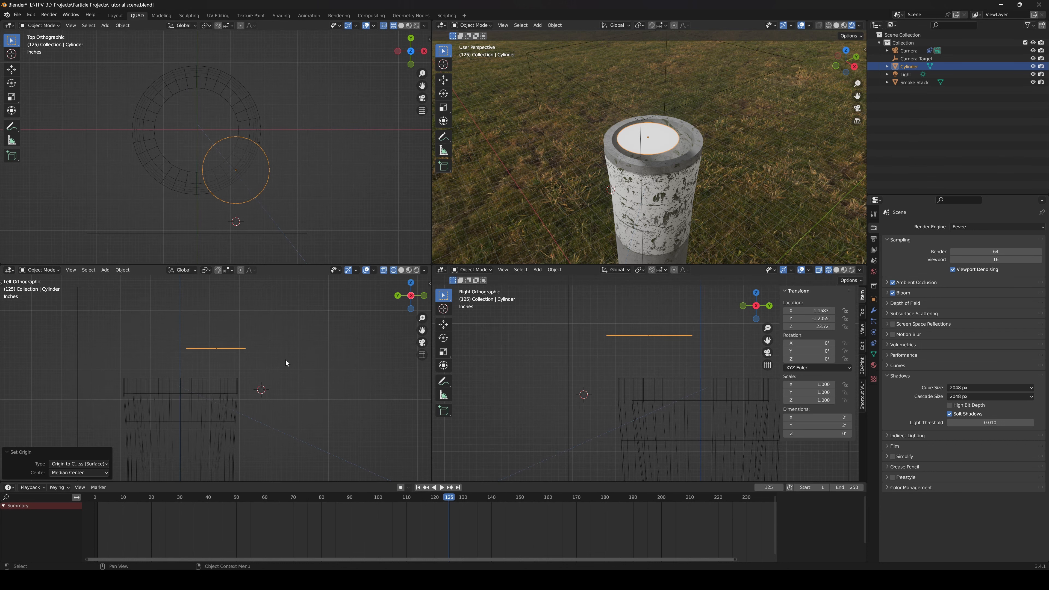
key("g")
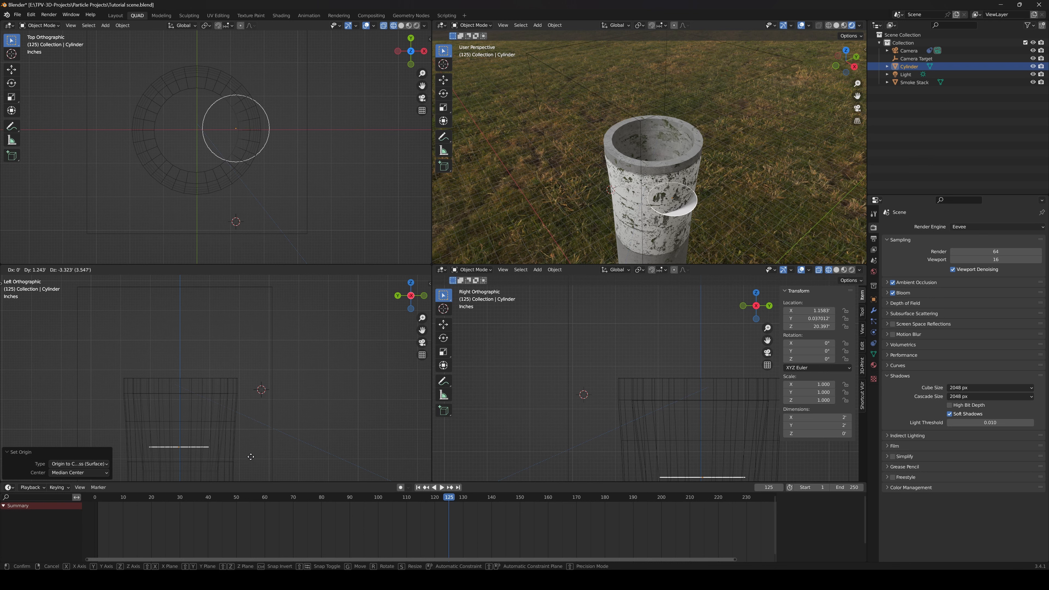
left_click(251, 458)
key("g")
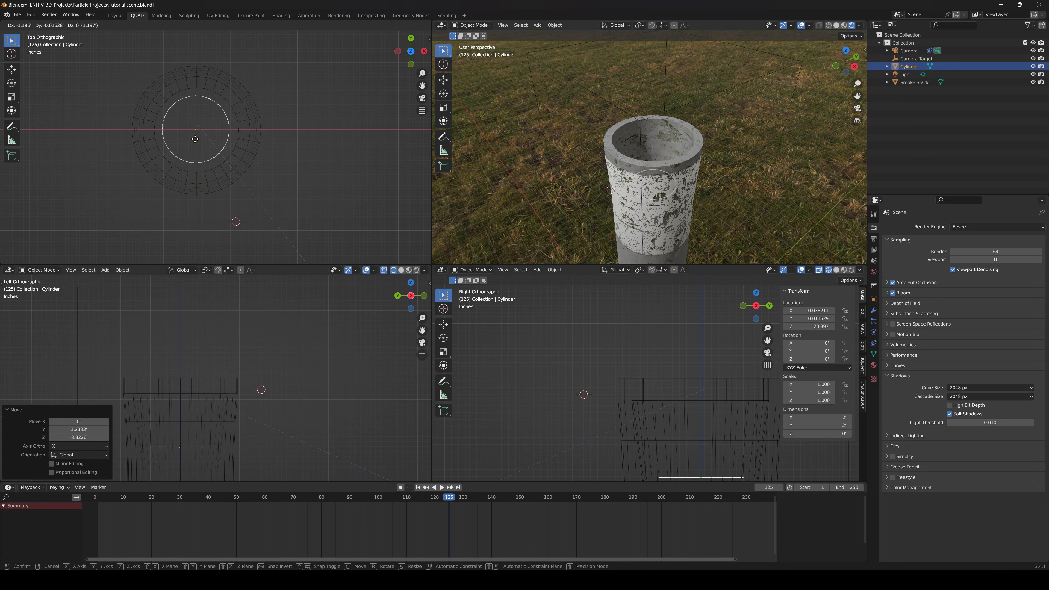
left_click(196, 139)
Scale the disc down uniformly to 0.119
middle_click_drag(232, 364, 258, 317)
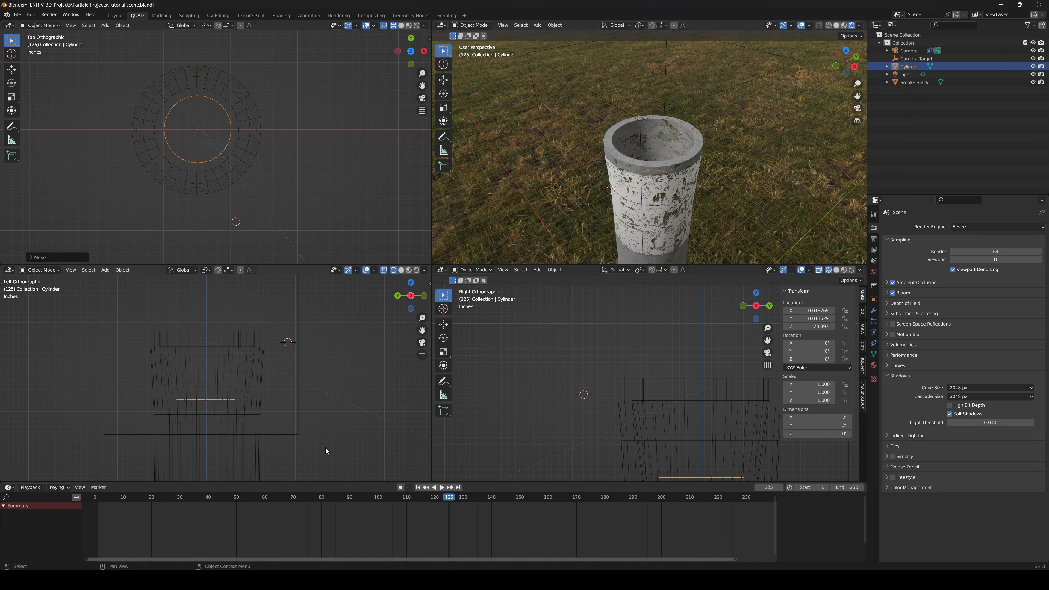
key("r")
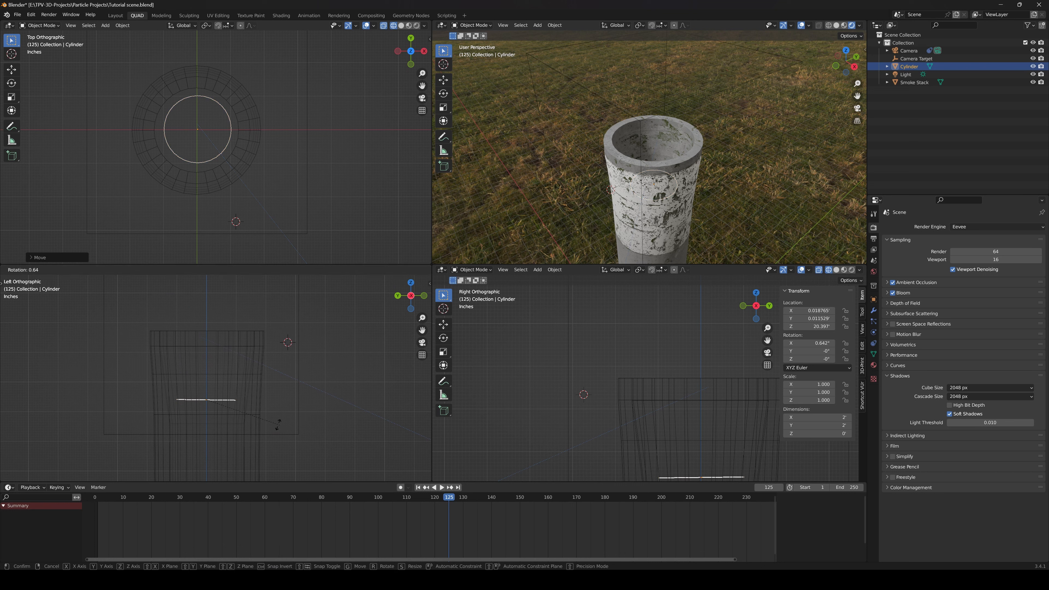
key("Escape")
key("s")
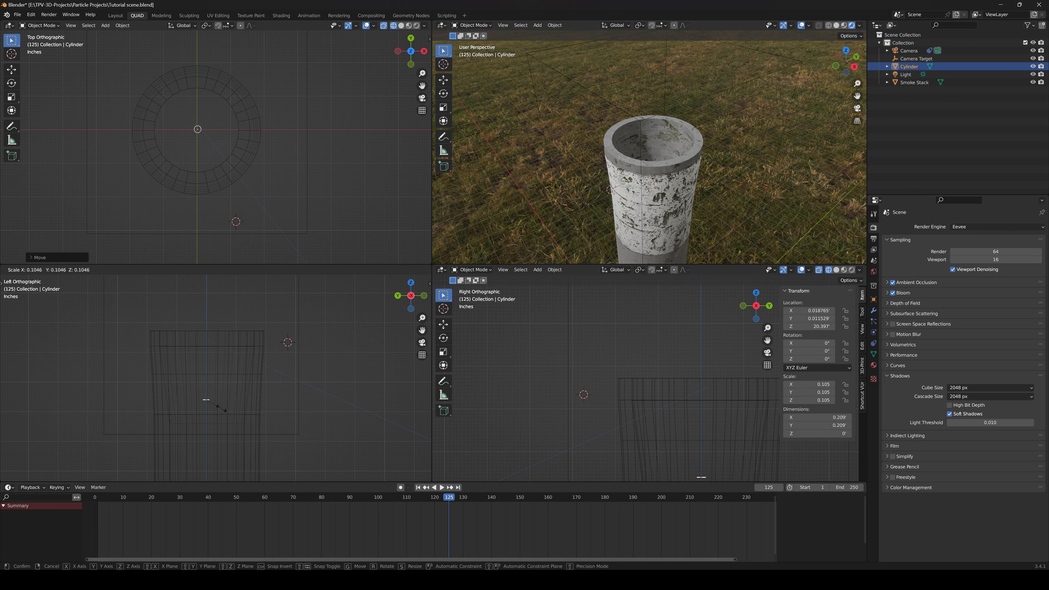
left_click(224, 413)
Reposition the small disc inside the stack to X 0.010626', Y -0.041951' and Z 20.812'
middle_click_drag(679, 452, 658, 400, "shift")
key("g")
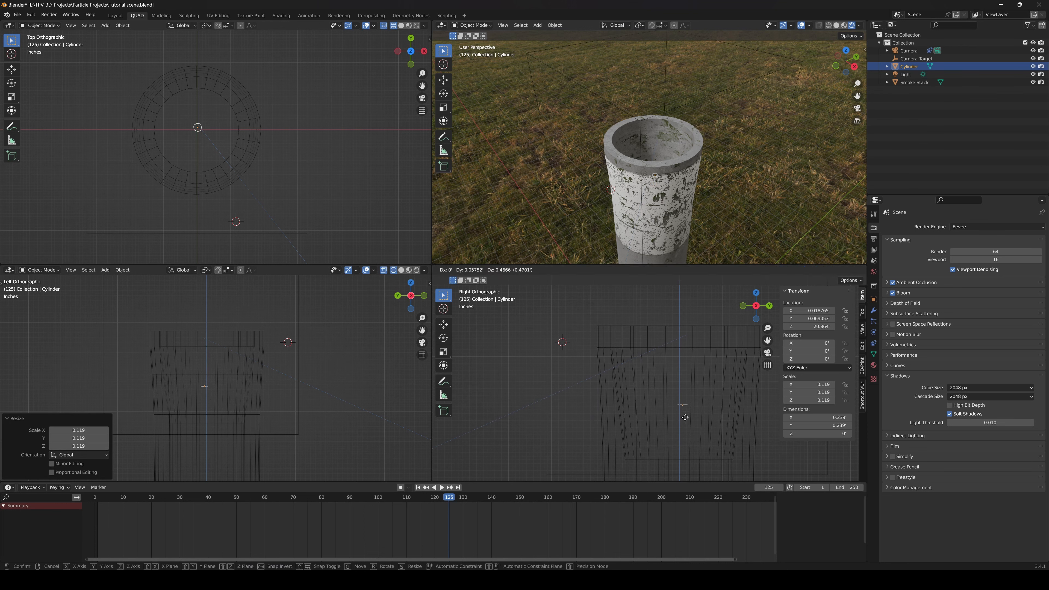
left_click(683, 421)
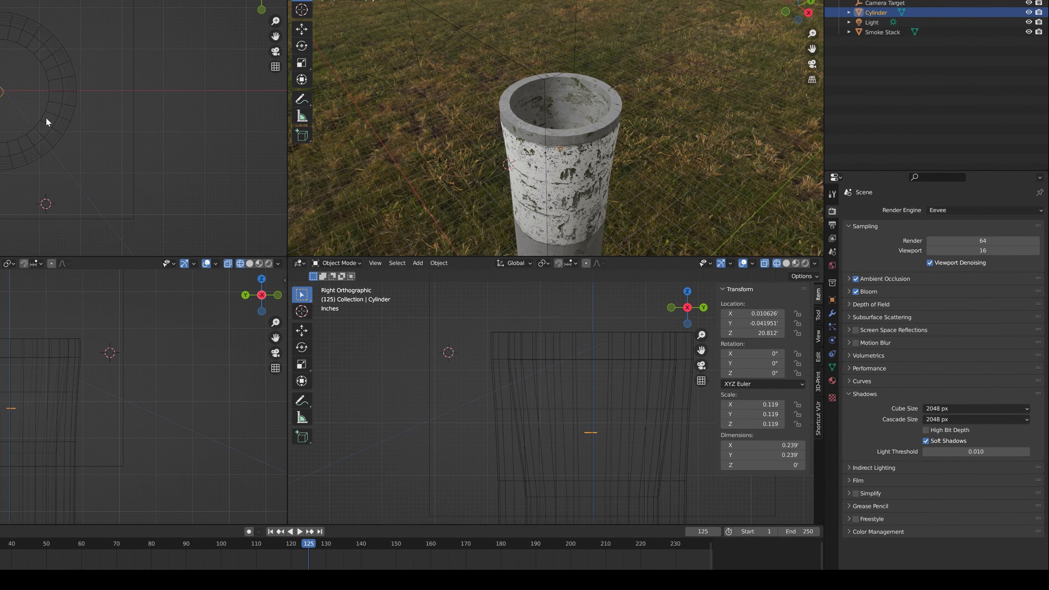
scroll(578, 441, "down", 3)
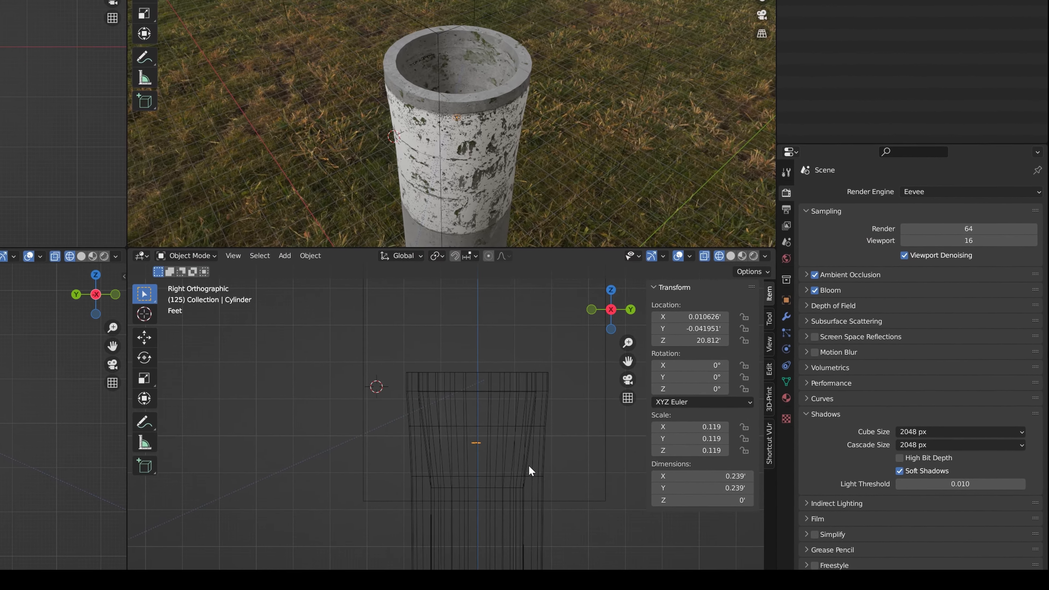
Add an Emitter particle system to the small disc inside the smoke stack
middle_click_drag(619, 436, 554, 434, "shift")
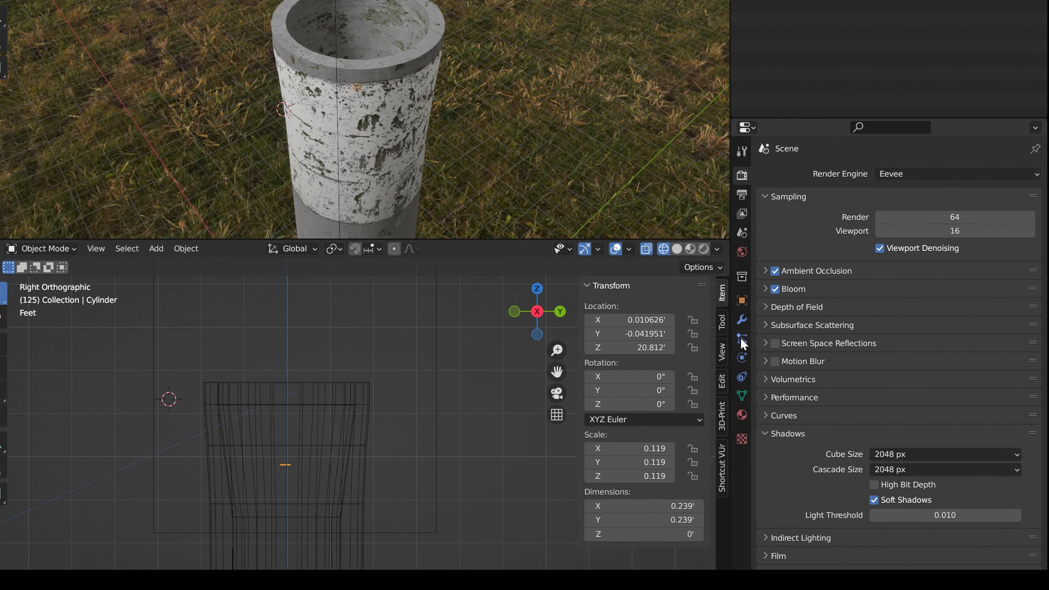
left_click(742, 340)
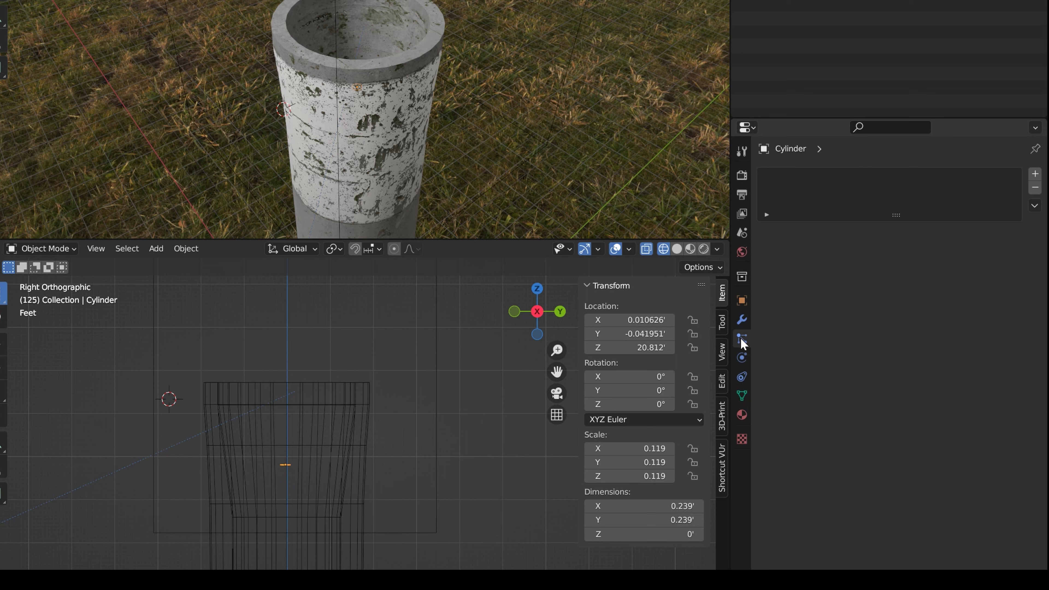
left_click(1035, 174)
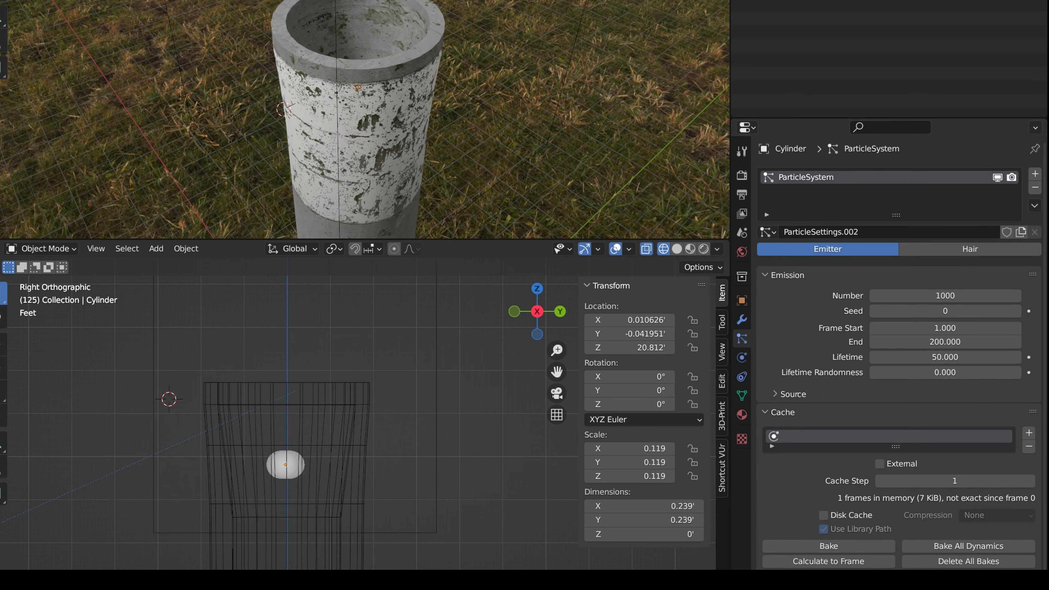
Play the animation from the first frame to preview the default particle emission, and return to the start
key("shift+Left")
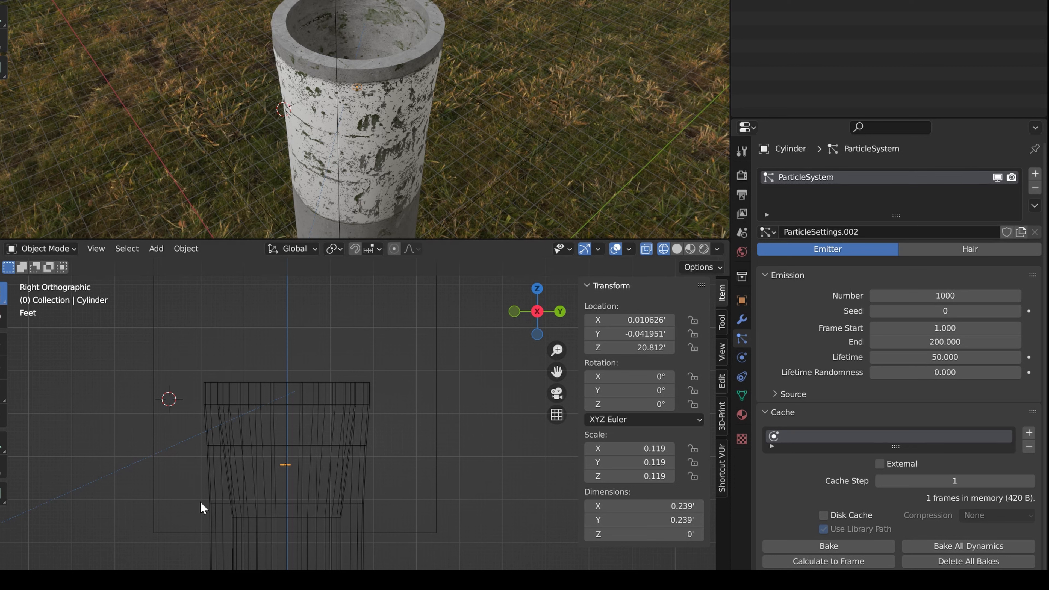
key("space")
key("space")
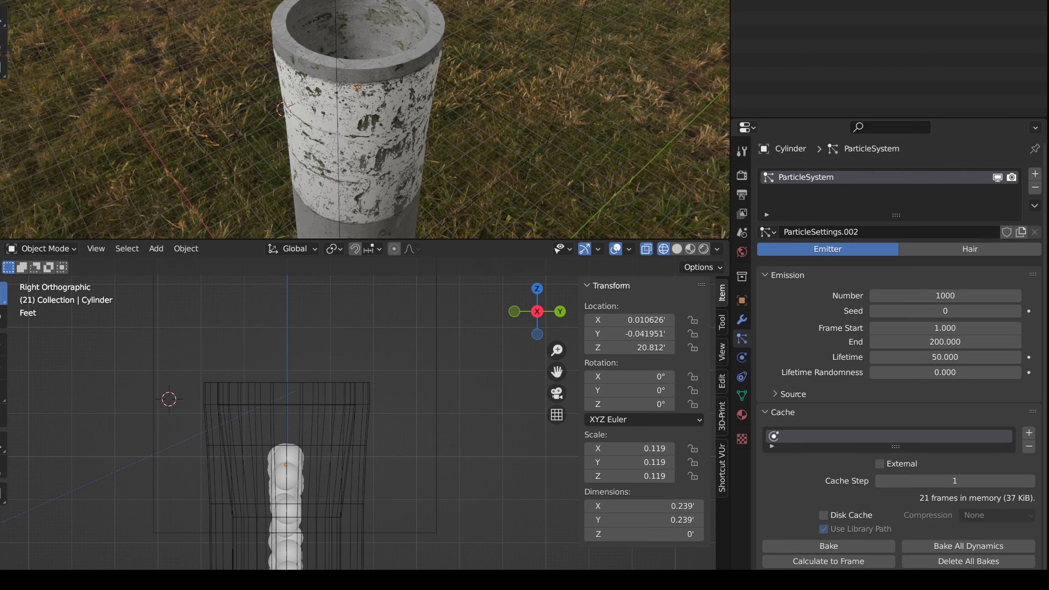
key("shift+Left")
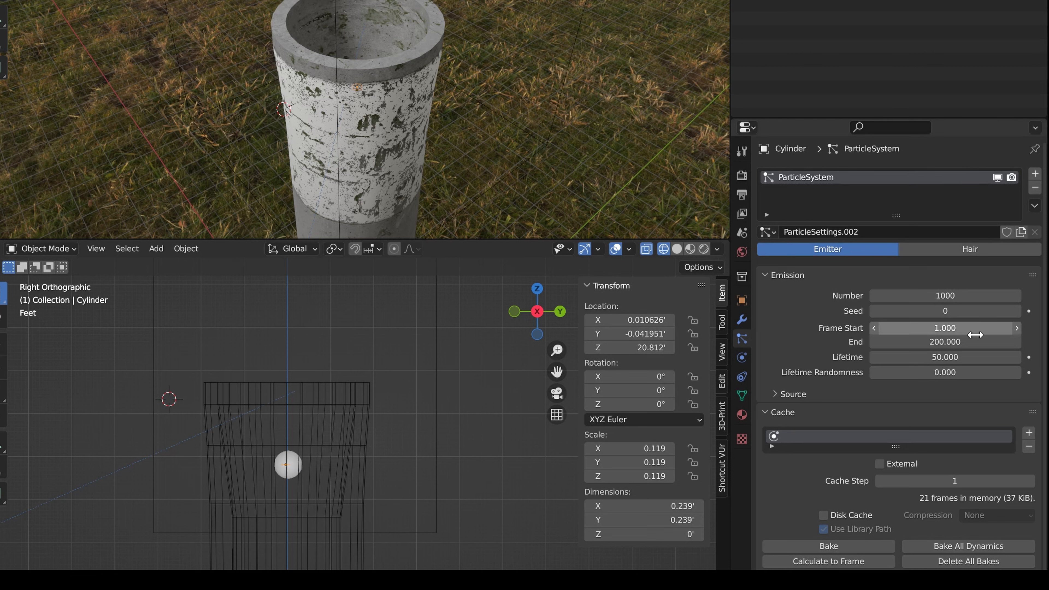
Set the particle system's emission Number to 1500 and its Frame Start to -200
left_click(942, 296)
type("1500")
key("Return")
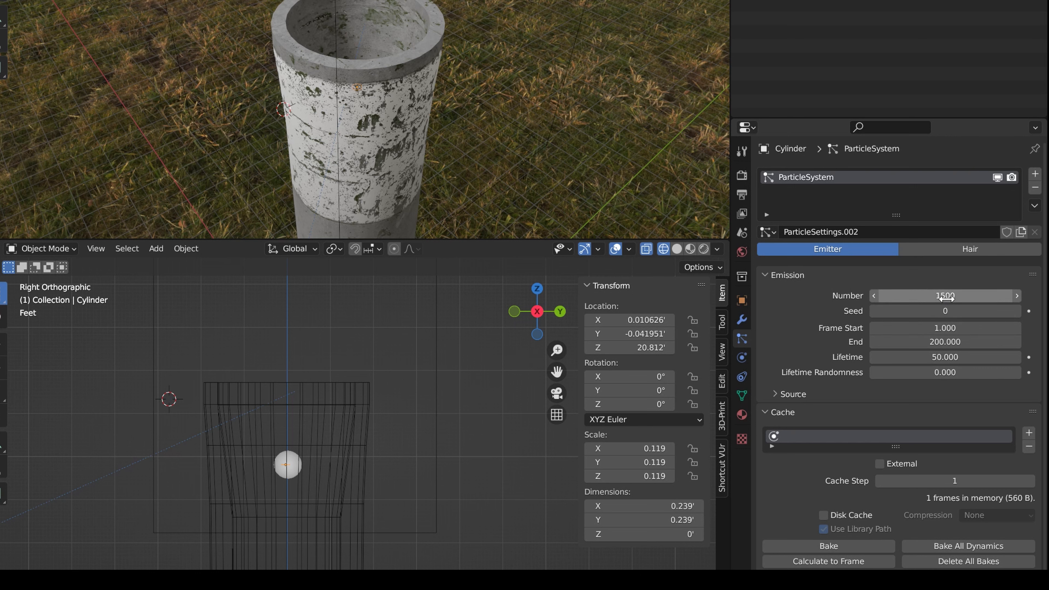
left_click(945, 328)
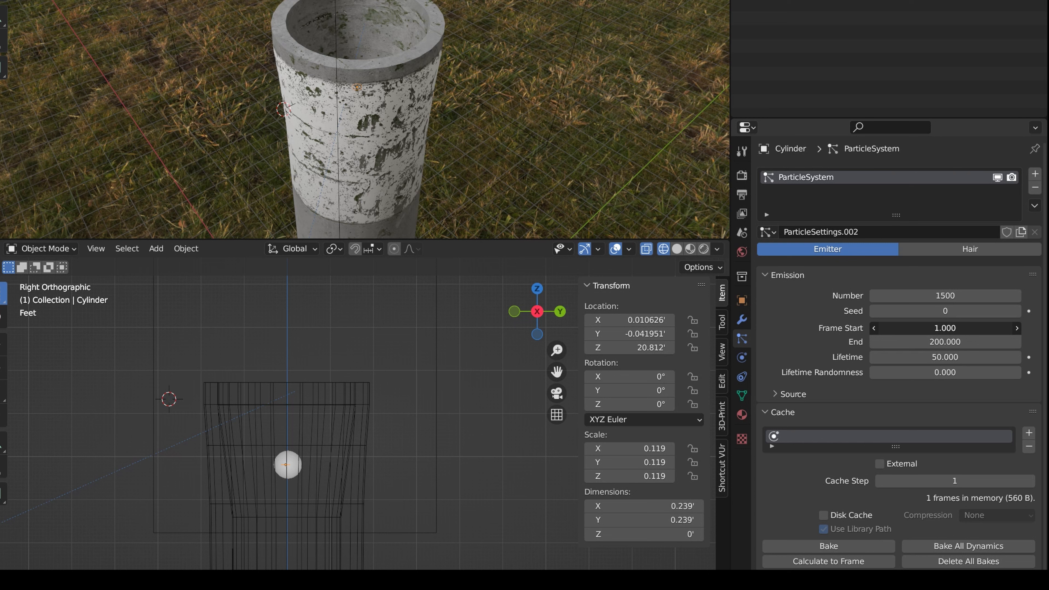
type("-200")
key("Return")
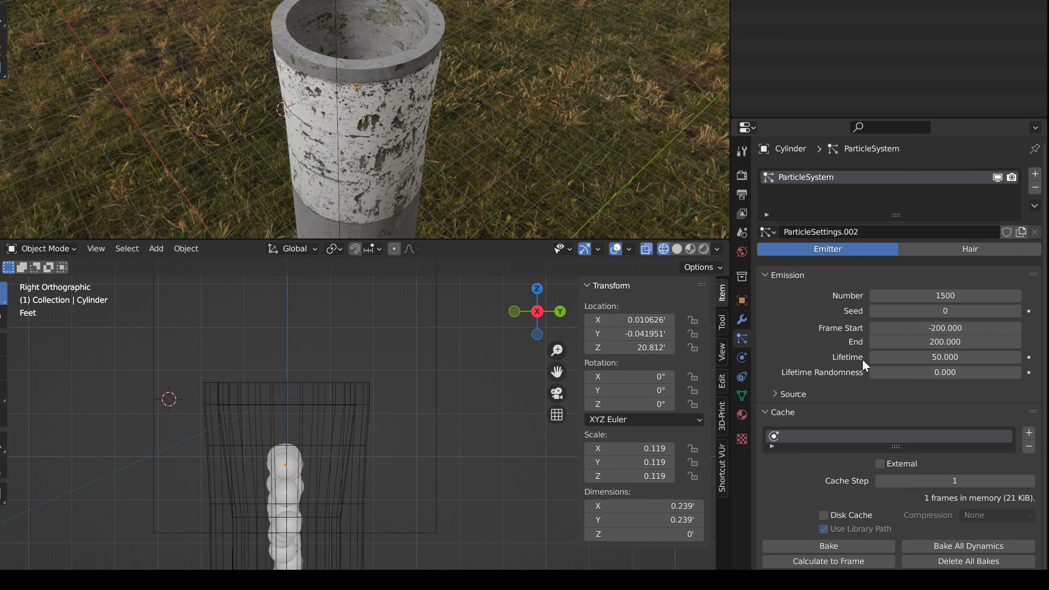
Set the particle Lifetime to 400 frames and the emission End frame to 1000
left_click(950, 357)
type("400")
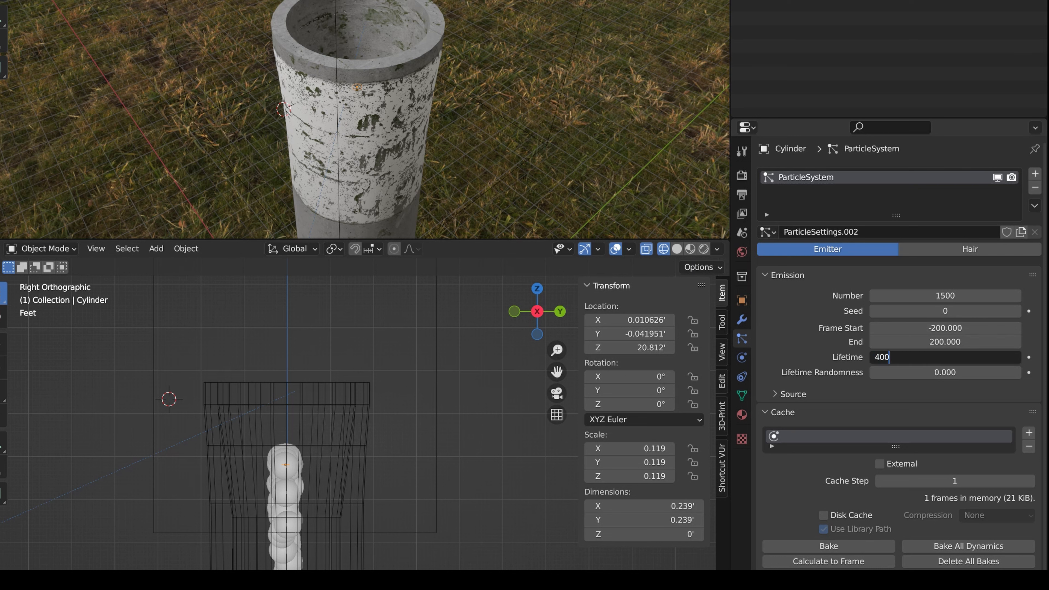
key("Return")
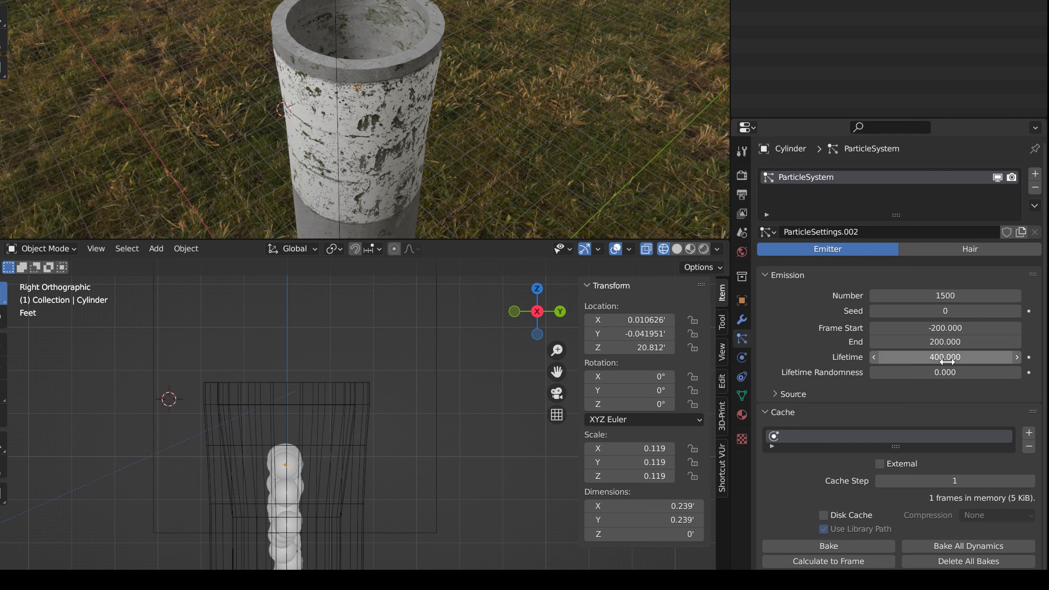
left_click(973, 342)
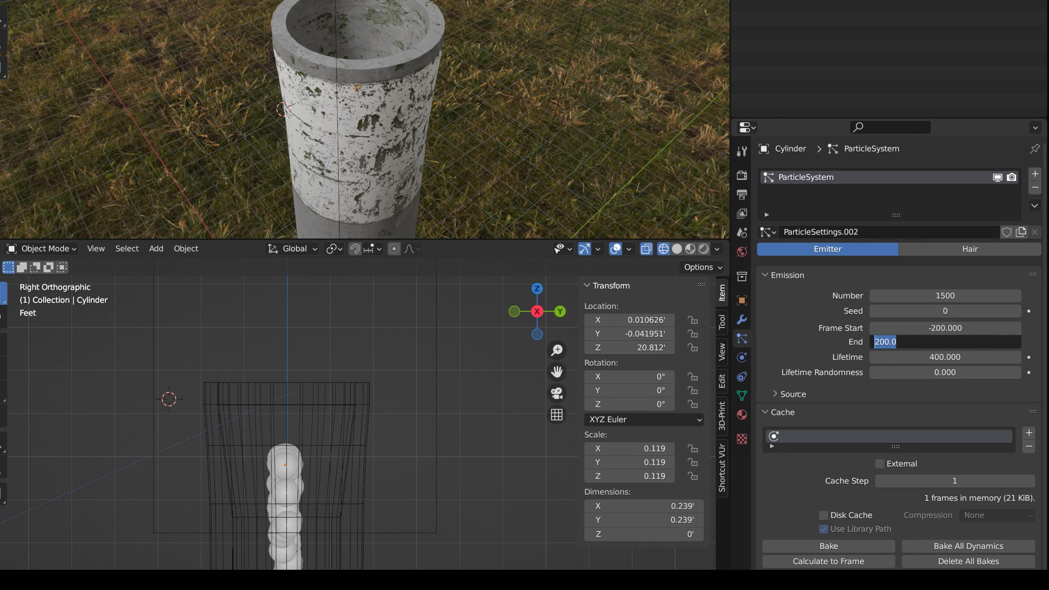
type("1000")
key("Return")
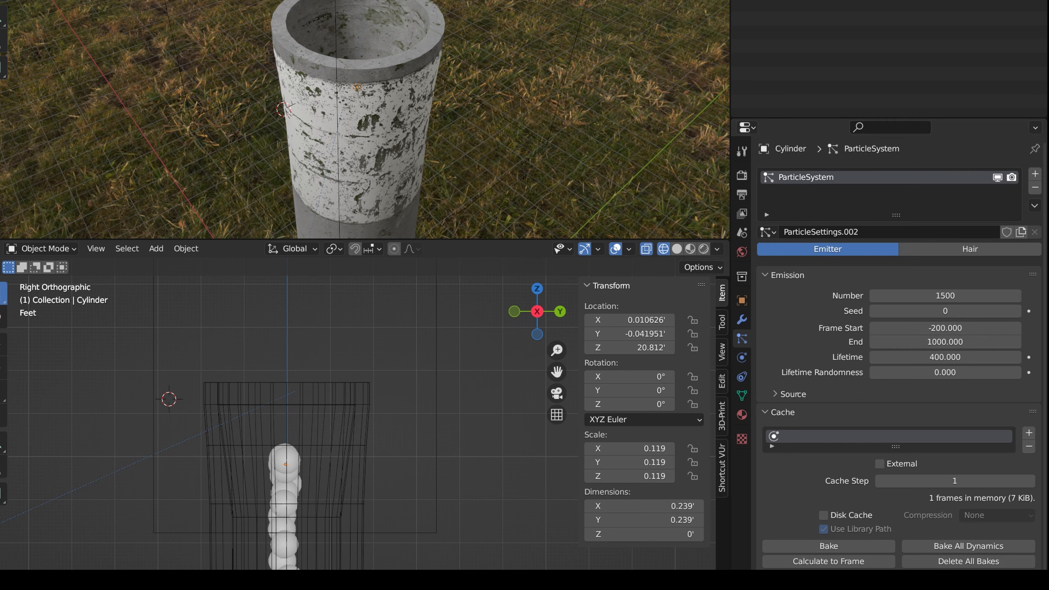
View more of the smoke stack from the side and play the animation to check how the particles travel
scroll(242, 492, "down", 4)
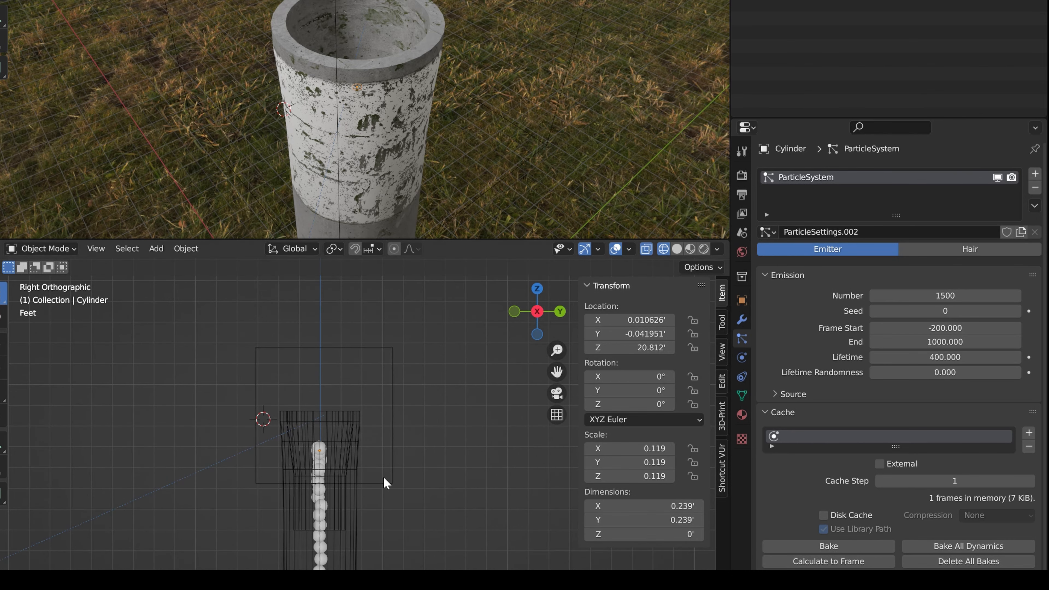
scroll(358, 462, "down", 2)
scroll(336, 391, "down", 1)
middle_click_drag(334, 387, 330, 350, "shift")
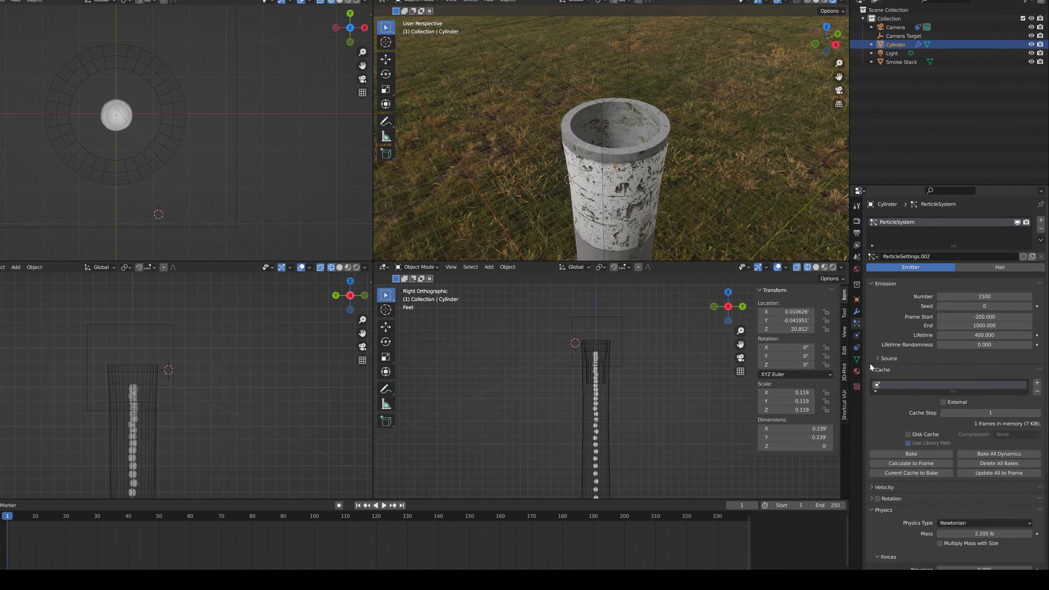
scroll(852, 403, "down", 3)
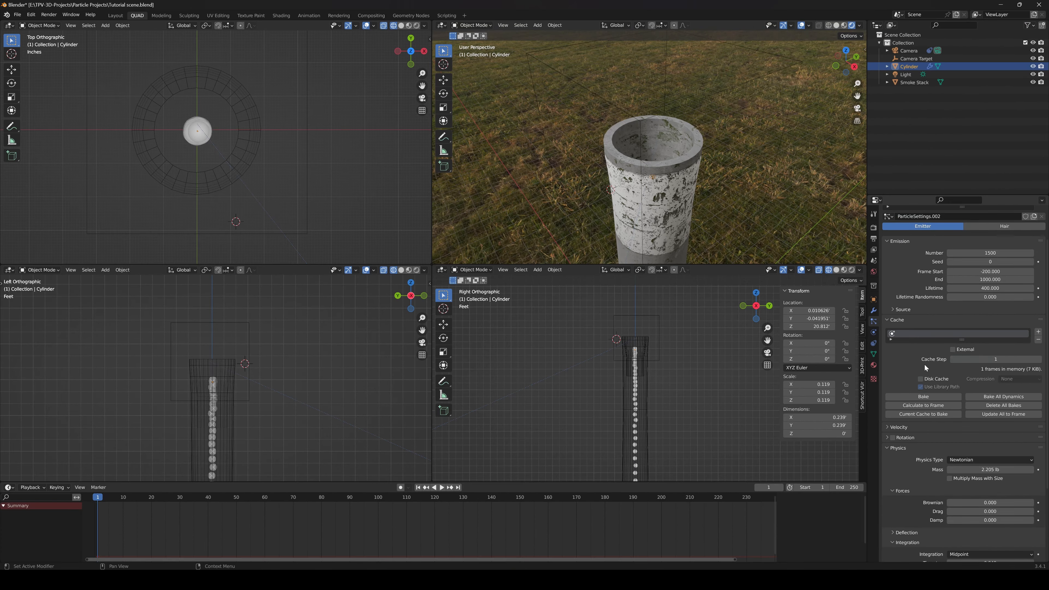
scroll(924, 371, "up", 3)
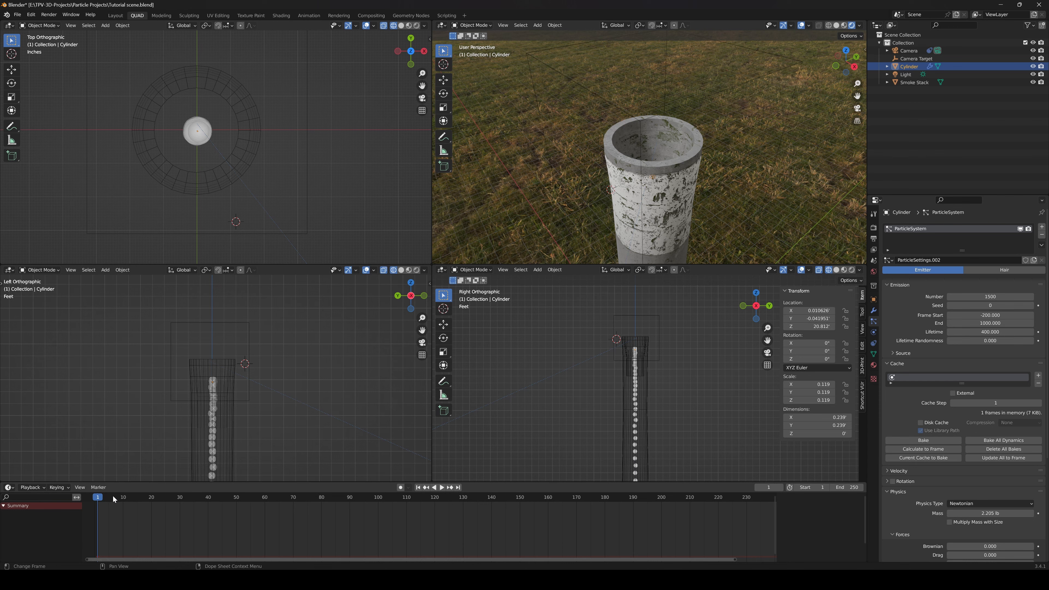
key("space")
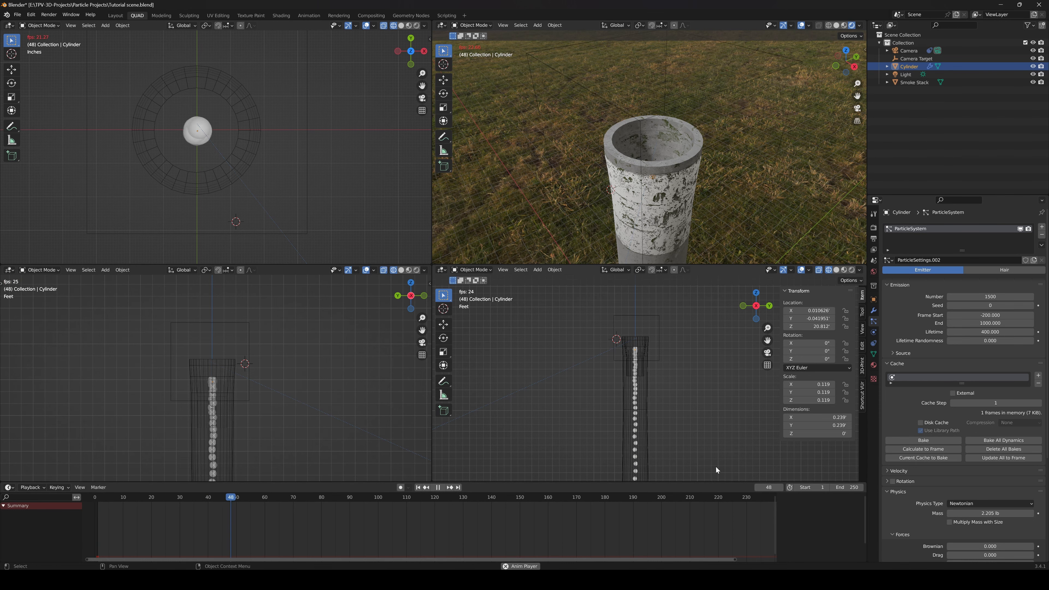
key("space")
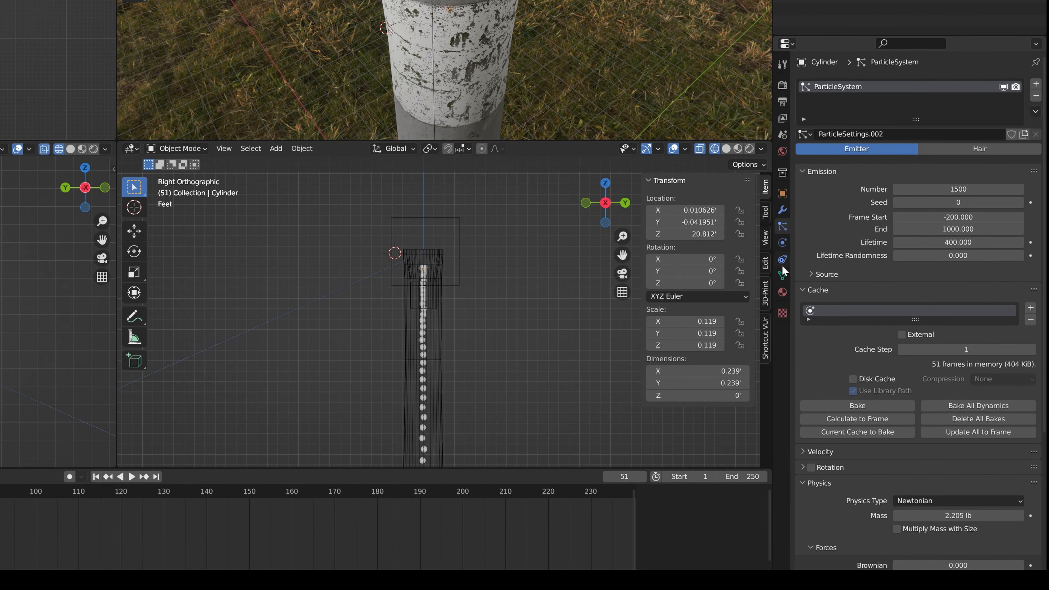
Set the Gravity field weight of the particle system to 0
scroll(838, 319, "down", 10)
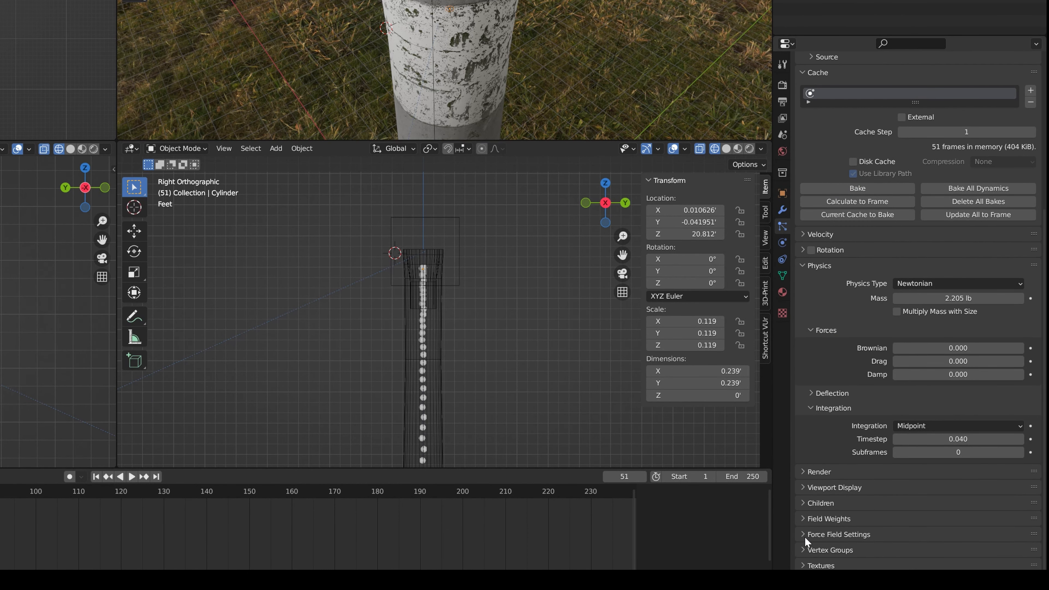
left_click(803, 522)
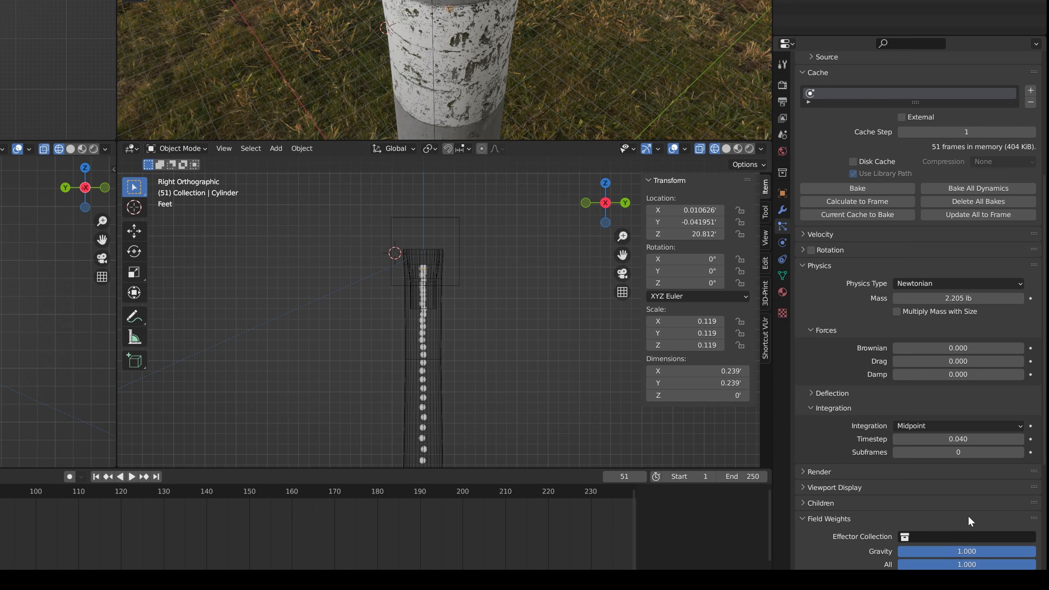
left_click(813, 408)
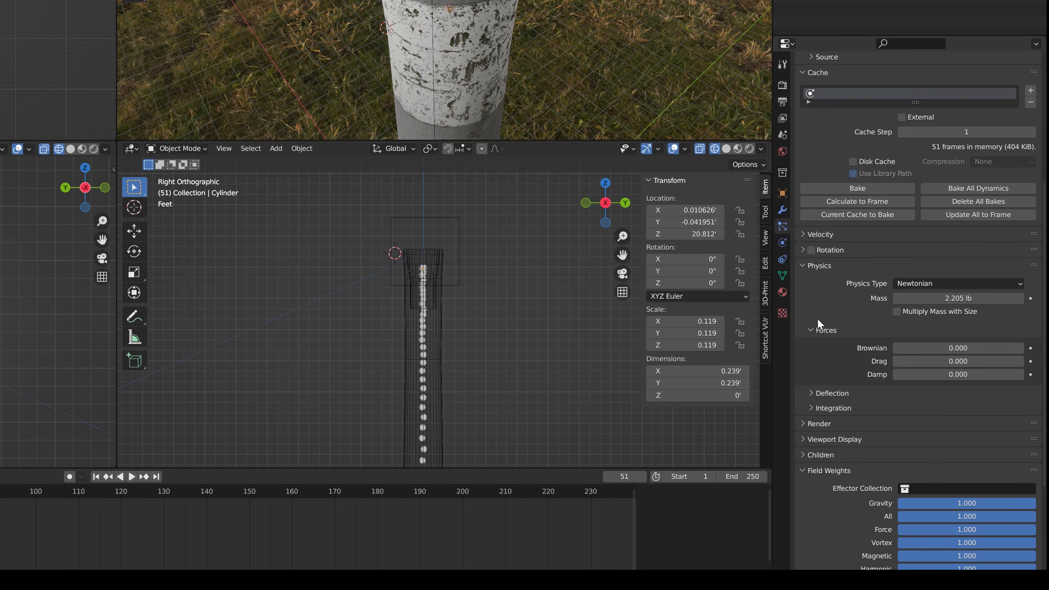
left_click(802, 265)
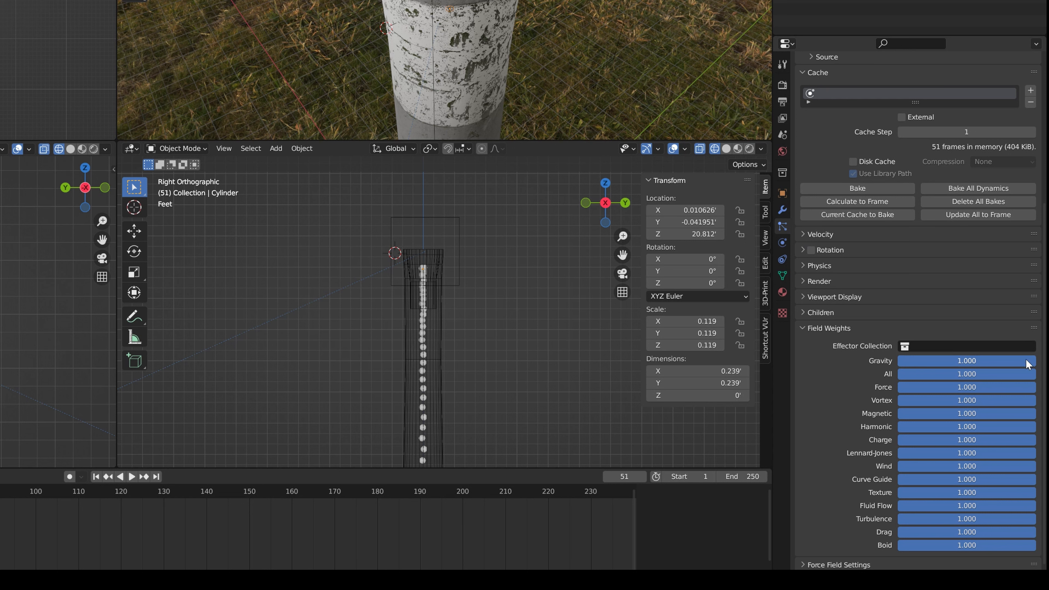
left_click_drag(1029, 361, 887, 364)
Replay the animation from the first frame and examine the full particle column above the smoke stack
key("shift+Left")
key("space")
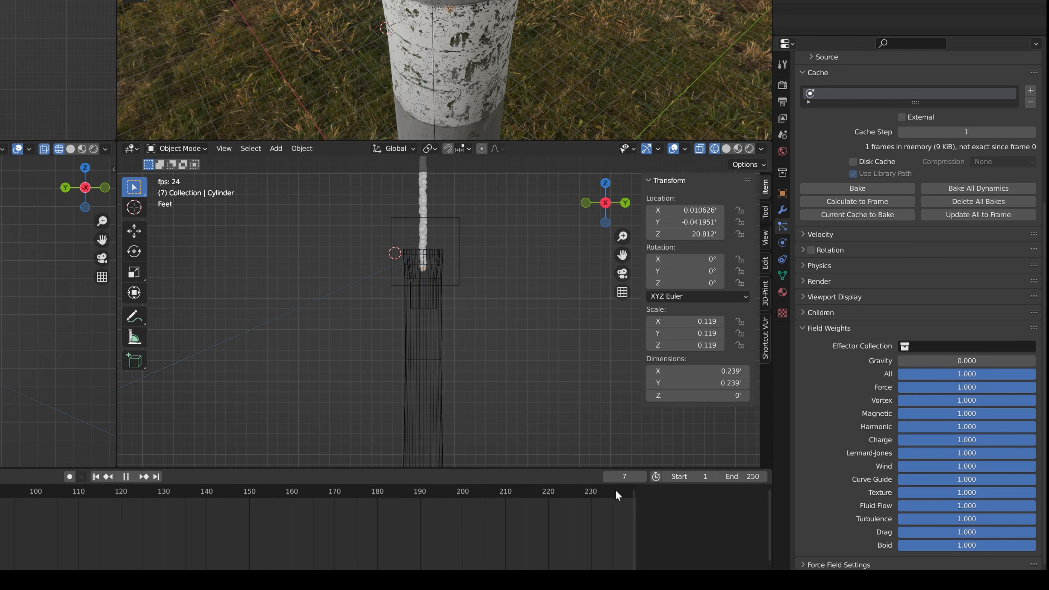
key("space")
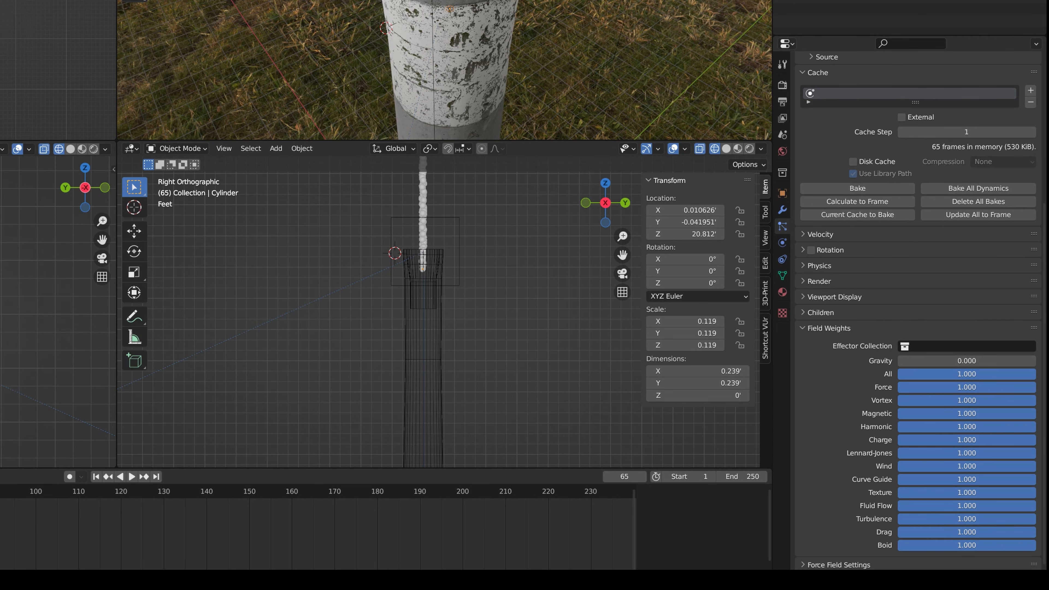
middle_click_drag(449, 243, 423, 342, "shift")
scroll(423, 342, "down", 5)
middle_click_drag(467, 298, 454, 342, "shift")
scroll(454, 327, "up", 3)
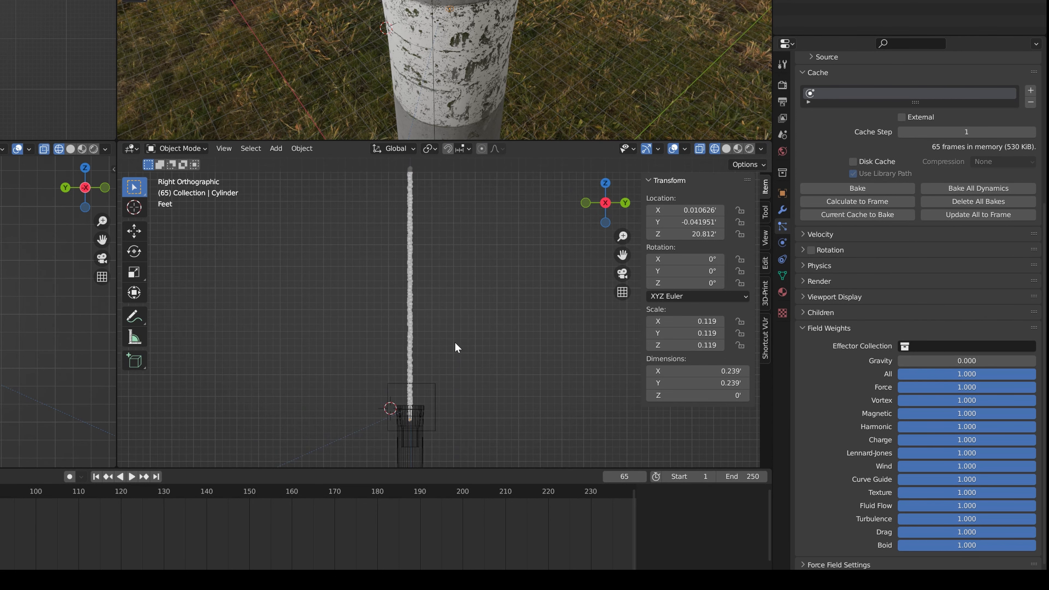
middle_click_drag(435, 391, 451, 349, "shift")
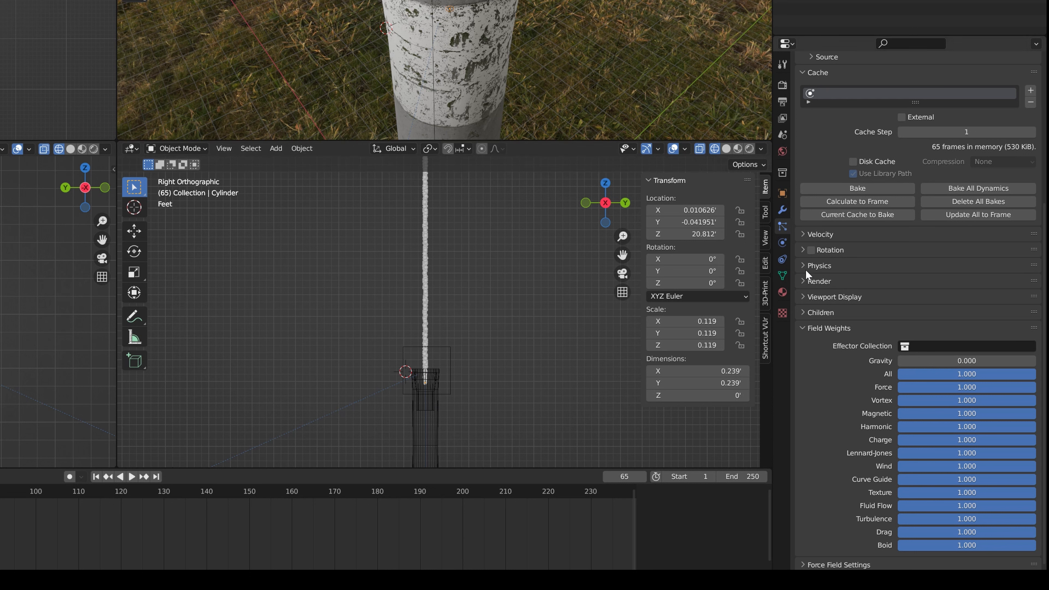
Set the Timestep in the particle physics Integration settings to 0.010, with the Field Weights and Emission settings collapsed
left_click(804, 323)
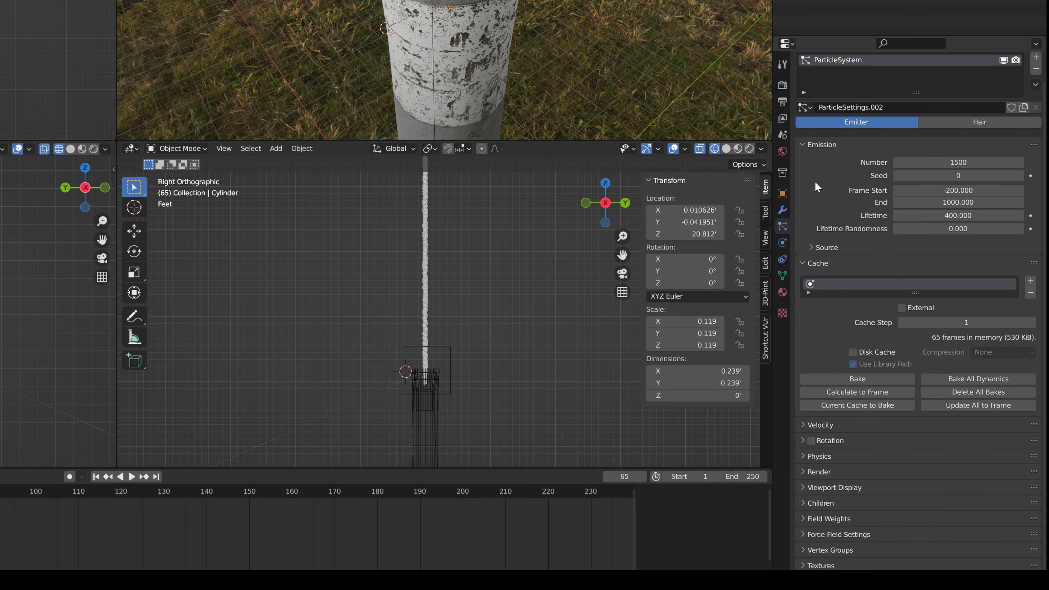
left_click(807, 148)
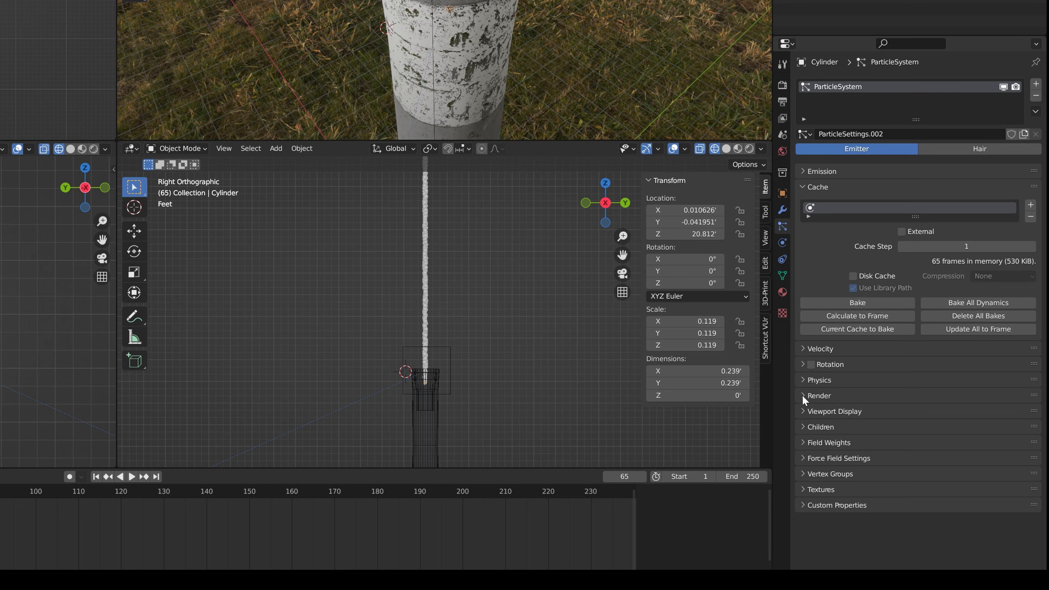
left_click(803, 381)
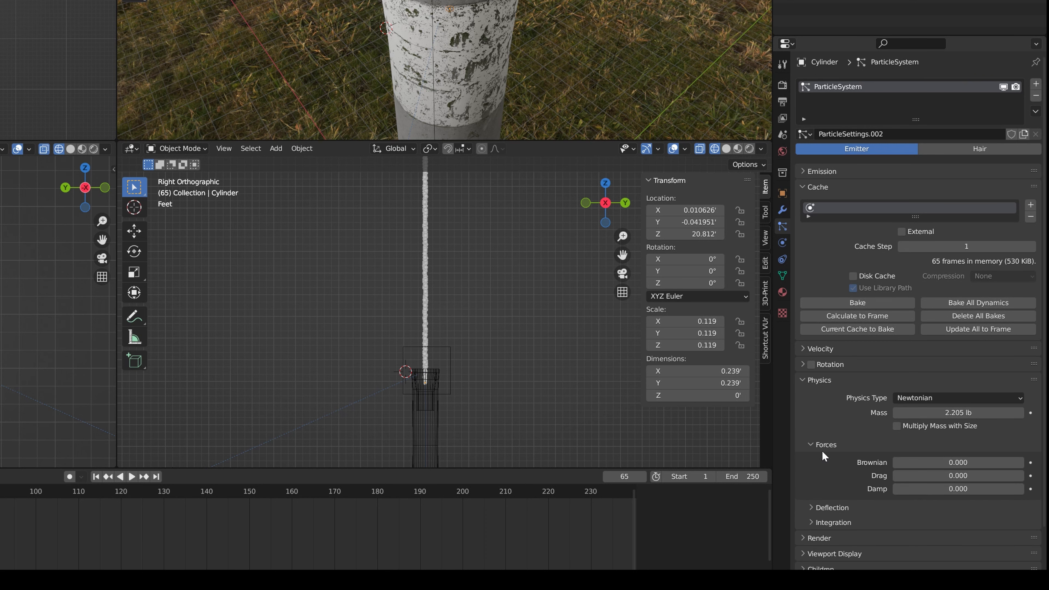
scroll(820, 471, "down", 2)
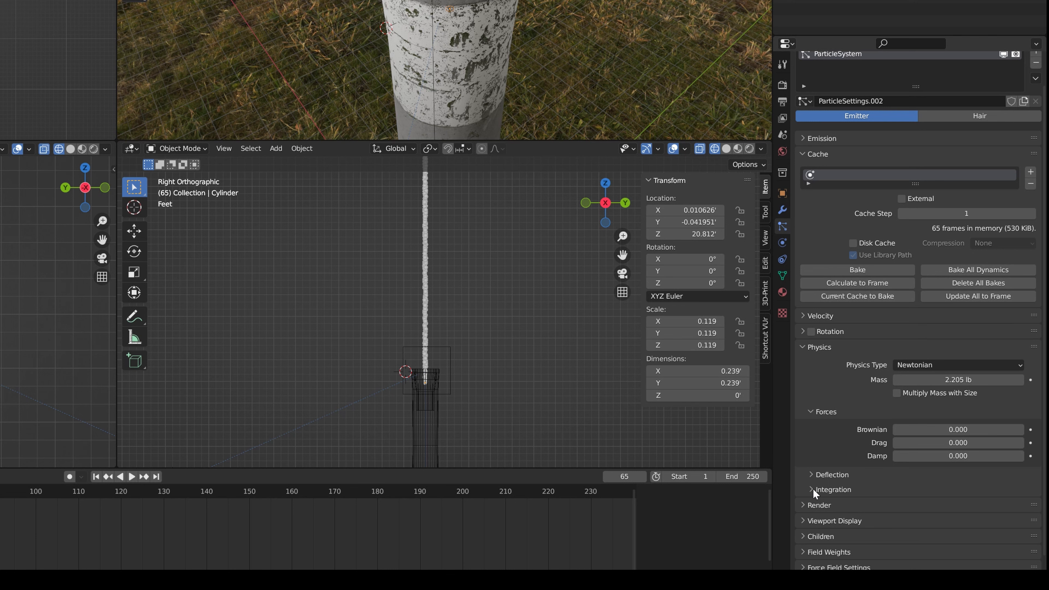
left_click(812, 489)
scroll(830, 475, "down", 2)
left_click(960, 488)
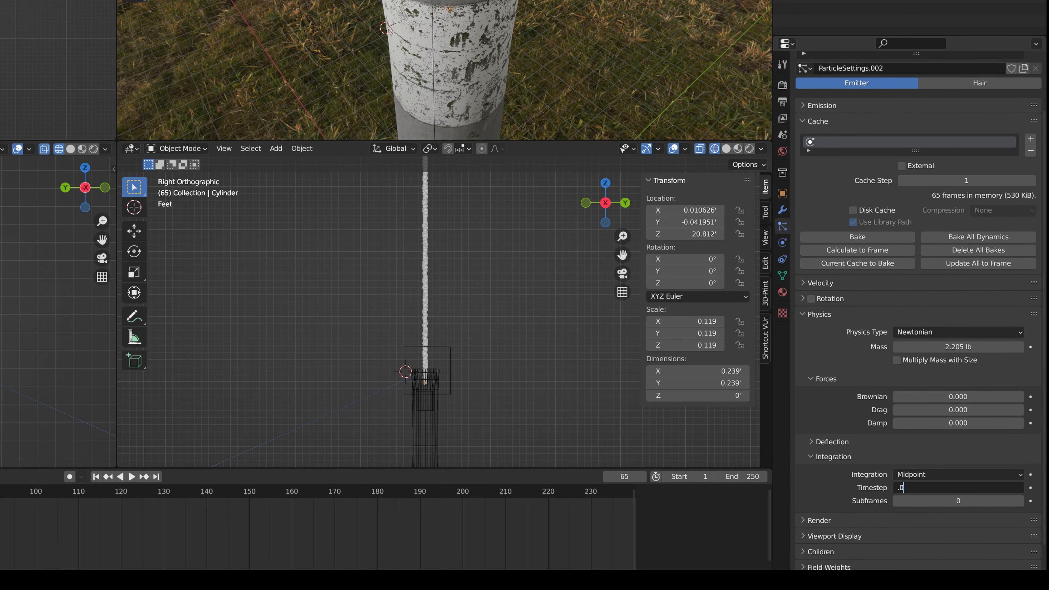
key("Return")
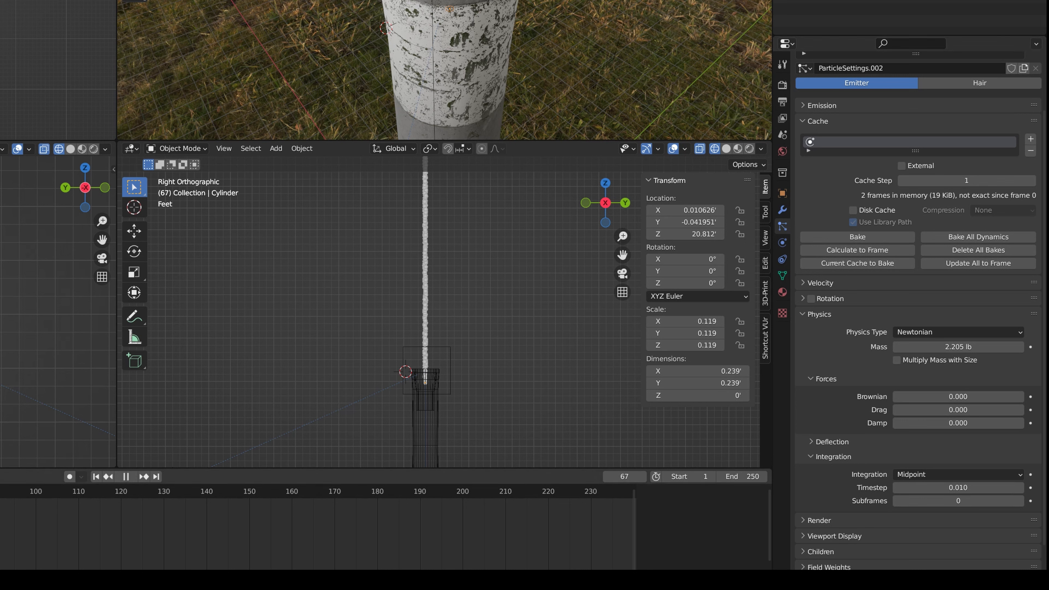
Replay the animation from the first frame to check the particle speed with the new timestep
key("shift+Left")
key("space")
key("space")
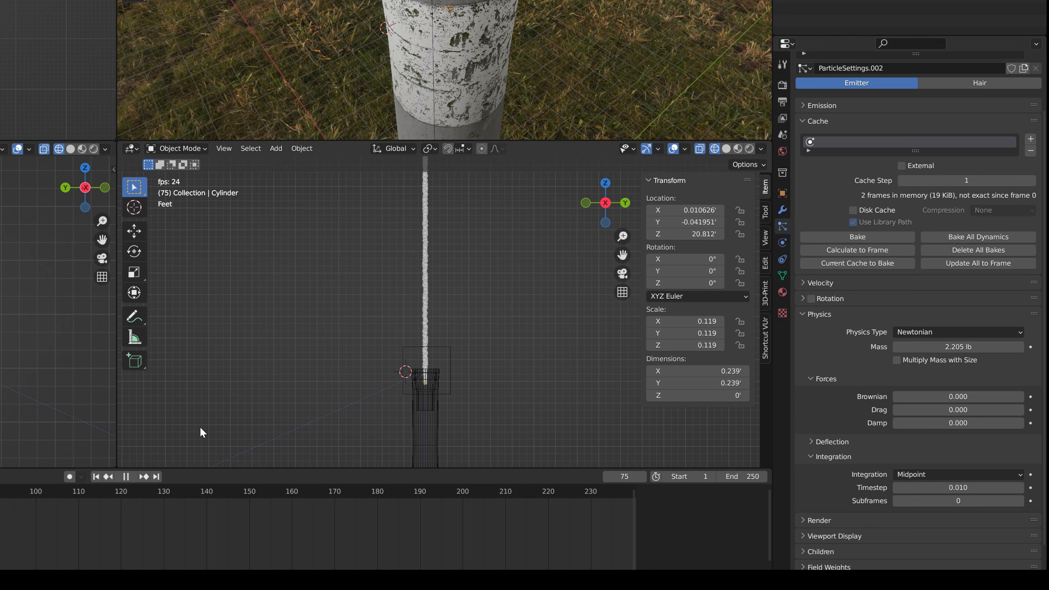
key("space")
key("shift+Left")
key("space")
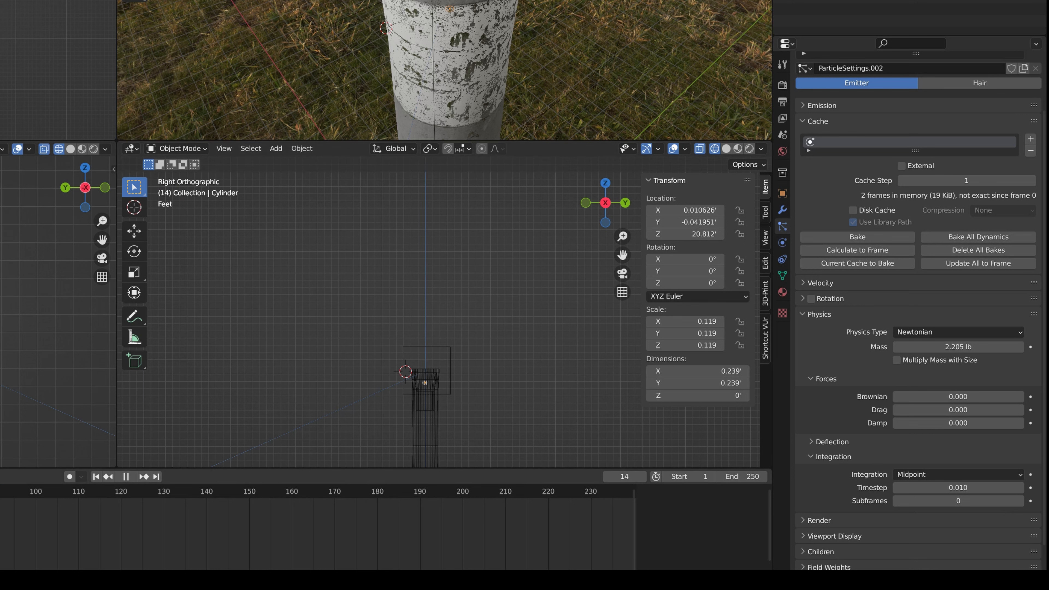
key("space")
key("space")
Expand the Emission settings and set the particle Seed to 2, with the animation back at frame 0
scroll(872, 194, "up", 4)
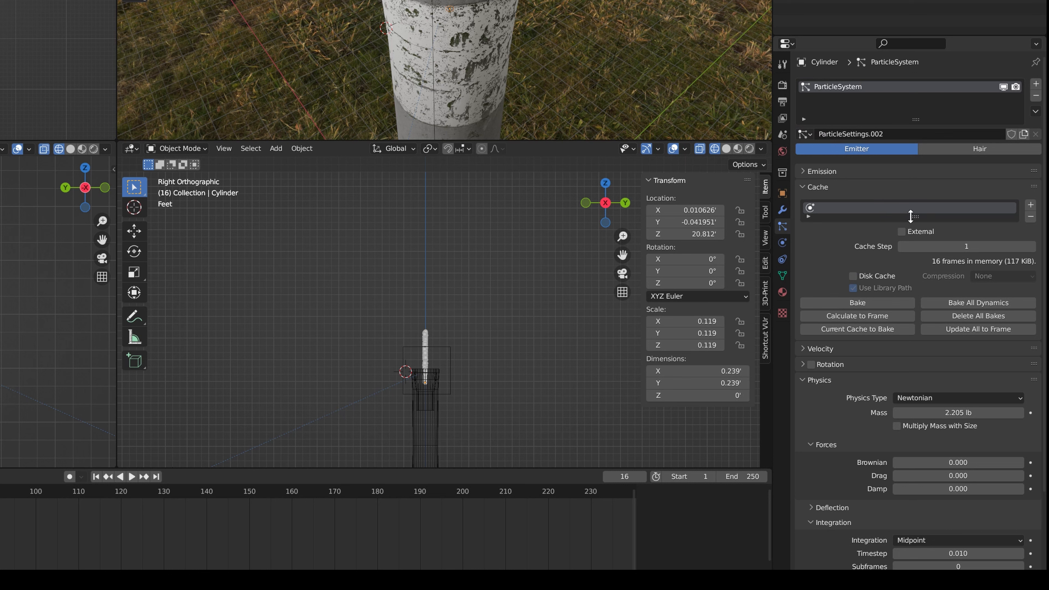
left_click(812, 170)
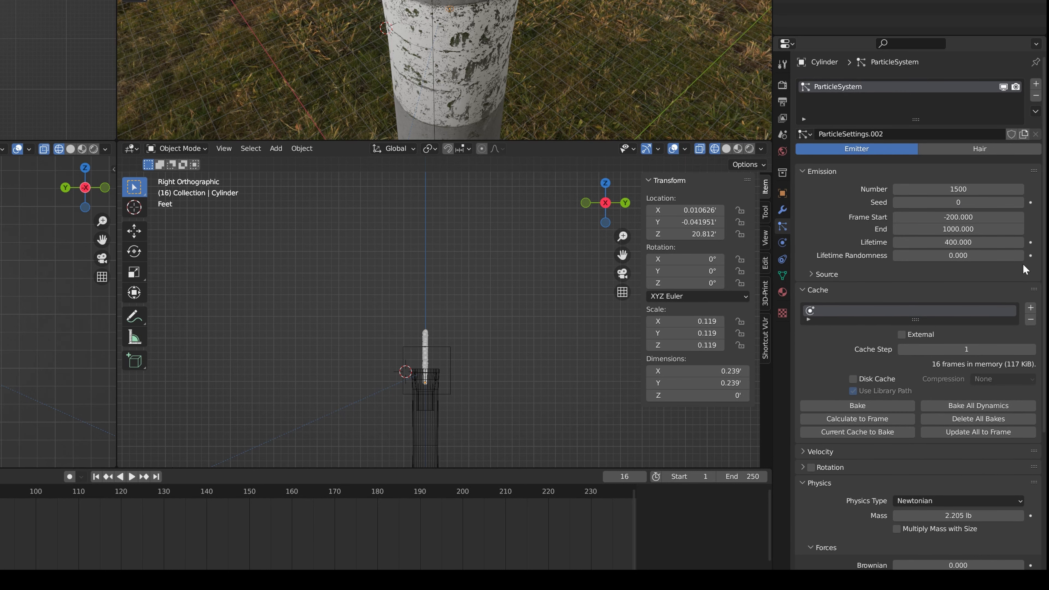
left_click(1020, 202)
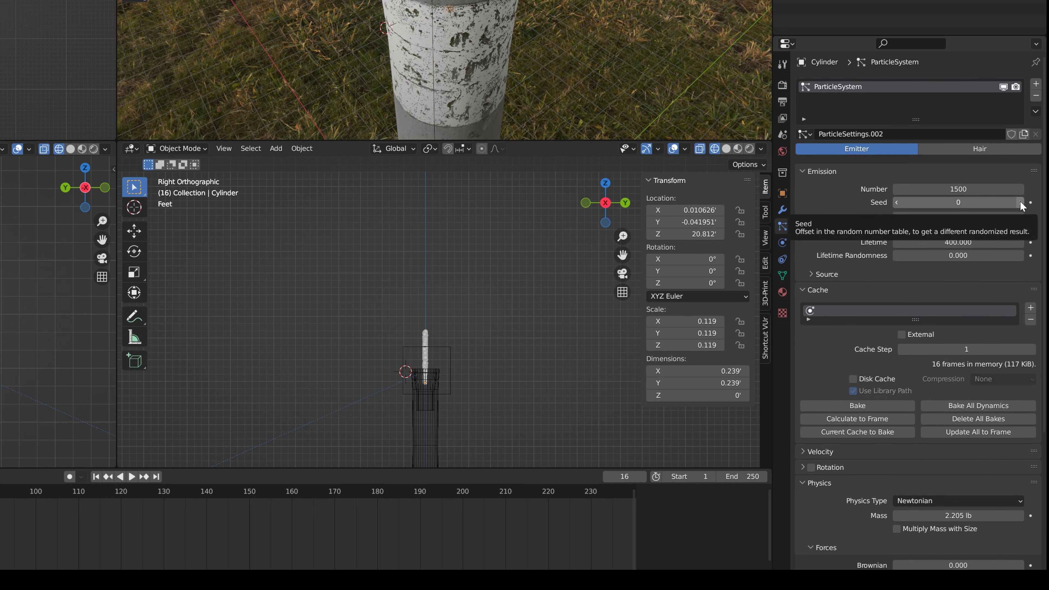
left_click(0, 491)
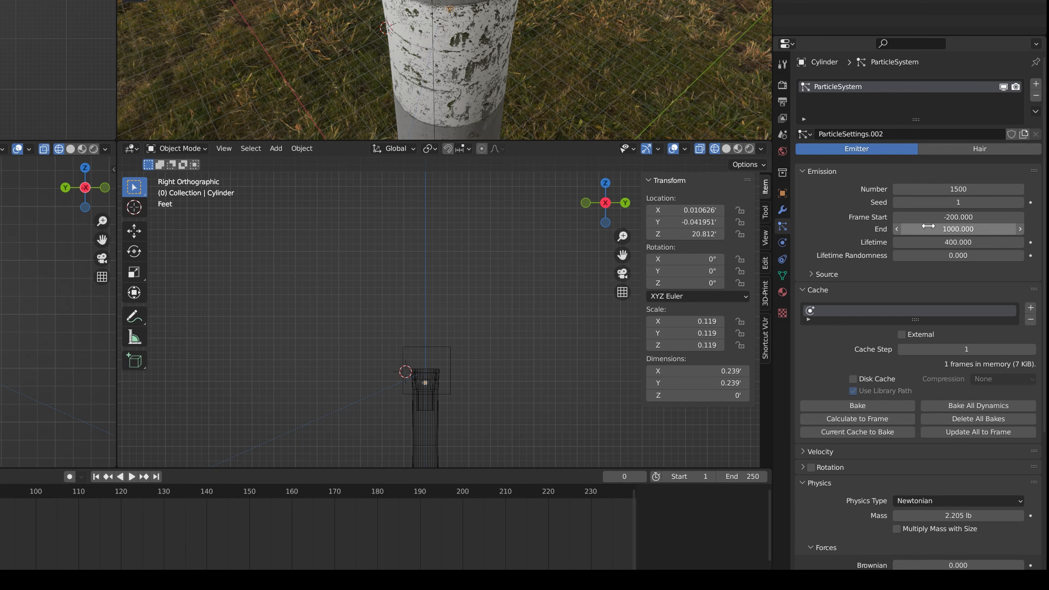
left_click(1020, 203)
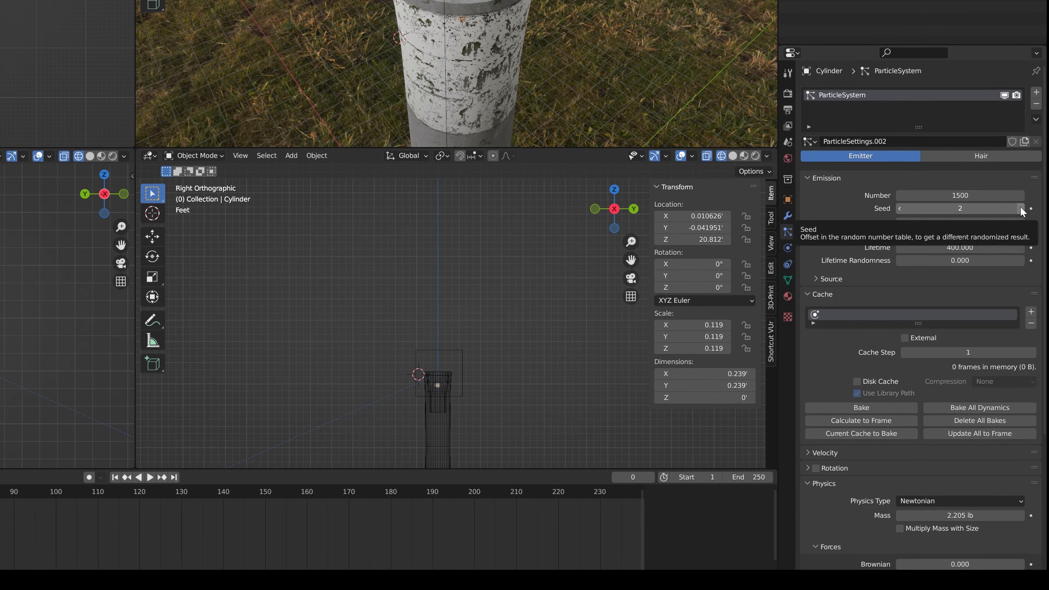
Replay the animation to check the particle variation and set the Emission Seed to 3 at frame 0
key("space")
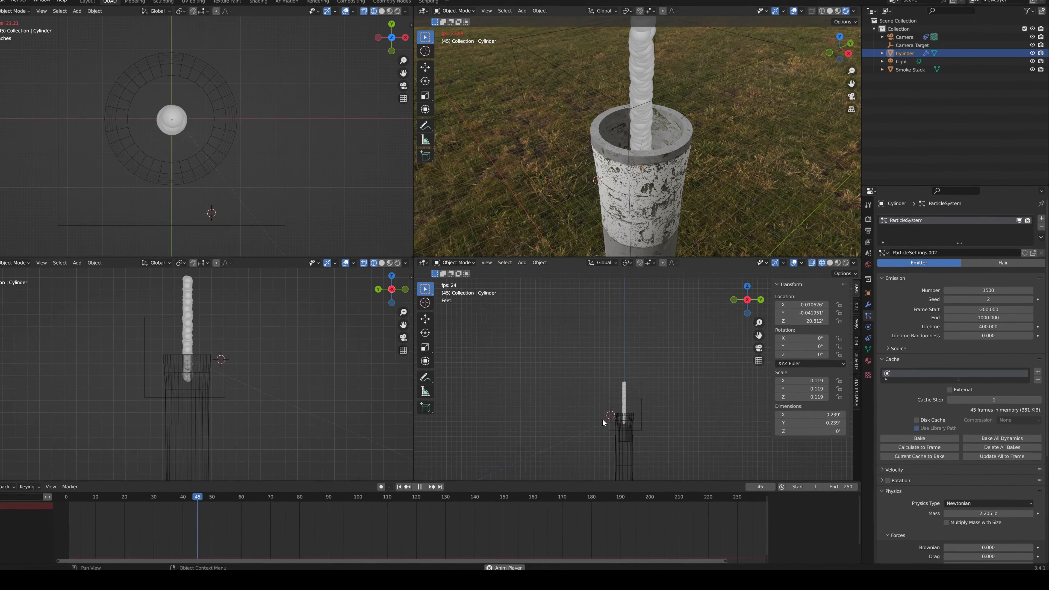
key("Escape")
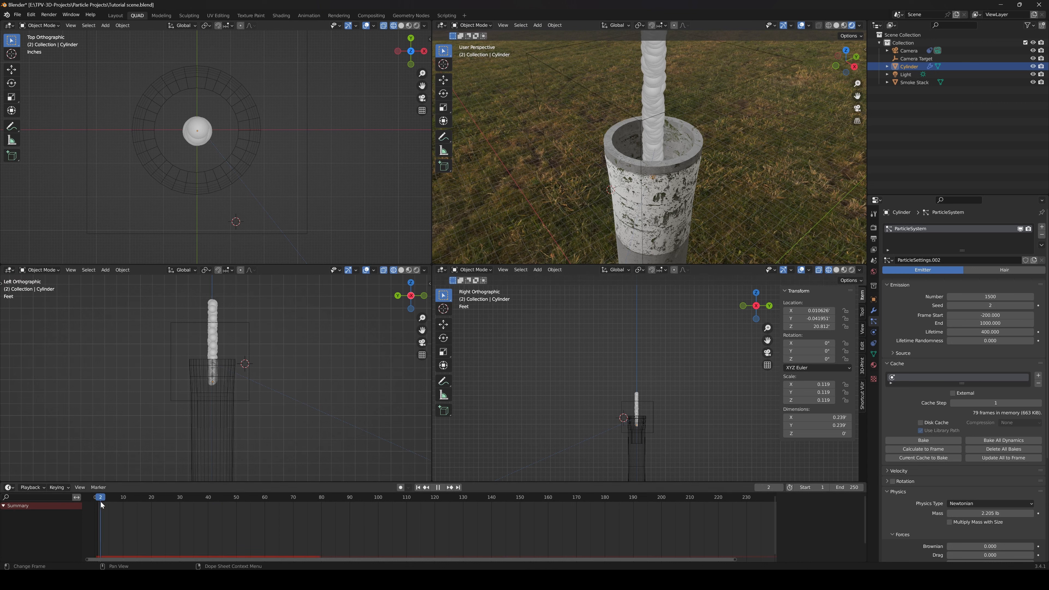
left_click(1032, 305)
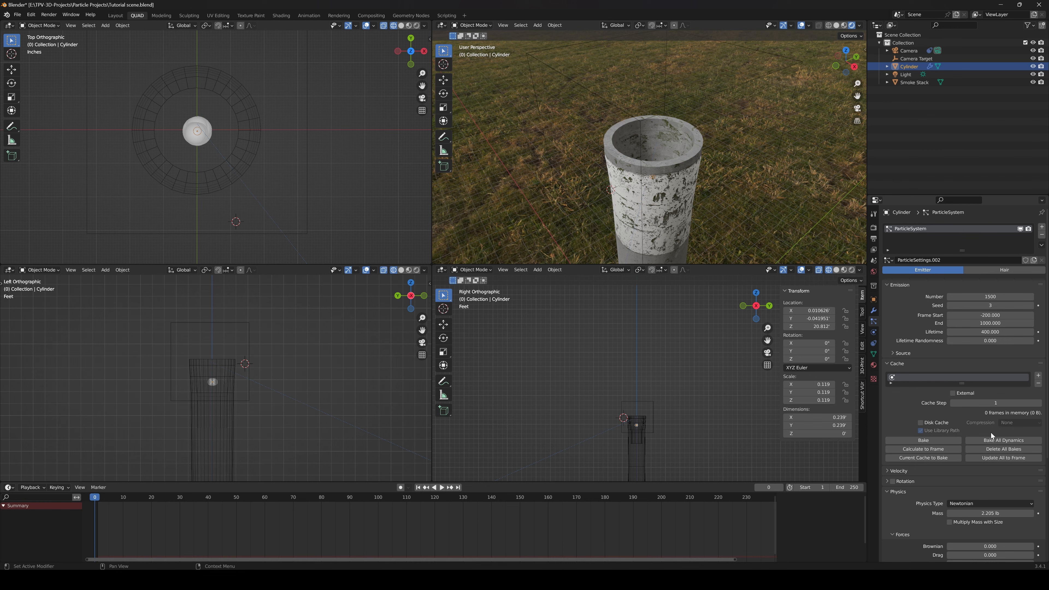
Add a Wind force field to the scene
middle_click_drag(652, 439, 676, 368, "shift")
scroll(650, 404, "up", 3)
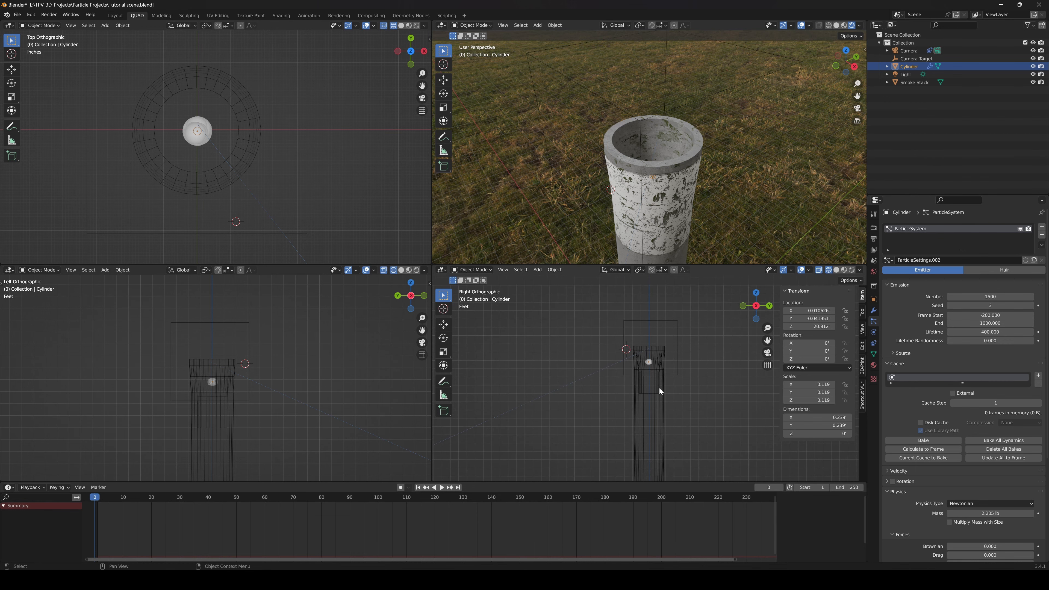
key("shift+a")
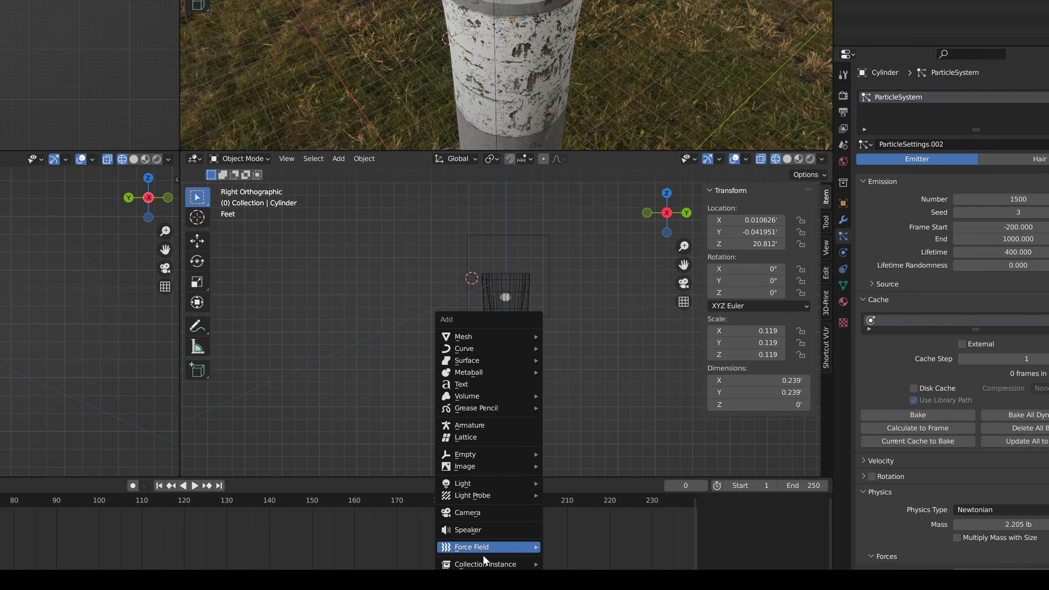
mouse_move(482, 548)
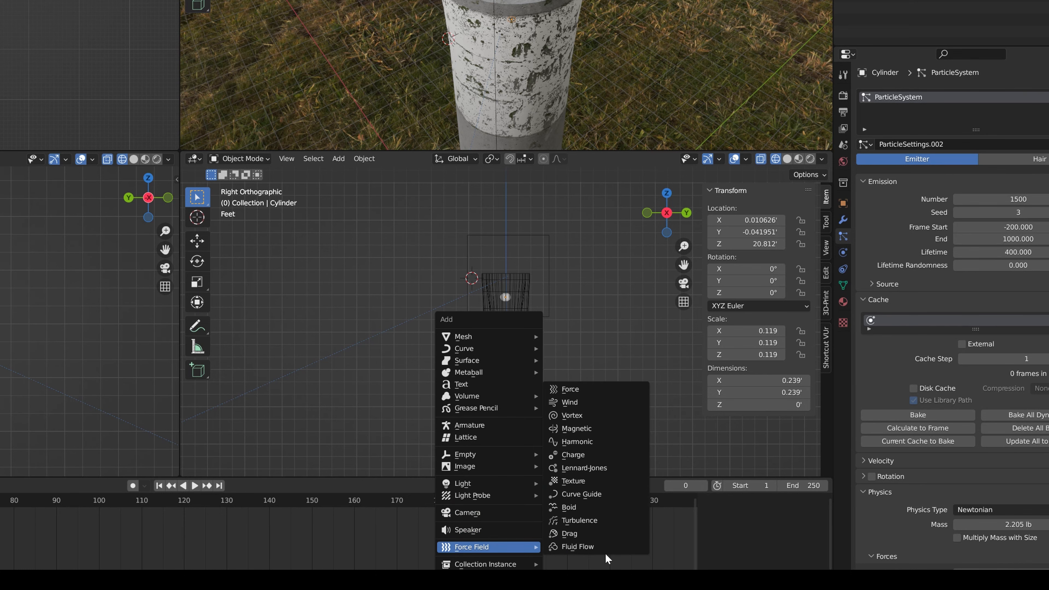
left_click(576, 407)
Move the wind field into the smoke stack, centred just below the emitter disc at a height of about 19.06 ft
key("g")
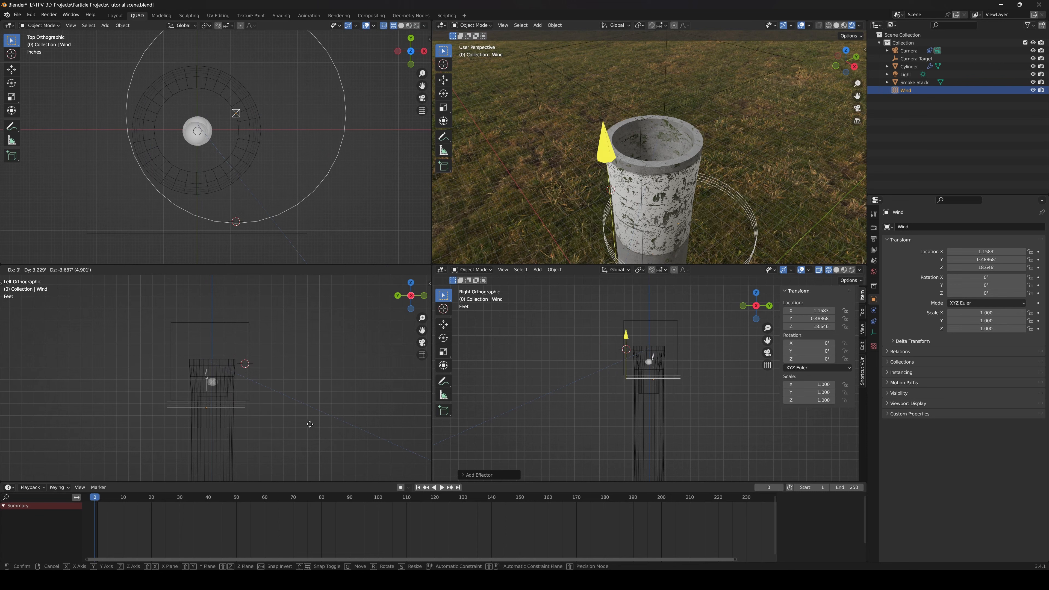
left_click(319, 398)
key("g")
left_click(231, 177)
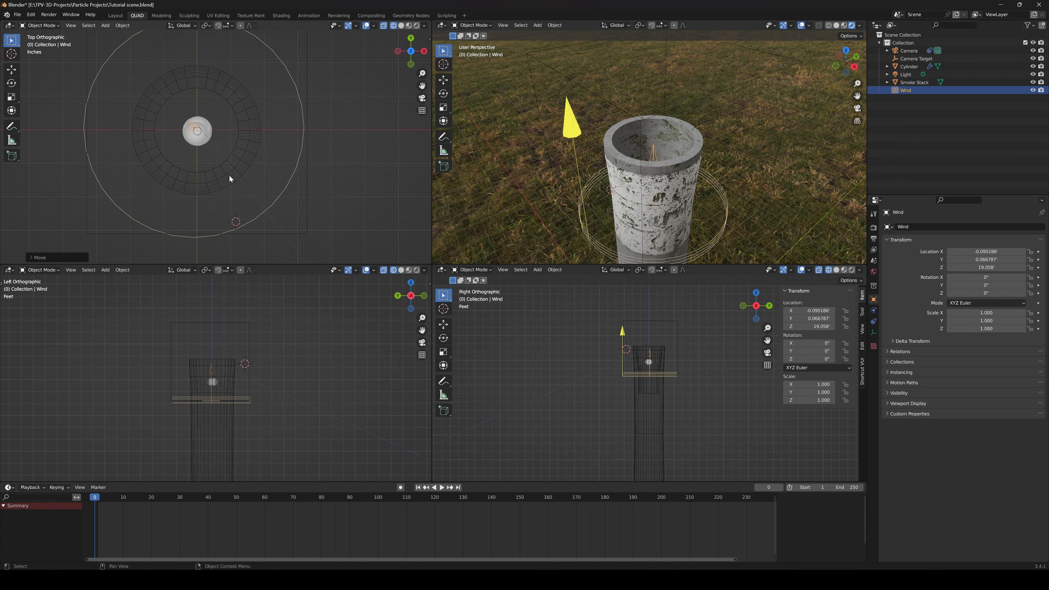
Set the Strength of the wind force field to 1.400 in its physics settings
scroll(658, 381, "up", 6)
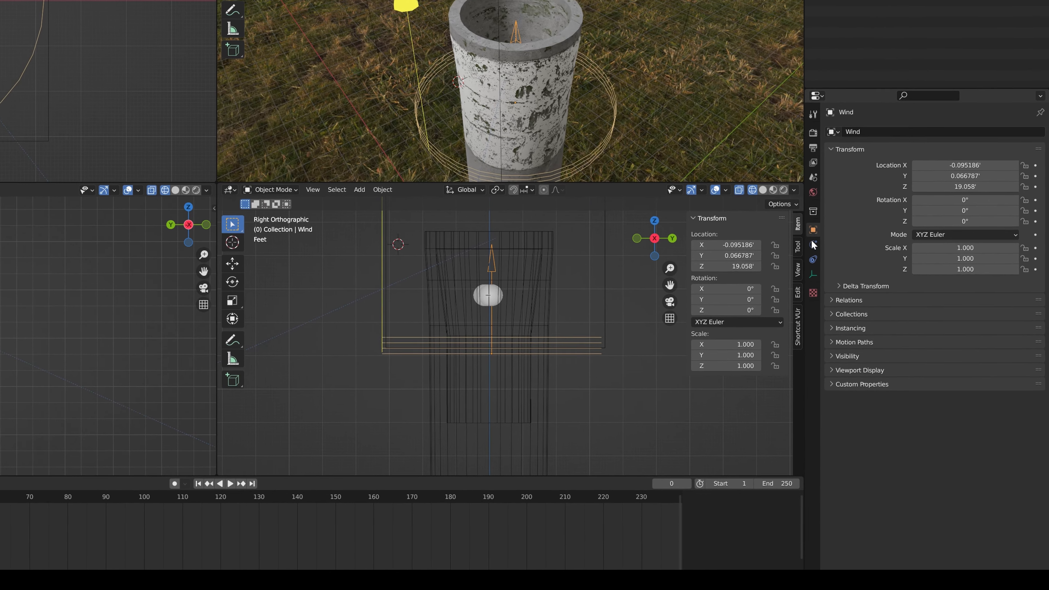
left_click(795, 229)
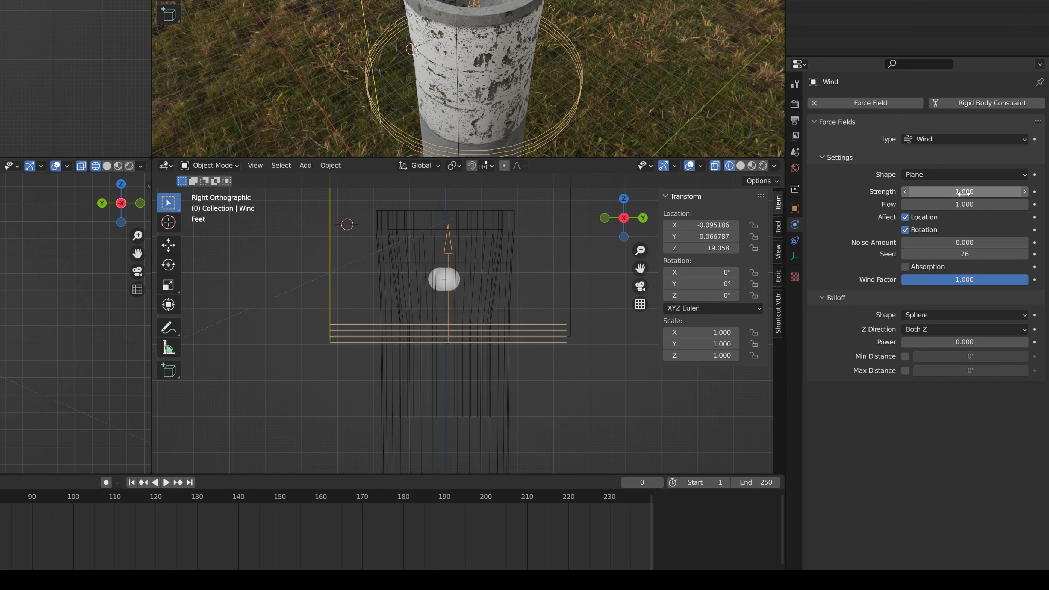
left_click_drag(983, 194, 1000, 194)
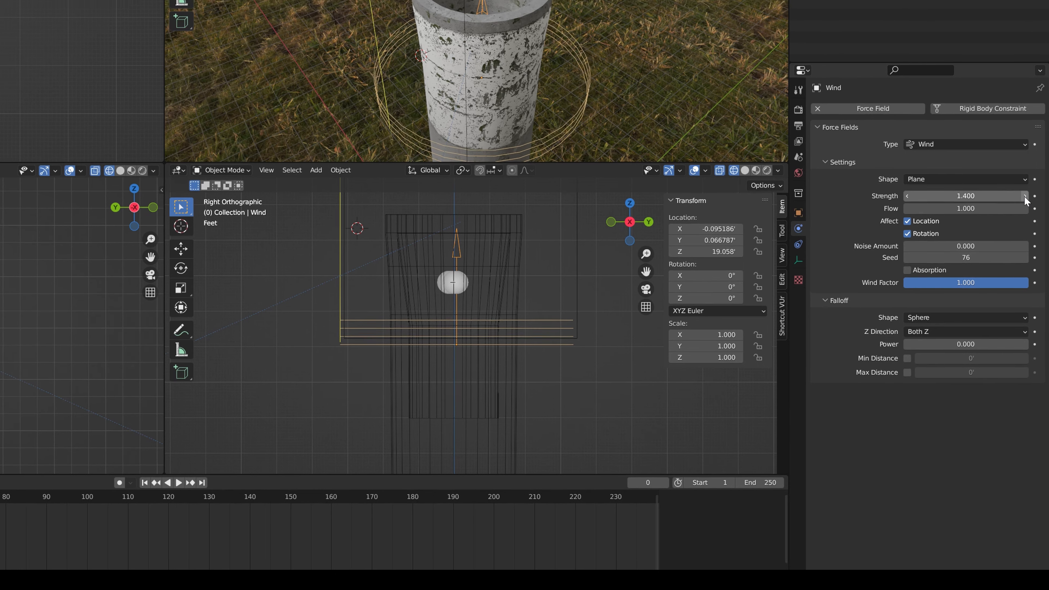
Play the animation to check how the wind strength drives the particle column above the smoke stack
key("space")
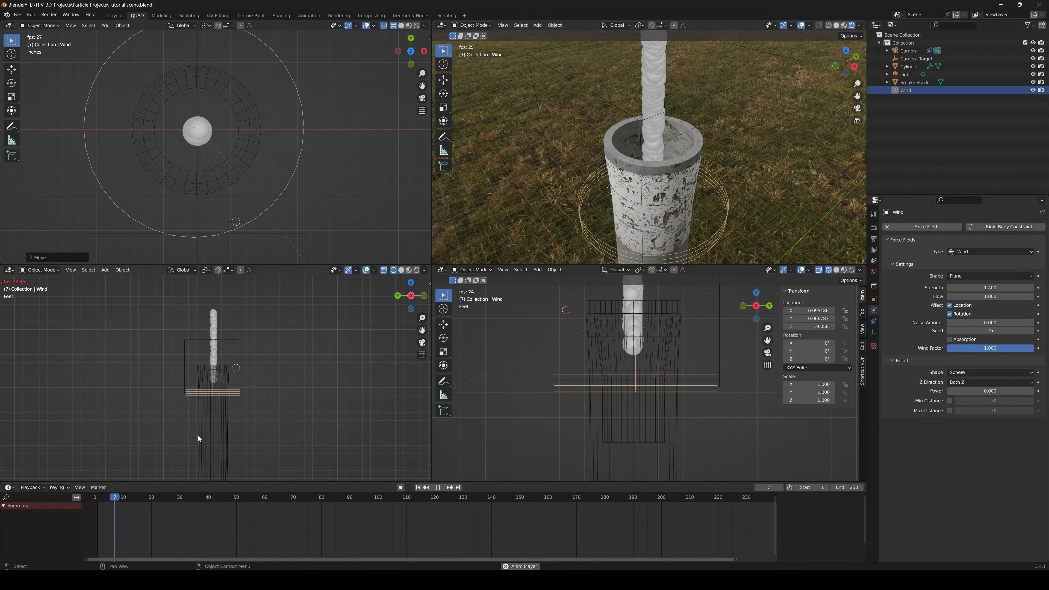
scroll(621, 248, "down", 5)
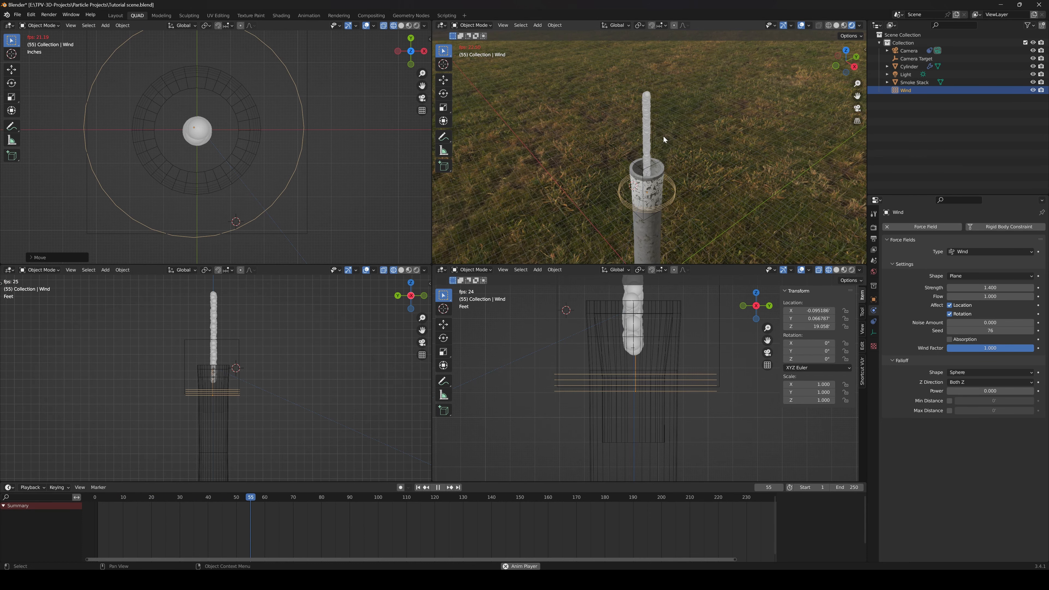
key("space")
left_click(668, 372)
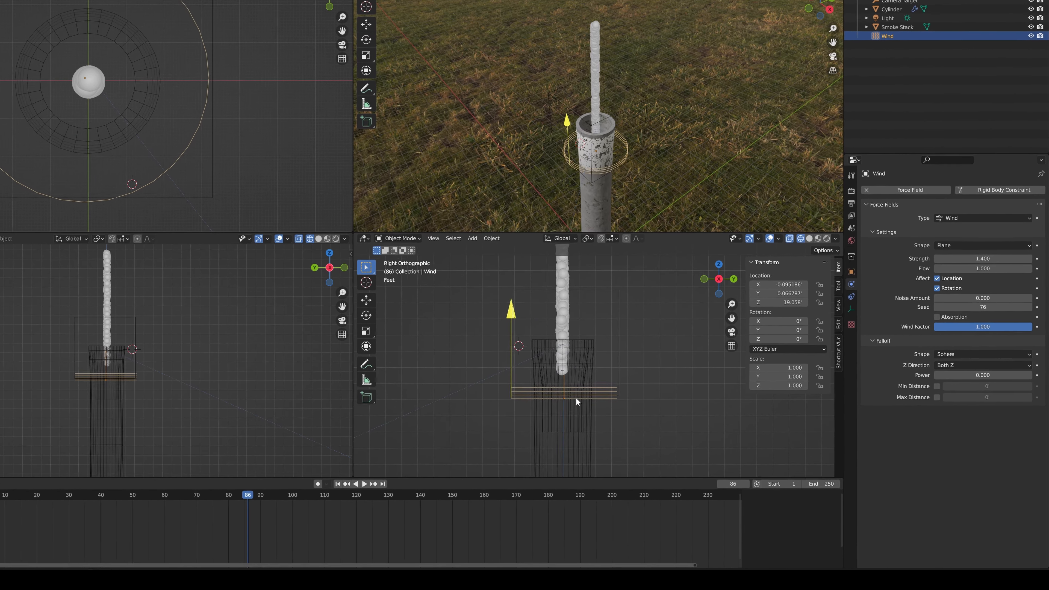
Enable Max Distance in the wind field's Falloff and set it to about 5.17 ft
left_click(937, 397)
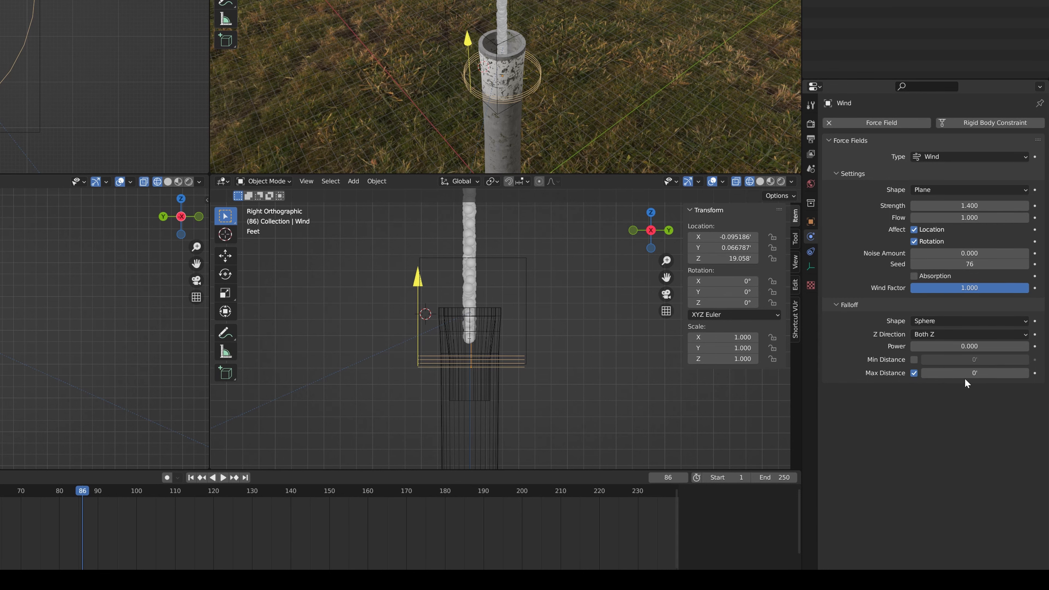
left_click_drag(970, 374, 1002, 374)
scroll(457, 392, "down", 3)
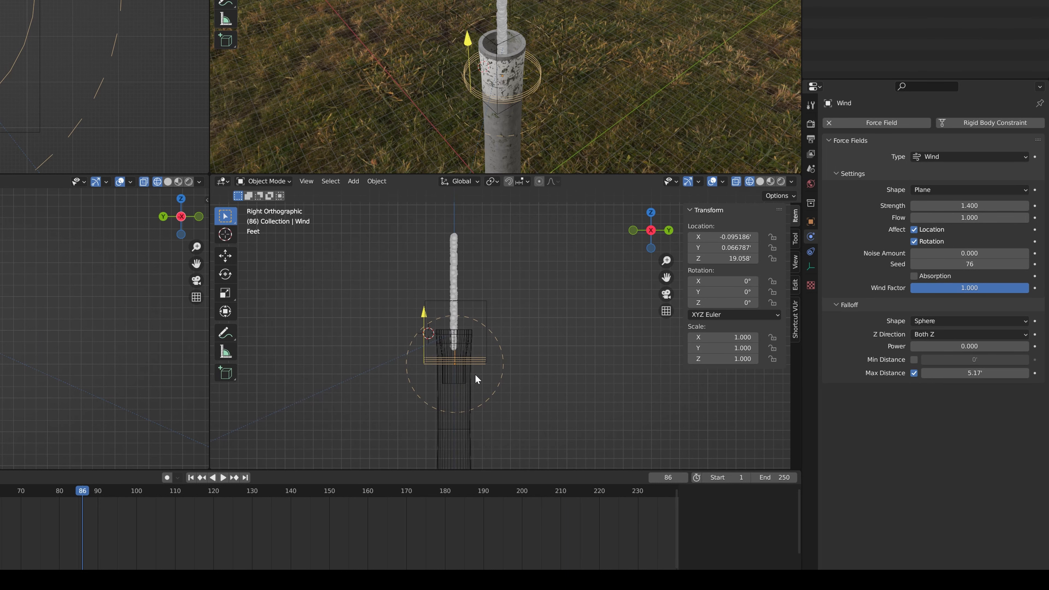
Paste a copy of the wind field about 10.3 ft above the original and set the copy's Max Distance to about 6.42 ft
key("ctrl+v")
key("g")
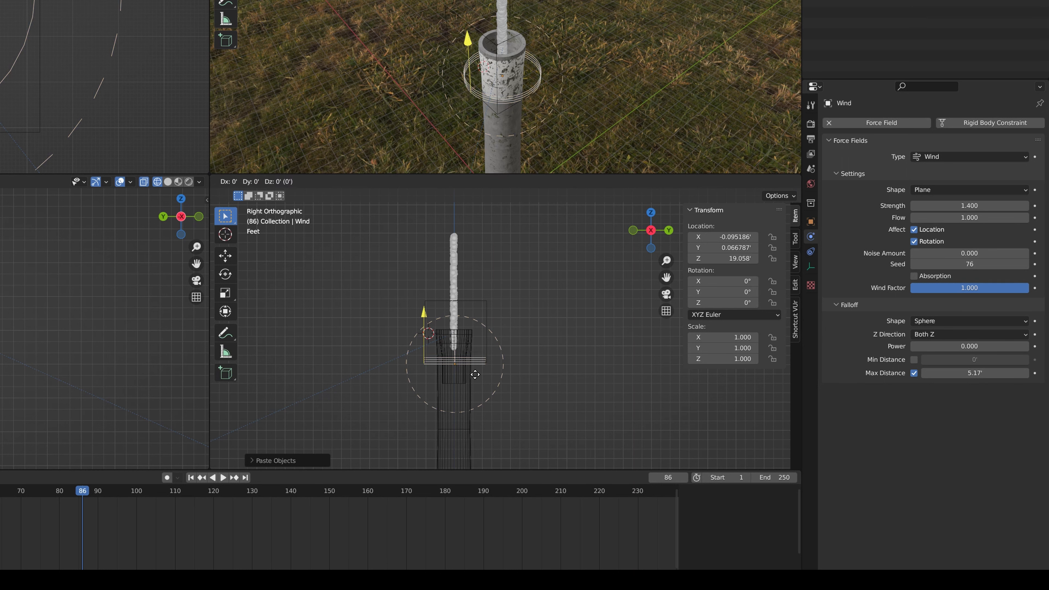
left_click(478, 281)
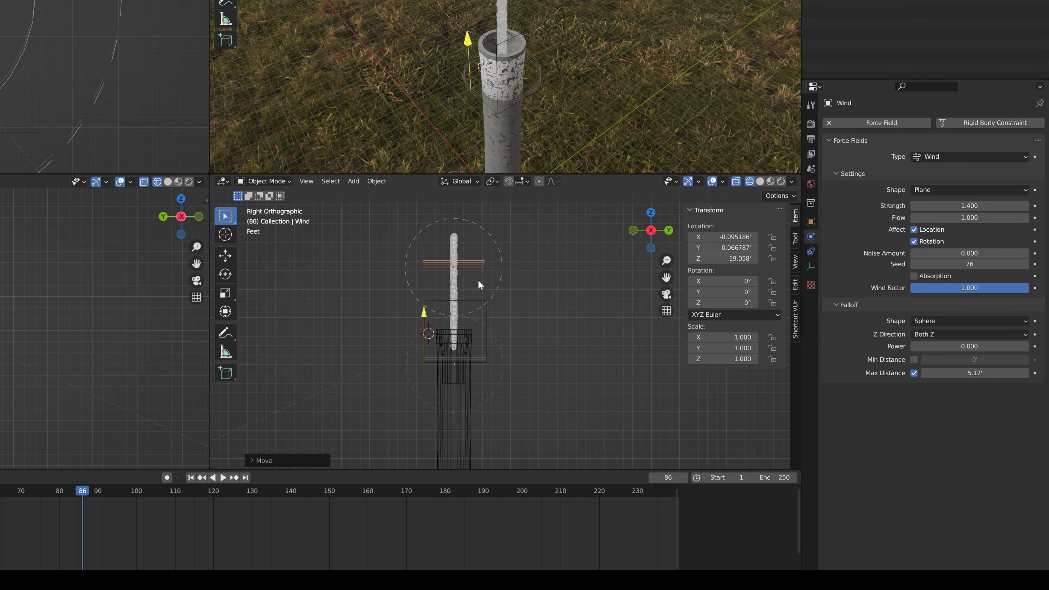
left_click(502, 258)
mouse_move(967, 377)
left_mouse_down()
mouse_move(991, 377)
mouse_move(975, 378)
left_mouse_up()
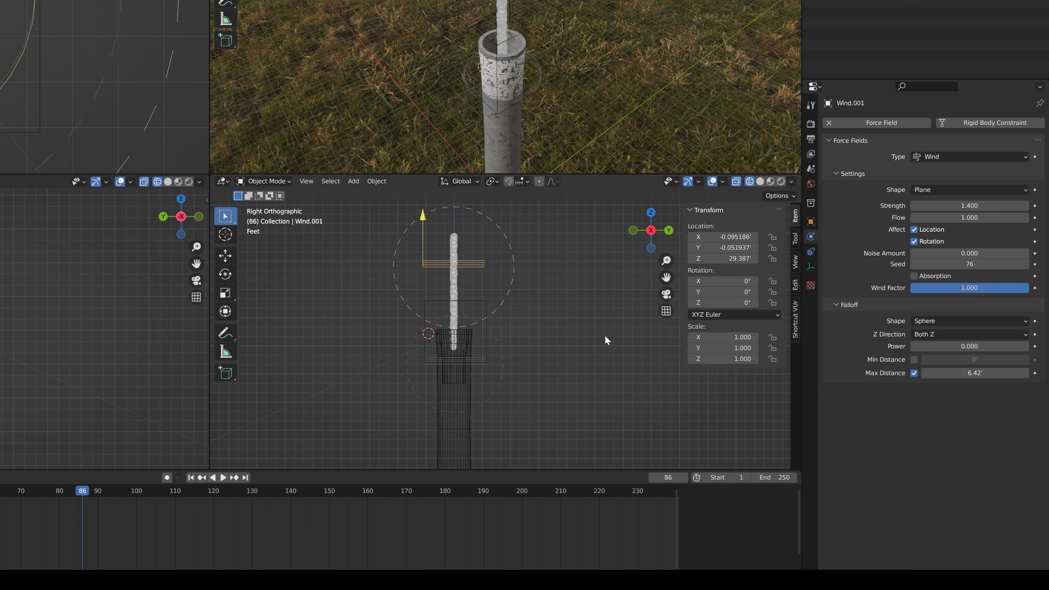
Tilt the upper wind field about -32.7° around X and shift it about 1 ft along positive Y
key("r")
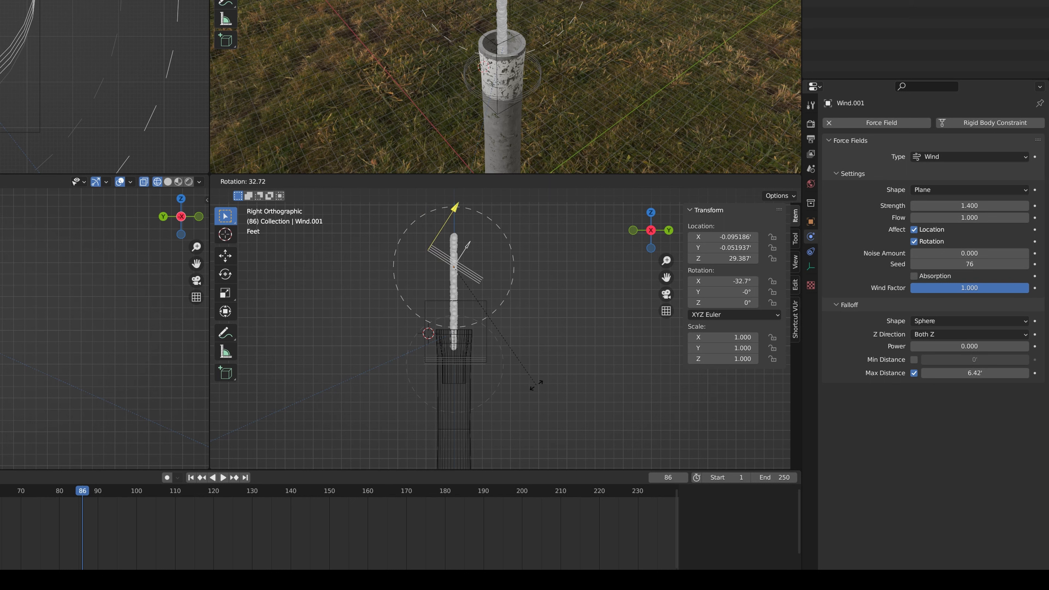
left_click(536, 384)
key("g")
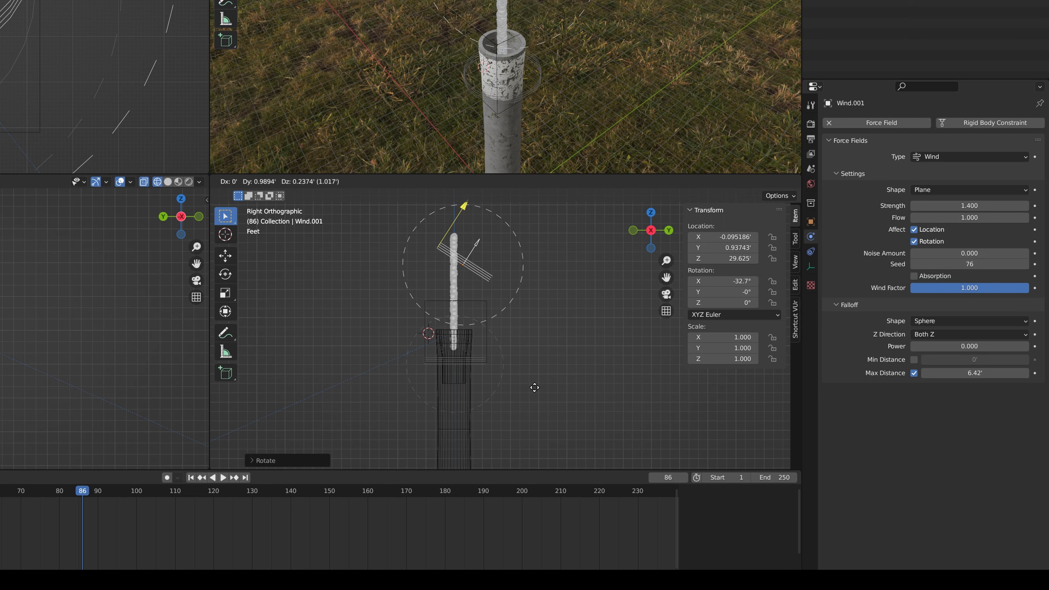
left_click(535, 388)
Set the lower wind field's Max Distance to about 7.08 ft and raise the upper wind field by about 1.9 ft
left_click(500, 389)
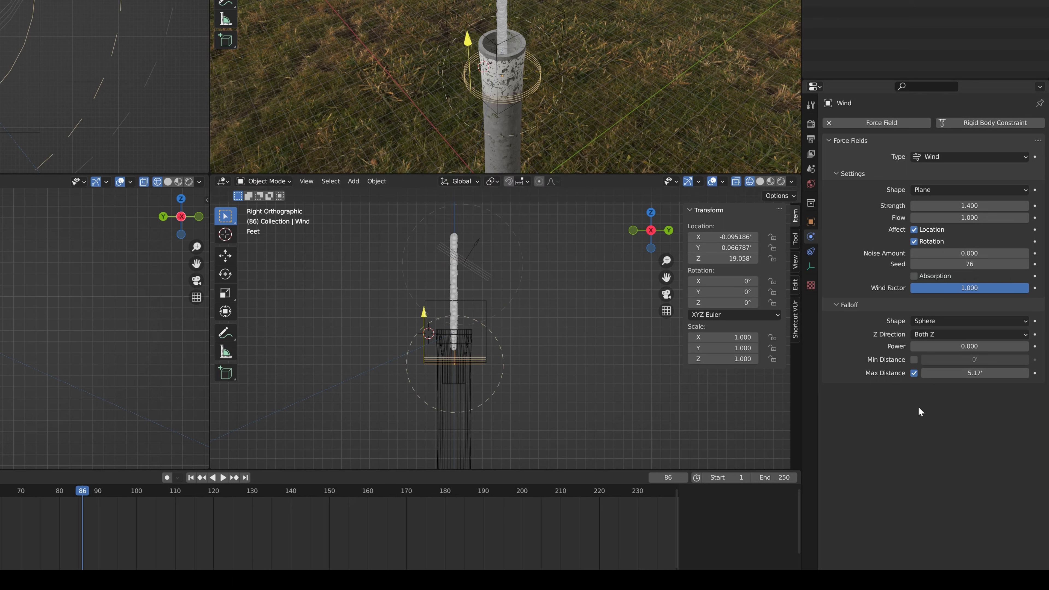
left_click_drag(975, 373, 1012, 373)
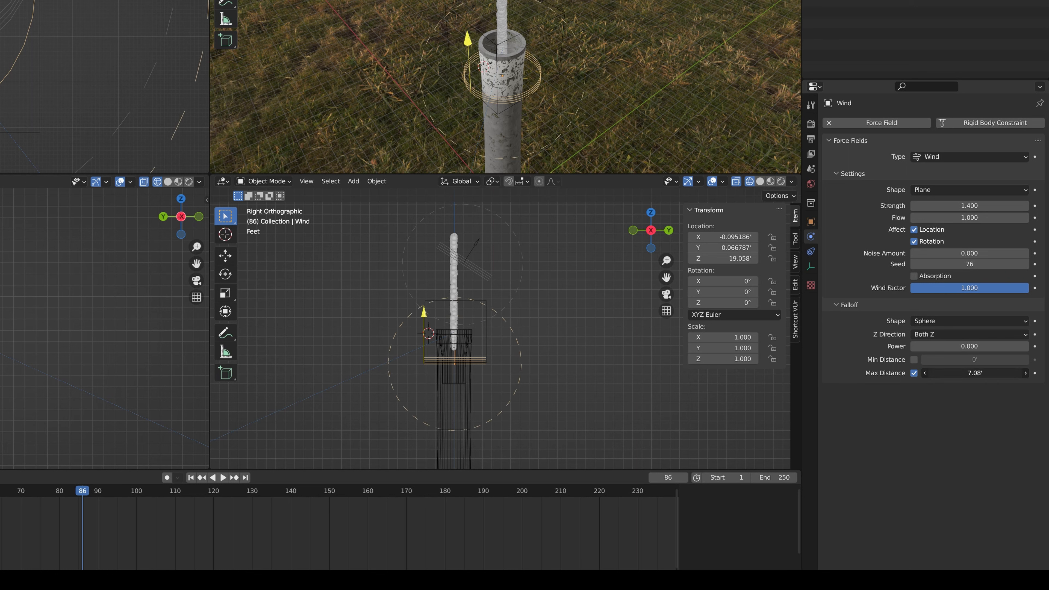
left_click(520, 297)
key("g")
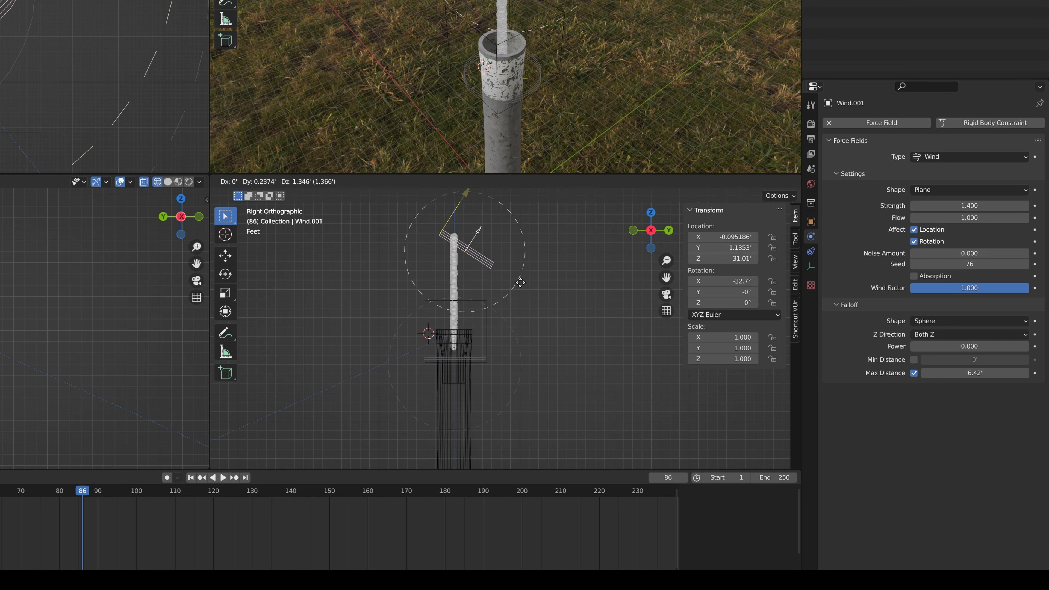
left_click(519, 336)
Set the Max Distance to about 7.75 ft for the upper wind field and about 8.17 ft for the lower one
left_click_drag(975, 372, 1000, 372)
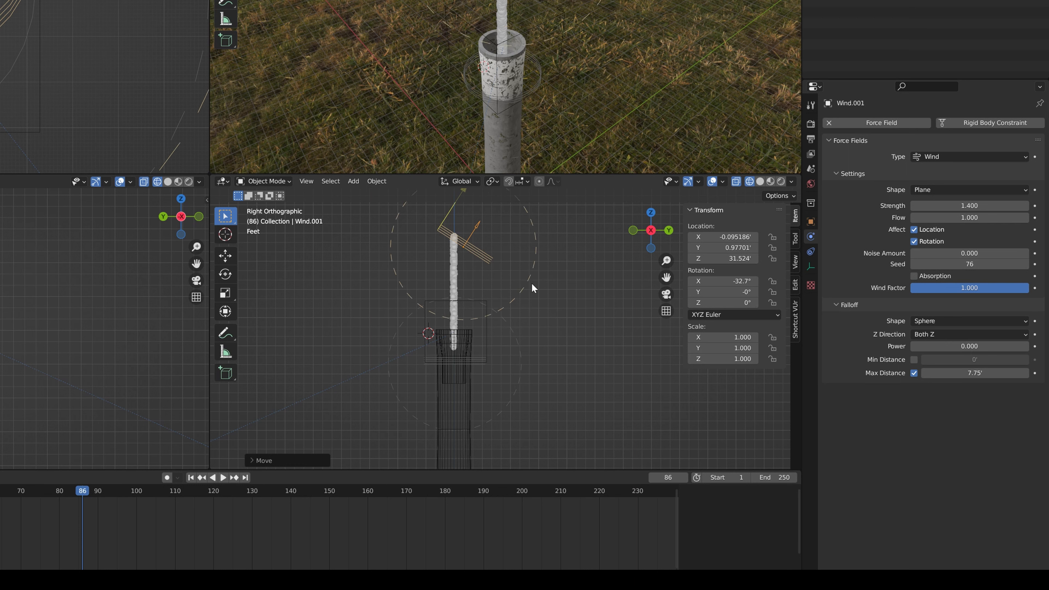
left_click(518, 392)
left_click_drag(975, 373, 987, 373)
Replay the animation from the start to check how the two wind fields bend the particle column
key("shift+Left")
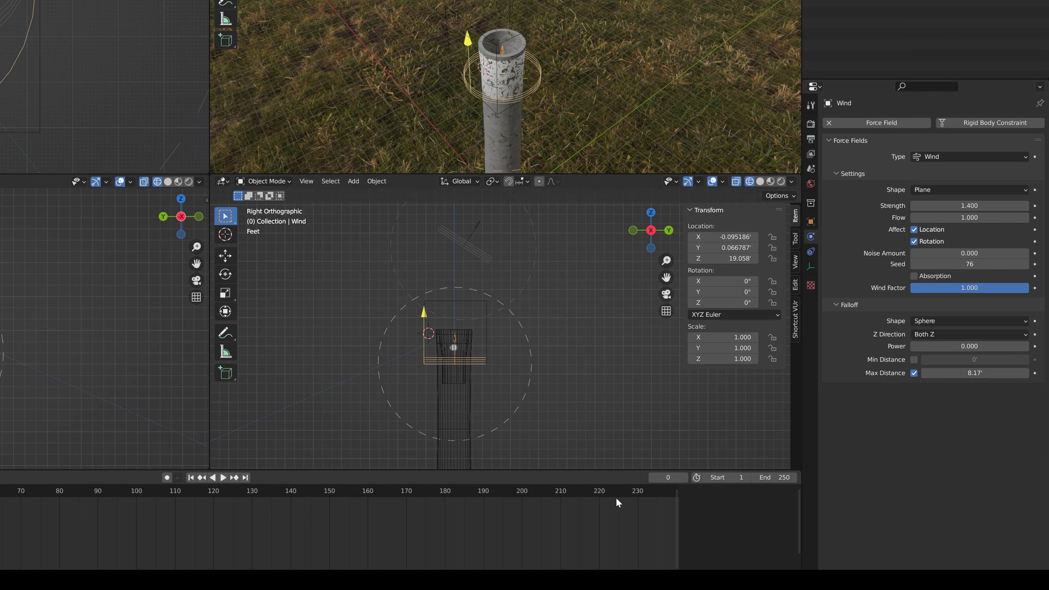
key("space")
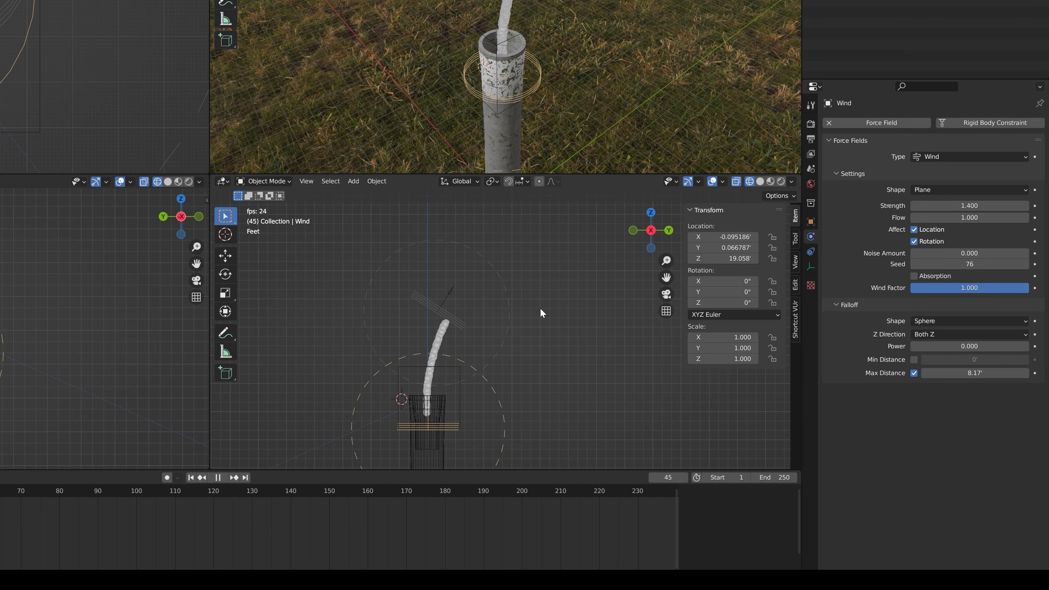
key("space")
Move the upper wind field about 1.3 ft along positive Y so it is centred on the tip of the bent particle column
middle_click_drag(499, 314, 494, 332, "shift")
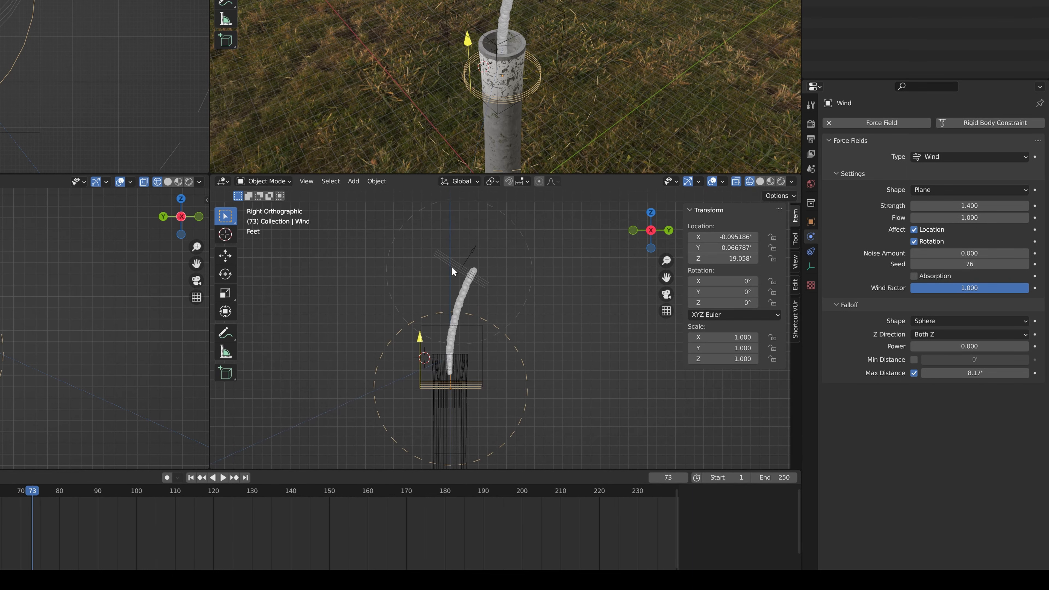
left_click(471, 278)
key("g")
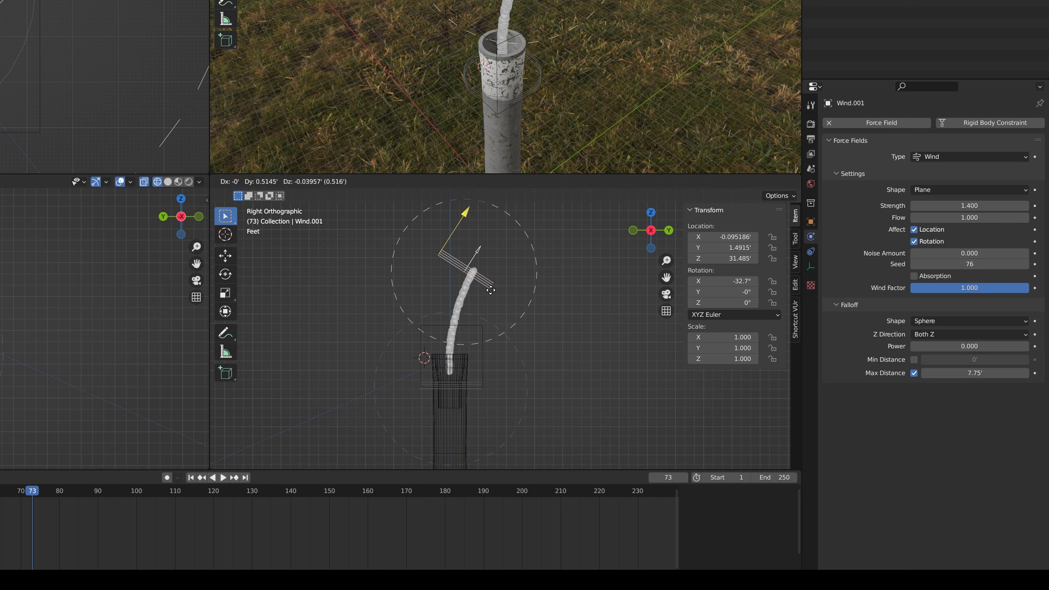
left_click(526, 301)
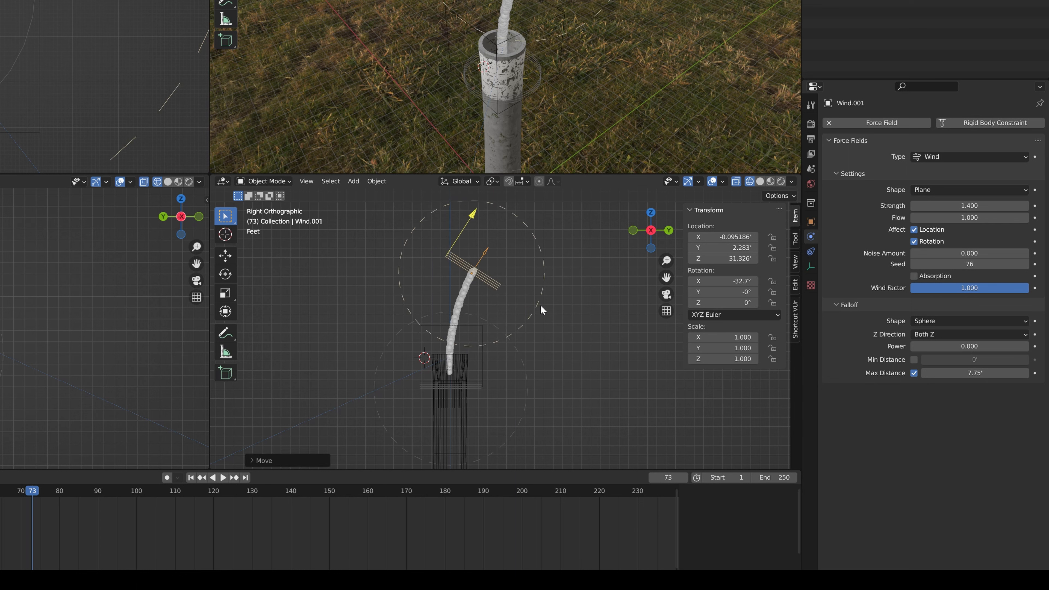
Duplicate the wind field at the column's tip and place the copy about 6.4 ft along positive Y and 8.8 ft higher
middle_click_drag(526, 301, 487, 328, "shift")
scroll(486, 332, "down", 2)
key("ctrl+v")
key("shift+d")
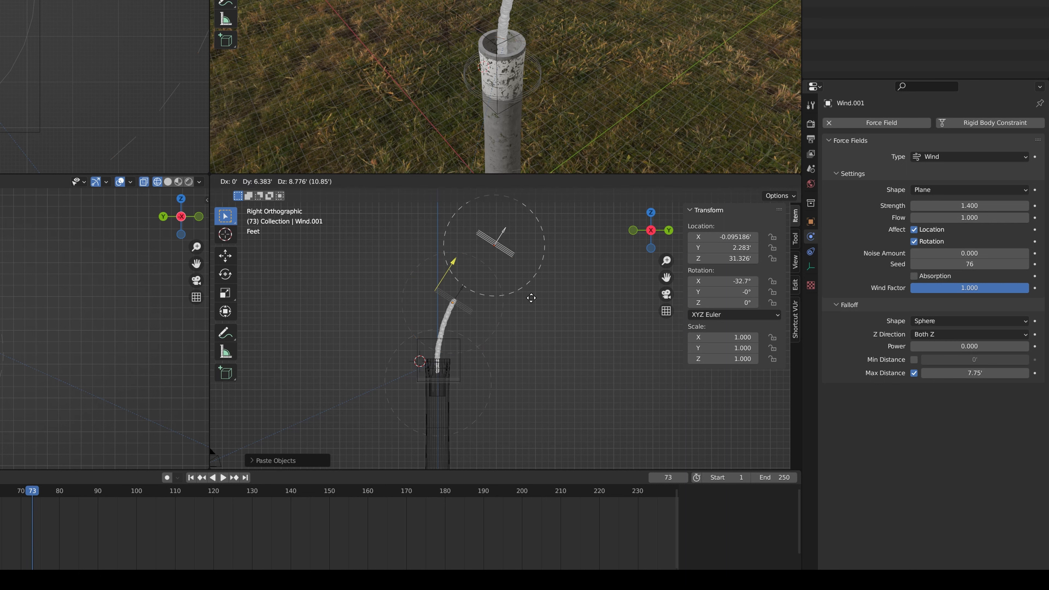
left_click(533, 296)
Set the new third wind field's Max Distance to about 11.7 ft and move it to about Y 10.8 ft, Z 43.5 ft
left_click_drag(975, 373, 1012, 373)
key("g")
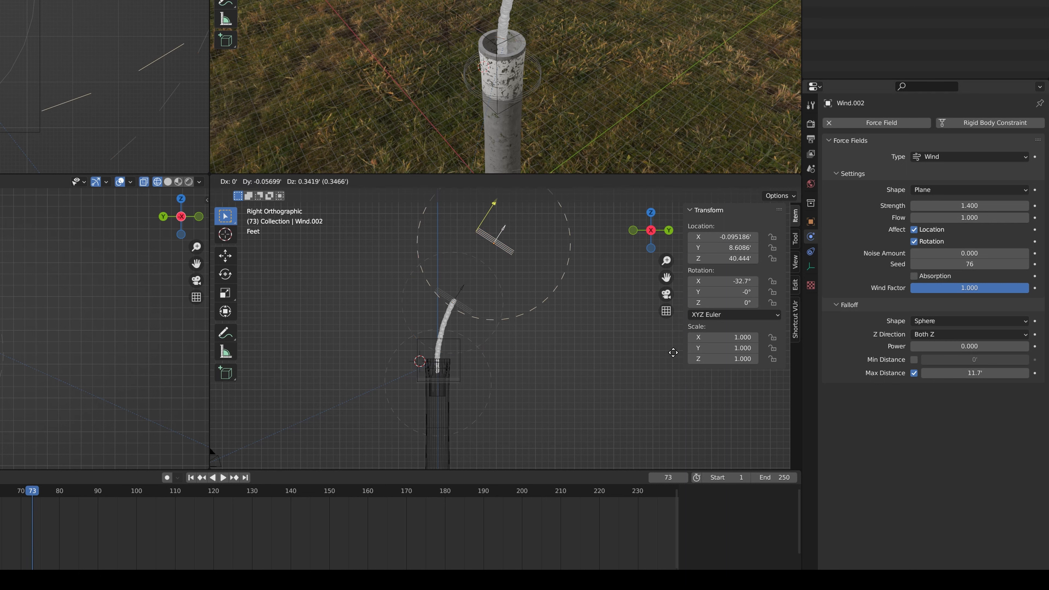
left_click(686, 335)
Duplicate the third wind field, place the copy about 12.4 ft along Y and 15.8 ft higher, and tilt it to about -62.1° on X
middle_click_drag(604, 350, 560, 402, "shift")
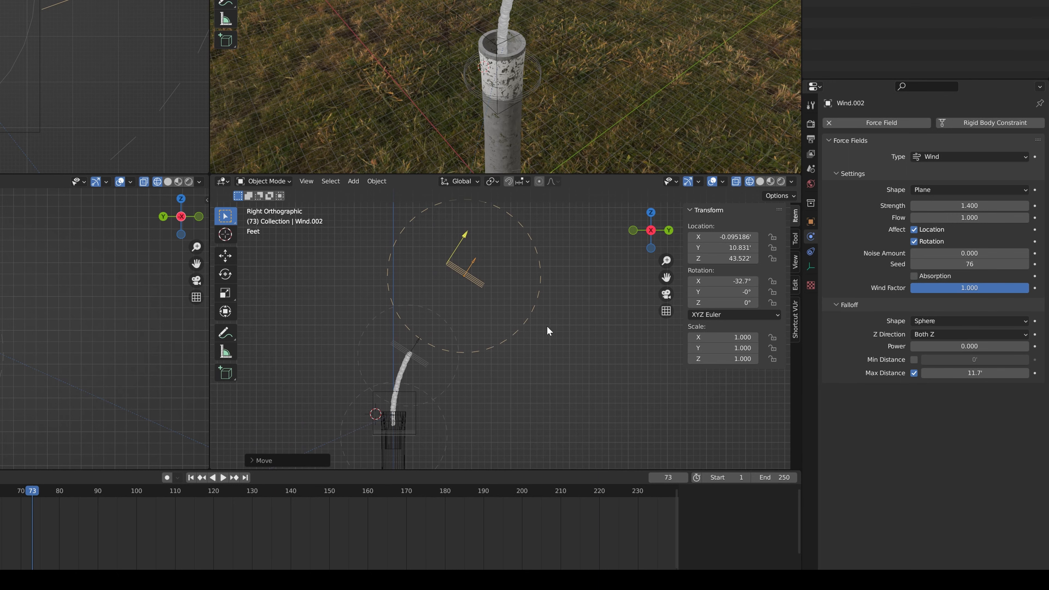
scroll(495, 359, "down", 4)
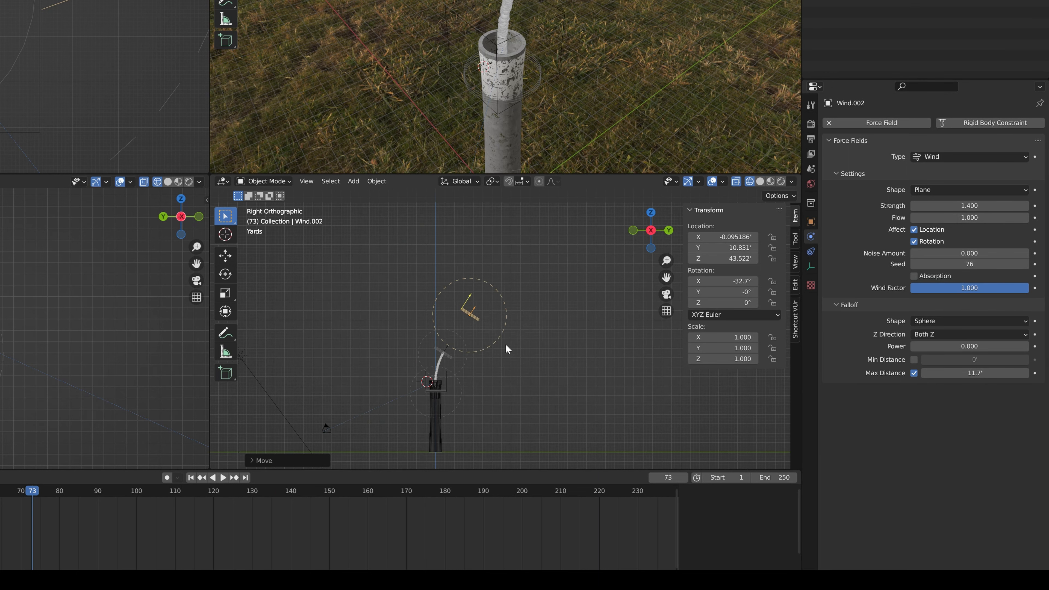
key("g")
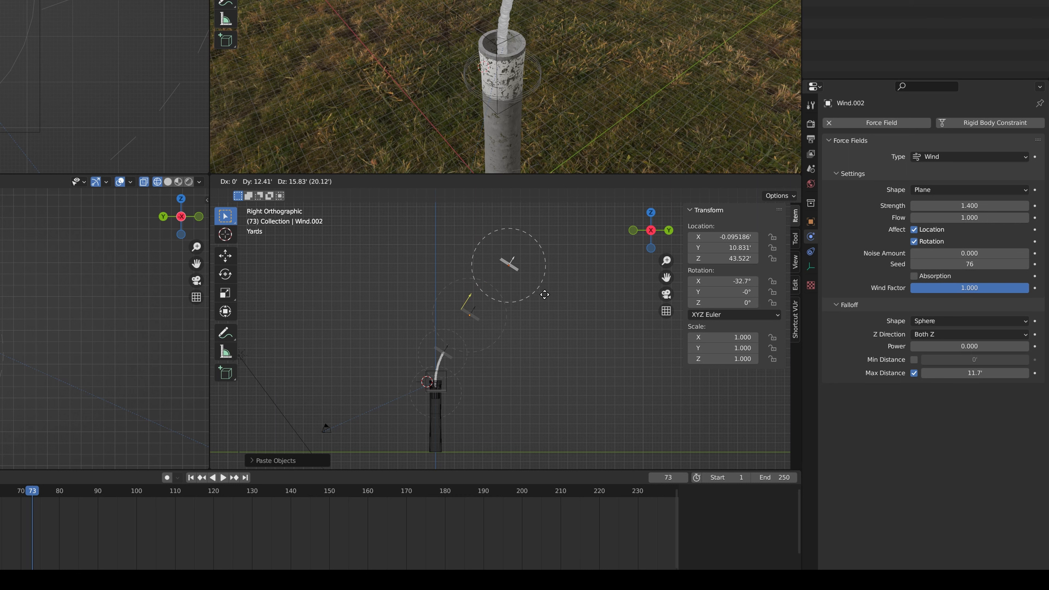
left_click(548, 298)
key("r")
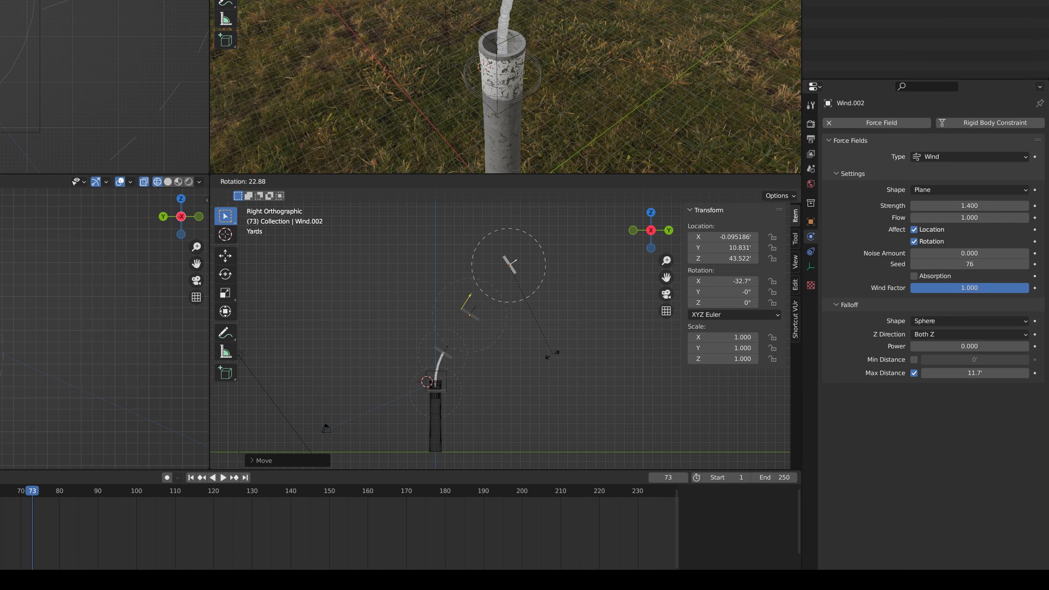
left_click(541, 357)
Tilt the third wind field to an X rotation of about -54.1°
left_click(474, 318)
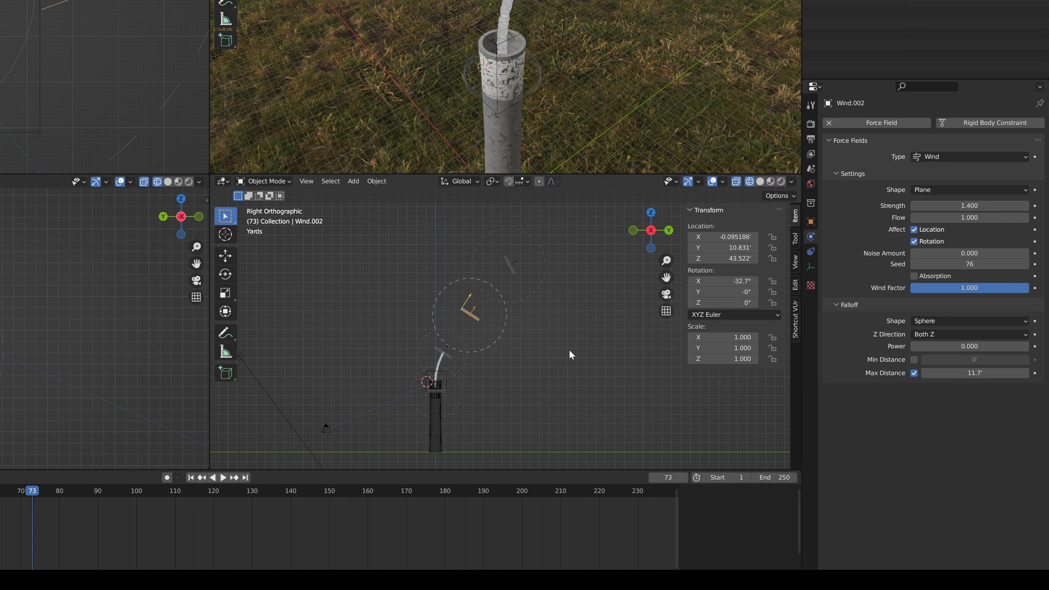
key("r")
left_click(542, 377)
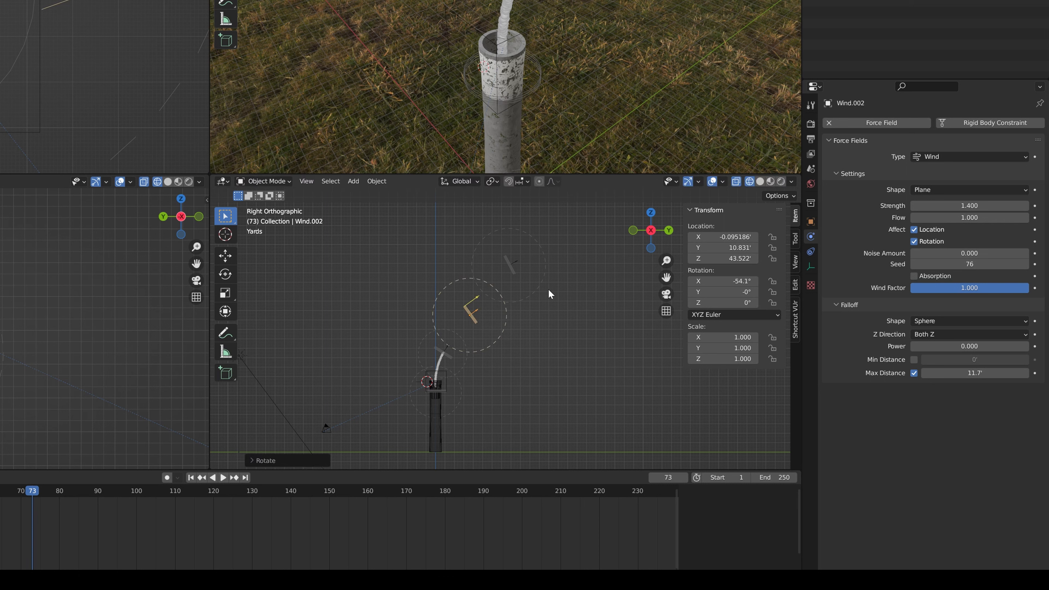
Move the topmost wind field to about Y 26.9 ft, Z 57.1 ft and set its Max Distance to about 15.1 ft
left_click(539, 295)
key("g")
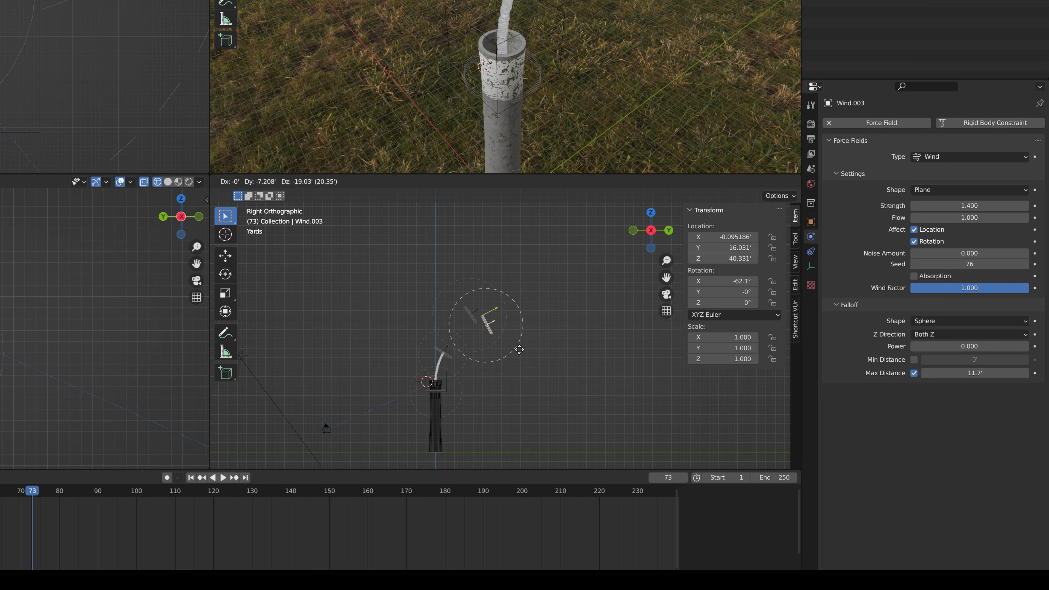
left_click(547, 310)
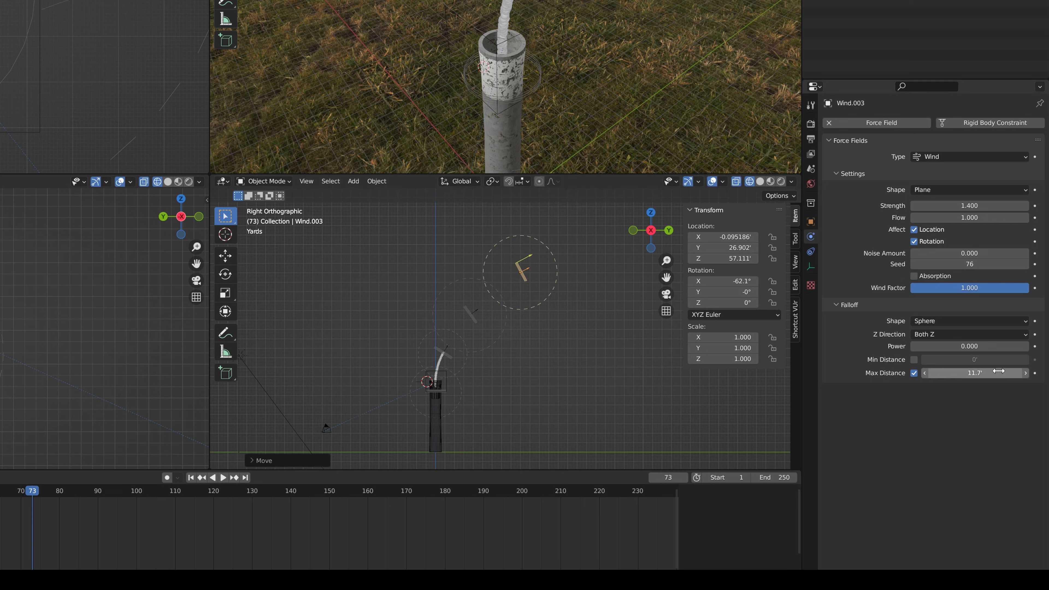
left_click_drag(987, 373, 1005, 373)
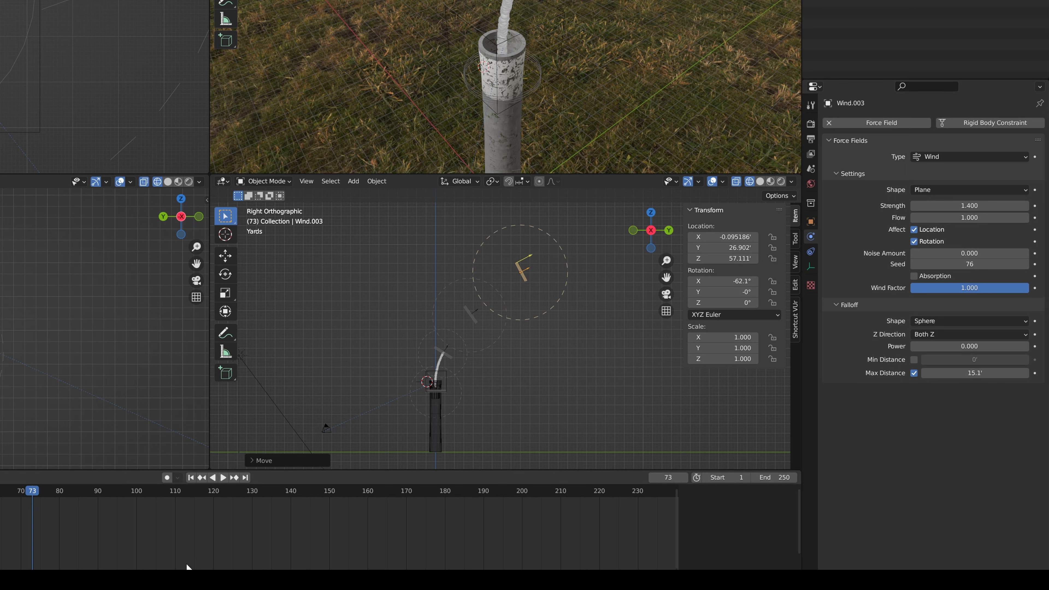
Replay the animation from the start to check how the particles rise toward the added wind fields
key("shift+Left")
key("space")
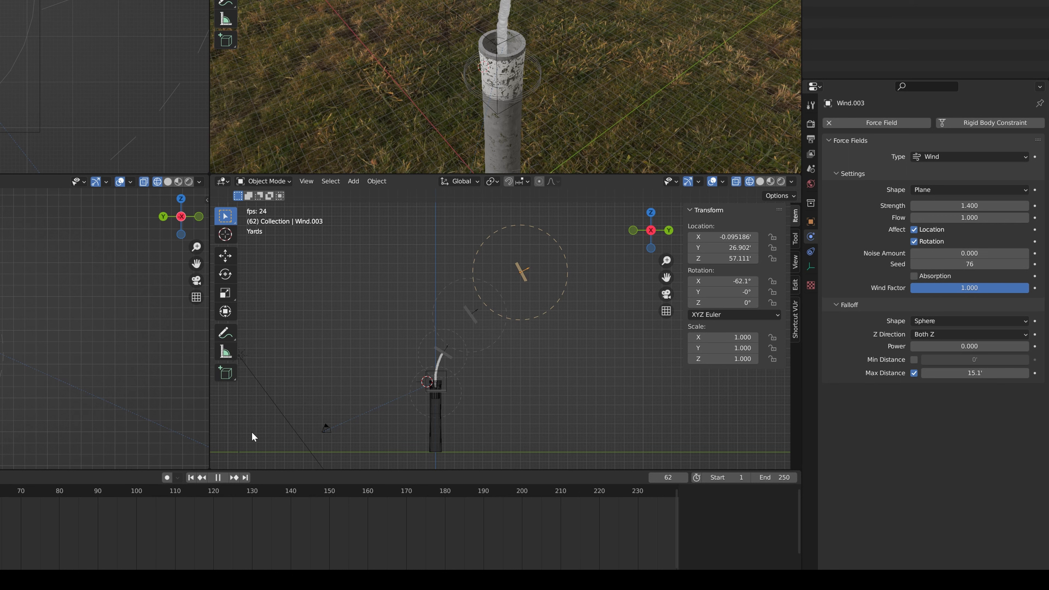
key("space")
Set the second wind field's Strength to 2.2, Noise Amount to 0.6 and Seed to 78
scroll(466, 348, "up", 6)
left_click(523, 306)
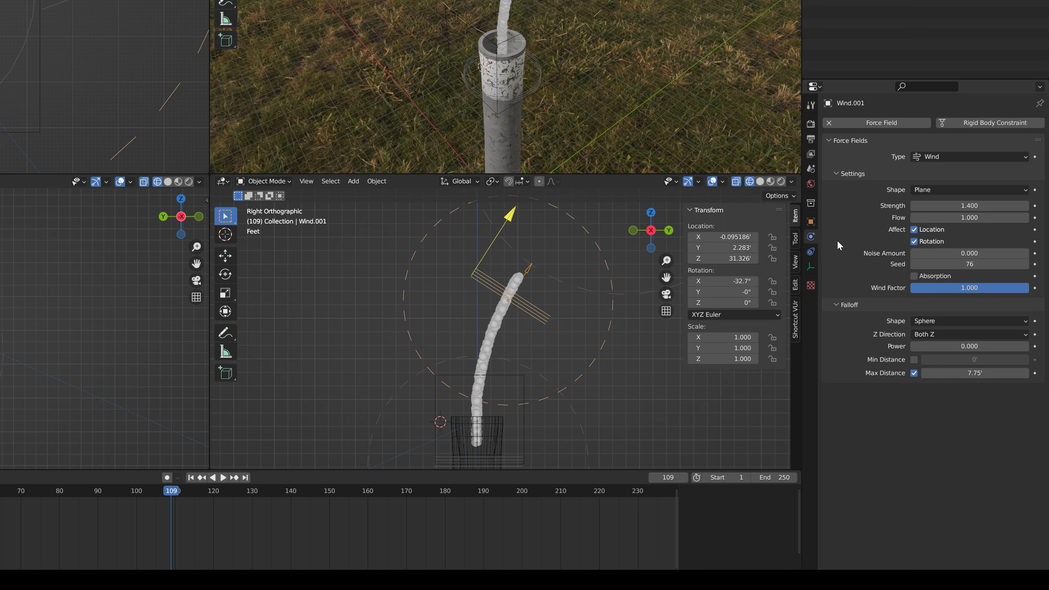
left_click(1026, 205)
left_click(1026, 206)
left_click(1026, 206)
left_click(1026, 206)
left_click(1026, 206)
left_click(1026, 253)
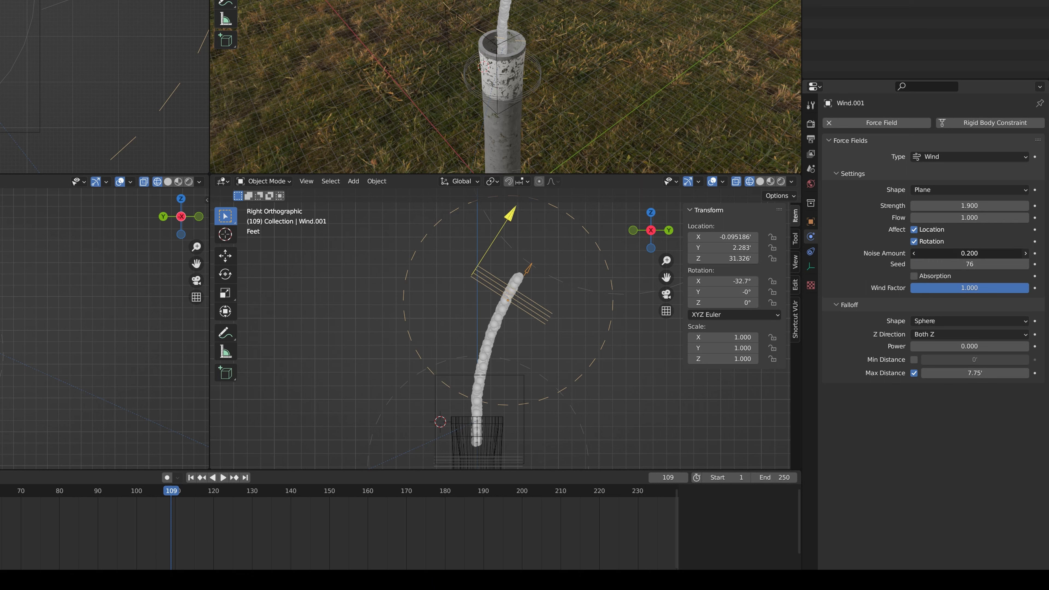
left_click(1026, 253)
left_click(1026, 253)
left_click(1026, 206)
left_click(1026, 206)
left_click(1026, 206)
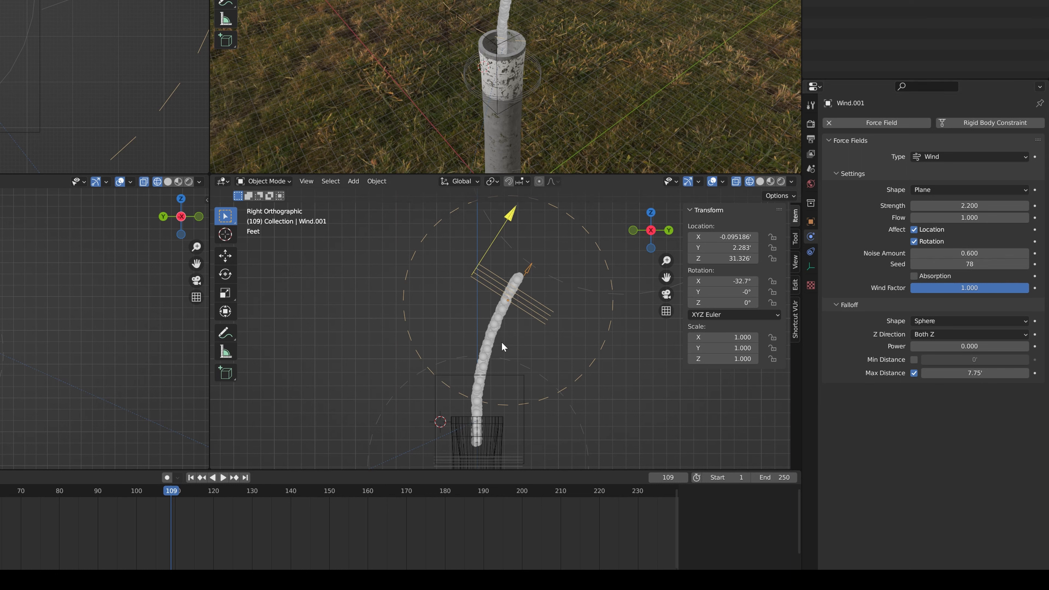
left_click(494, 337)
Set the third wind field's Strength to 2.5
middle_click_drag(526, 291, 456, 368, "shift")
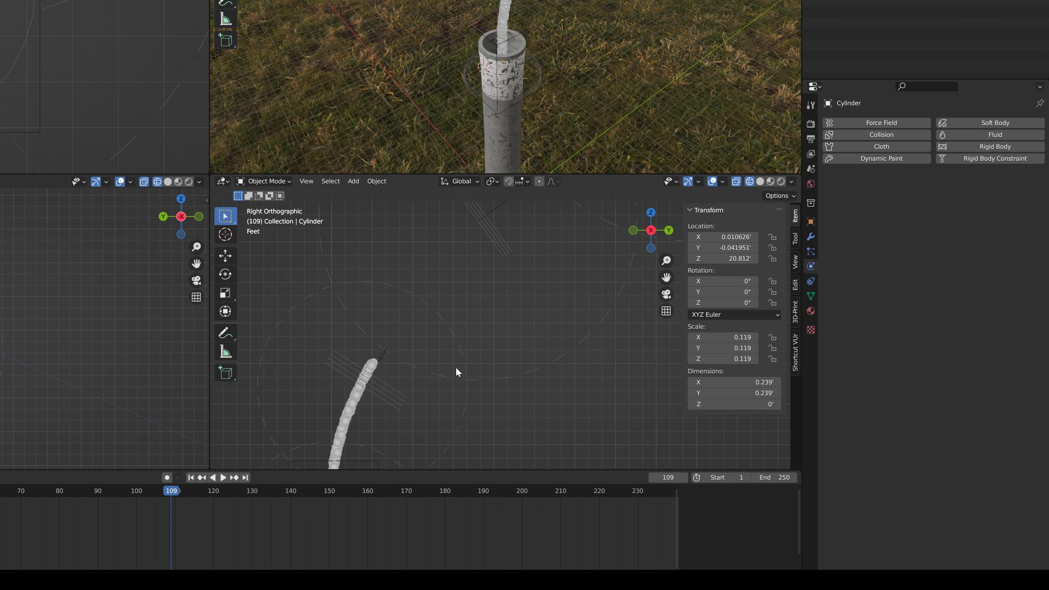
left_click(503, 246)
left_click(1026, 205)
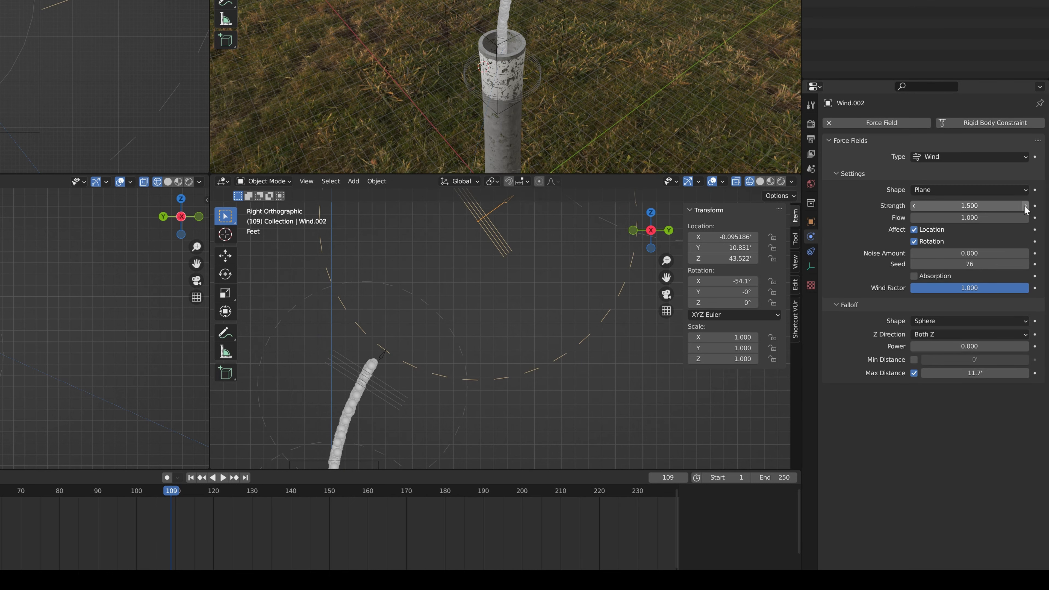
left_click(1026, 206)
left_click(1025, 205)
left_click(1025, 205)
left_click(457, 429)
middle_click_drag(569, 331, 533, 378, "shift")
left_click(475, 280)
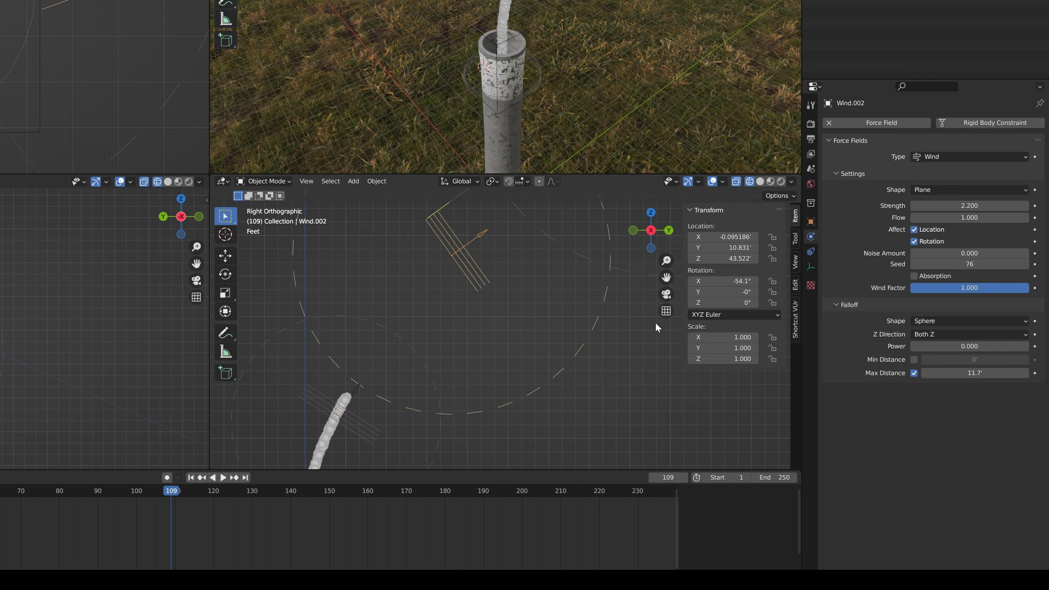
left_click(1025, 205)
left_click(1026, 206)
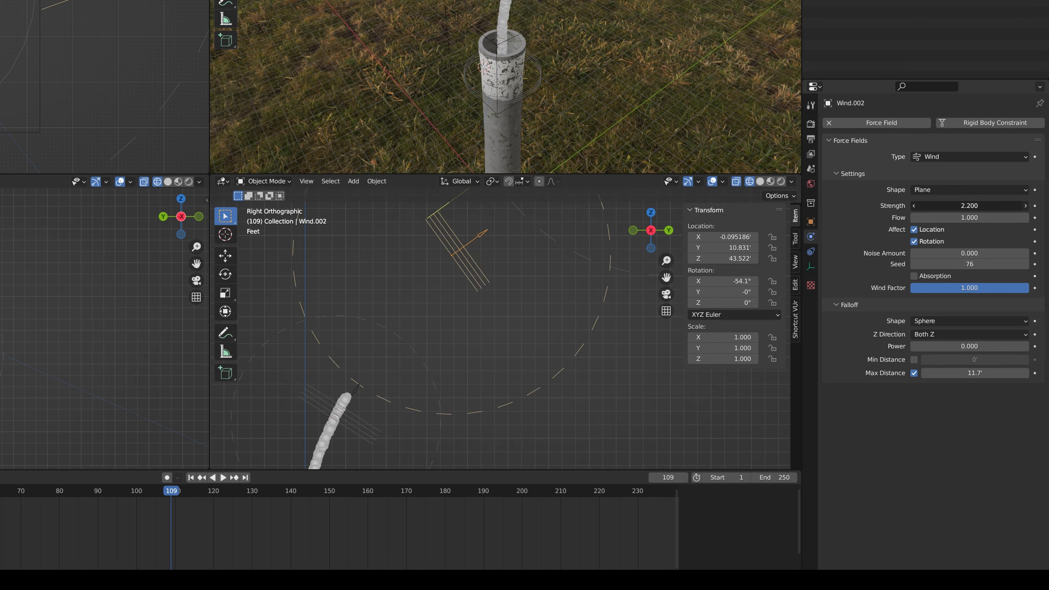
left_click(1025, 206)
left_click(440, 451)
left_click(491, 286)
Set the topmost wind field's Strength to 2.7
middle_click_drag(492, 286, 330, 445, "shift")
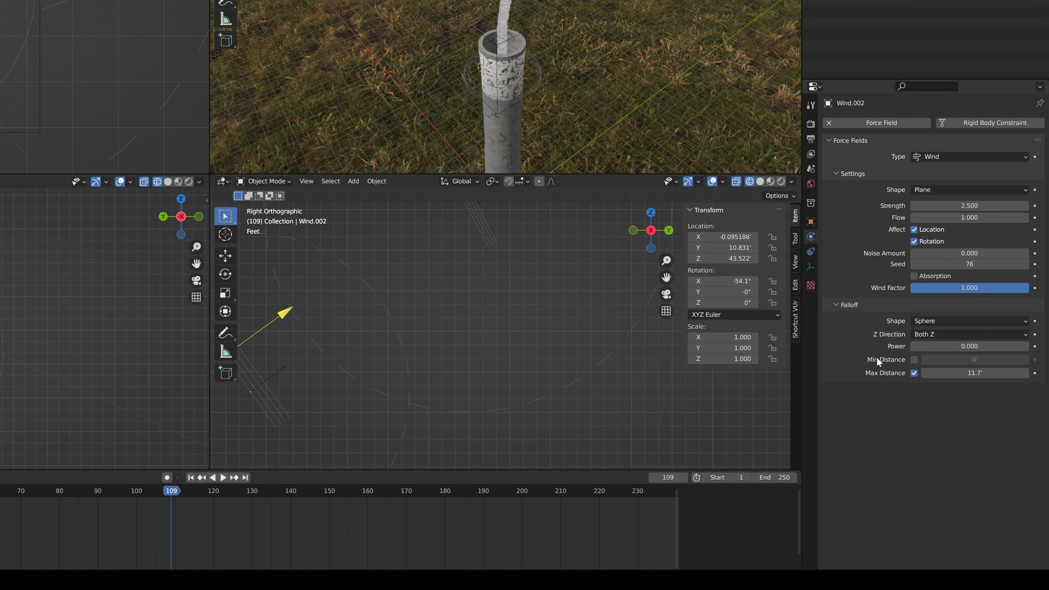
left_click(610, 355)
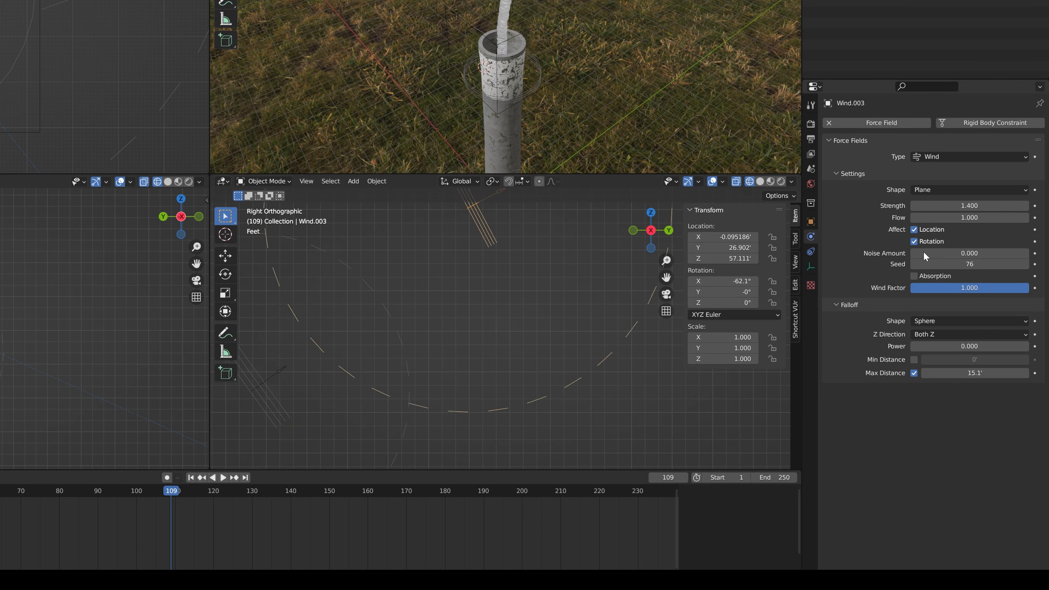
left_click(1026, 205)
left_click(1026, 205)
left_click(1026, 206)
left_click(1026, 205)
left_click(1026, 206)
left_click(1026, 205)
left_click(1026, 206)
left_click(1026, 206)
left_click(1026, 206)
left_click(1026, 205)
Replay the animation from the start to check how the stronger wind fields bend the particle column
scroll(455, 369, "down", 6)
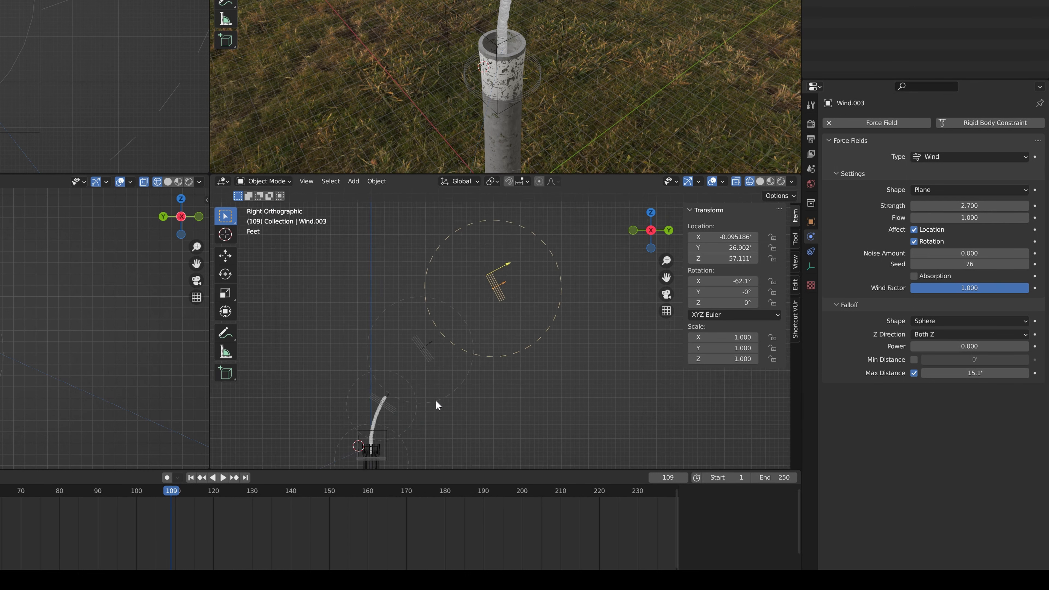
middle_click_drag(419, 412, 492, 359, "shift")
key("shift+Left")
key("space")
key("shift+Left")
key("space")
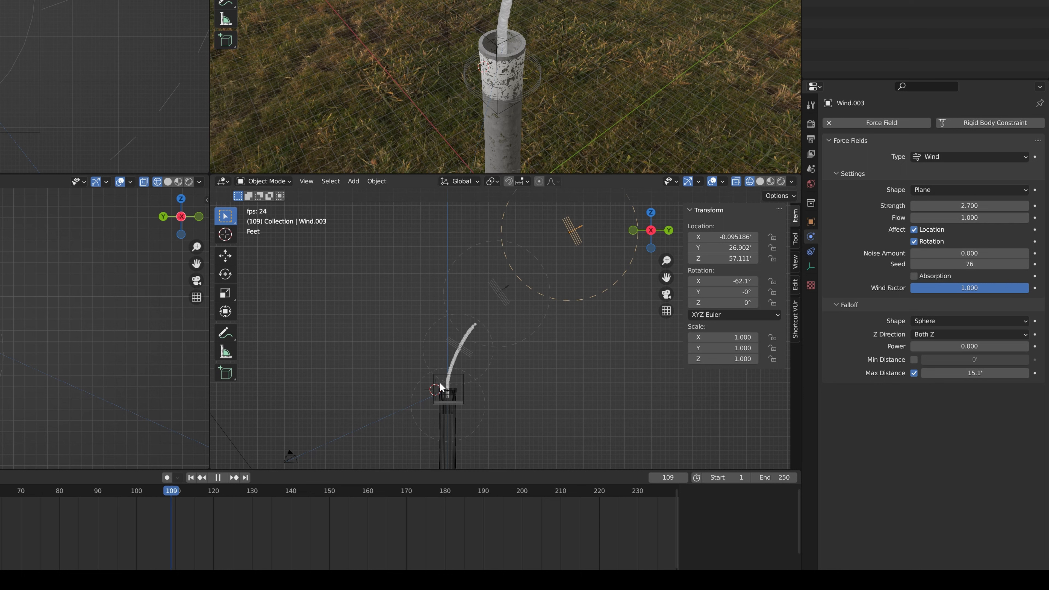
key("space")
Set the emitter cylinder's particle emission to Frame Start -300 and Lifetime 450
left_click(454, 366)
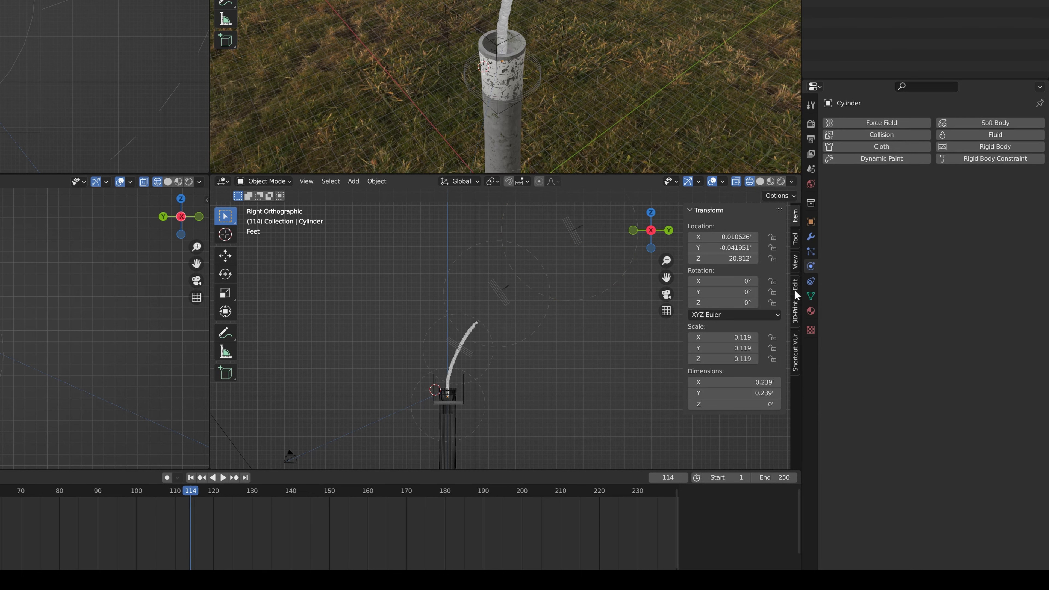
left_click(811, 251)
left_click(976, 244)
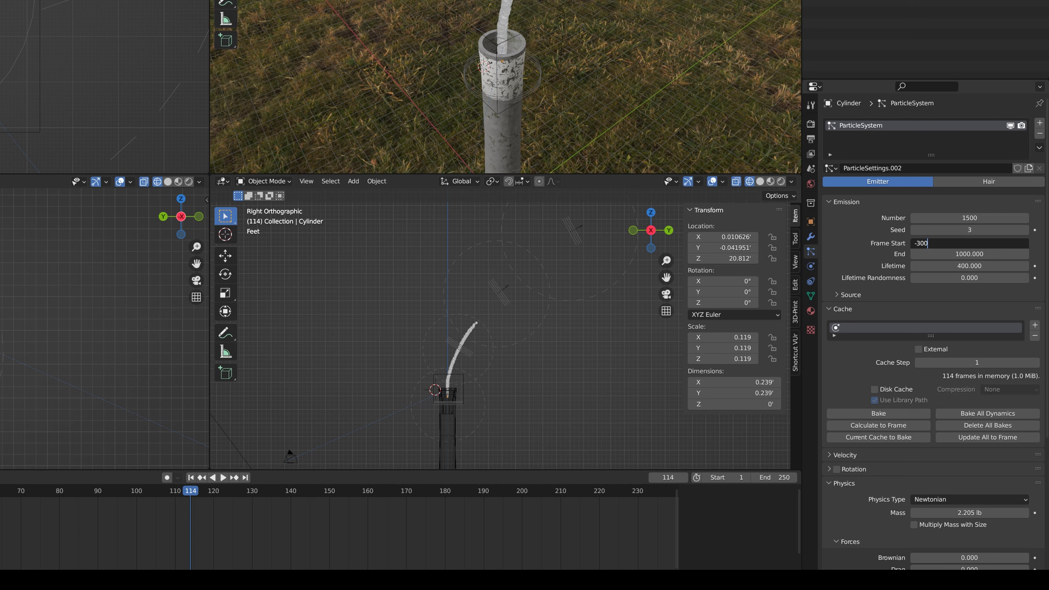
type("-300")
key("Tab")
key("Tab")
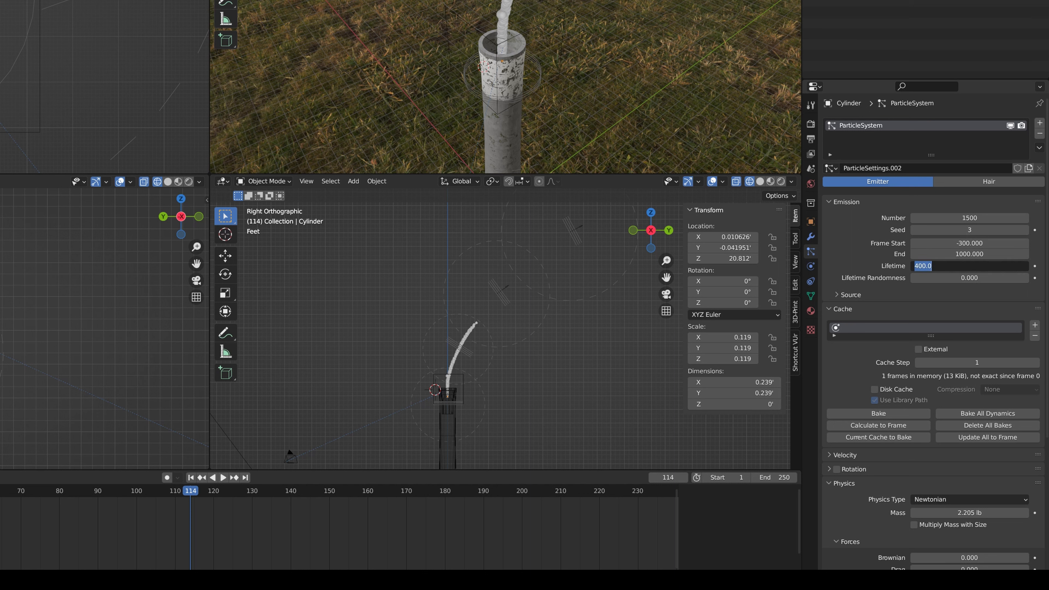
type("450")
key("Return")
Replay the simulation from the start and examine how far the particle column reaches toward the upper wind fields
key("shift+Left")
key("space")
scroll(542, 393, "up", 4)
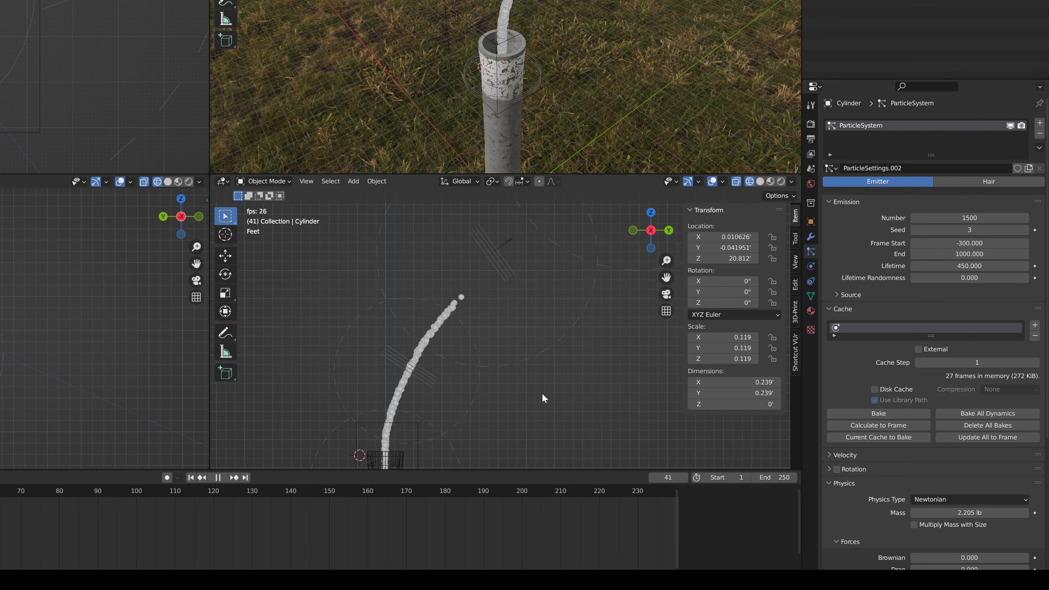
scroll(488, 383, "up", 3)
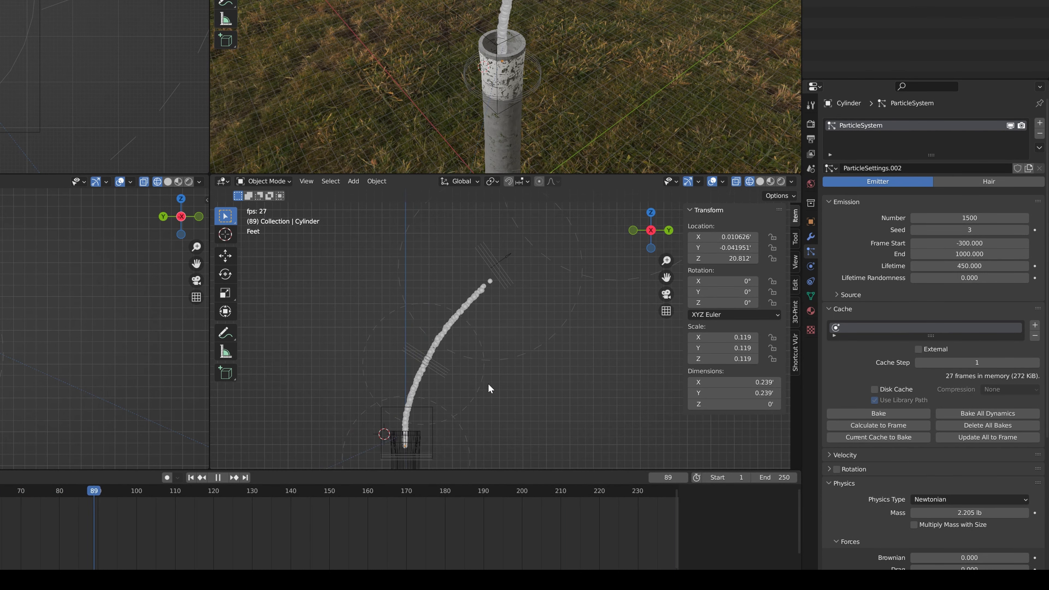
scroll(487, 383, "down", 2)
scroll(490, 364, "down", 4)
scroll(502, 369, "up", 3)
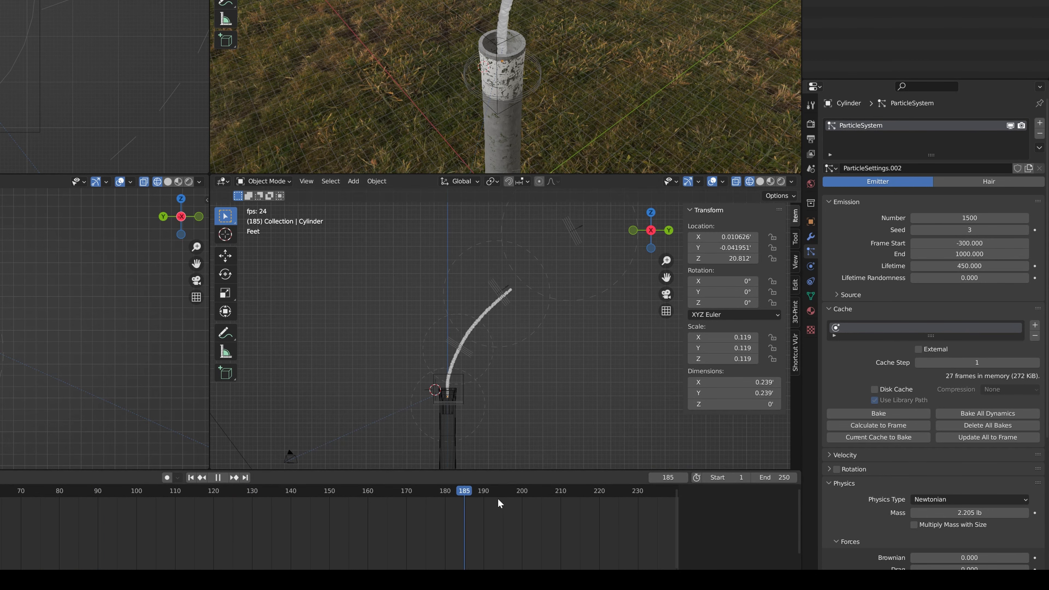
scroll(395, 438, "up", 1)
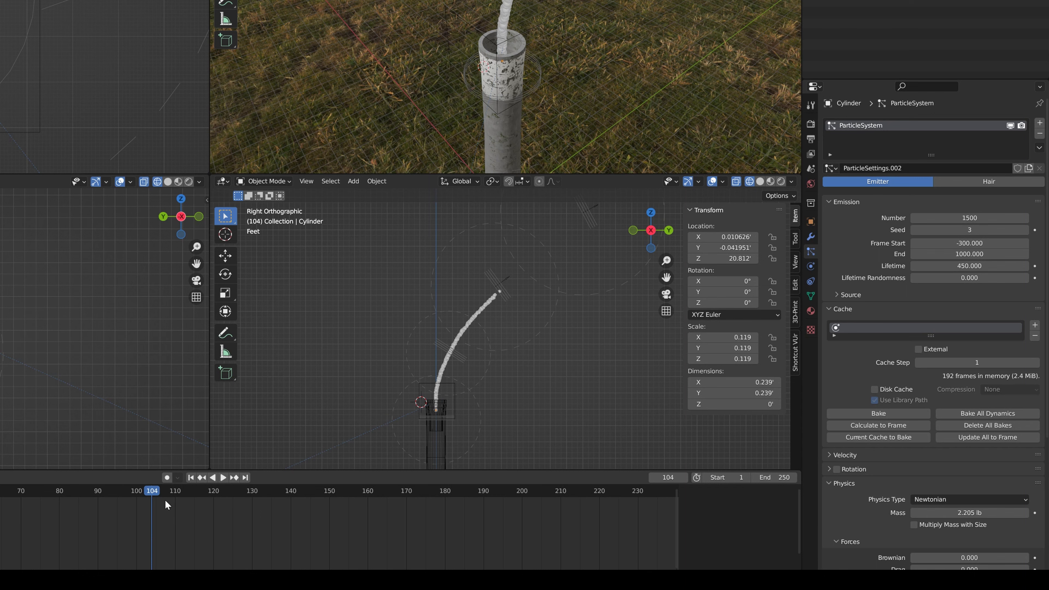
scroll(393, 397, "up", 3)
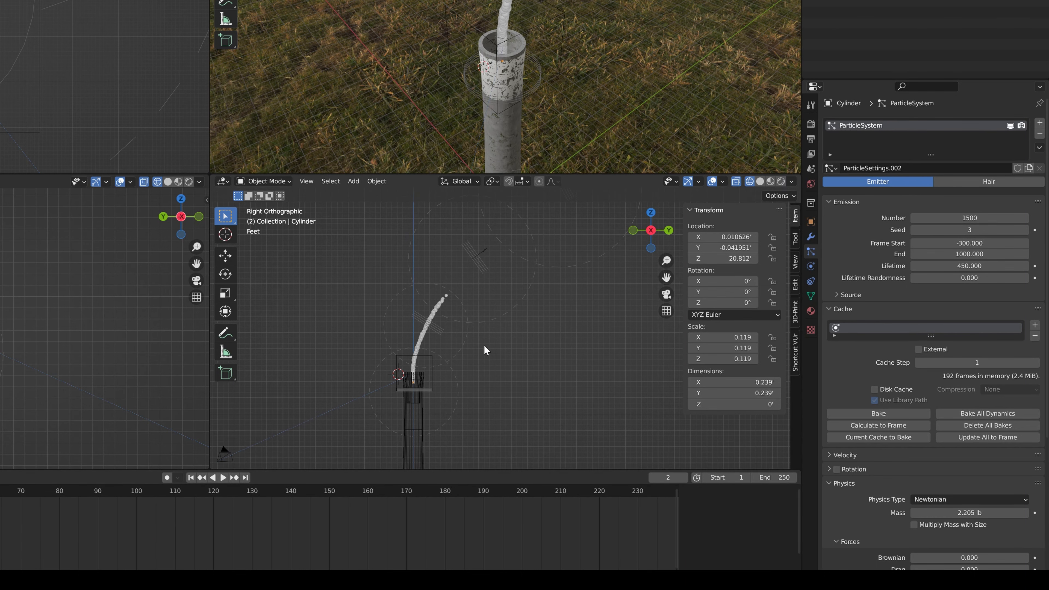
Insert rotation keyframes for the second wind field at frame 0
left_click(433, 358)
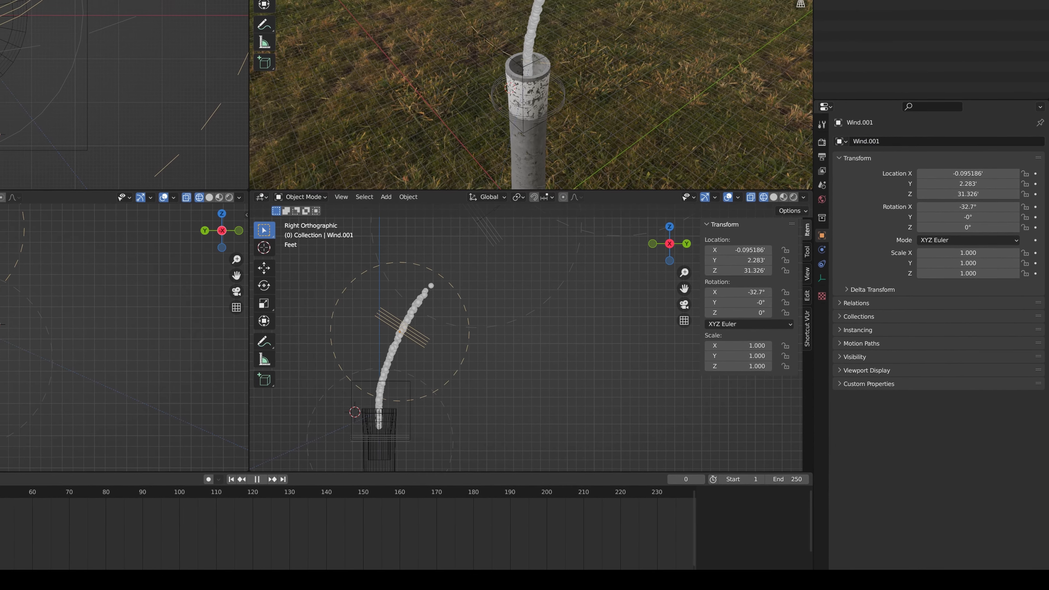
right_click(730, 283)
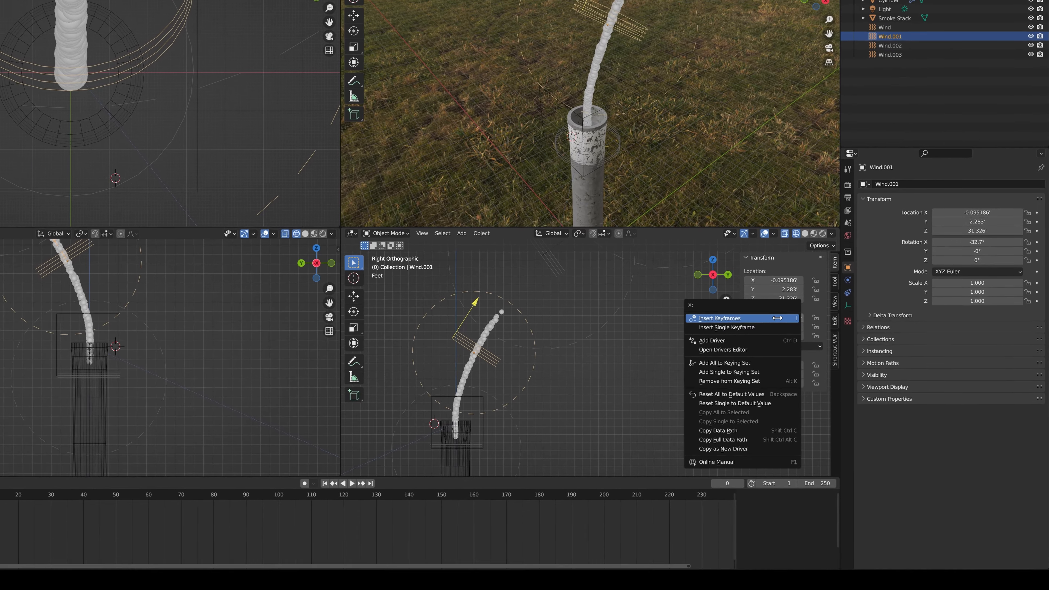
left_click(777, 318)
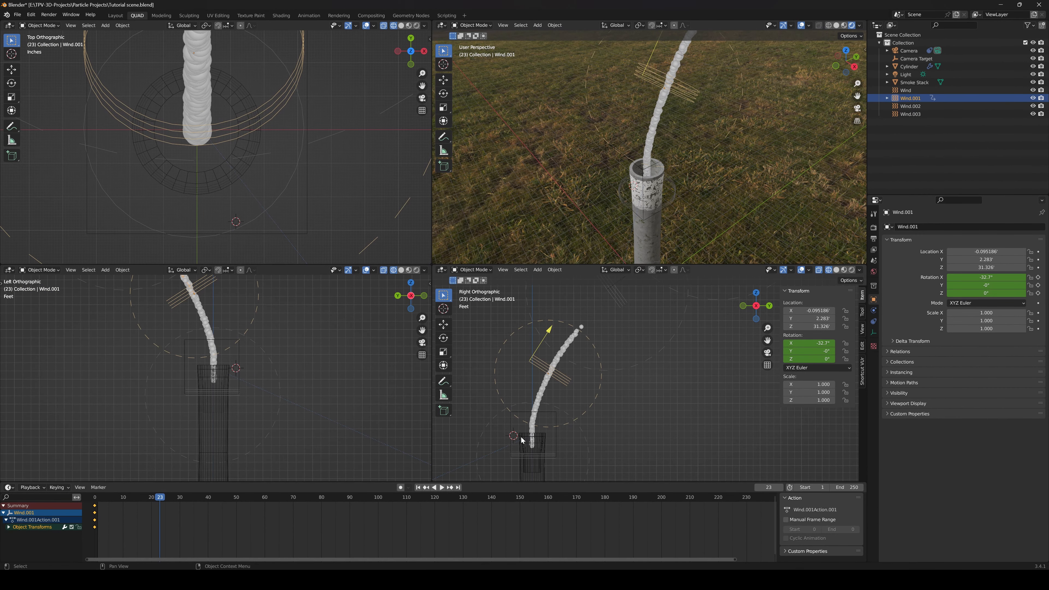
Rotate the second wind field to about -0.7° on X at frame 23, keyframe the rotation and resume playback
key("r")
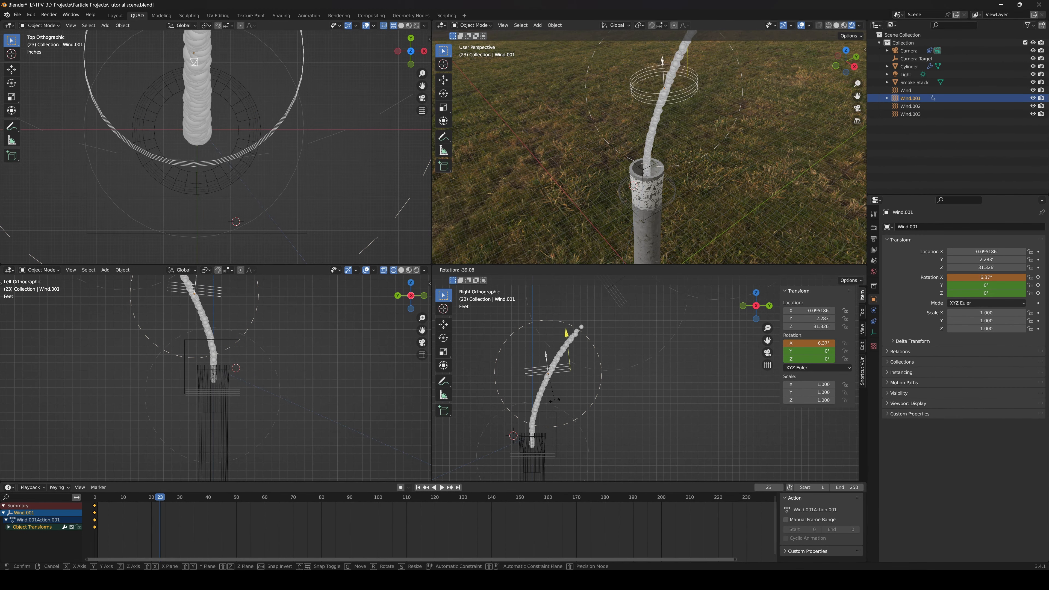
left_click(552, 405)
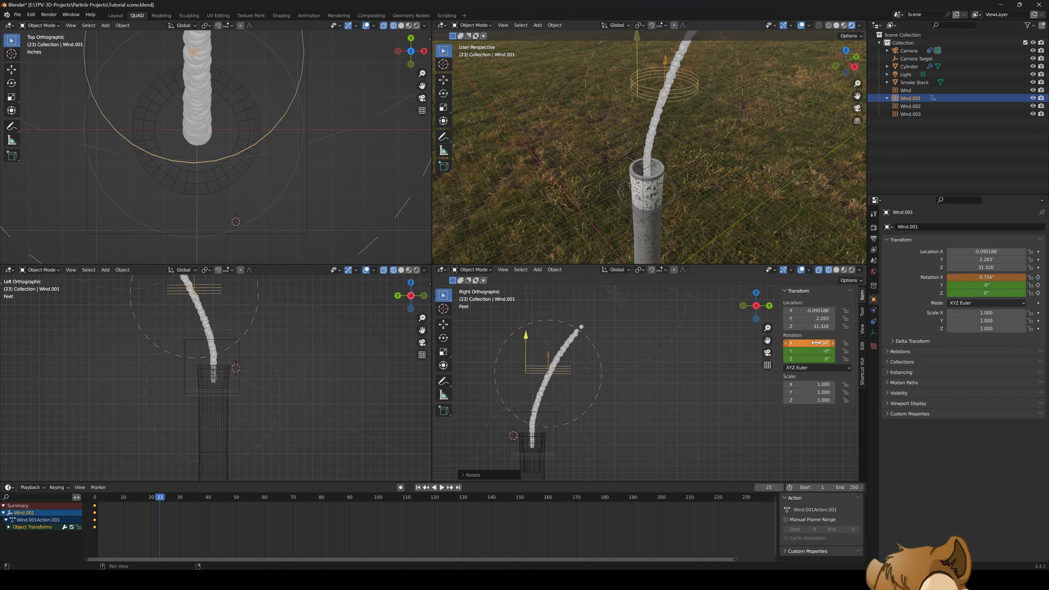
right_click(792, 344)
left_click(790, 355)
key("space")
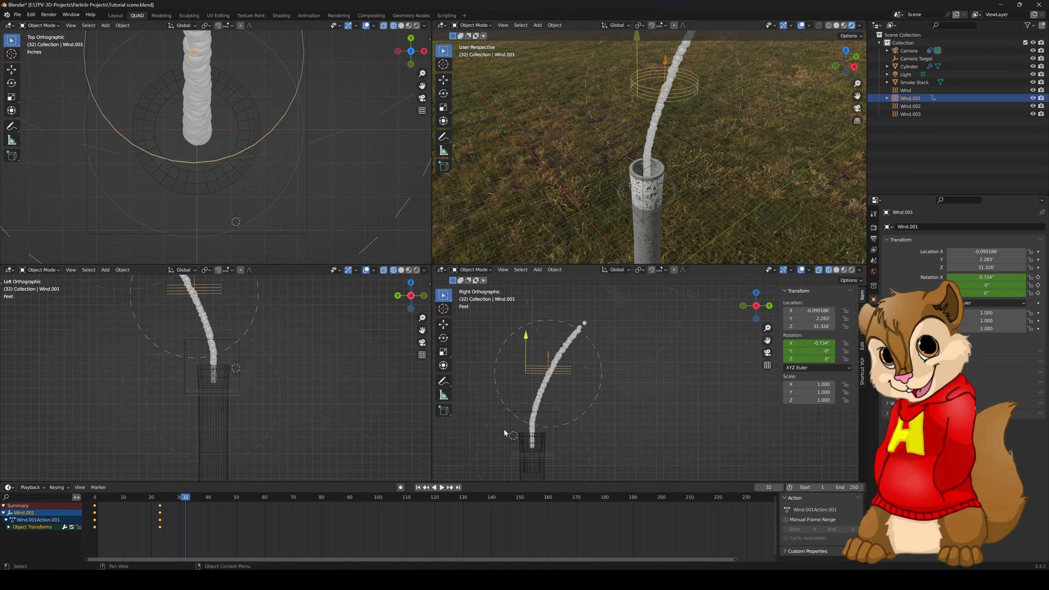
Rotate the second wind field to about -55.1° on X at frame 32 and keyframe the rotation
key("r")
left_click(771, 335)
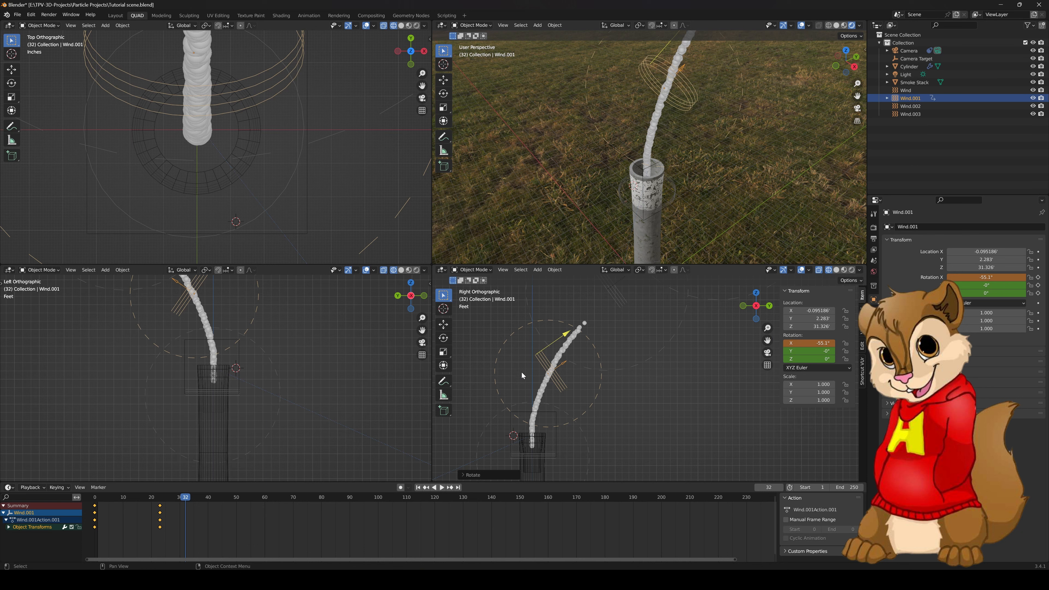
right_click(792, 344)
left_click(793, 347)
Advance to frame 48, rotate the second wind field to about -71.6° on X and keyframe the rotation
key("space")
mouse_move(247, 499)
left_mouse_down()
mouse_move(263, 499)
mouse_move(251, 499)
left_mouse_up()
left_click(231, 498)
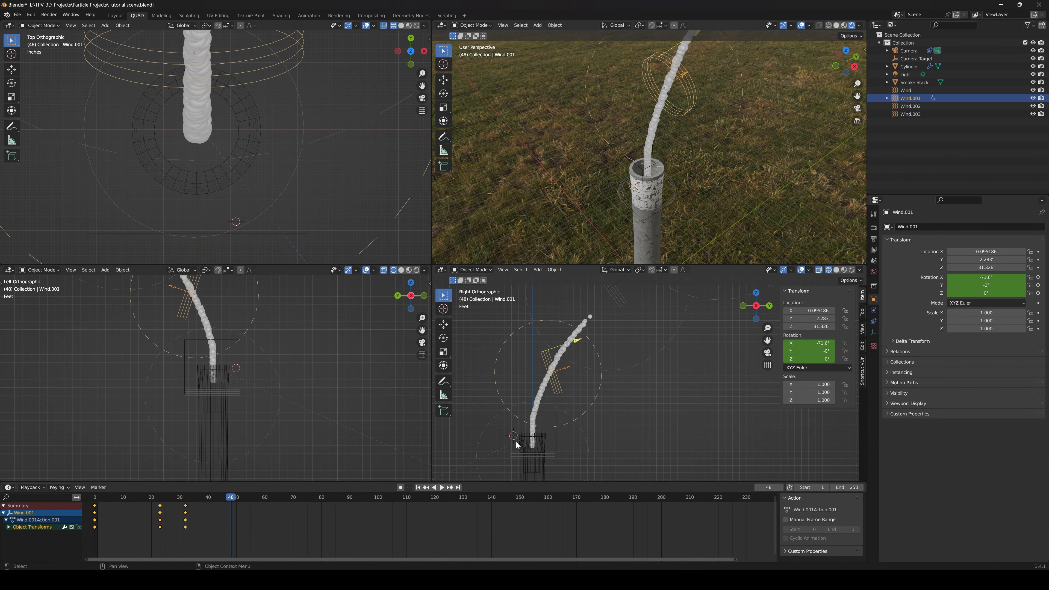
key("i")
Set the second wind field's X rotation to -32.7° at frame 53, keyframe it and play back the result
left_click_drag(232, 499, 266, 501)
left_click_drag(809, 343, 822, 343)
right_click(810, 344)
left_click(810, 348)
key("space")
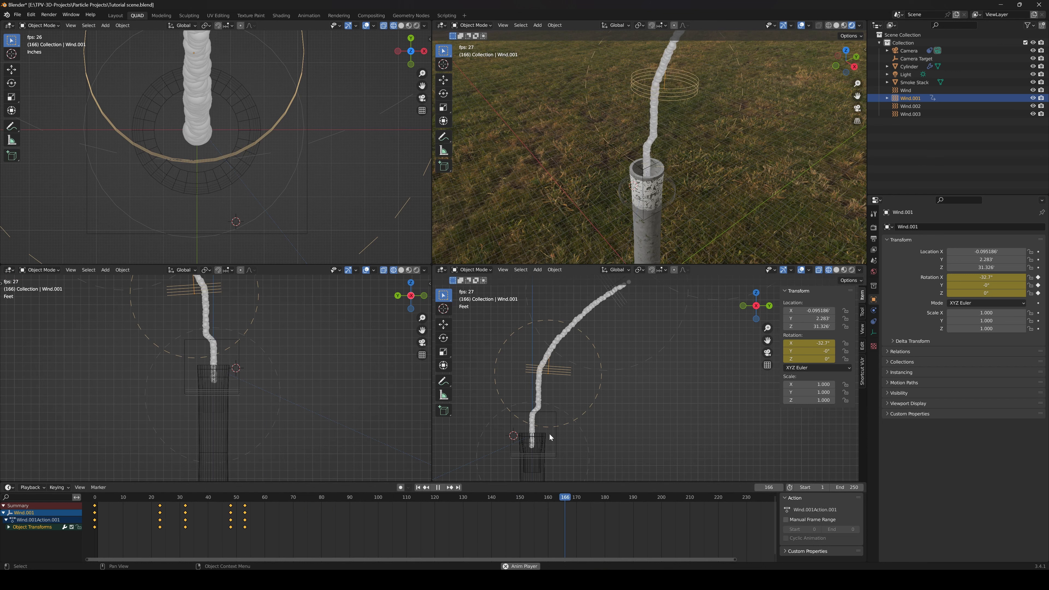
key("Escape")
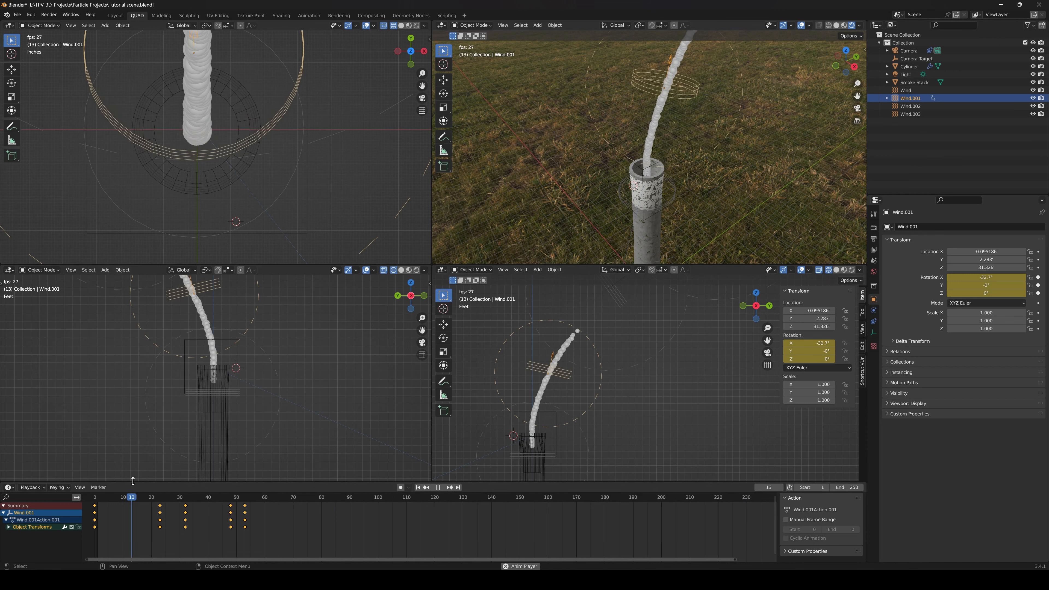
Set the second wind field's Noise Amount to 1.1 and play back the simulation
left_click(873, 346)
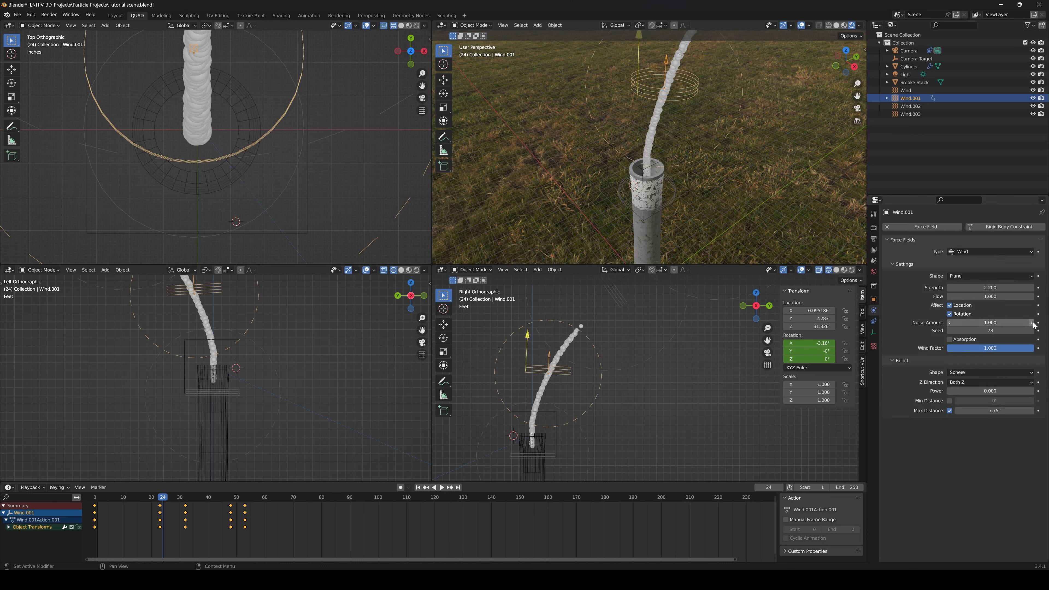
key("space")
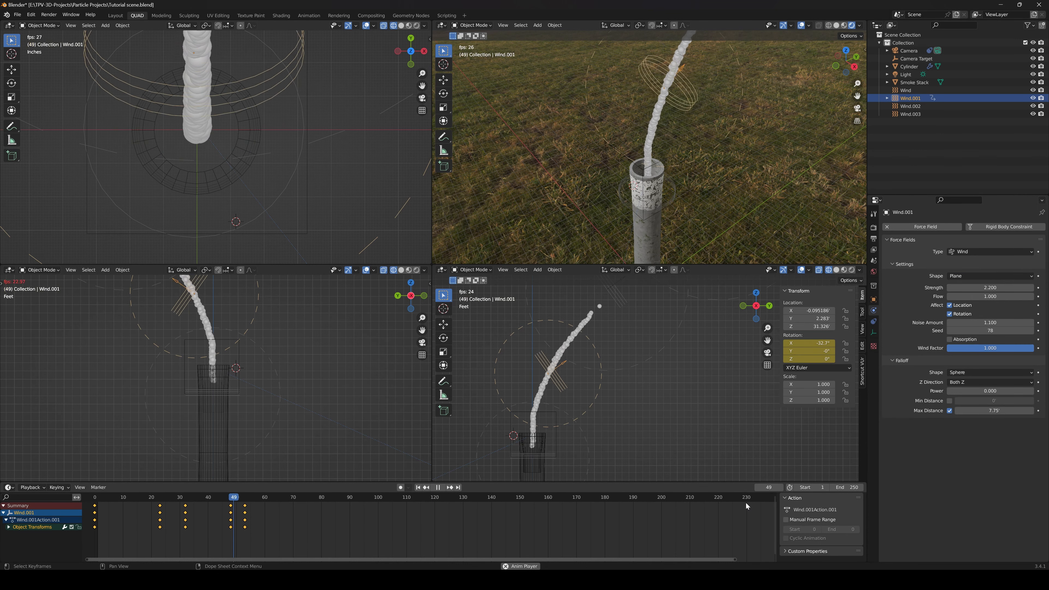
key("space")
Set the lowest wind field's Strength to 1.9 and replay the simulation from the start
left_click(588, 448)
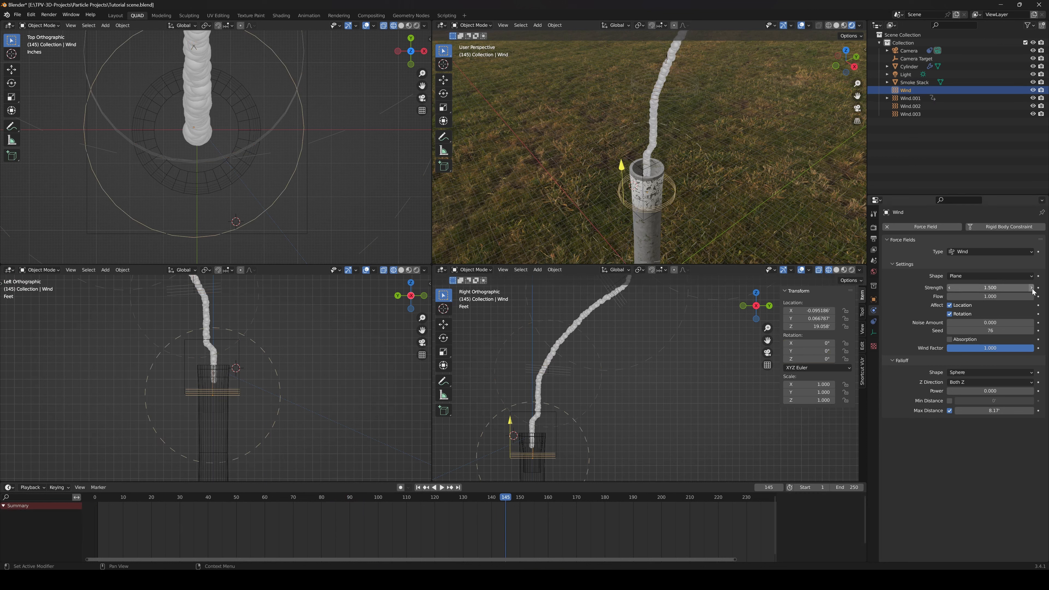
key("shift+Left")
key("space")
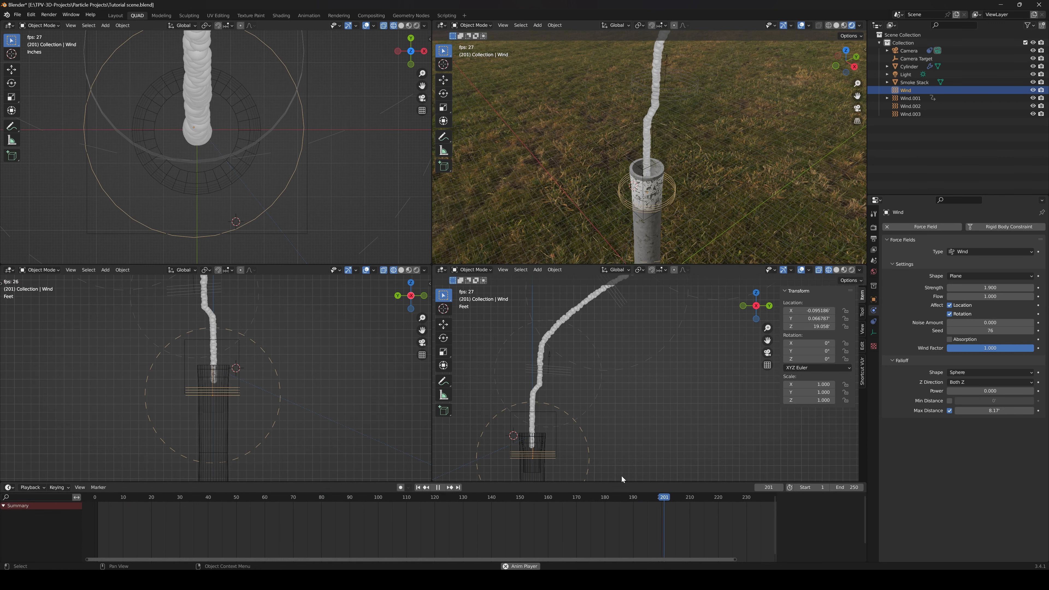
key("space")
Rotate the third wind field to about -83.1° on X at frame 3, keyframe the rotation and resume playback
scroll(590, 442, "down", 3)
left_click(611, 364)
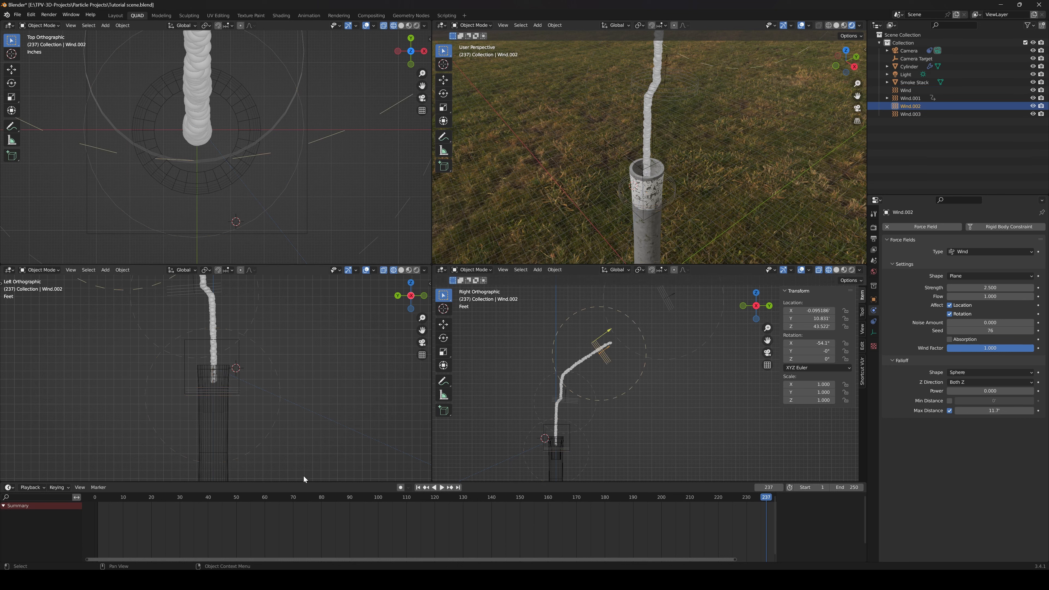
left_click(102, 498)
key("r")
left_click(653, 400)
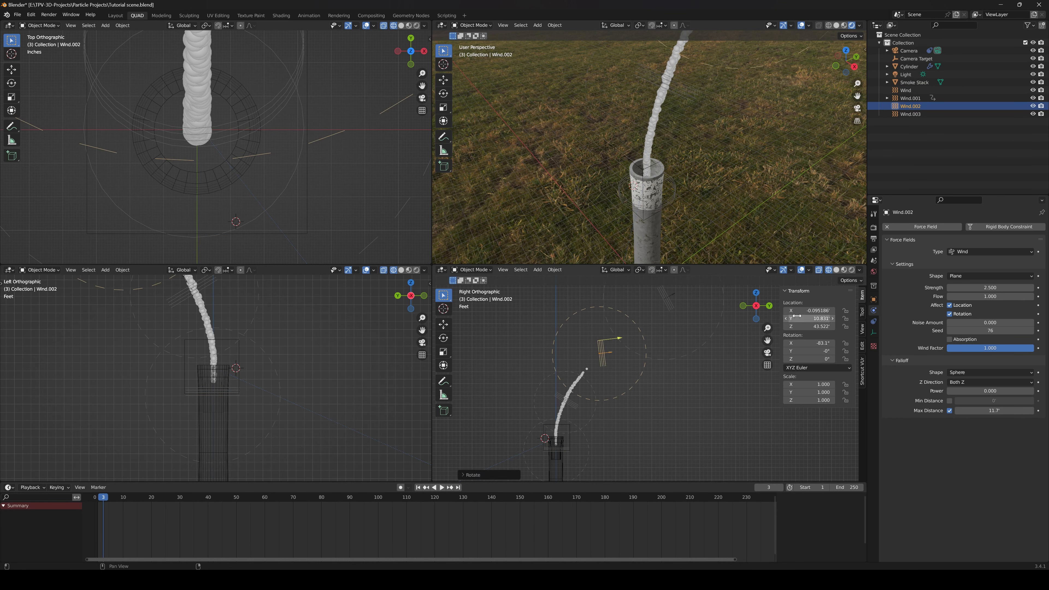
key("i")
key("space")
left_click(185, 457)
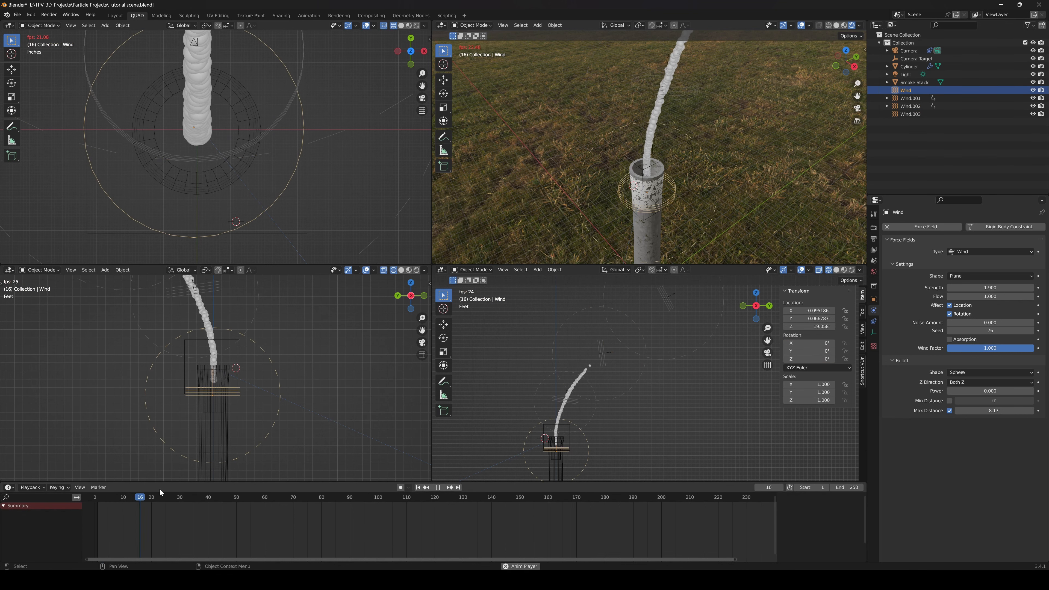
Rotate the third wind field to about -39.4° on X at frame 20, keyframe it and play on to frame 54
left_click(604, 353)
key("r")
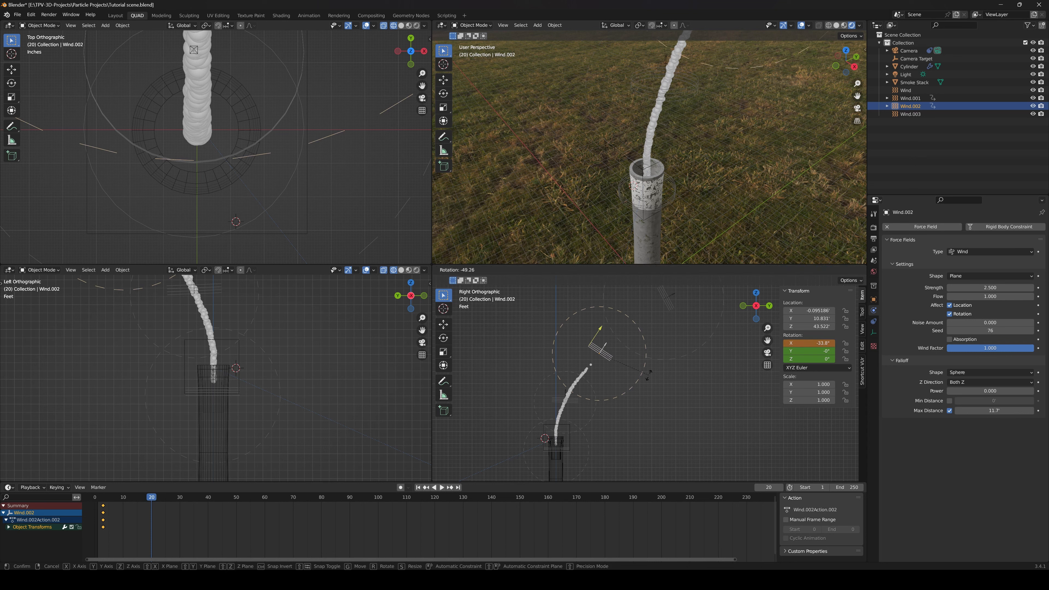
left_click(647, 379)
right_click(810, 343)
left_click(811, 343)
key("space")
Rotate the third wind field to about -71.1° on X at frame 54, keyframe it and replay from the start
key("space")
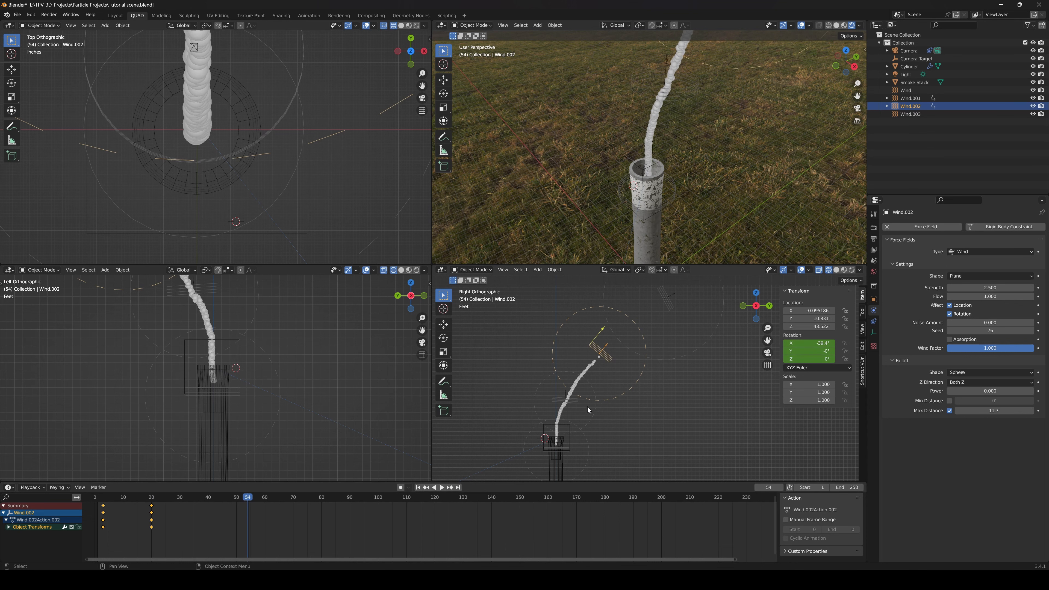
key("r")
left_click(616, 421)
right_click(811, 349)
left_click(810, 350)
left_click_drag(248, 497, 83, 498)
key("space")
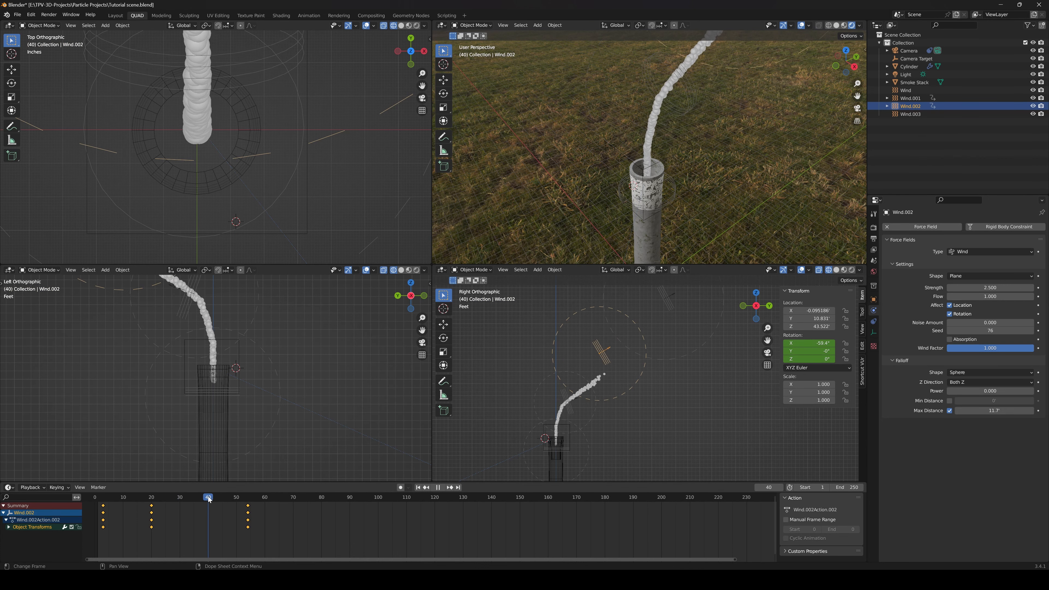
Rotate the third wind field to about -19.5° on X at frame 44, keyframe the rotation and review the playback
key("space")
key("r")
left_click(637, 414)
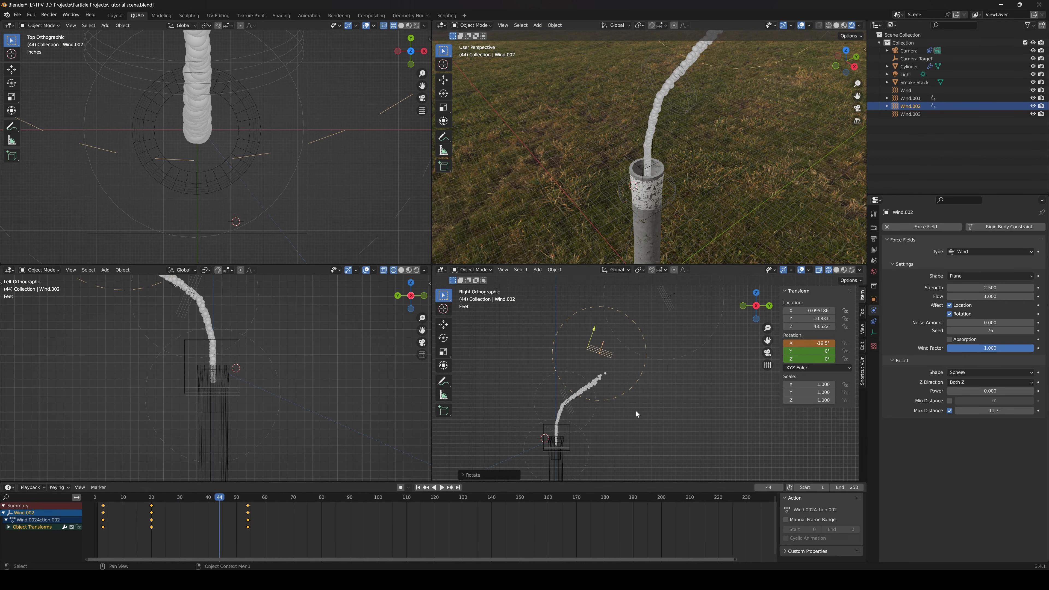
key("i")
key("space")
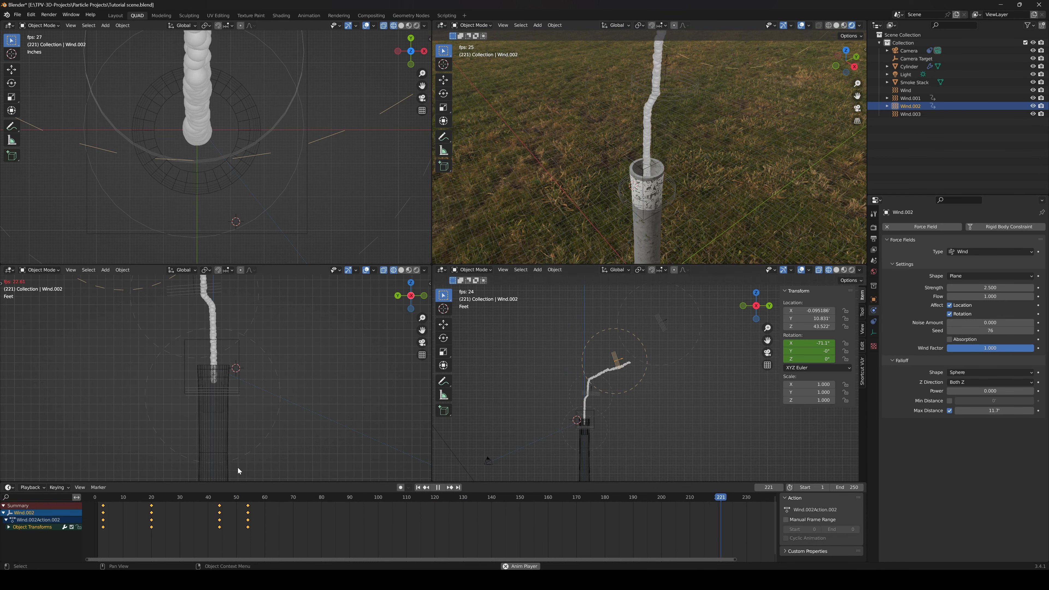
scroll(603, 409, "up", 5)
middle_click_drag(530, 455, 668, 420)
Set the emitter cylinder's particle velocity Randomize to 0.15 and replay the simulation from the start
scroll(661, 422, "down", 2)
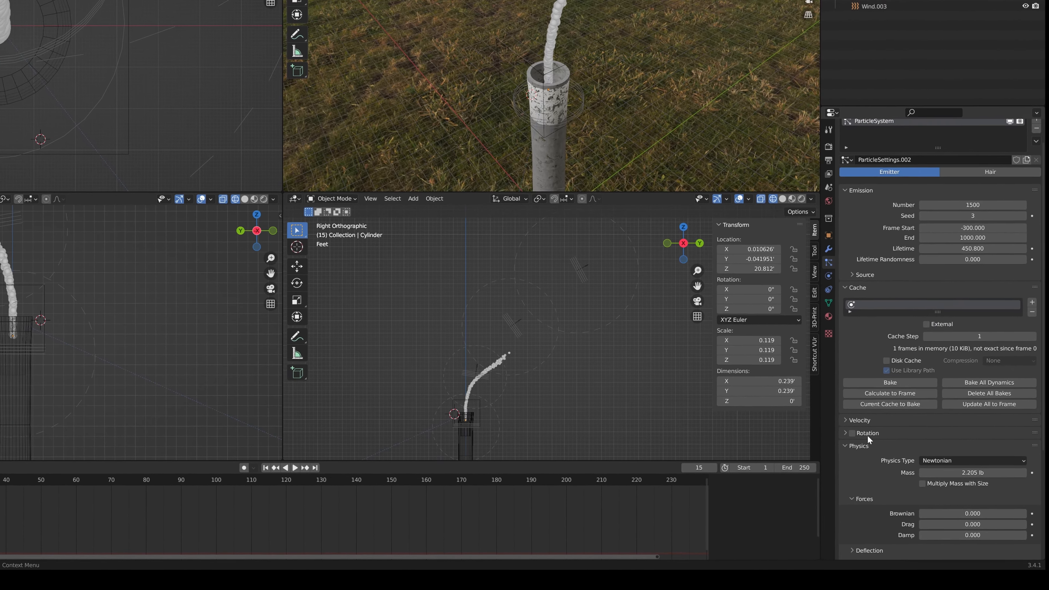
left_click(831, 409)
scroll(831, 400, "down", 4)
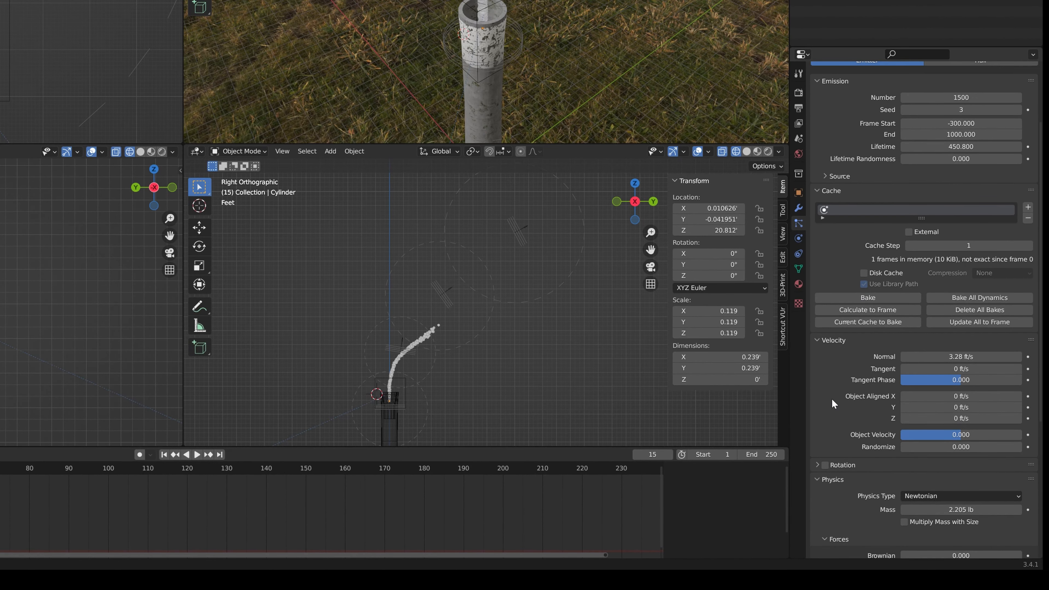
scroll(994, 393, "down", 3)
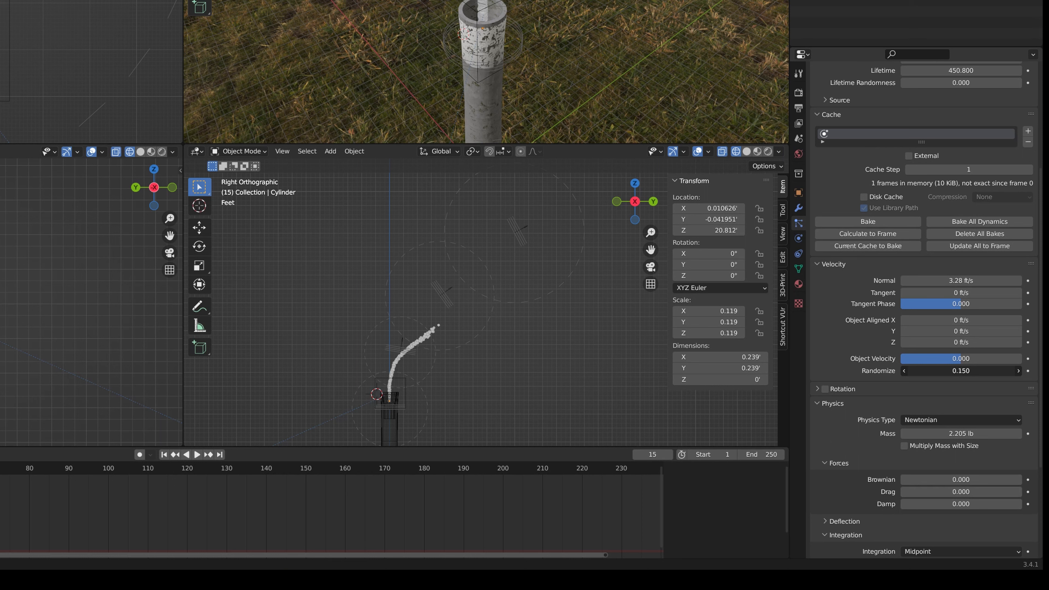
key("shift+Left")
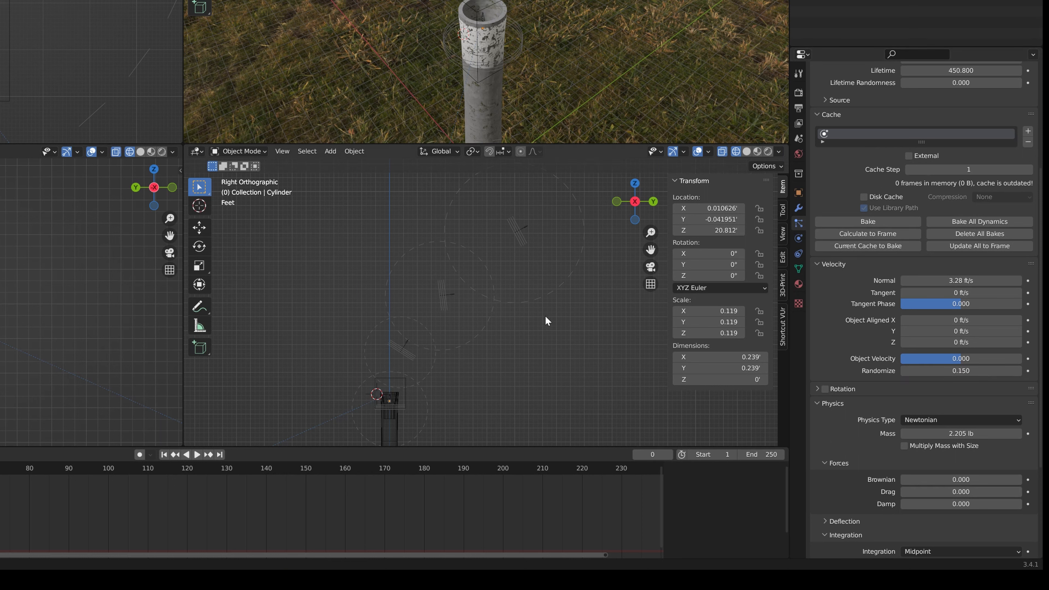
key("space")
scroll(411, 399, "up", 5)
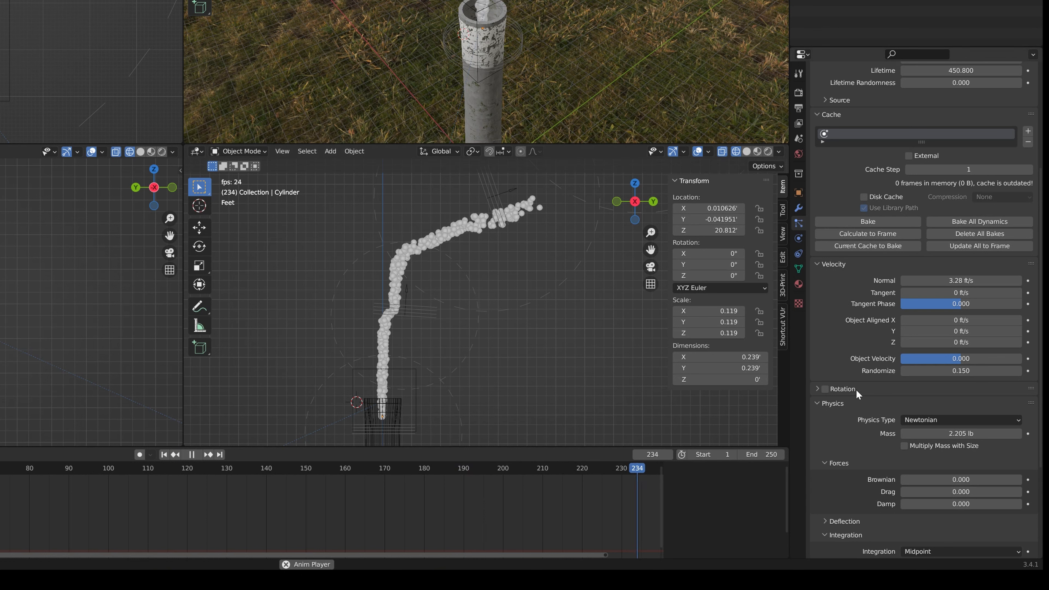
key("space")
Enable particle Rotation with Randomize 0.47, Phase -0.343 and Randomize Phase 1.003, and replay the simulation
left_click(818, 390)
left_click(826, 389)
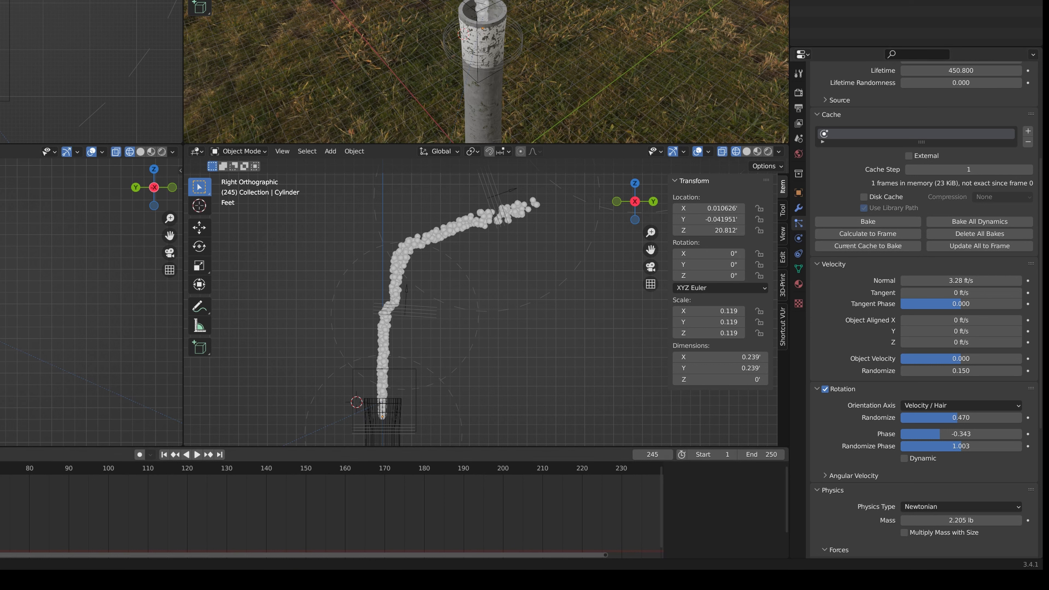
key("space")
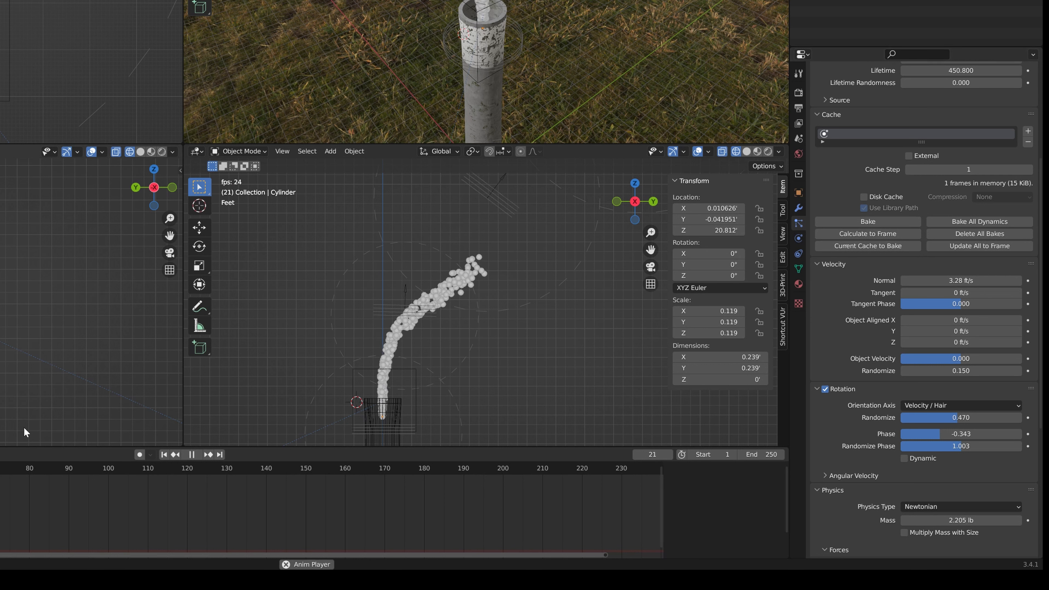
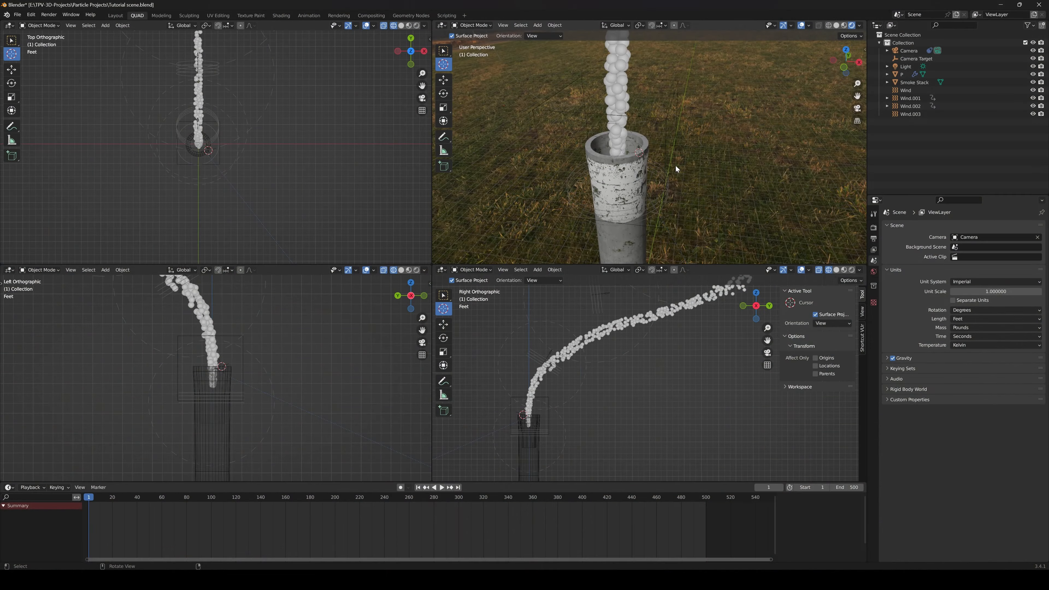
Add a UV sphere with 18 segments, 15 rings and a 1' radius beside the smoke stack's rim
mouse_move(676, 167)
middle_mouse_down()
mouse_move(642, 167)
mouse_move(657, 170)
middle_mouse_up()
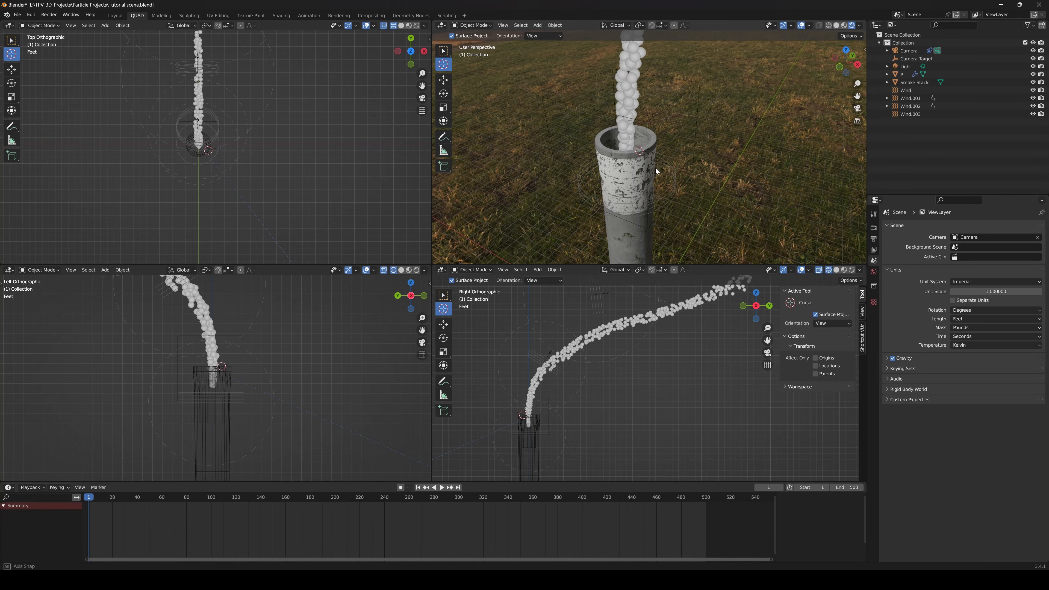
scroll(650, 173, "up", 2)
scroll(645, 174, "down", 2)
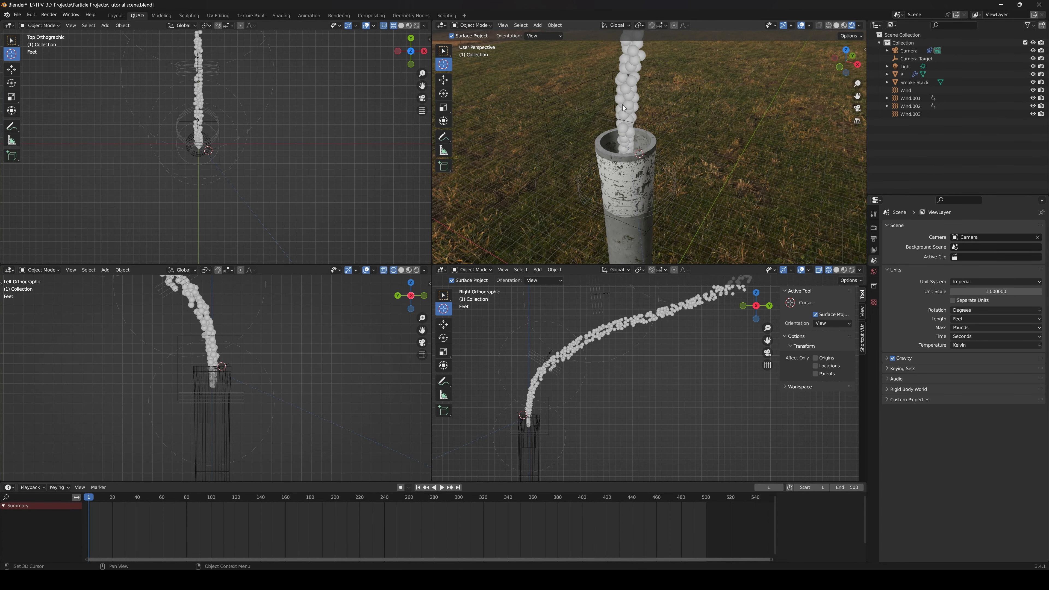
key("shift+a")
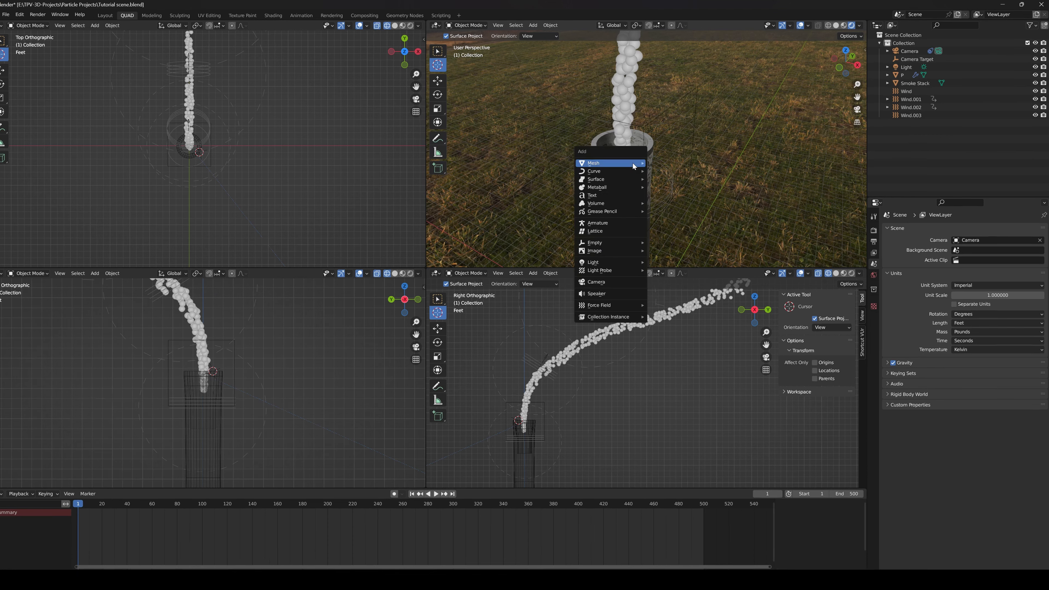
mouse_move(630, 169)
left_click(680, 192)
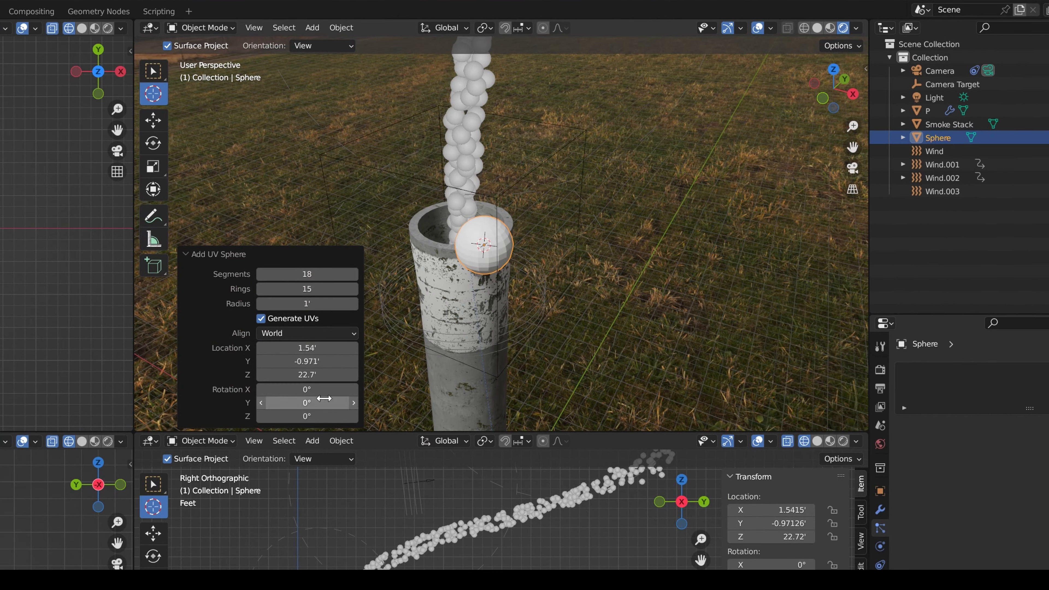
Apply smooth shading to the new UV sphere beside the smoke stack
scroll(473, 277, "up", 2)
middle_click_drag(491, 291, 521, 269)
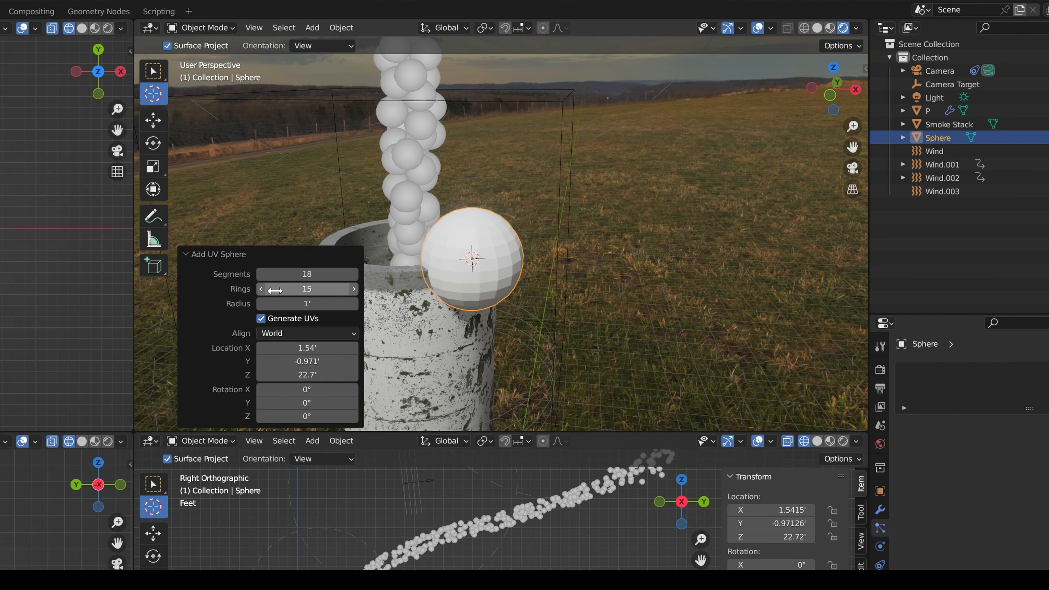
scroll(457, 300, "up", 1)
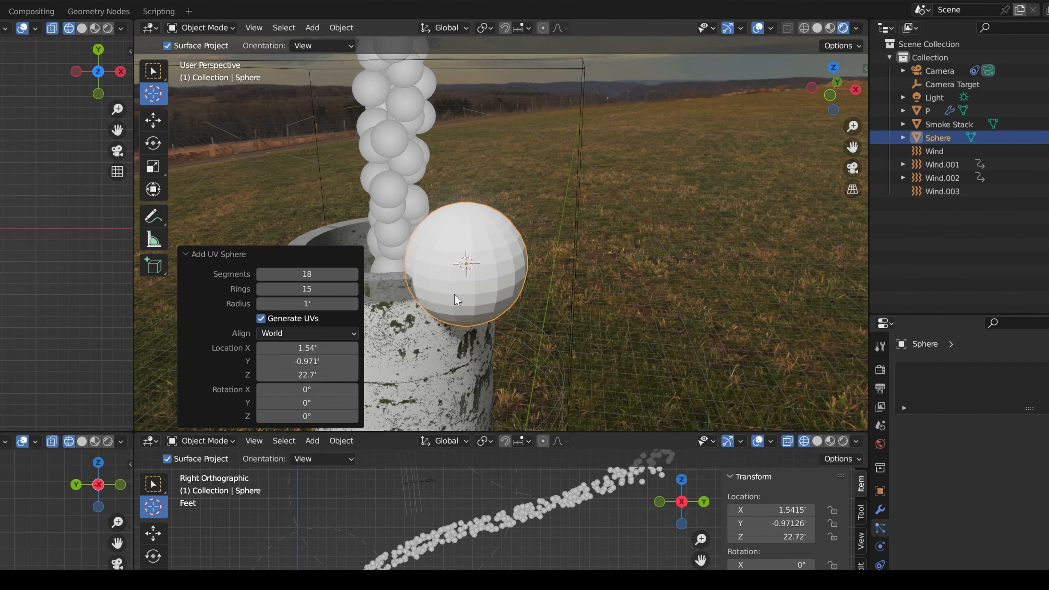
left_click(353, 28)
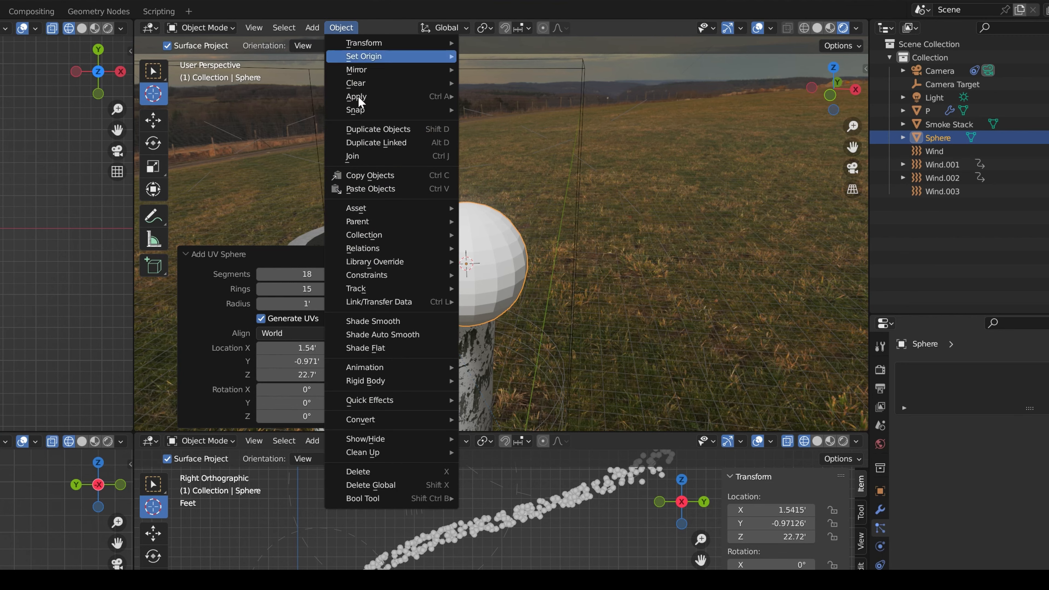
left_click(394, 324)
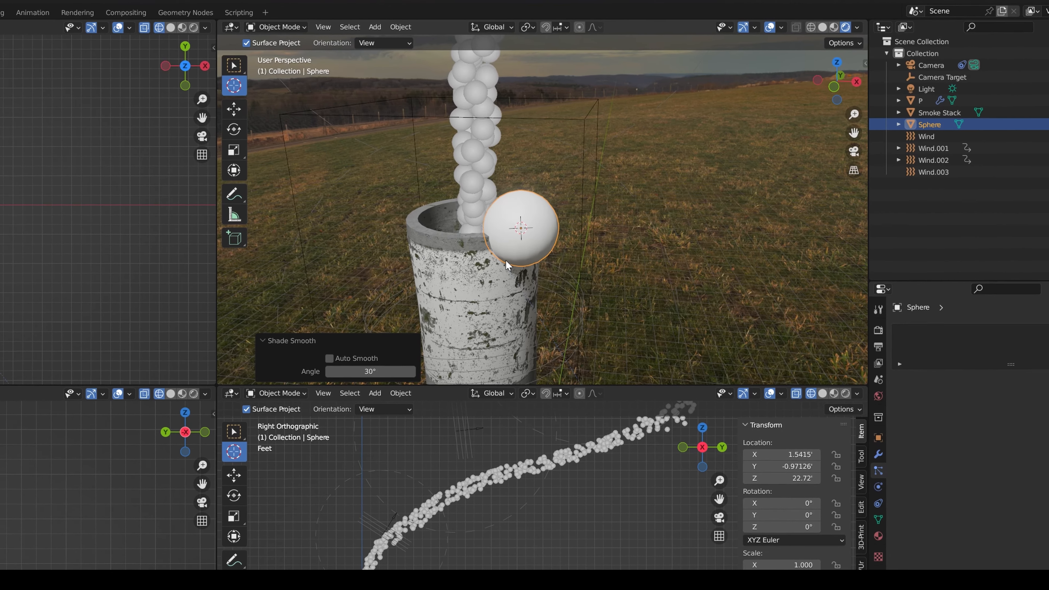
left_click(527, 229)
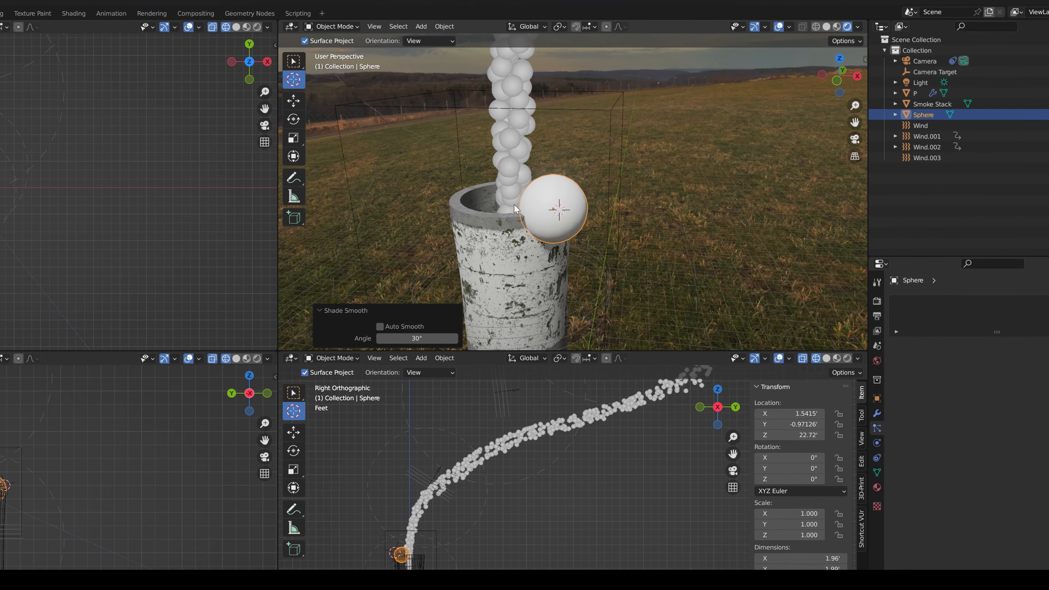
left_click(234, 65)
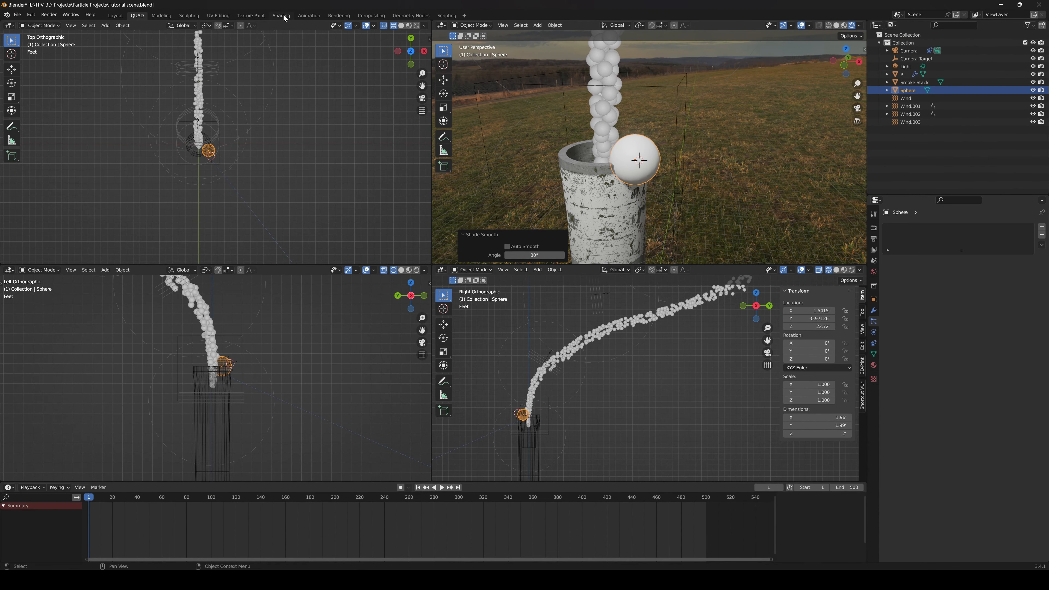
Switch to the Shading workspace and assign the existing Smoke material to the sphere
left_click(281, 15)
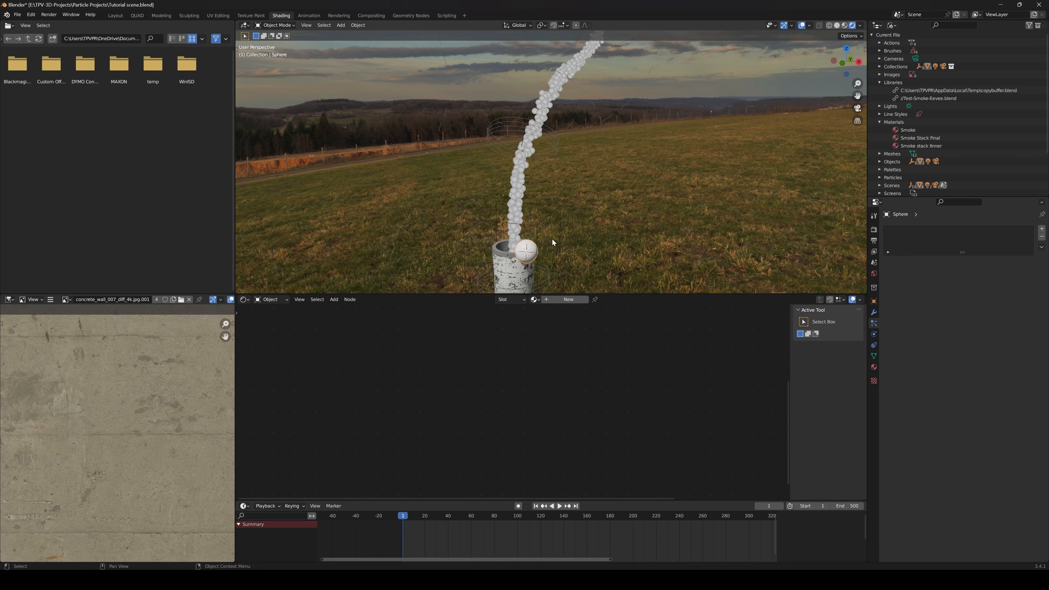
middle_click_drag(552, 240, 563, 193, "shift")
scroll(563, 194, "up", 3)
middle_click_drag(547, 289, 551, 265, "shift")
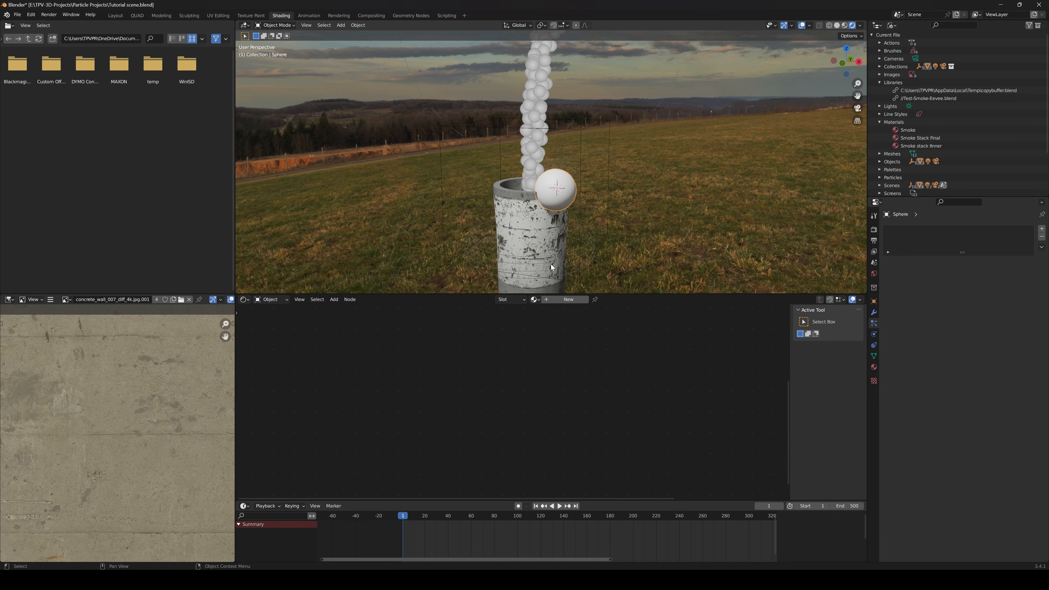
left_click(536, 299)
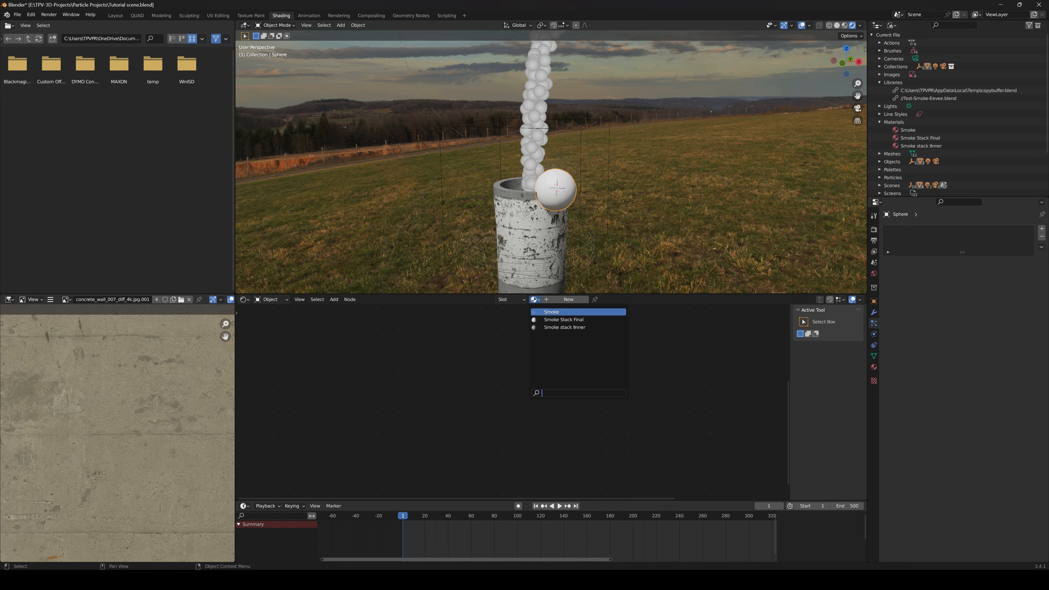
left_click(552, 312)
Connect the Noise Texture's Fac output to the Fac input of the wide ColorRamp in the Smoke material
scroll(558, 334, "down", 4)
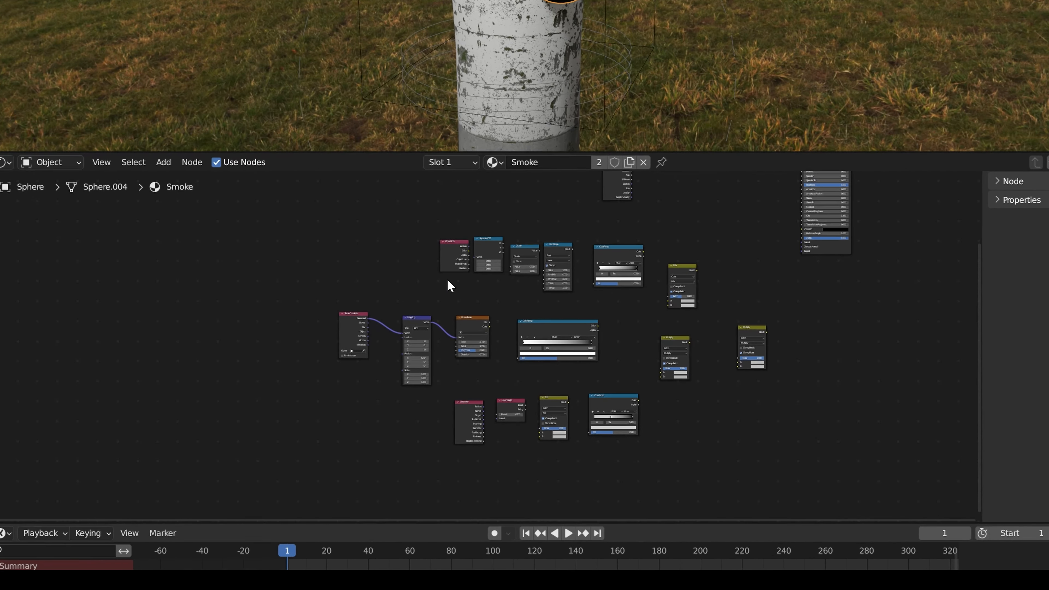
scroll(524, 290, "up", 6)
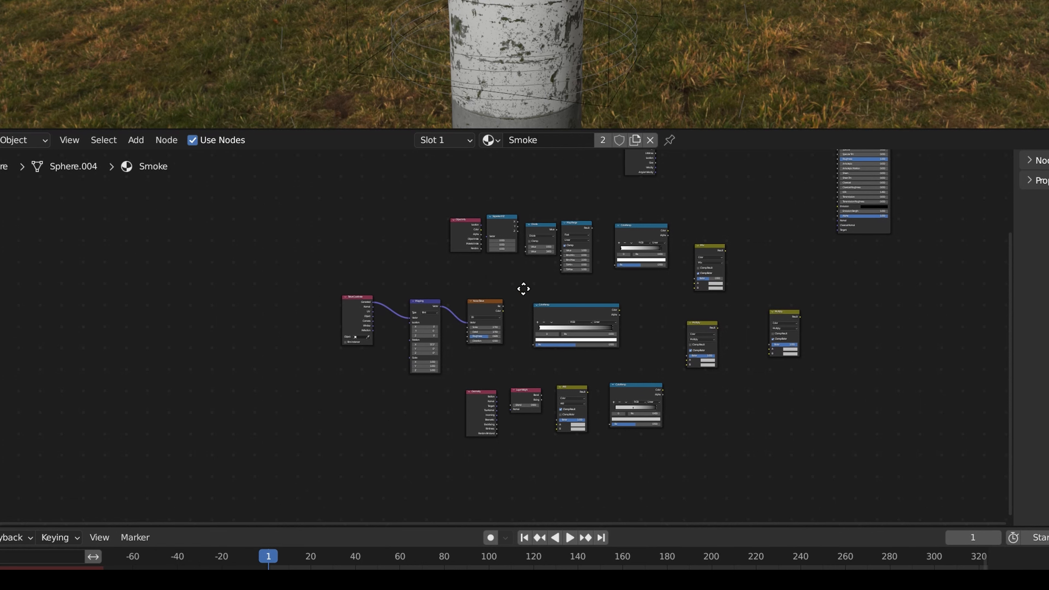
scroll(604, 254, "up", 2)
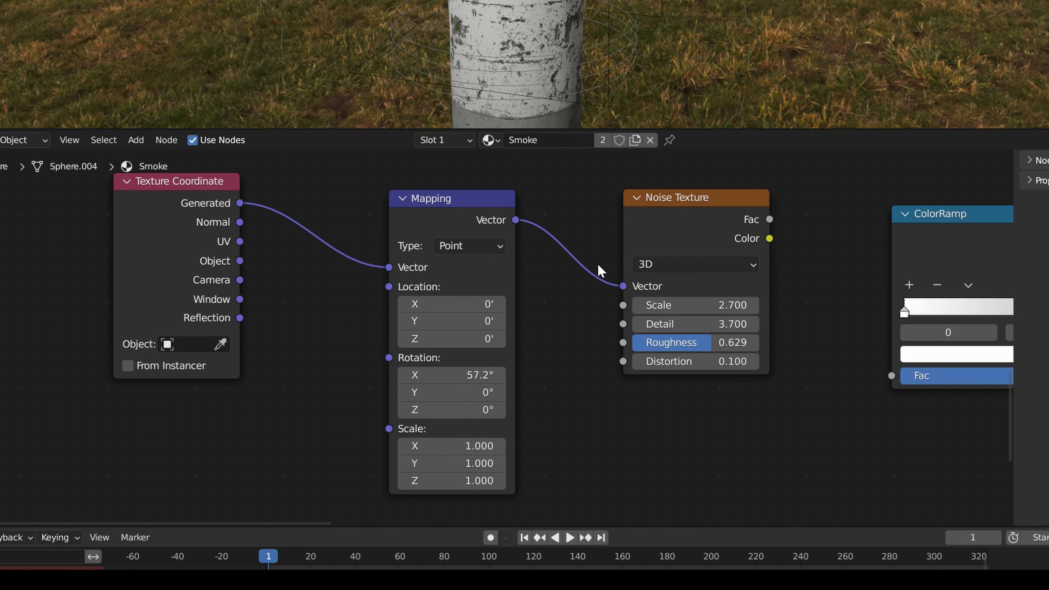
middle_click_drag(604, 254, 491, 309)
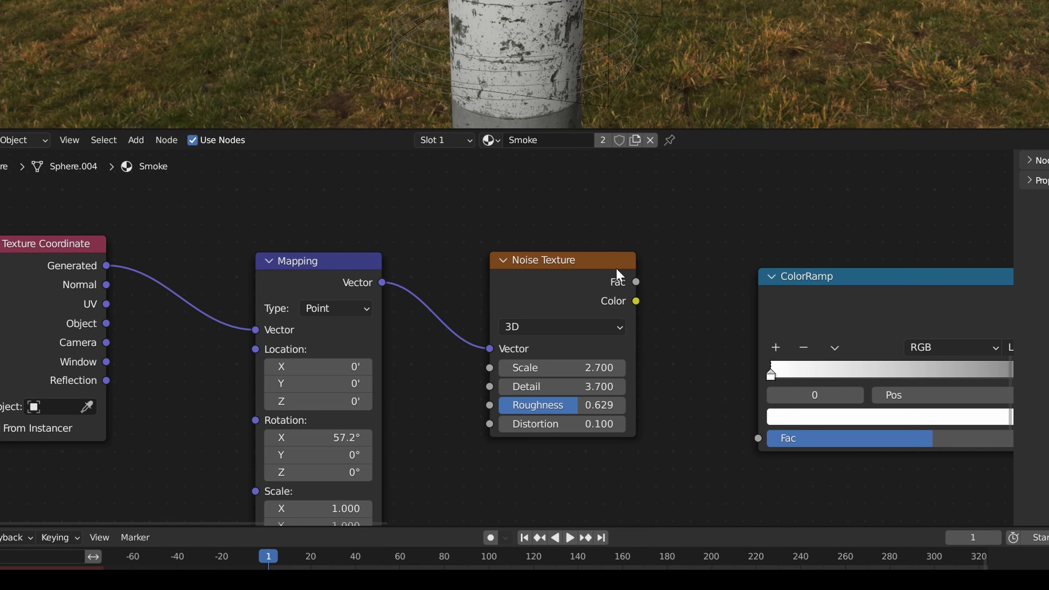
middle_click_drag(617, 269, 644, 244)
middle_click_drag(445, 272, 490, 213)
middle_click_drag(441, 186, 429, 224)
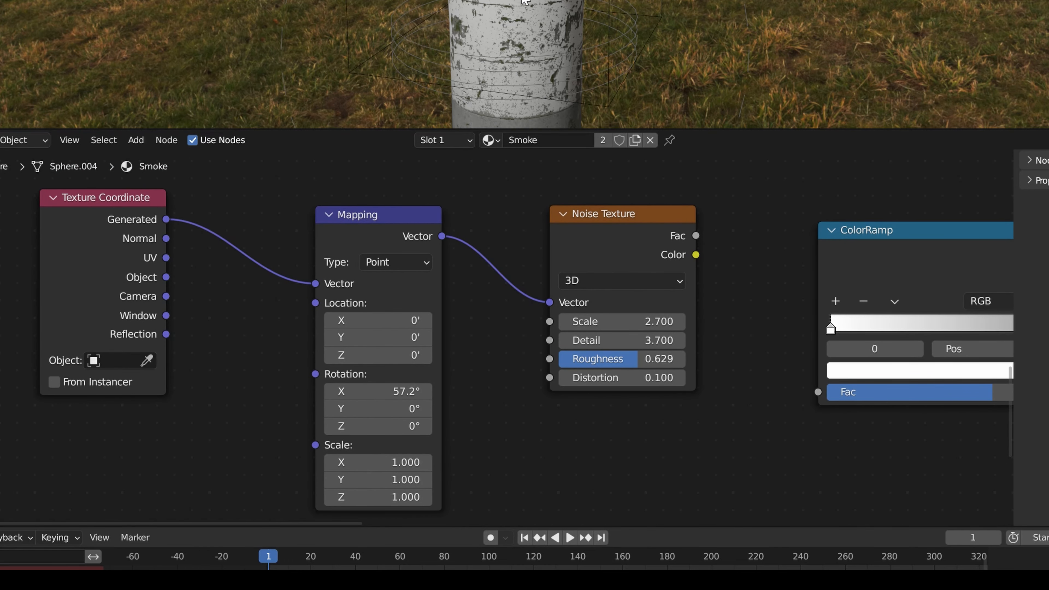
middle_click_drag(717, 301, 431, 304)
left_click_drag(418, 250, 519, 428)
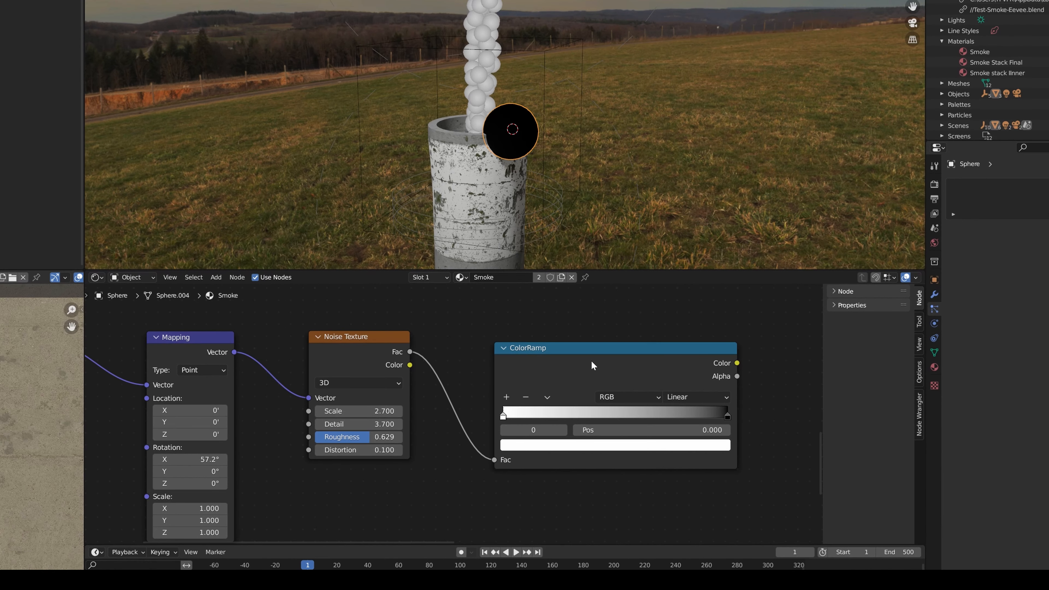
Preview the ColorRamp on the sphere and bring its white and black stops close together for stronger noise contrast
left_click(599, 347, "ctrl+shift")
scroll(517, 147, "up", 4)
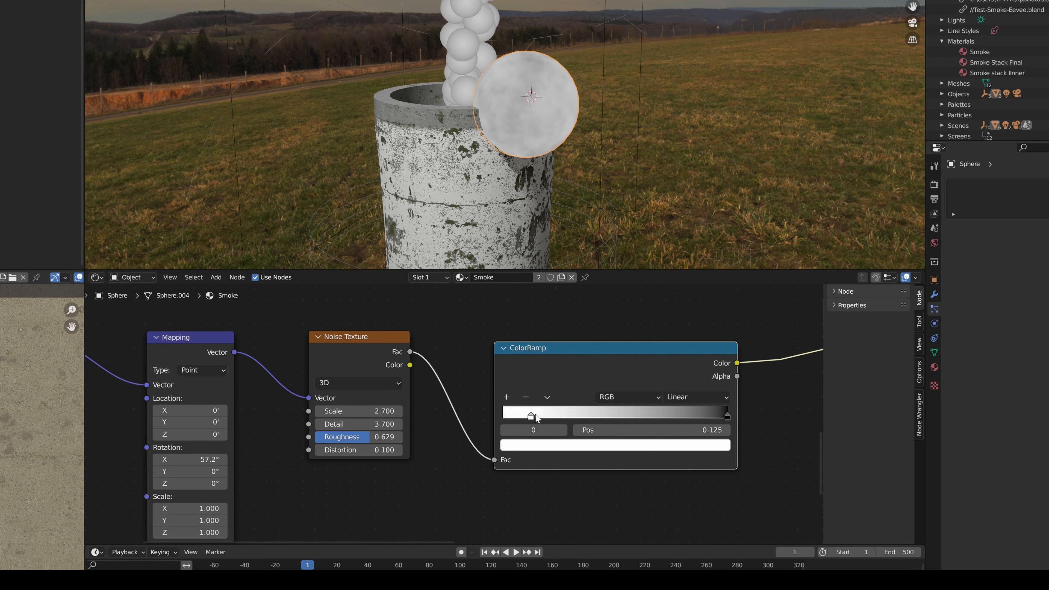
left_click_drag(534, 418, 589, 418)
left_click_drag(728, 417, 588, 417)
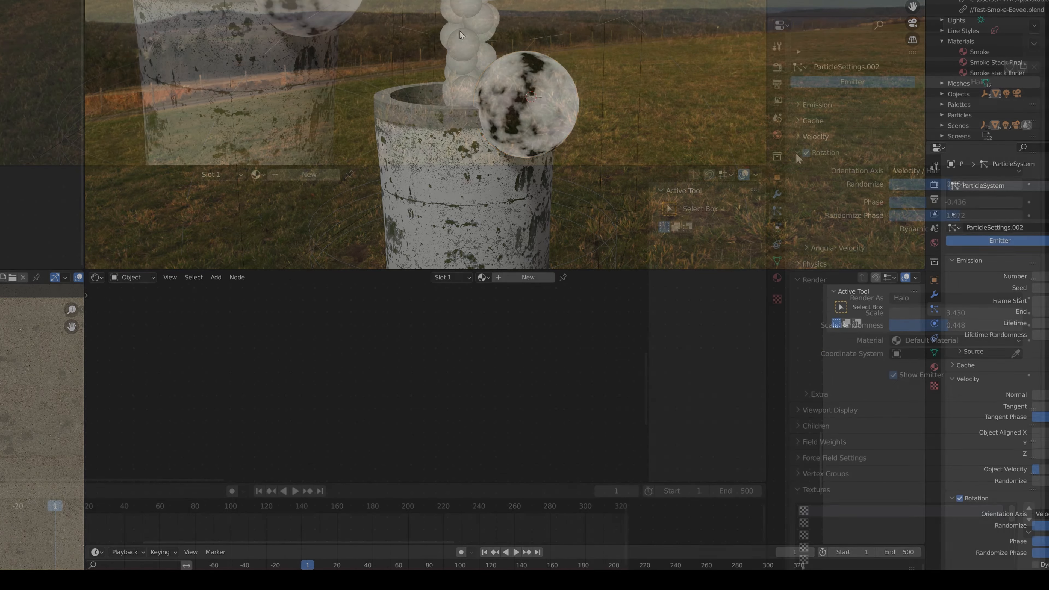
Render the emitter's particles as Object, using the sphere beside the stack as the instance object
left_click(809, 154)
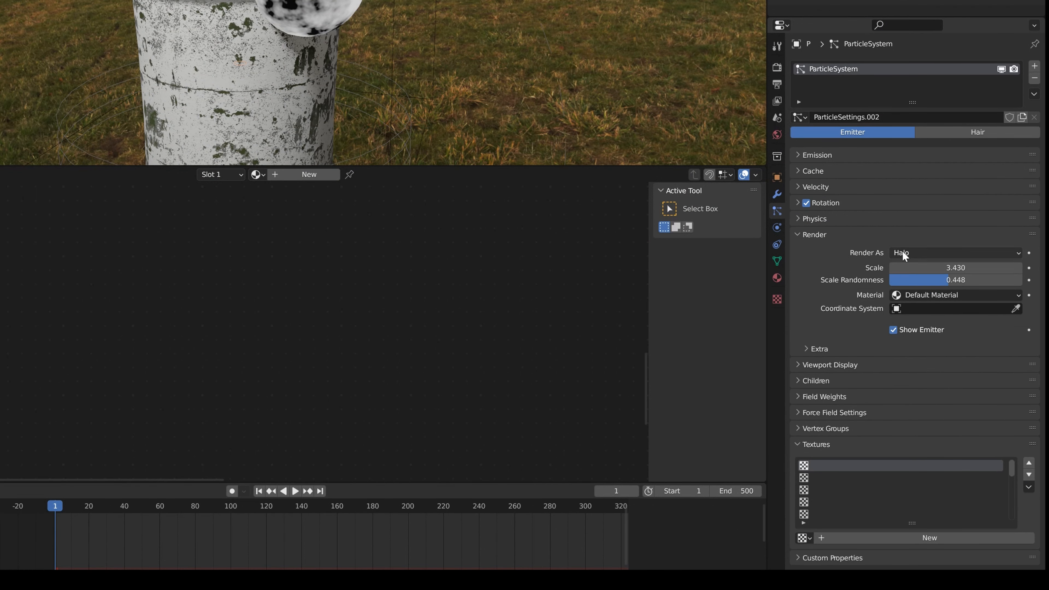
left_click(923, 253)
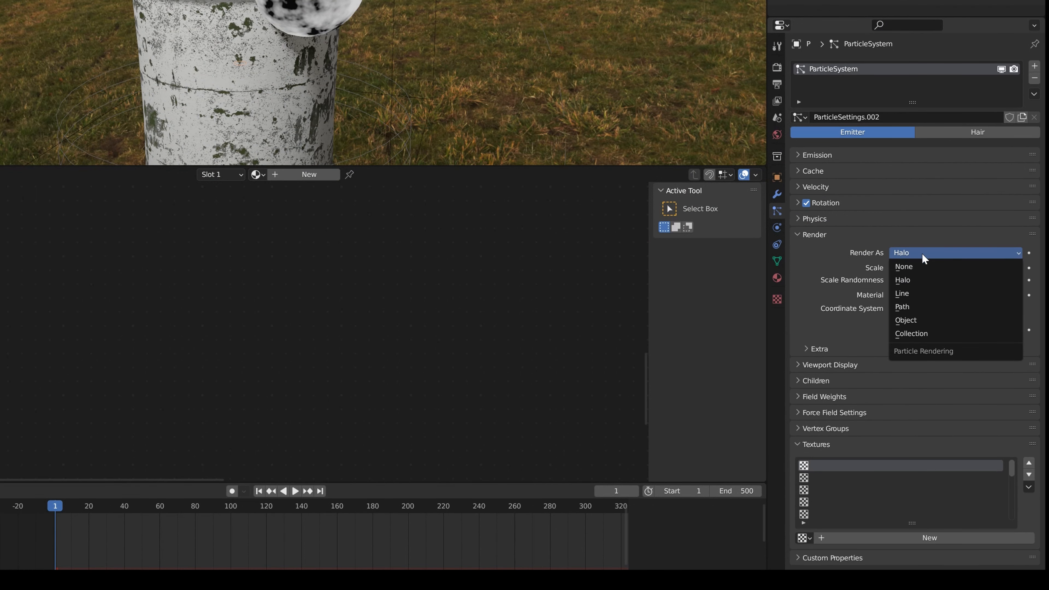
left_click(905, 321)
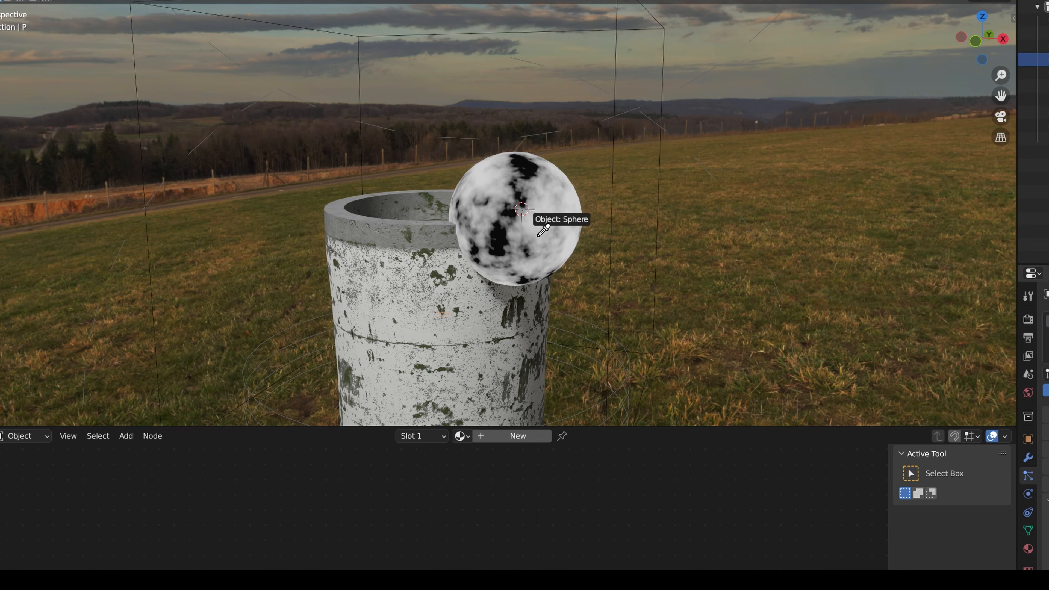
left_click(556, 241)
scroll(498, 241, "down", 6)
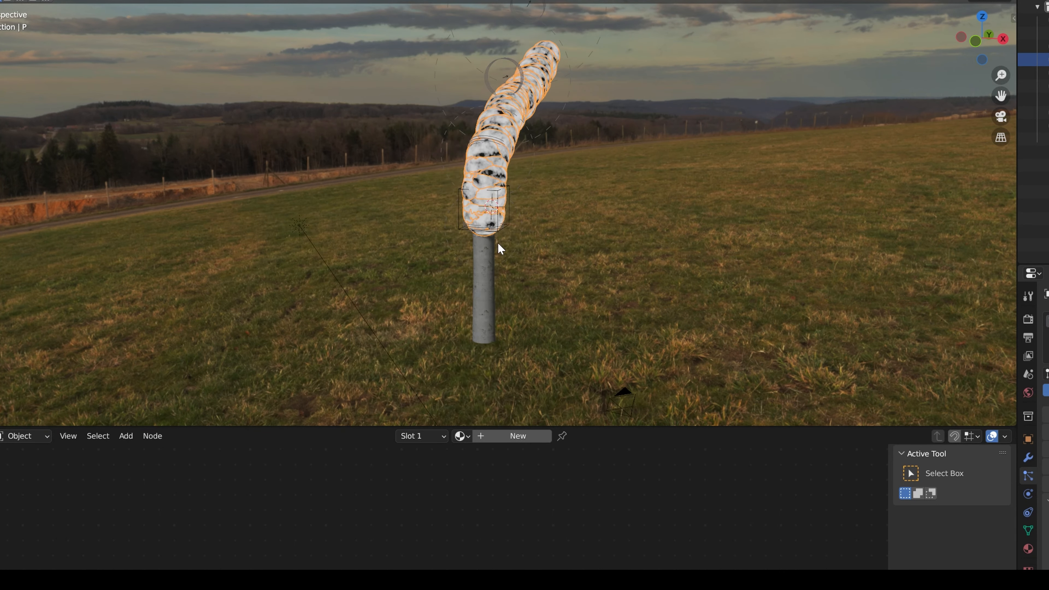
scroll(478, 253, "up", 4)
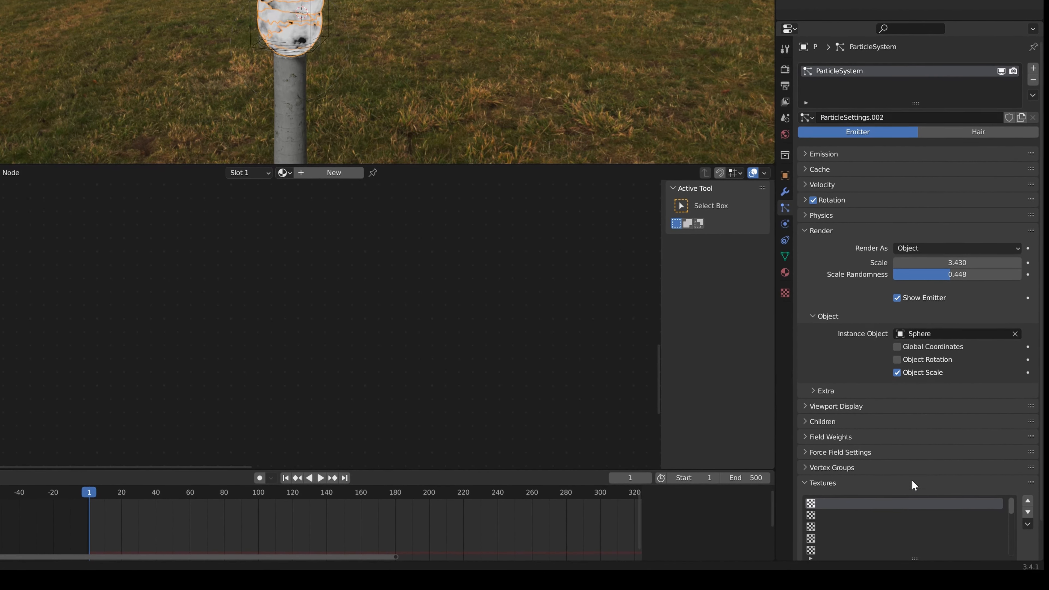
Create a new texture for the emitter's particle system and name it Size
scroll(947, 514, "down", 2)
left_click(911, 532)
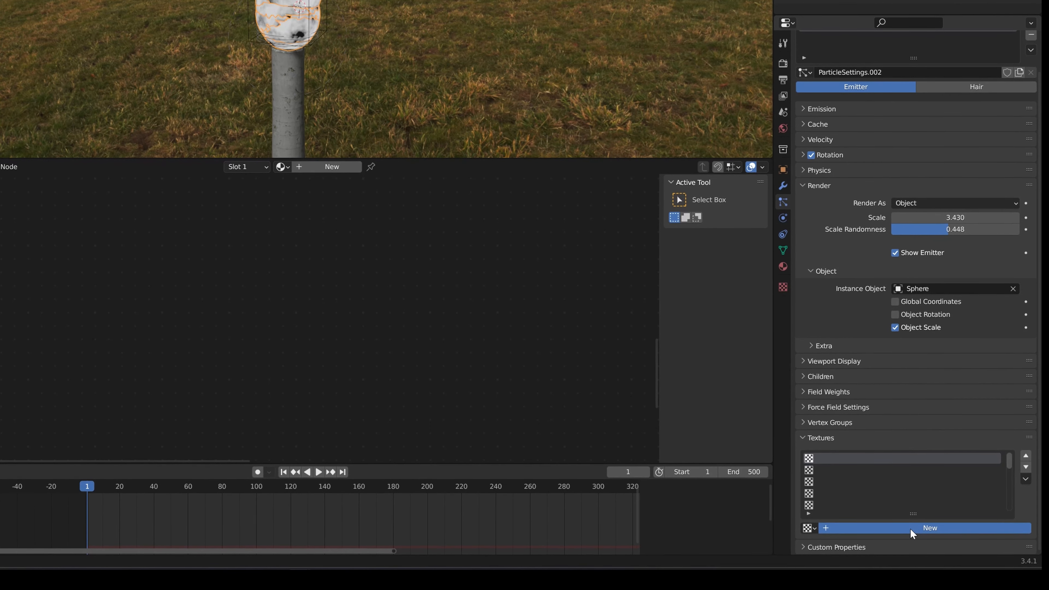
left_click(910, 528)
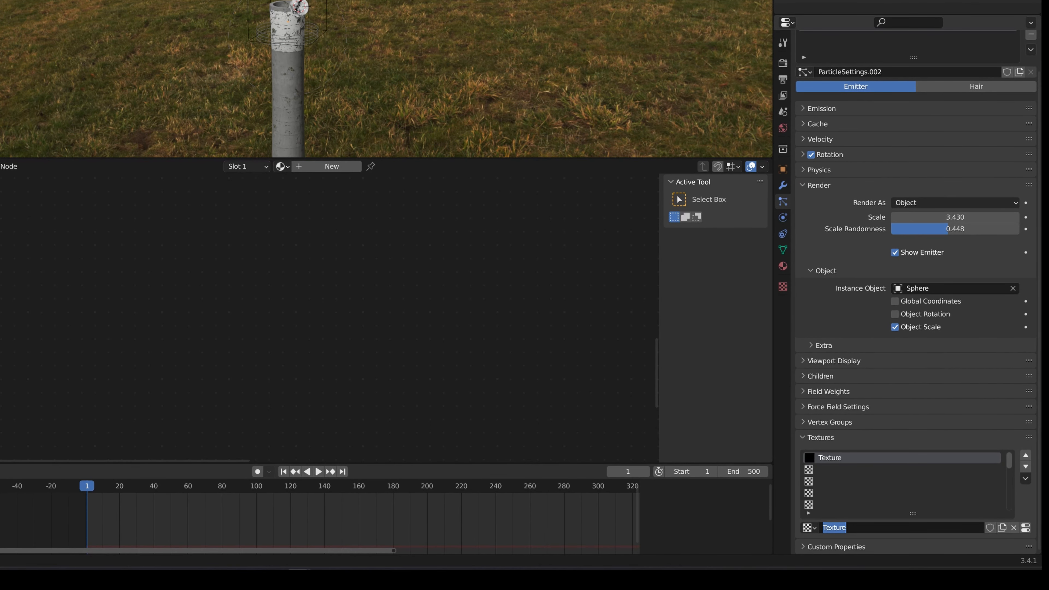
type("Size")
key("Return")
Open the Size texture's settings and change its type to Blend
left_click(1026, 528)
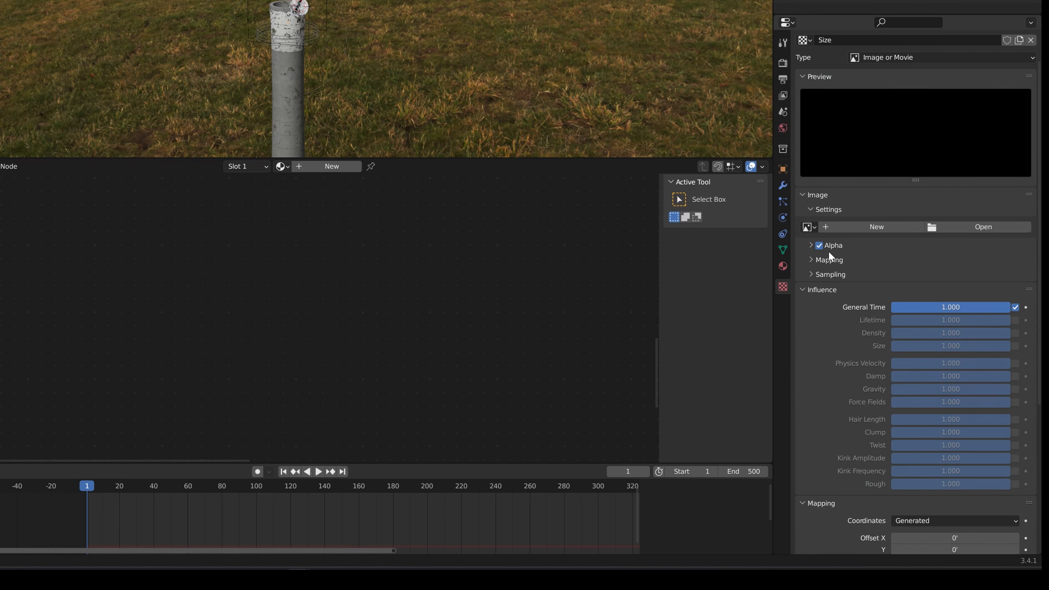
left_click(784, 200)
left_click(783, 288)
left_click(897, 62)
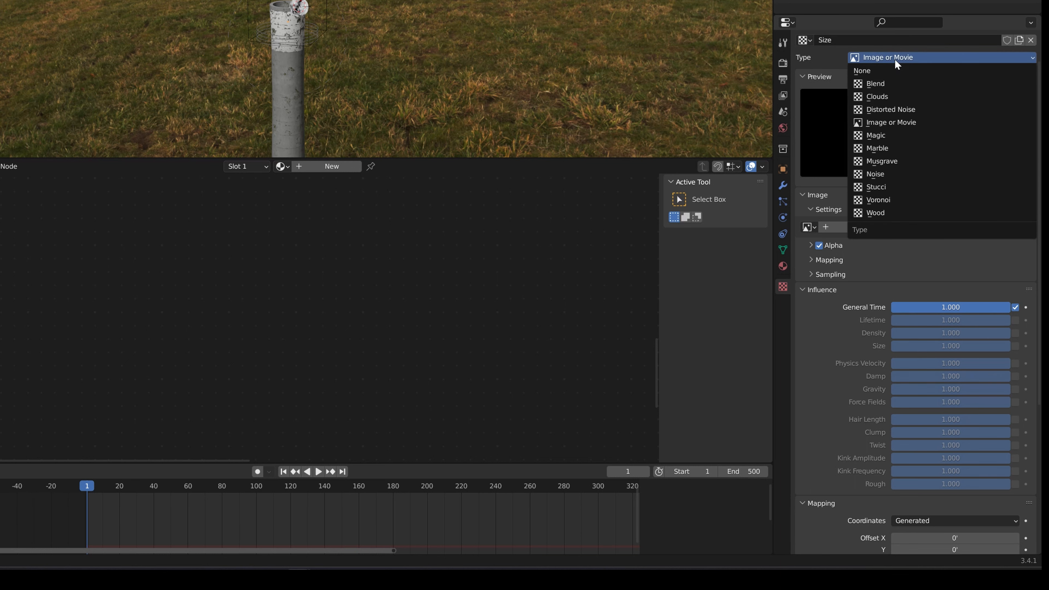
left_click(884, 83)
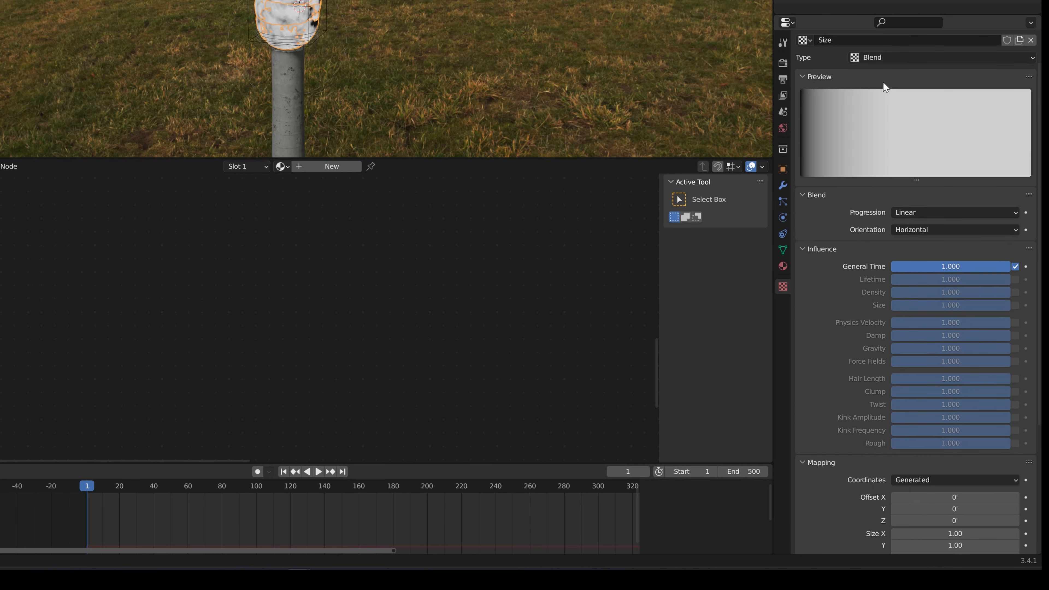
Map the Size texture with Strand / Particle coordinates and enable its influence on particle Size
scroll(867, 265, "down", 5)
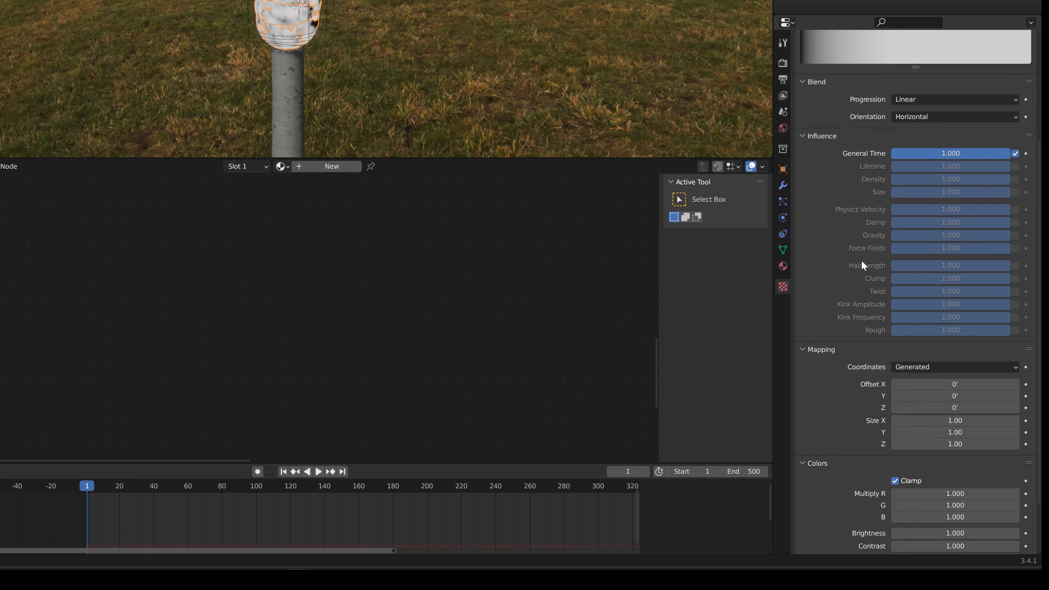
left_click(929, 370)
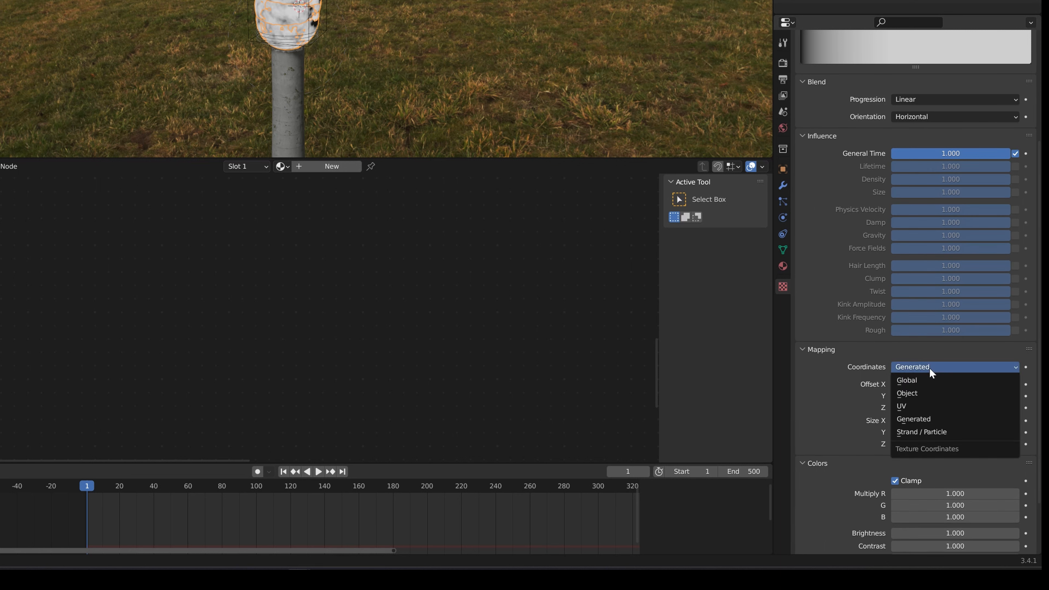
left_click(921, 430)
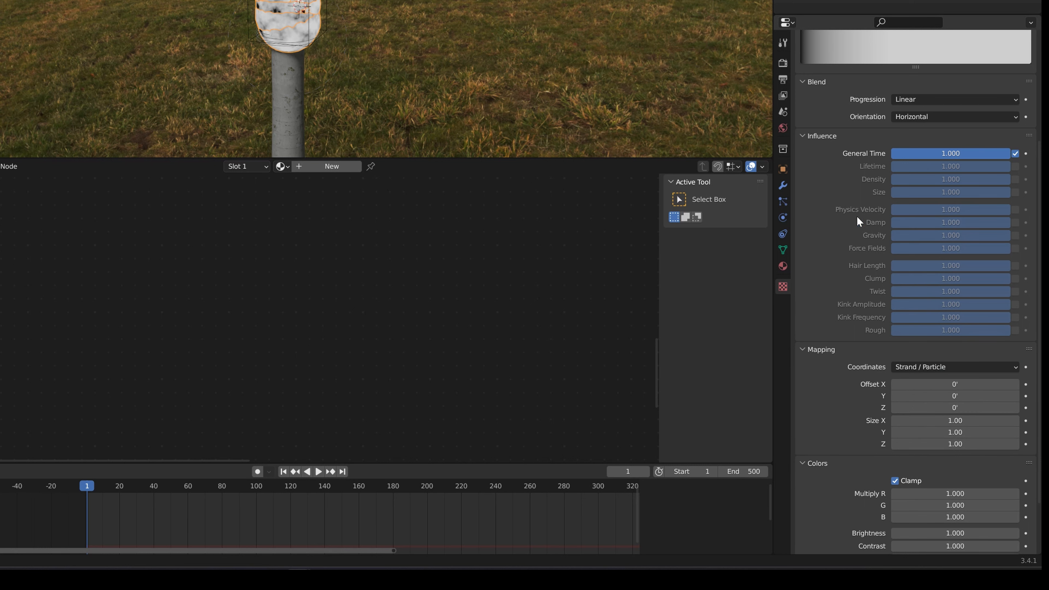
left_click(1015, 193)
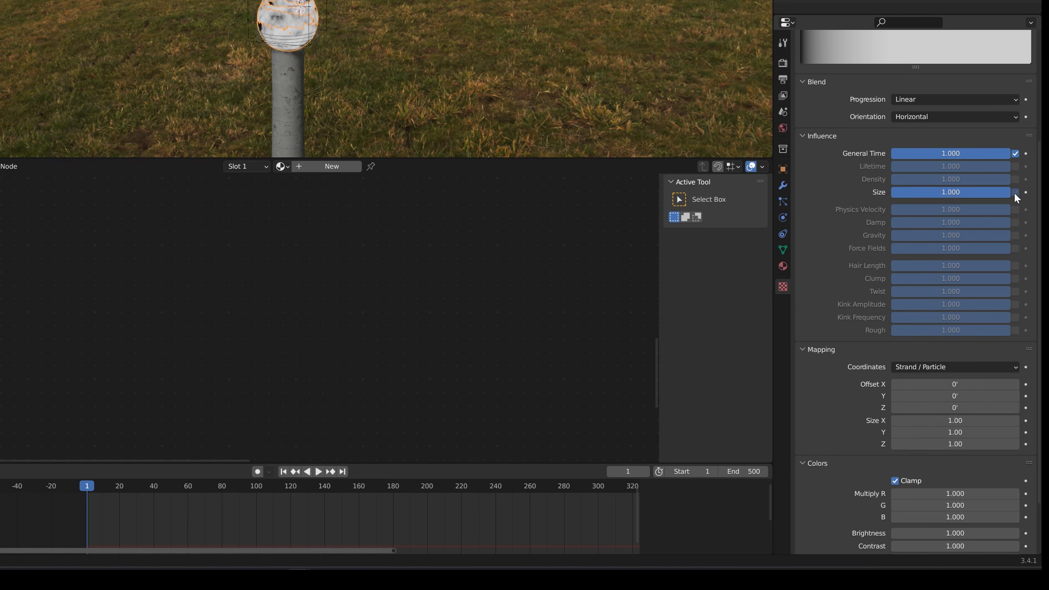
Turn off the Size texture's General Time influence and enable its Color Ramp
left_click(1015, 153)
scroll(846, 359, "down", 4)
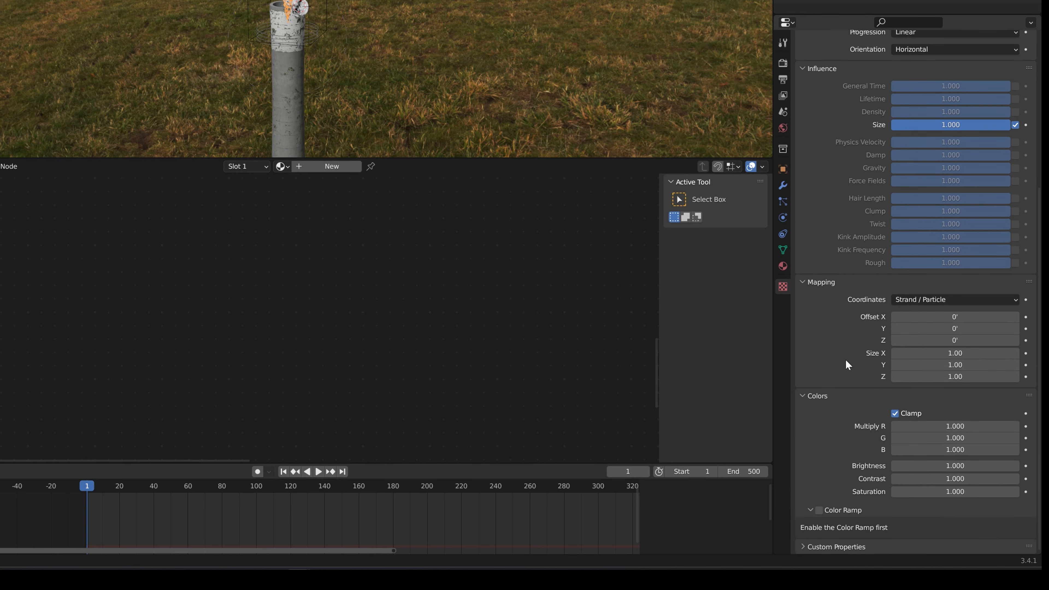
left_click(820, 511)
scroll(829, 425, "down", 2)
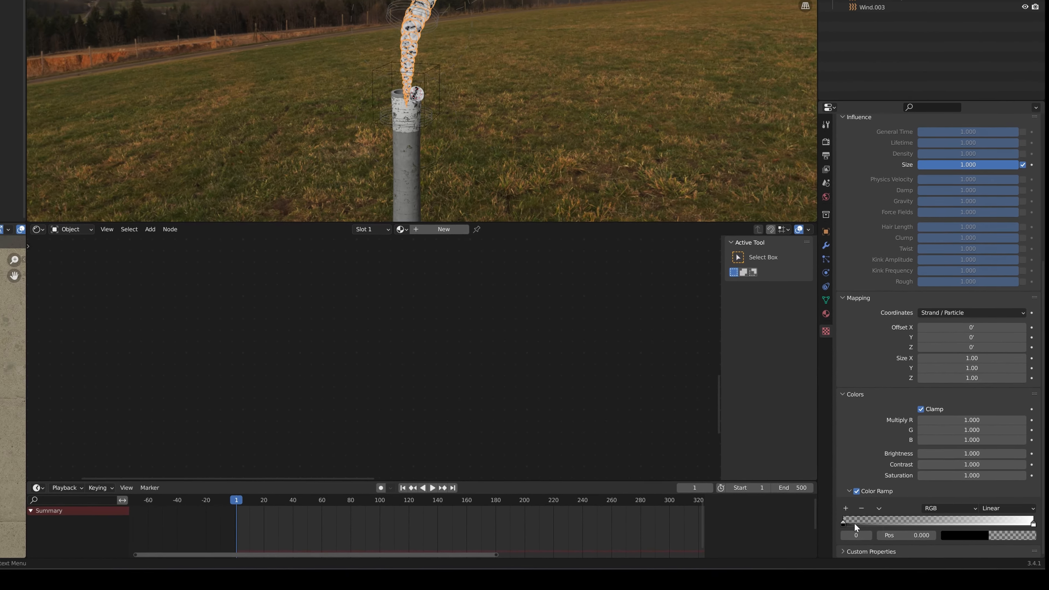
Raise the ramp's first stop to a dark grey of value about 0.2 and add a grey stop at position 0.192
left_click(966, 536)
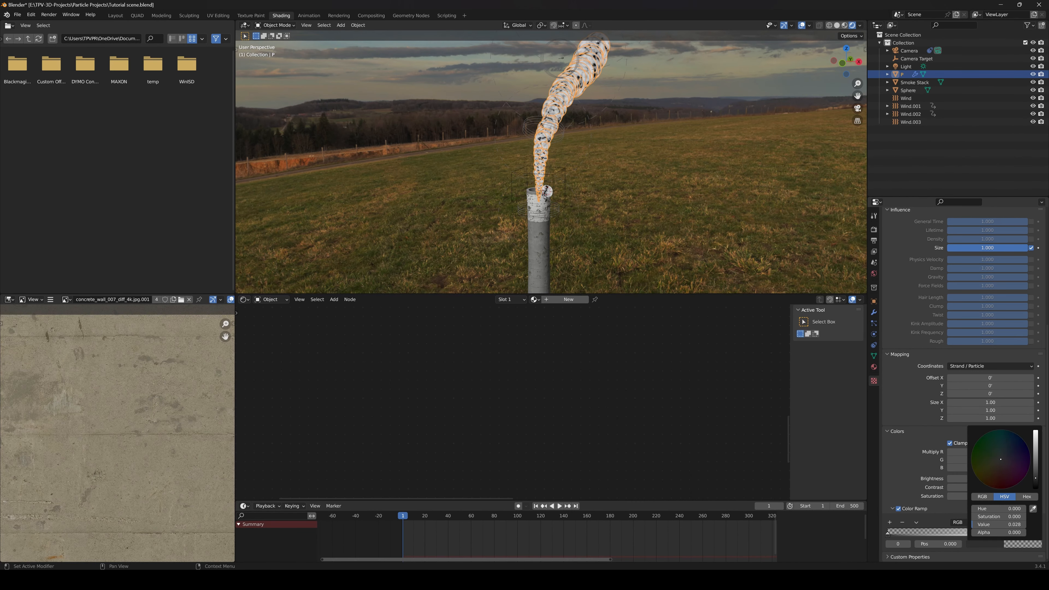
mouse_move(1036, 478)
left_mouse_down()
mouse_move(1036, 440)
mouse_move(1036, 460)
left_mouse_up()
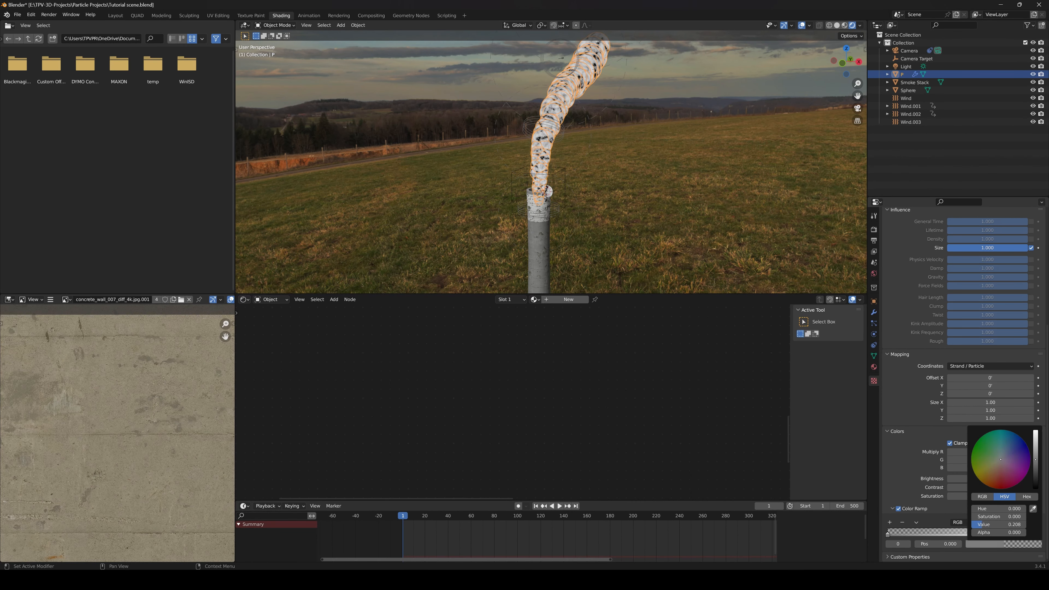
left_click(890, 522)
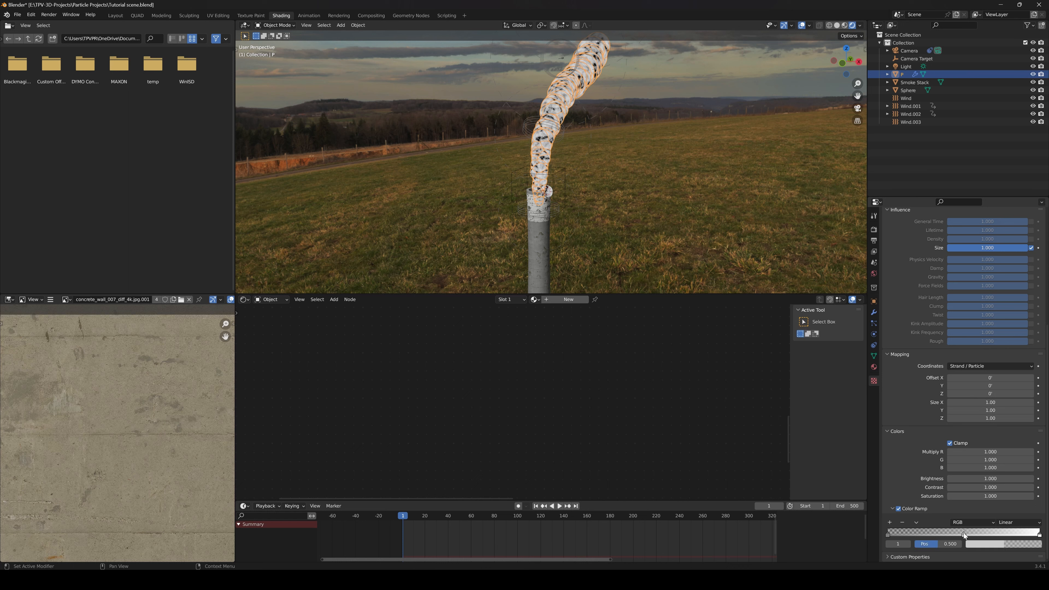
left_click_drag(931, 534, 907, 533)
left_click(988, 545)
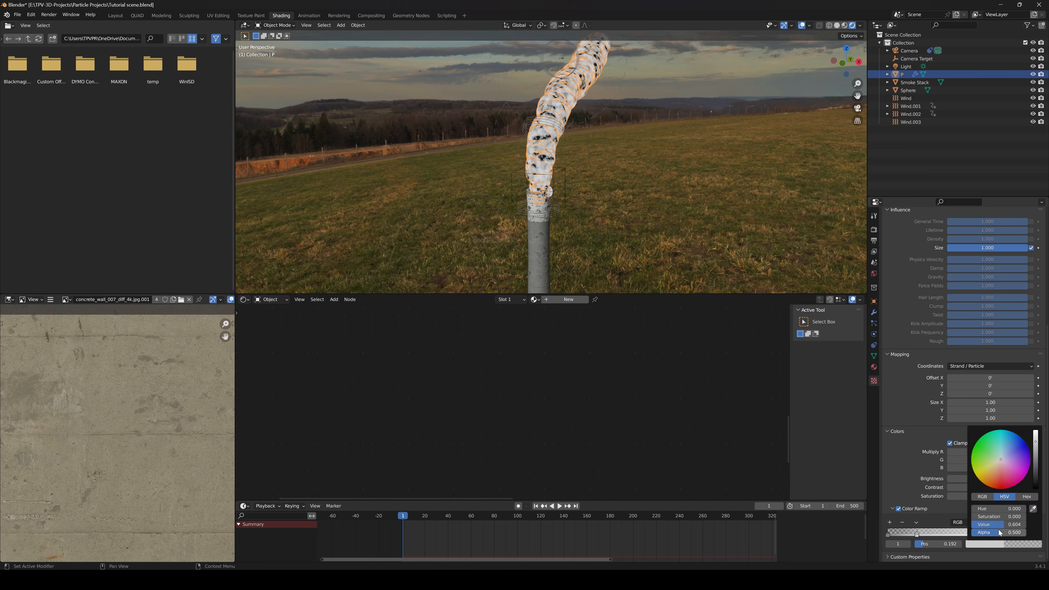
left_click_drag(1039, 449, 1039, 459)
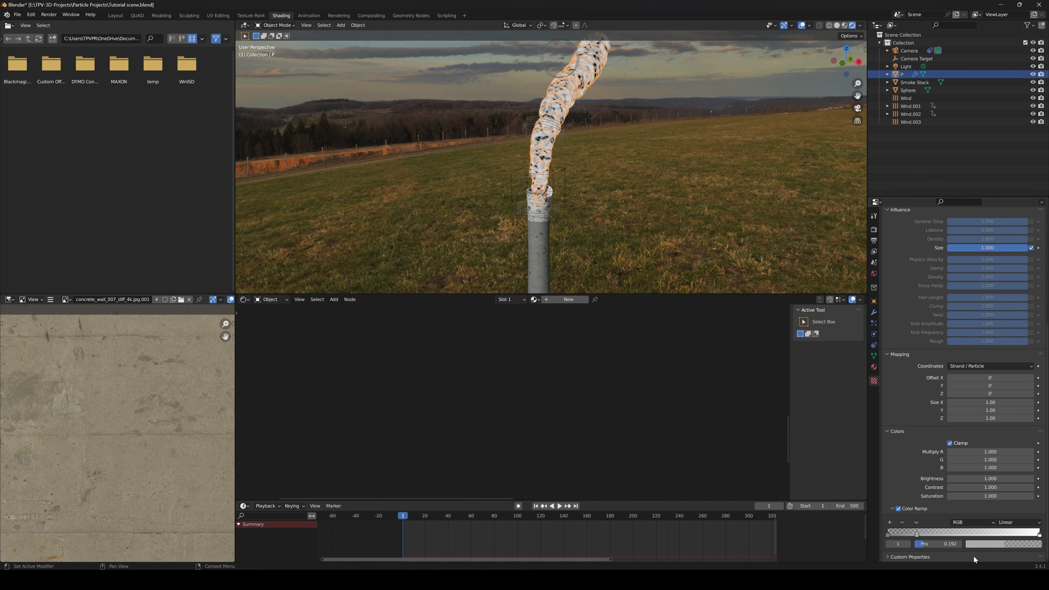
left_click(1040, 535)
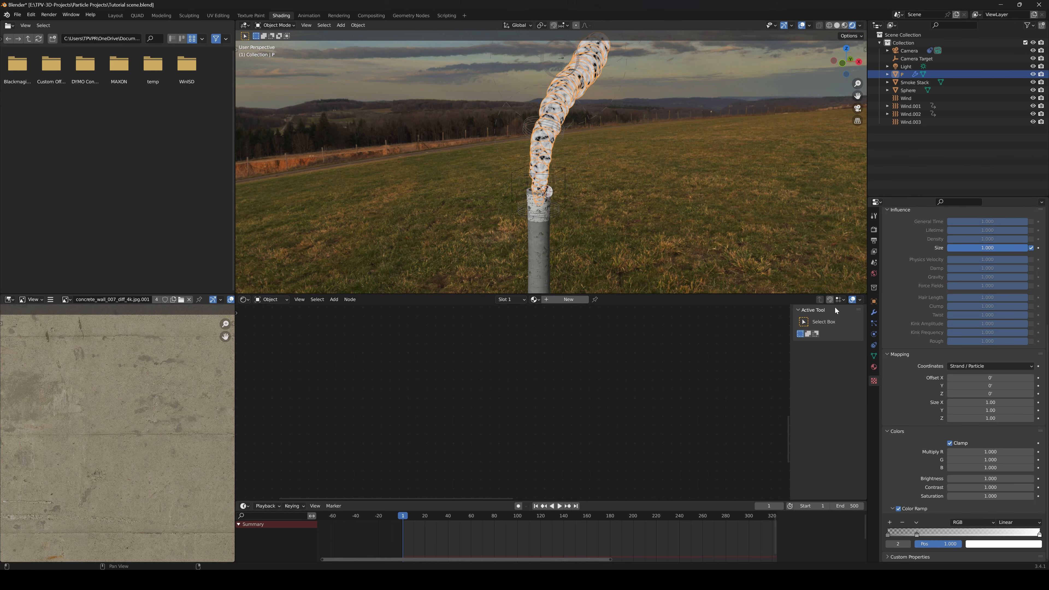
Set the particles' render scale to 4.430 and their scale randomness to about 0.65
middle_click_drag(606, 127, 590, 174, "shift")
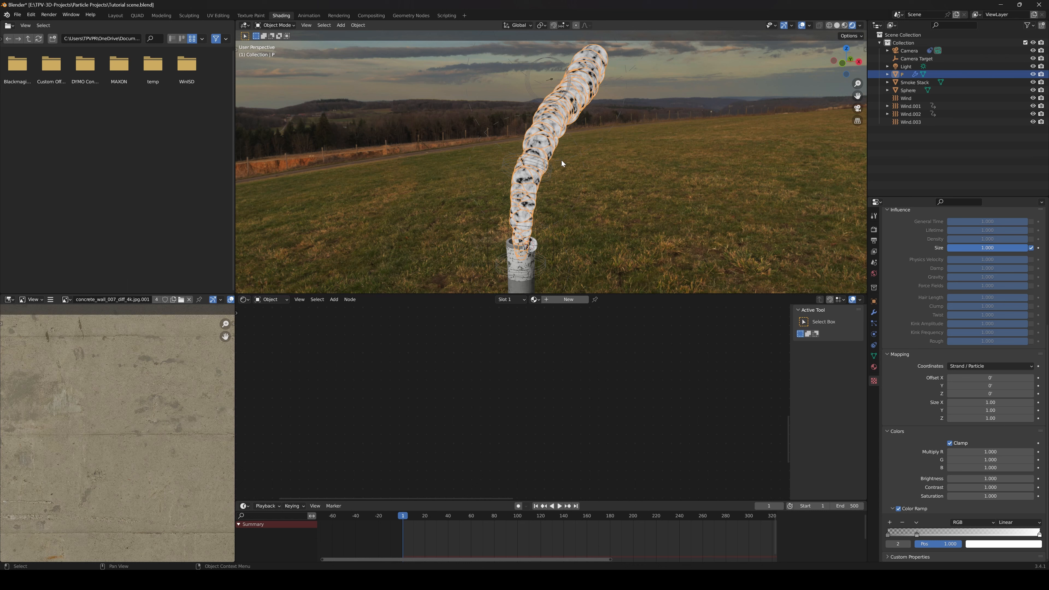
left_click(874, 323)
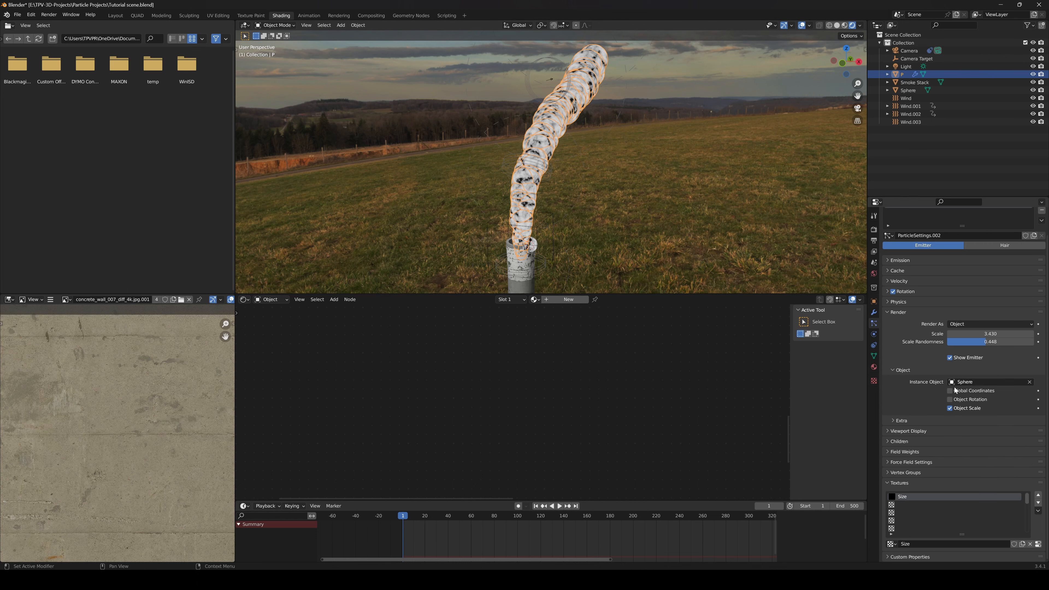
mouse_move(991, 334)
left_mouse_down()
mouse_move(1032, 334)
mouse_move(984, 343)
mouse_move(998, 343)
left_mouse_up()
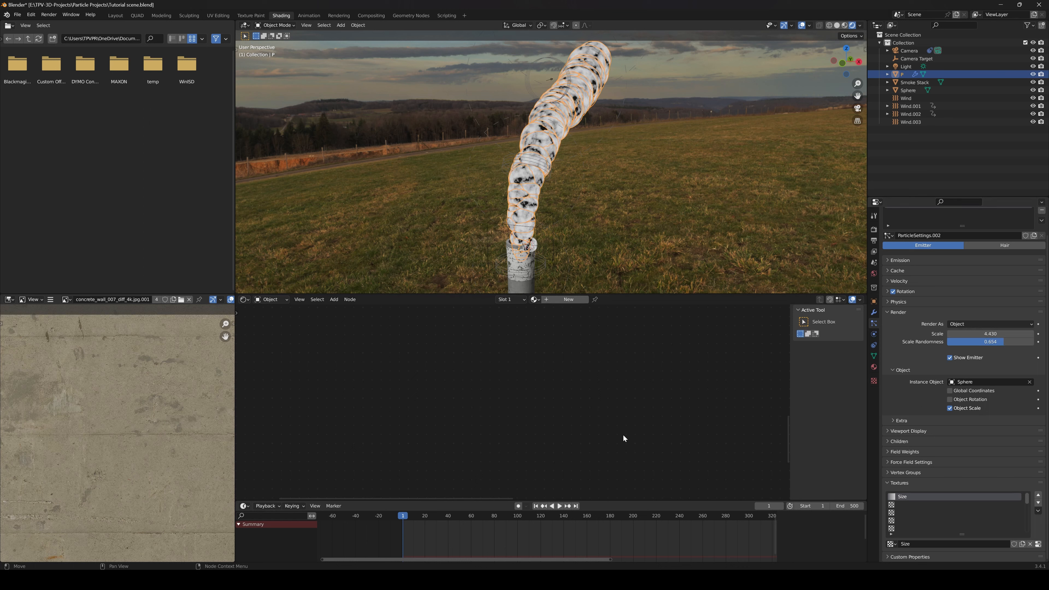
Play the animation to check the smoke column, scrub back to frame 26, and compare it with the emitter deselected and selected
key("space")
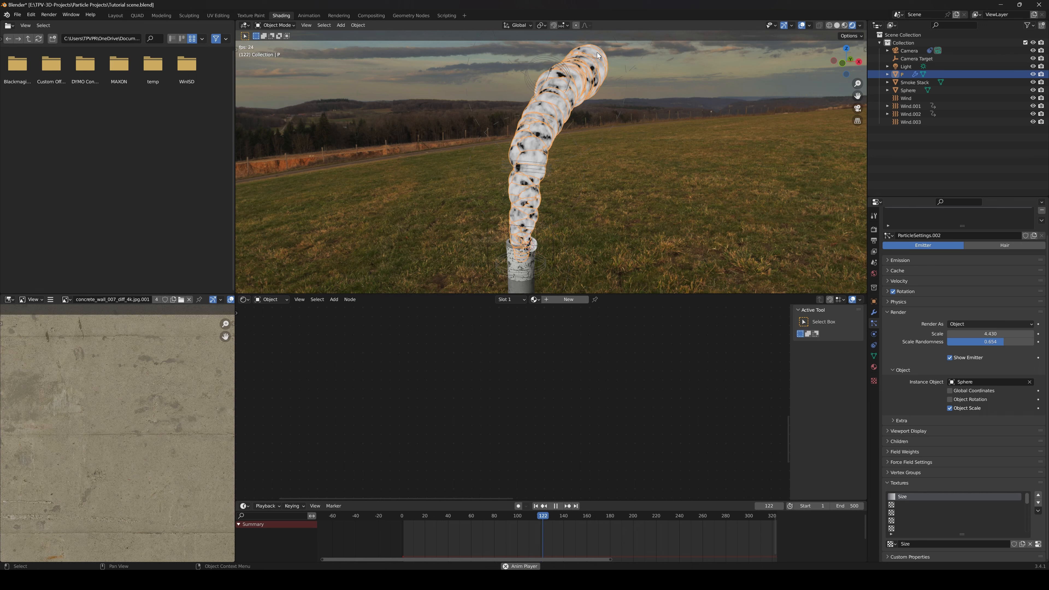
key("space")
left_click_drag(606, 520, 432, 520)
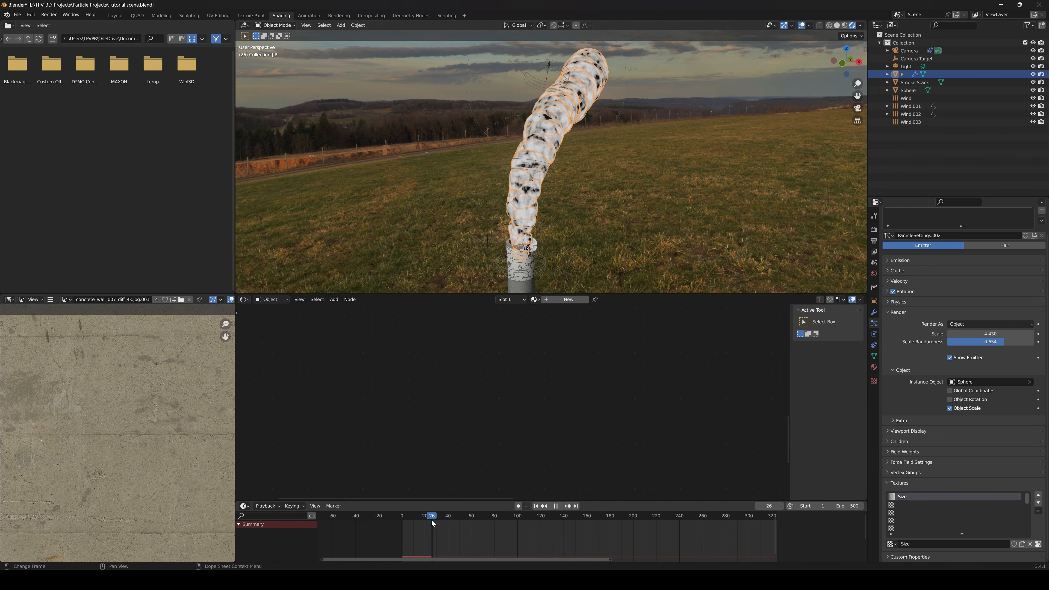
scroll(551, 245, "up", 2)
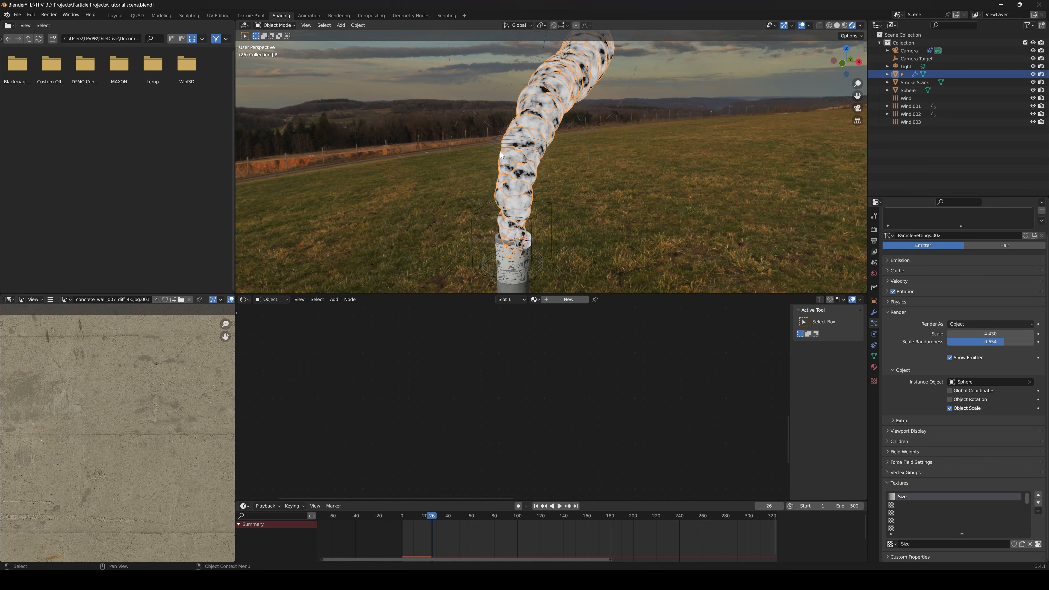
left_click(690, 255)
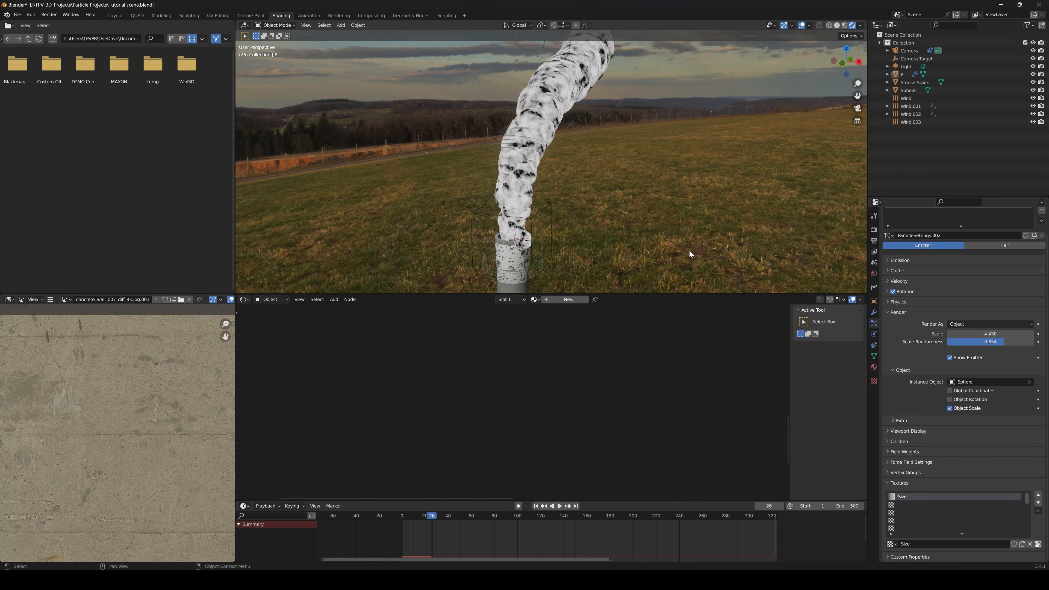
left_click(559, 125)
Select the instance sphere at the stack's rim and move it well clear of the smoke stack with the Move tool
middle_click_drag(541, 239, 552, 213, "shift")
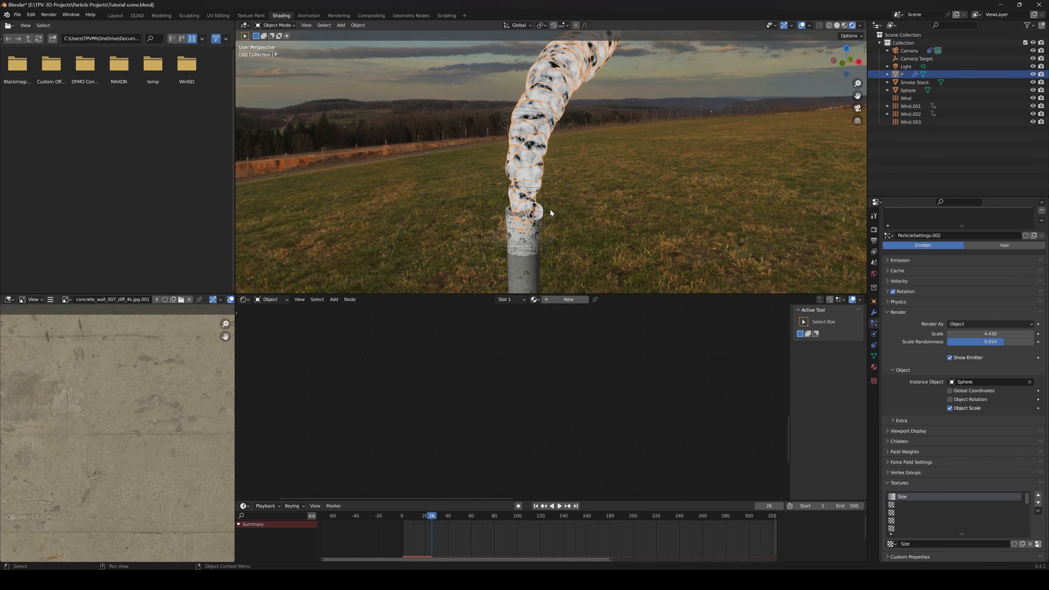
scroll(589, 290, "up", 2)
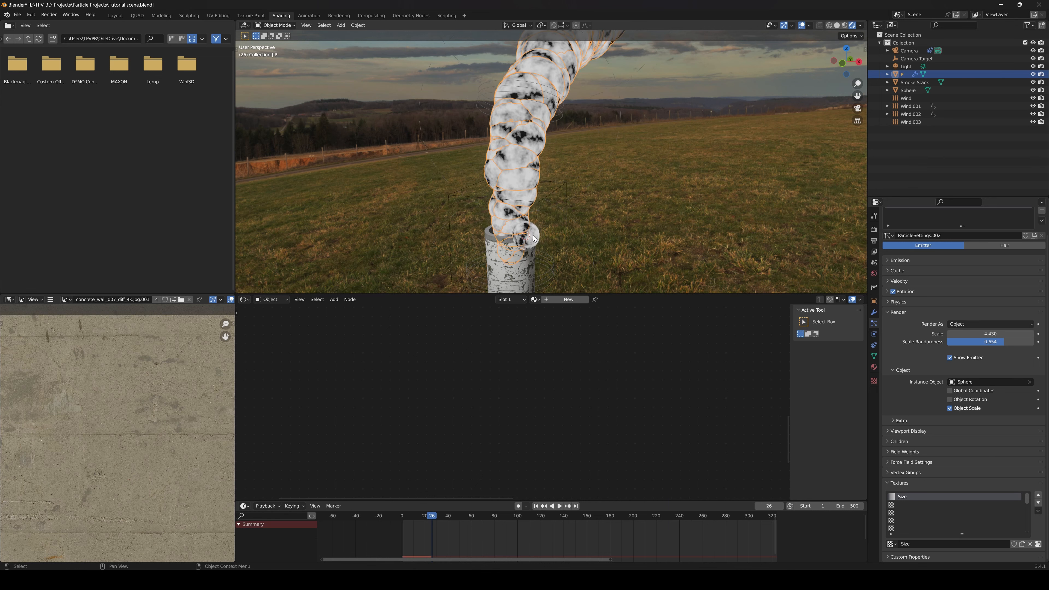
left_click(524, 240)
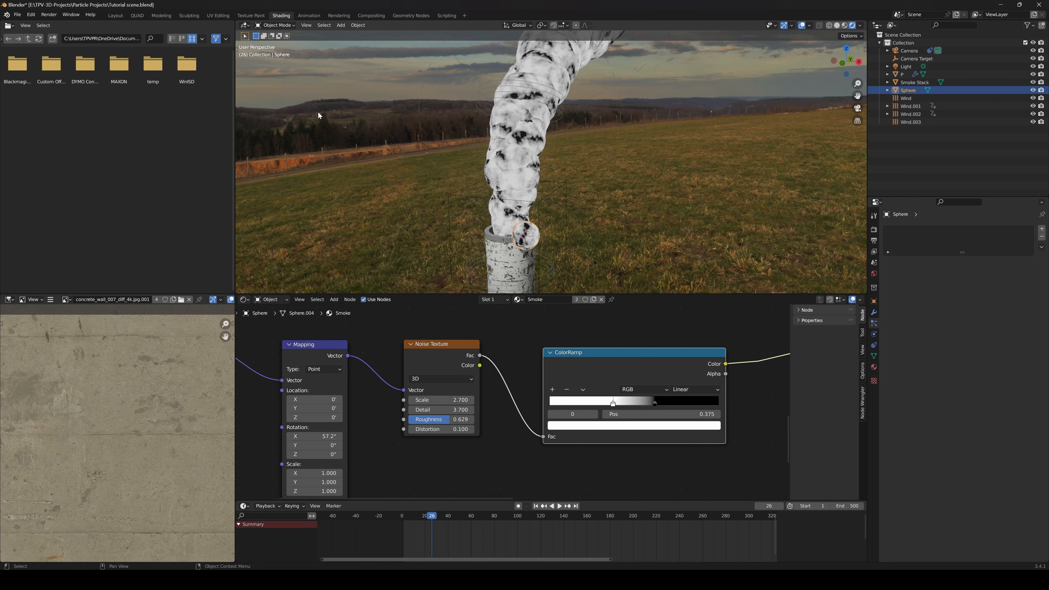
key("t")
left_click(252, 85)
left_click_drag(546, 243, 658, 256)
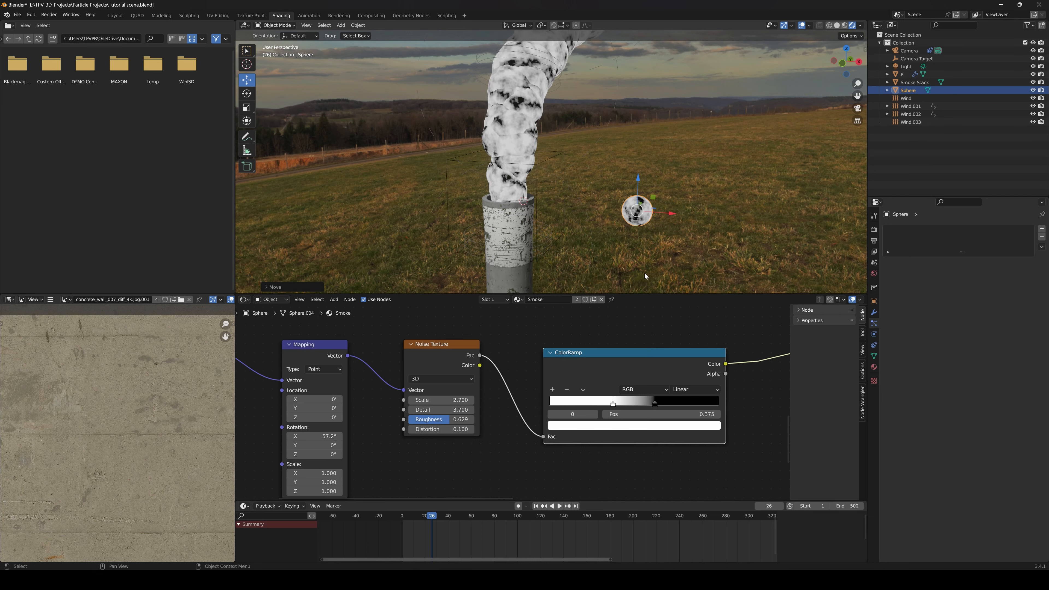
Examine the Texture Coordinate, Mapping, Noise Texture and ColorRamp nodes of the Smoke material alongside the sphere's surface
scroll(456, 340, "down", 1)
middle_click_drag(425, 333, 543, 353)
scroll(539, 353, "down", 2)
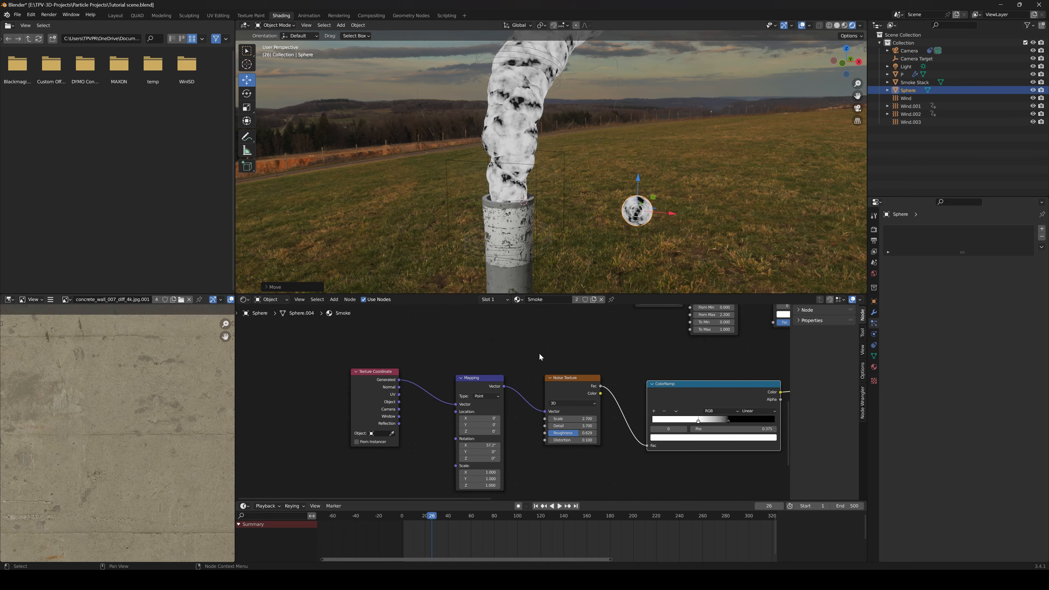
middle_click_drag(603, 366, 546, 352)
scroll(498, 371, "up", 3)
scroll(483, 355, "up", 1)
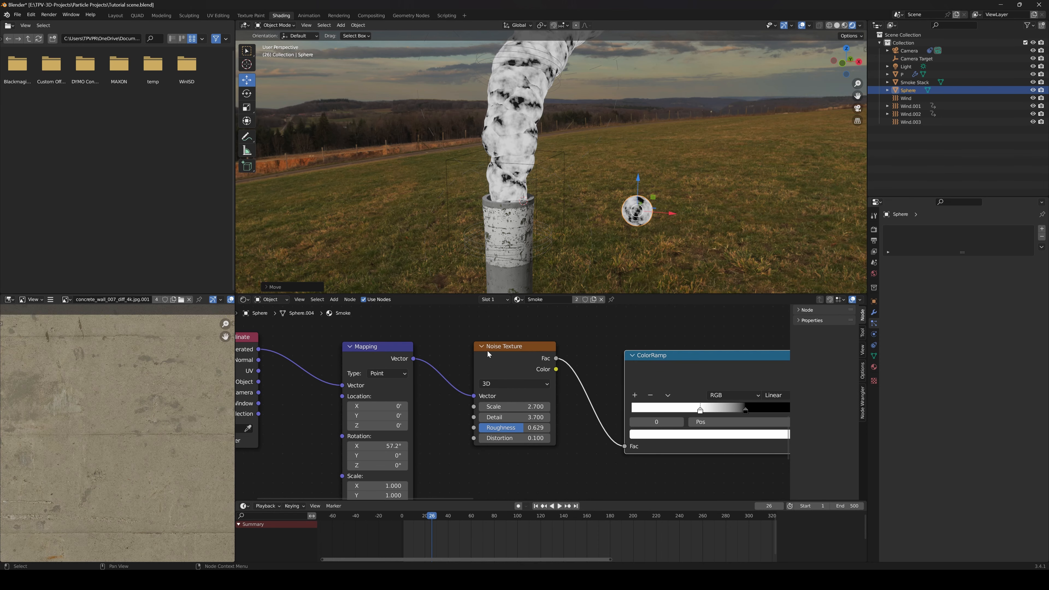
middle_click_drag(450, 355, 541, 354)
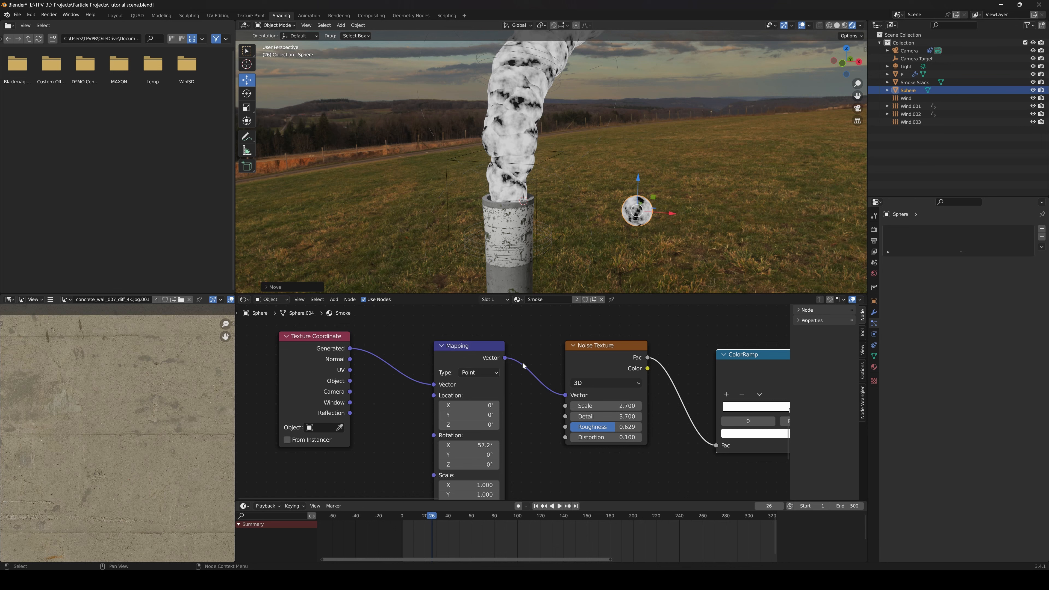
middle_click_drag(611, 360, 554, 366)
scroll(517, 366, "down", 5)
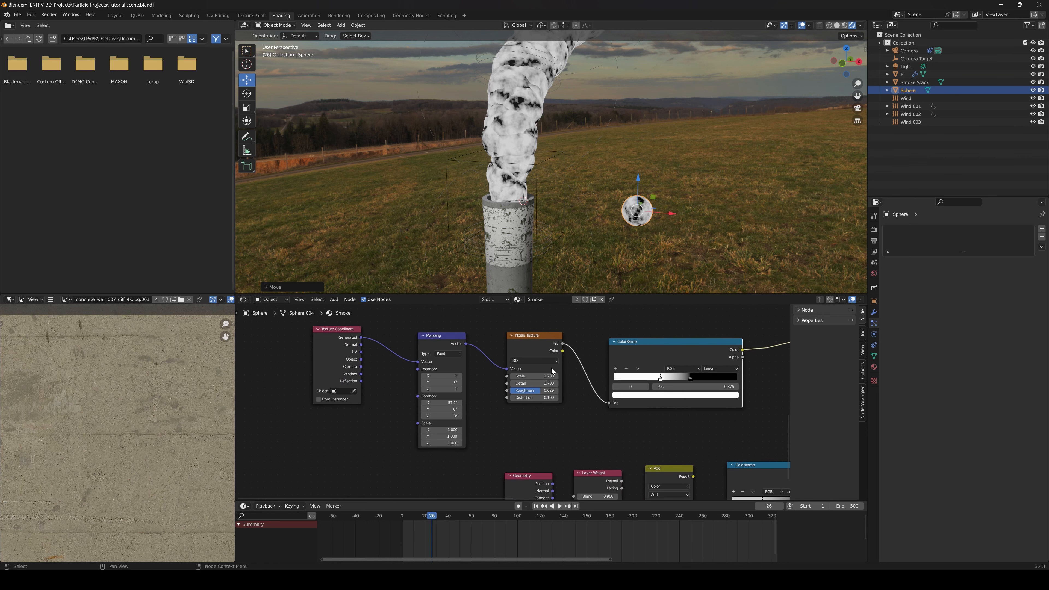
scroll(637, 227, "up", 2)
middle_click_drag(695, 258, 646, 236, "shift")
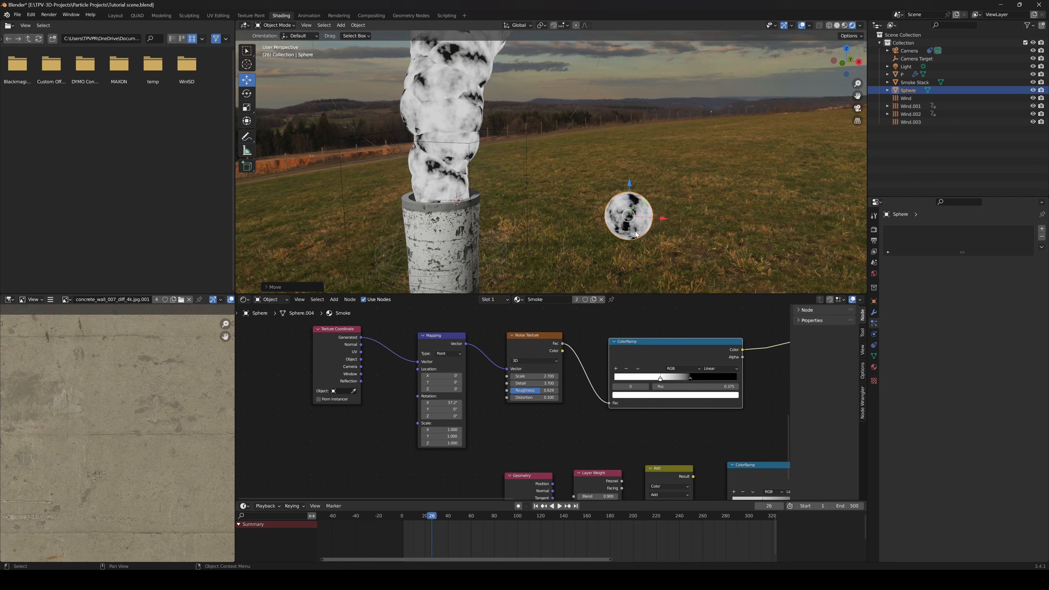
Insert keyframes for the Mapping node's rotation at frame 2
middle_click_drag(432, 396, 469, 387)
scroll(470, 388, "up", 2)
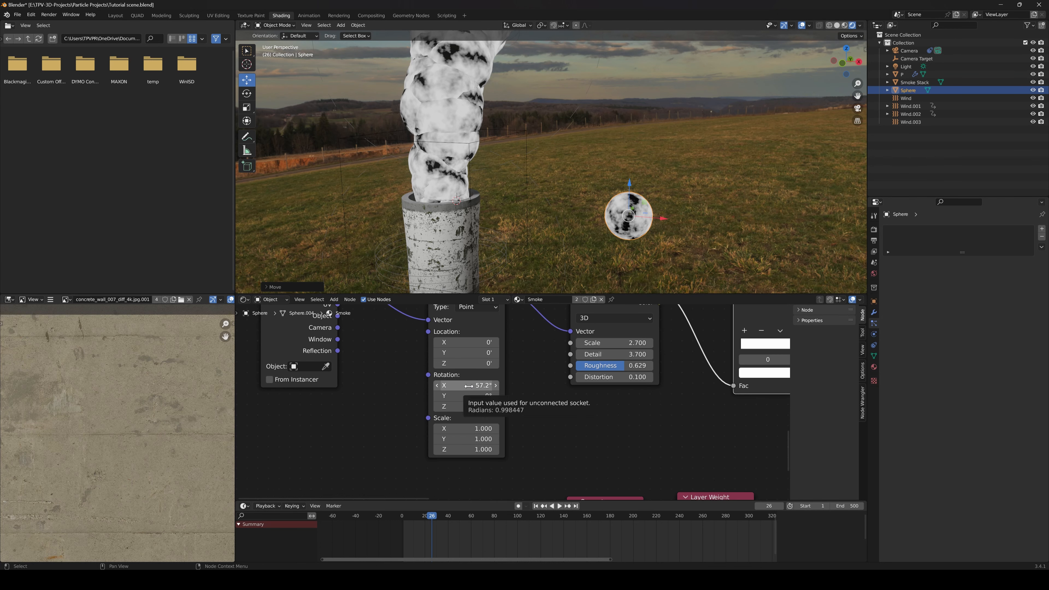
left_click_drag(432, 517, 402, 516)
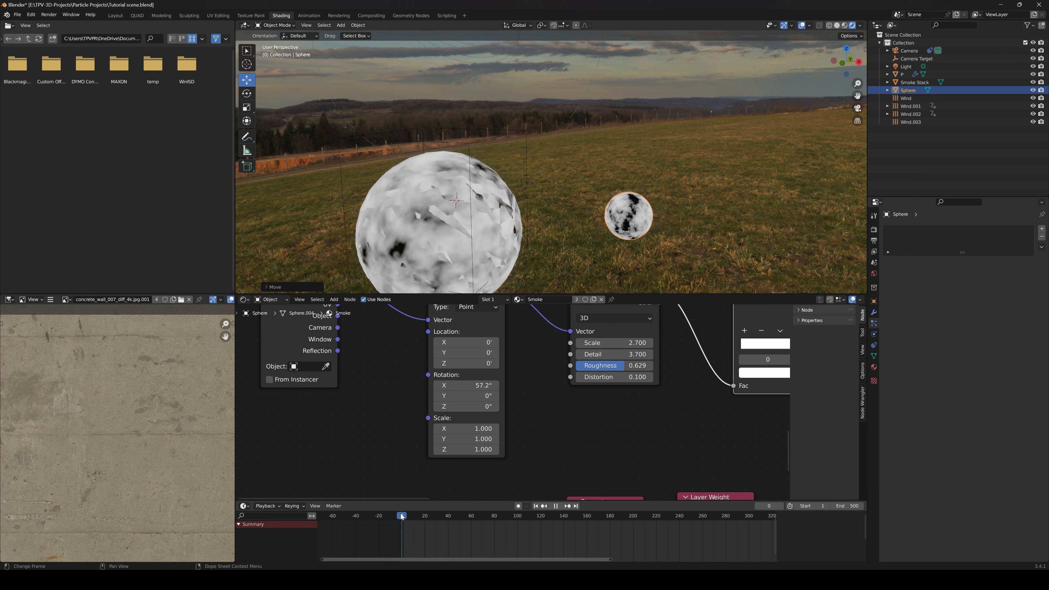
key("space")
right_click(463, 386)
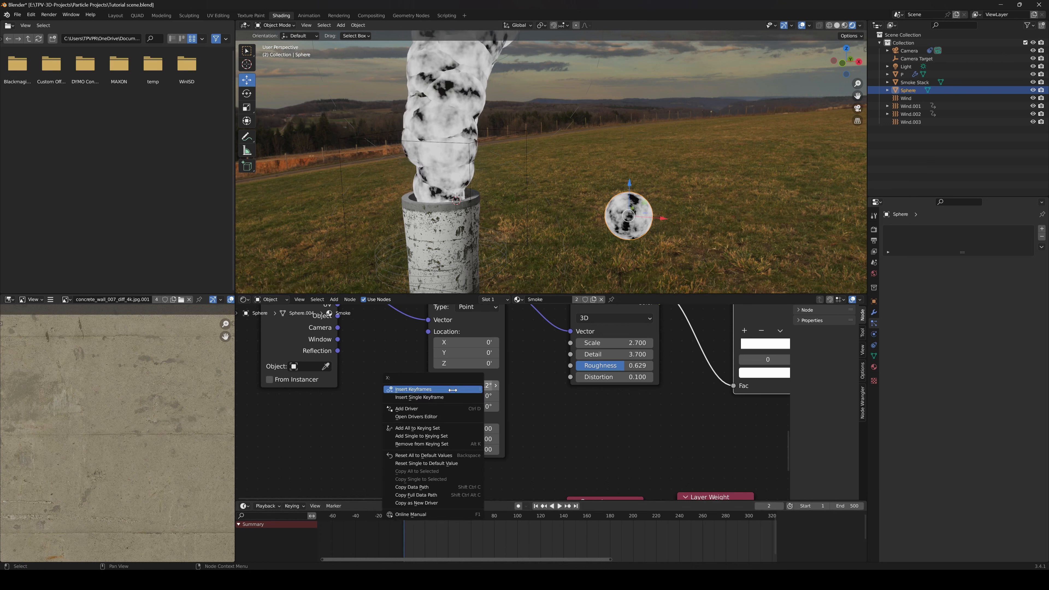
left_click(453, 390)
At frame 59, set the Mapping rotation to X 60.7°, Y 1.7°, Z 2.1° and insert keyframes for it
left_click_drag(411, 517, 470, 519)
left_click_drag(476, 397, 476, 396)
right_click(453, 386)
left_click(452, 386)
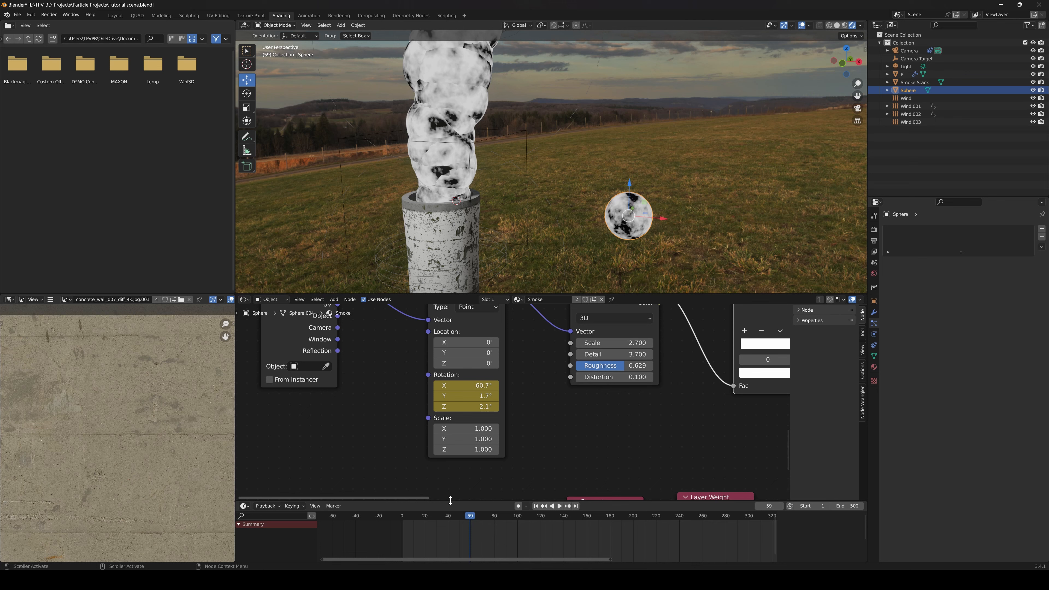
Select the Mapping node to show its keyframes, enlarge the timeline area, and switch that area to the Graph Editor
left_click_drag(453, 500, 453, 488)
middle_click_drag(520, 390, 515, 418)
scroll(513, 415, "down", 1)
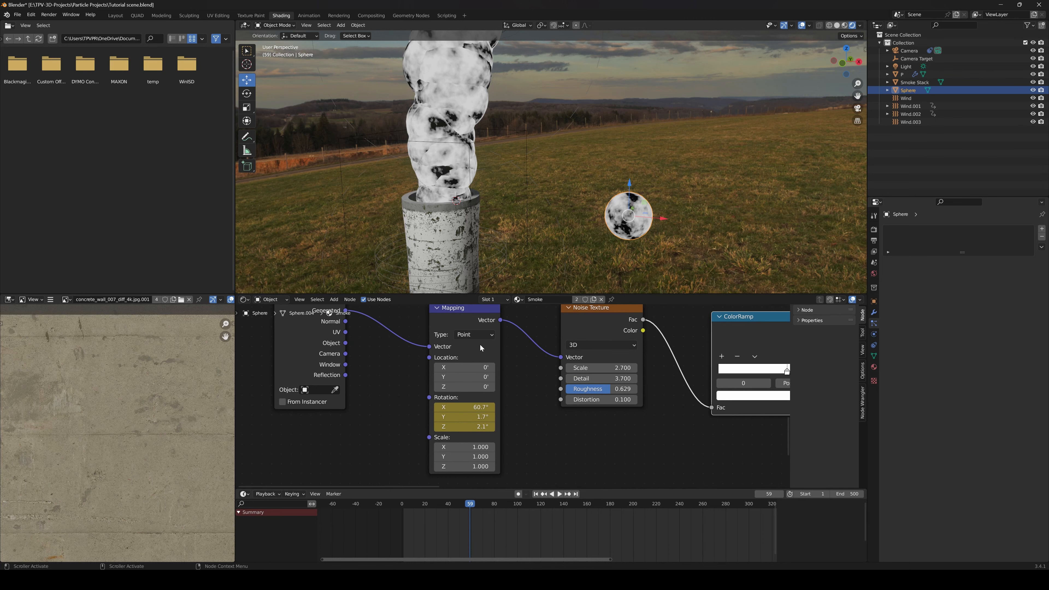
left_click(470, 310)
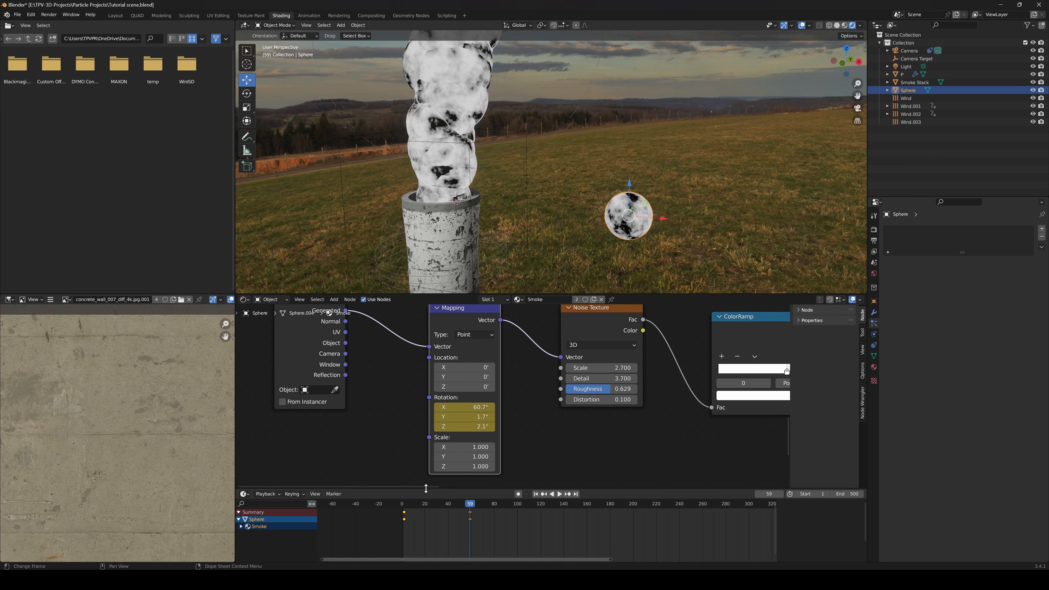
left_click_drag(424, 490, 425, 466)
left_click(245, 471)
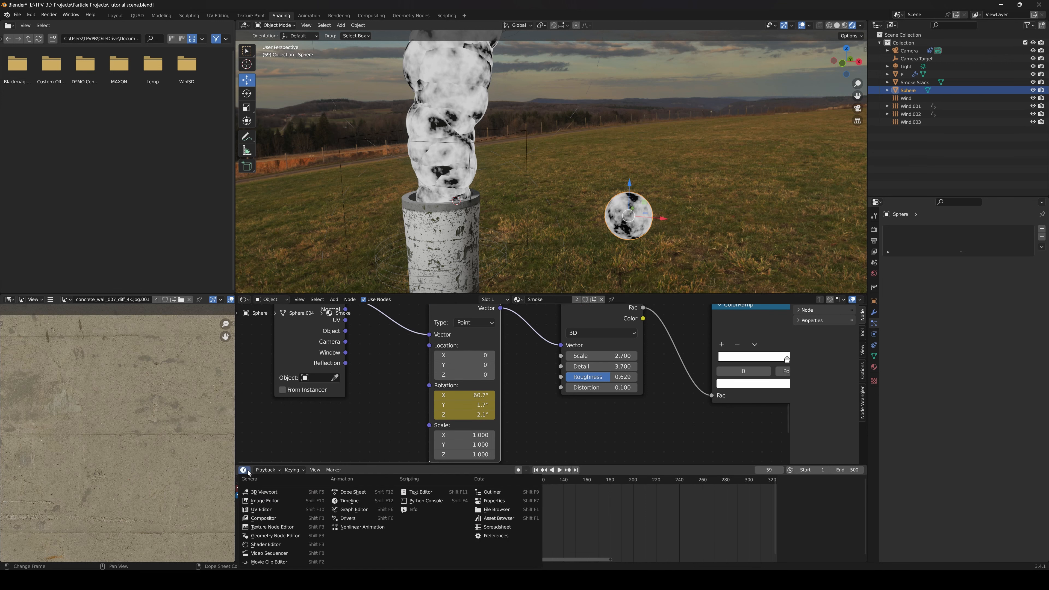
left_click(349, 510)
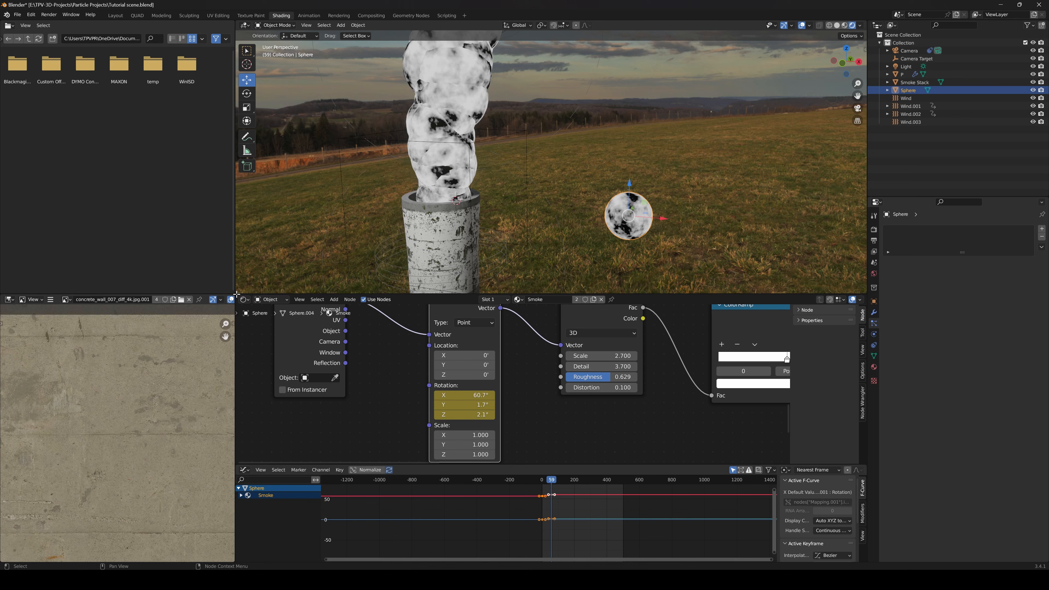
left_click_drag(236, 297, 242, 347)
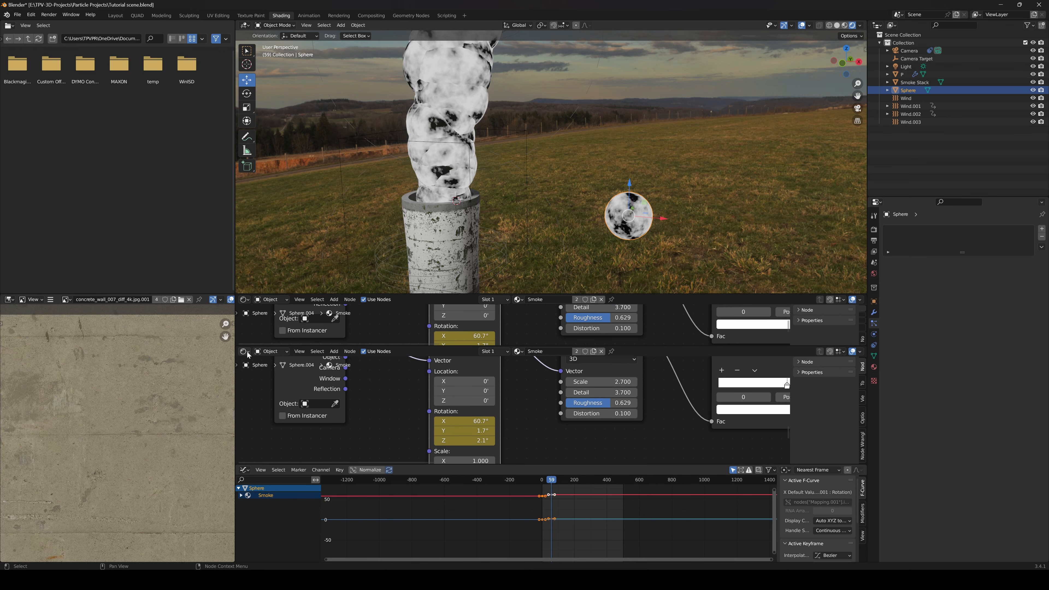
left_click(245, 352)
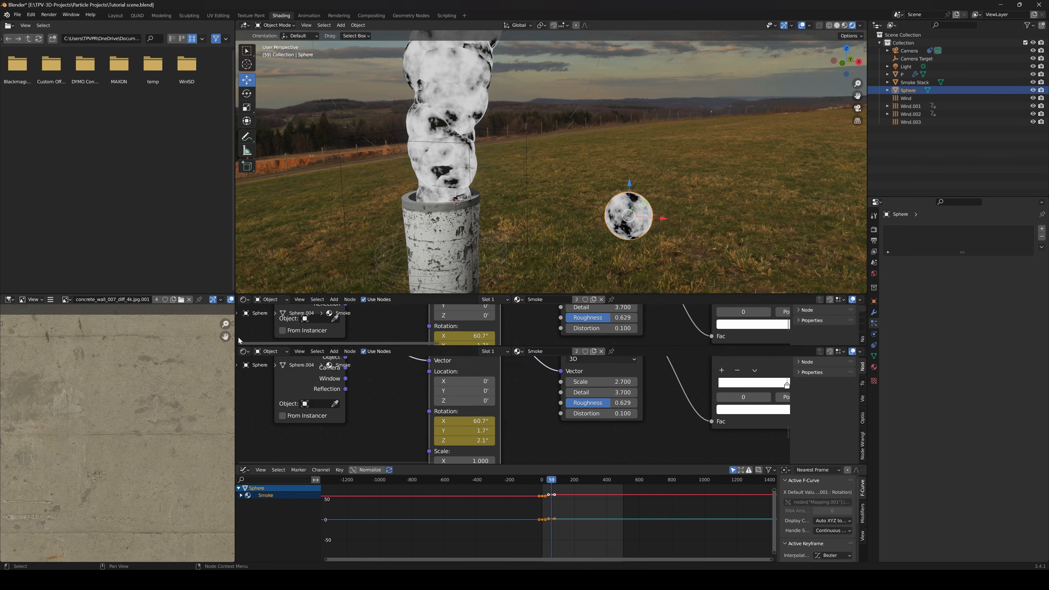
left_click_drag(237, 348, 241, 326)
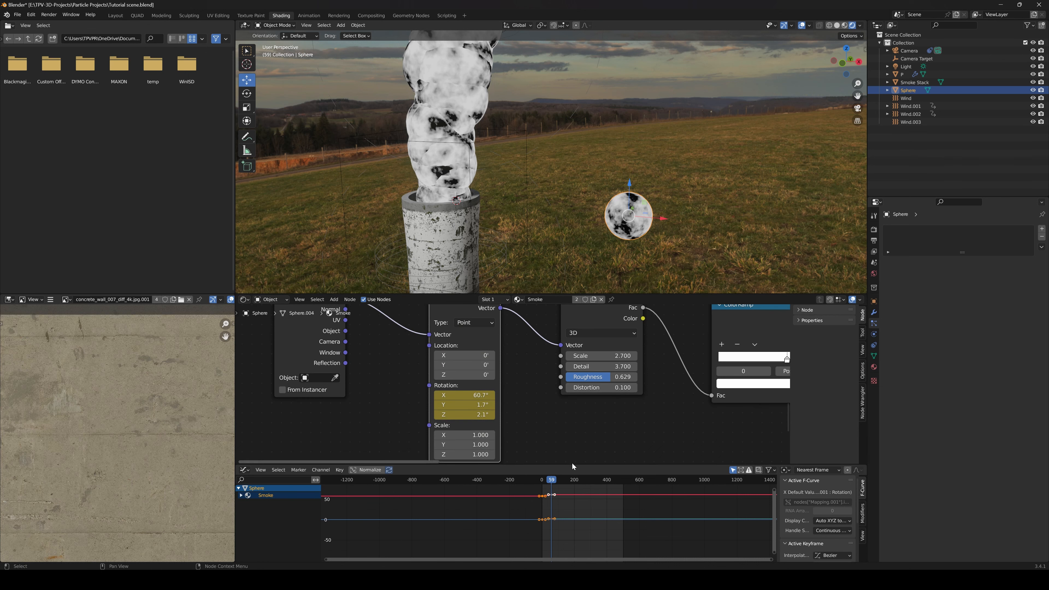
Enlarge the Graph Editor and set the interpolation mode of all the Mapping rotation keyframes to Linear
left_click_drag(573, 463, 571, 417)
scroll(561, 481, "up", 4)
middle_click_drag(568, 465, 548, 498)
left_click_drag(432, 448, 596, 550)
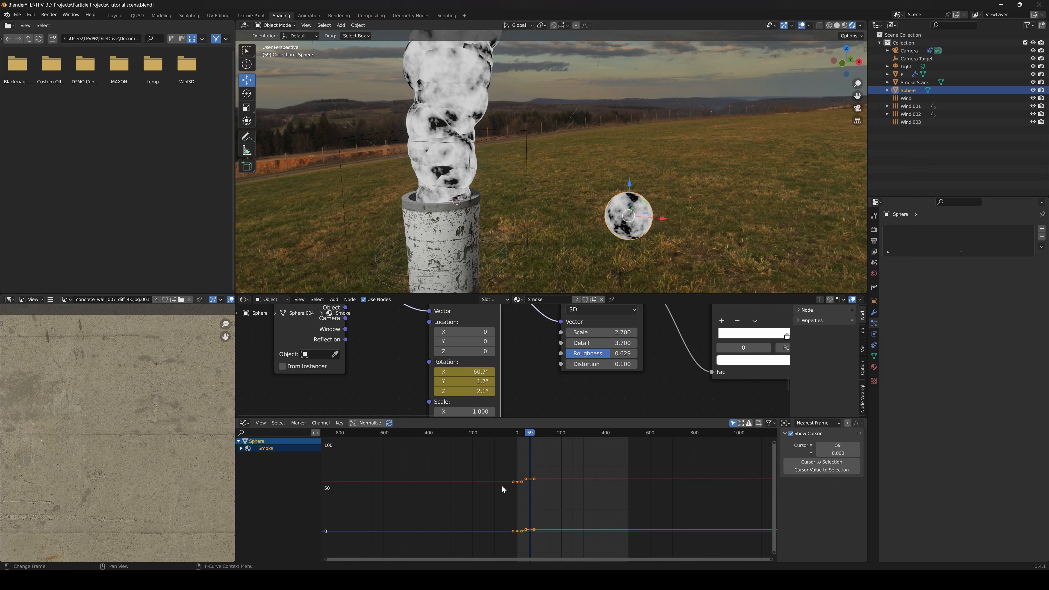
scroll(526, 496, "up", 2)
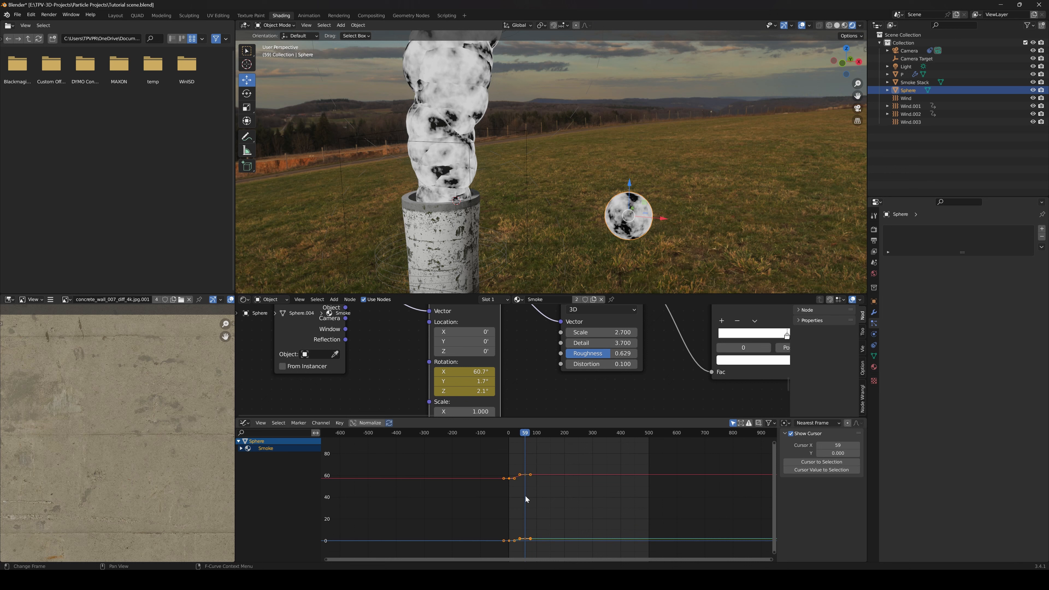
right_click(523, 471)
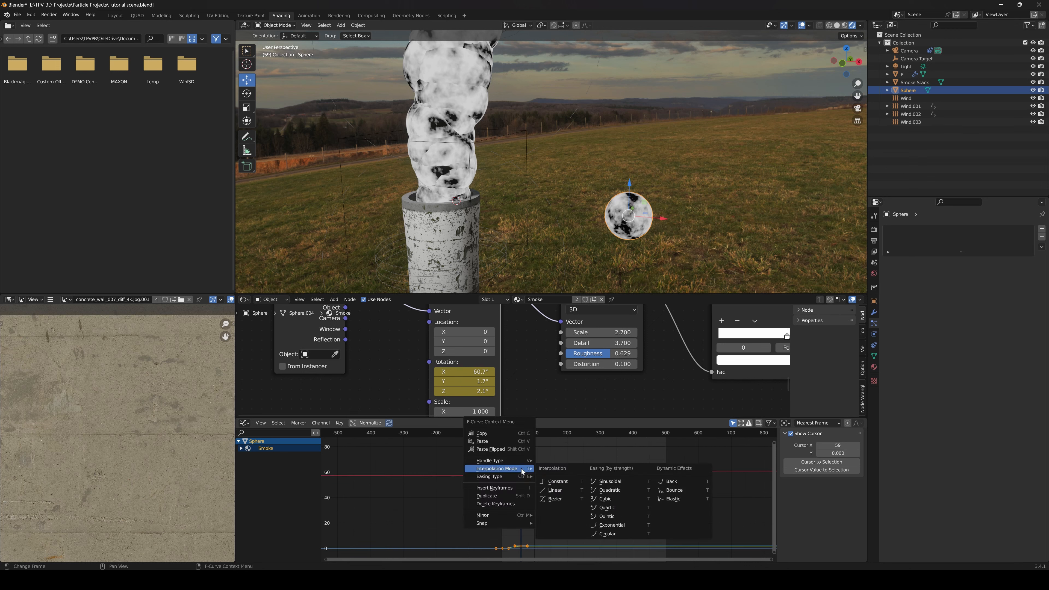
left_click(556, 491)
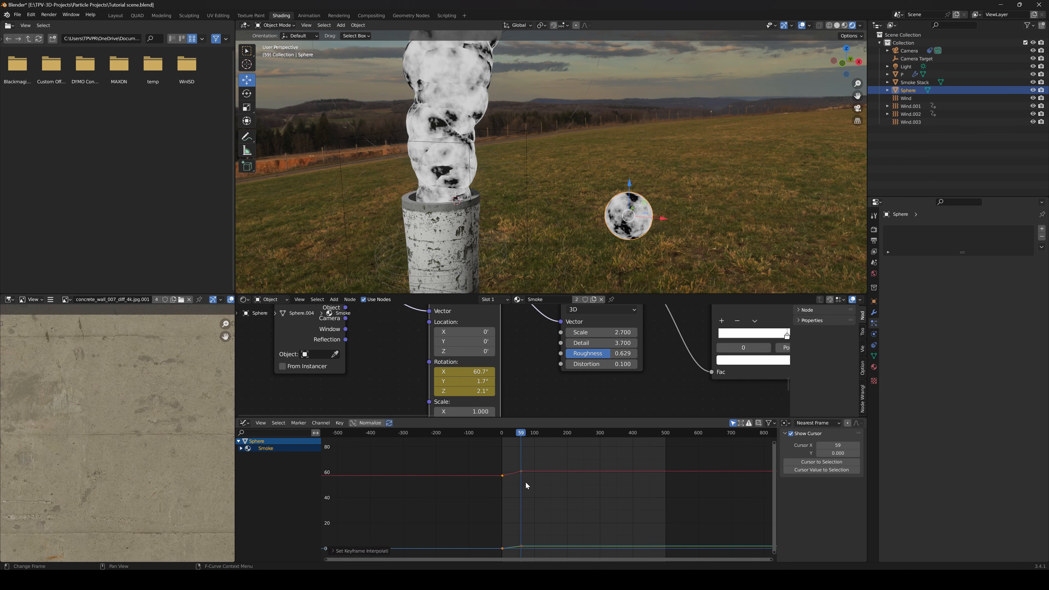
Apply Linear Extrapolation to the Mapping rotation curves
key("shift+e")
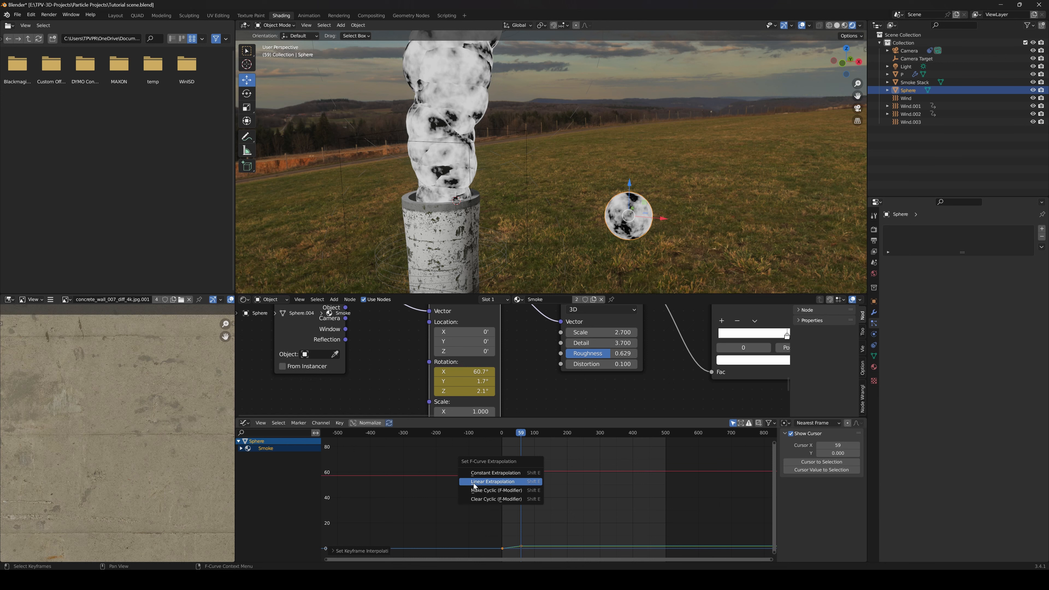
left_click(494, 482)
scroll(530, 484, "up", 2)
scroll(529, 487, "down", 4)
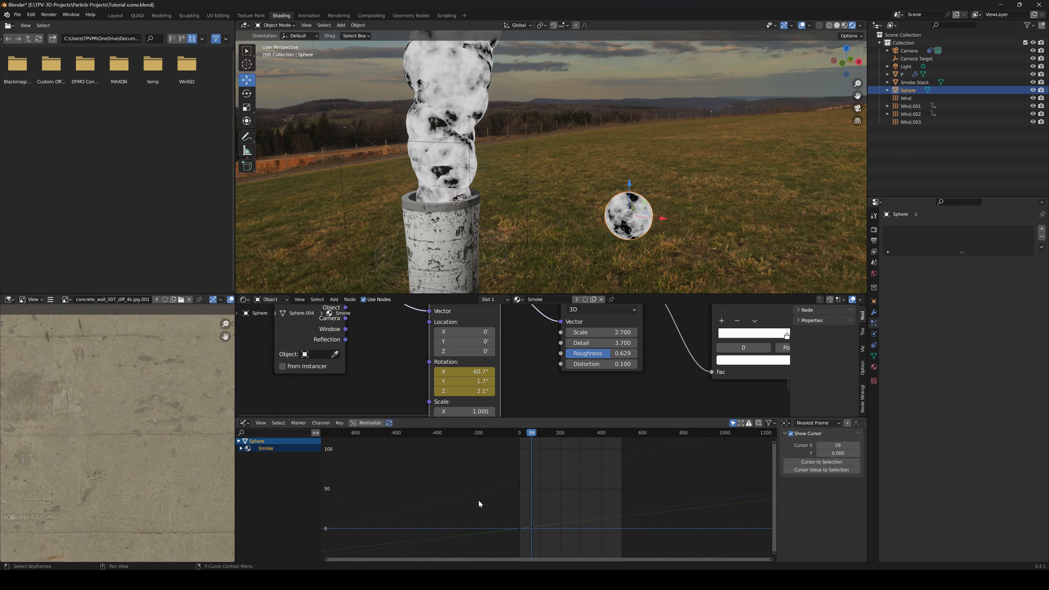
scroll(543, 487, "up", 3)
scroll(530, 487, "up", 3)
Move to frame 14 and play the animation to check the noise motion on the sphere and smoke
left_click_drag(517, 433, 495, 437)
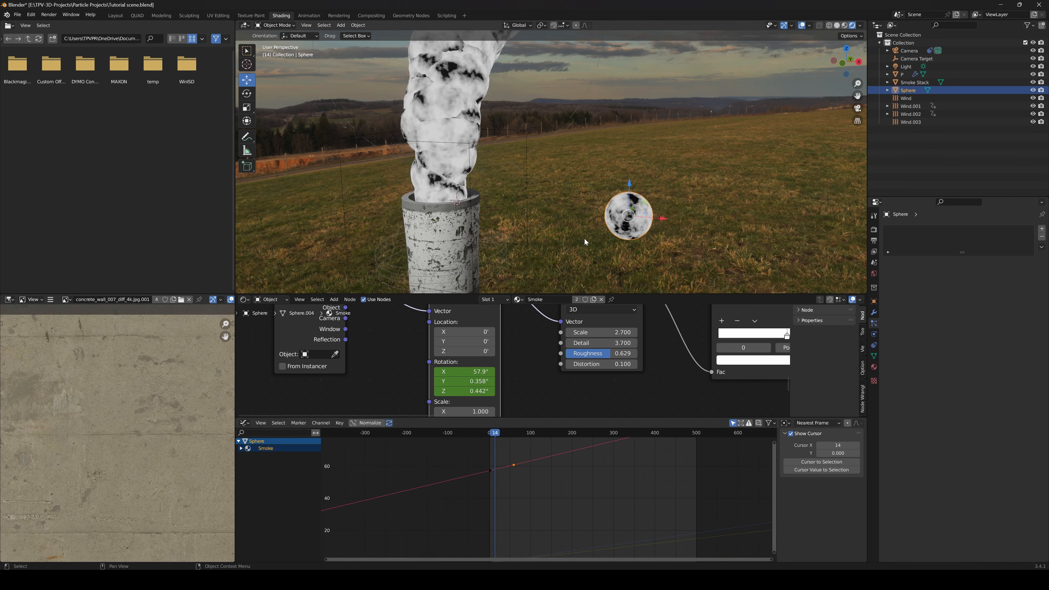
key("space")
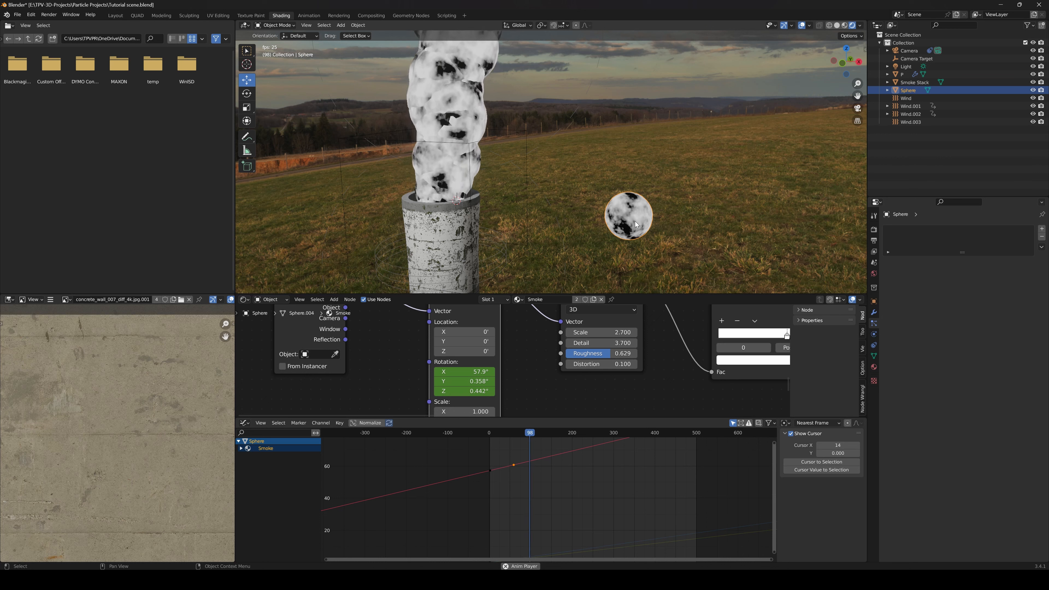
key("space")
Inspect the Rotation settings of the smoke emitter's particle system, then reselect the sphere
left_click(456, 115)
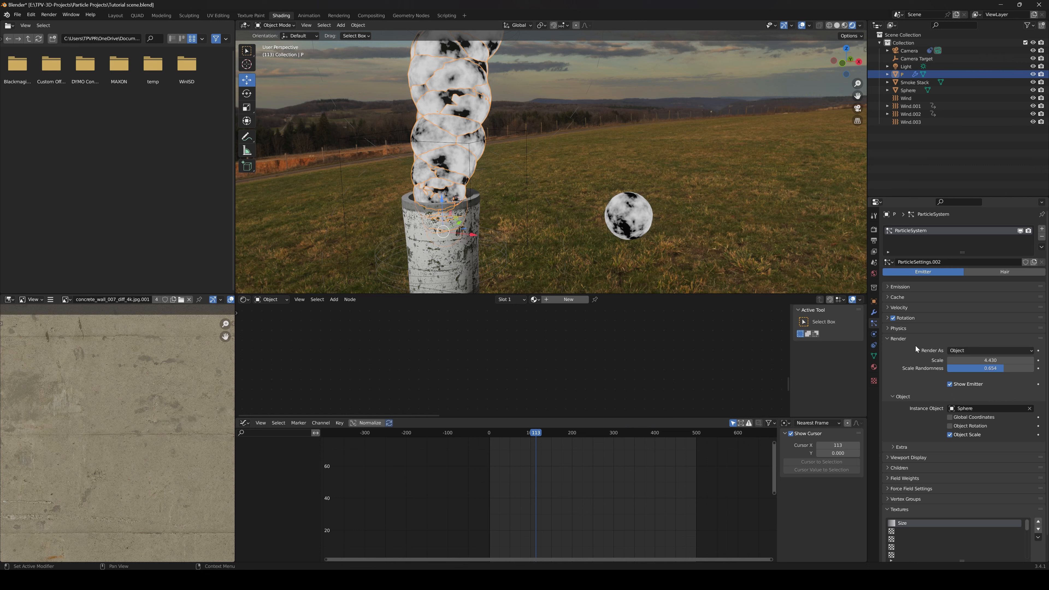
left_click(887, 318)
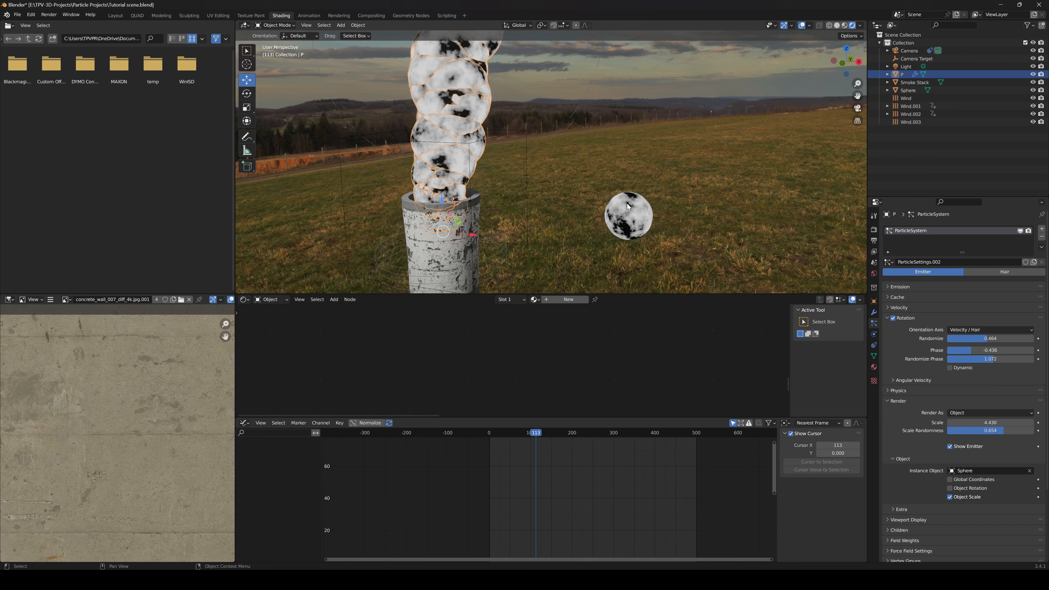
left_click_drag(970, 352, 992, 339)
left_click(629, 224)
Lower the second Y rotation keyframe below zero and raise the second Z rotation keyframe to about 4.68° at frame 58
scroll(479, 335, "up", 3)
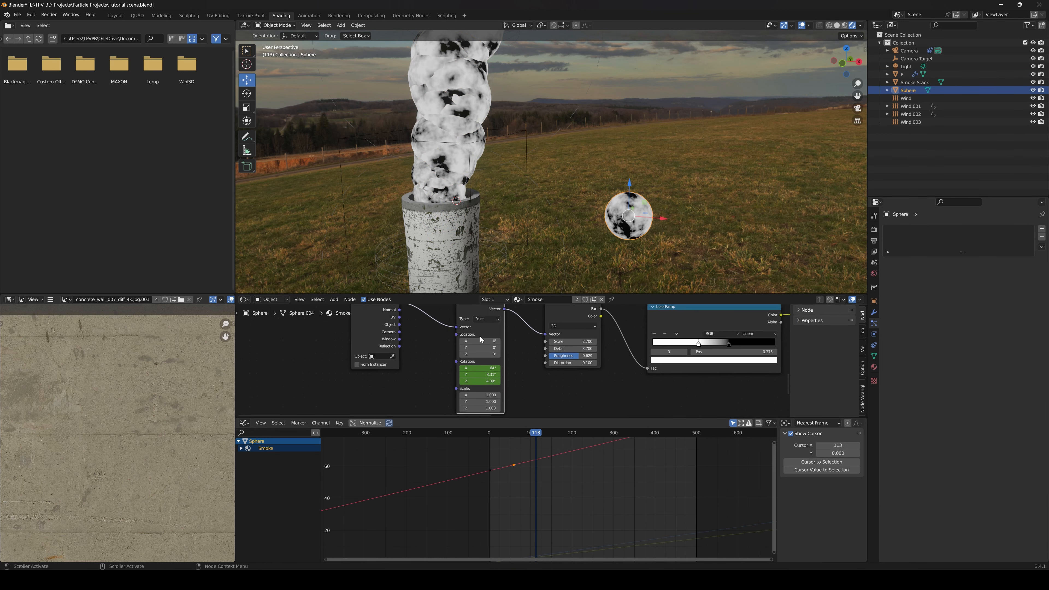
scroll(484, 331, "down", 1)
scroll(559, 480, "down", 4)
middle_click_drag(549, 494, 556, 467)
scroll(551, 461, "up", 2)
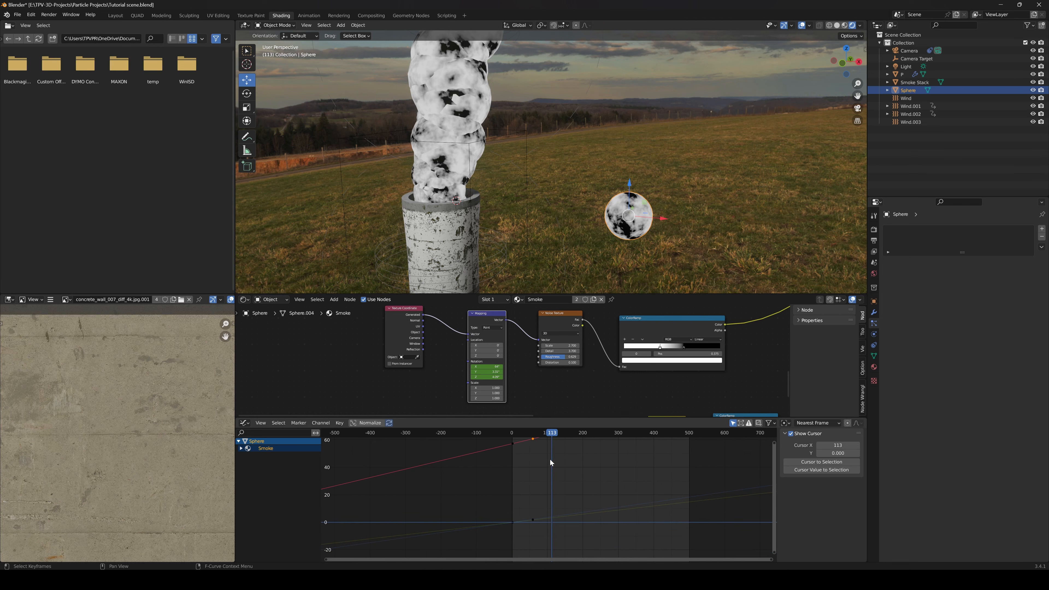
left_click_drag(534, 519, 532, 526)
left_click(534, 516)
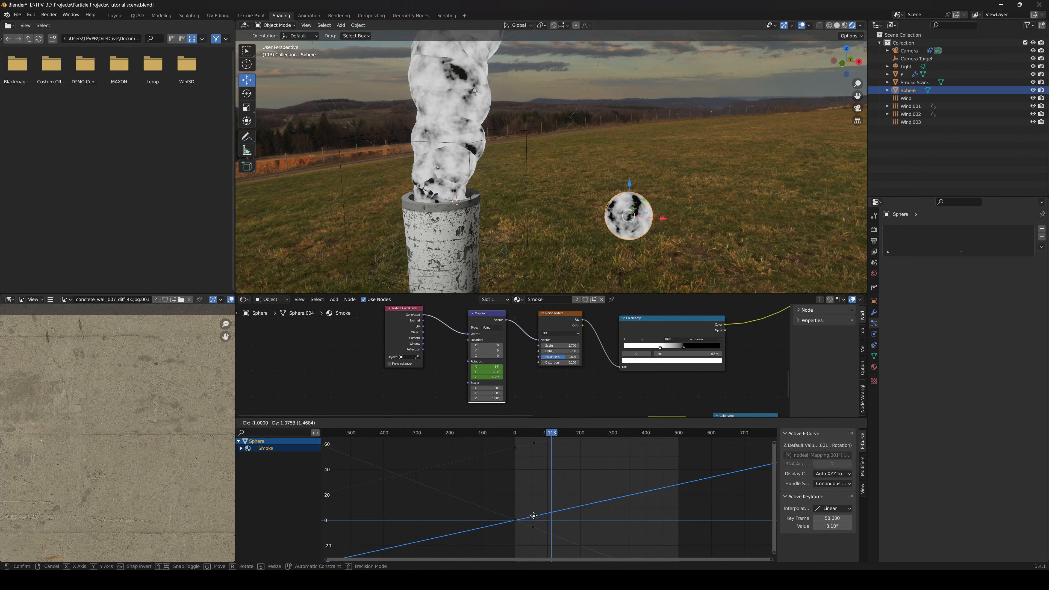
Replay from frame 0, move the second Z rotation keyframe to about 7.69° at frame 54, and preview the motion
left_click_drag(552, 434, 511, 439)
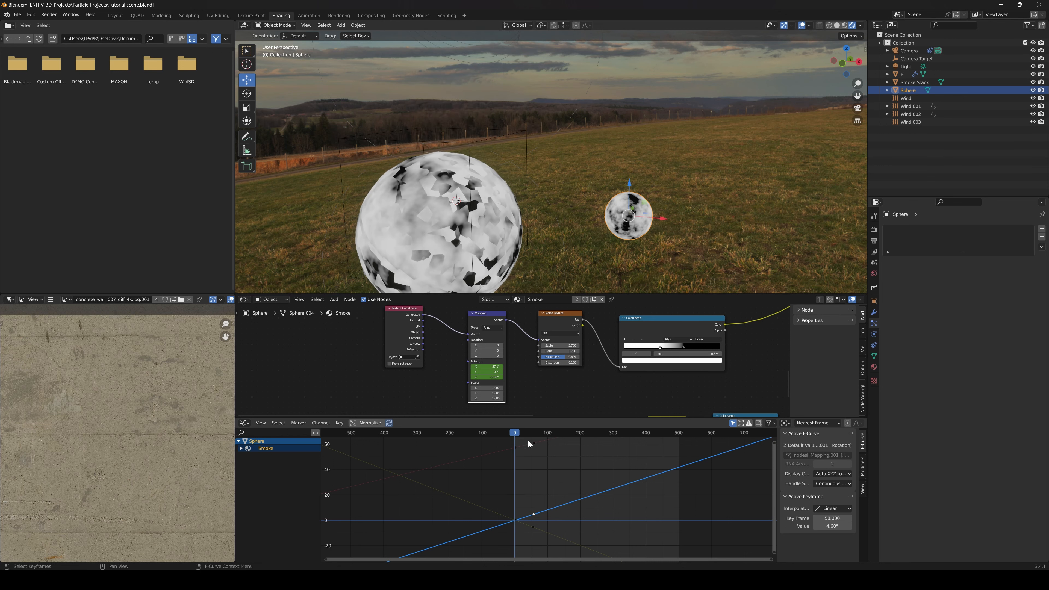
key("space")
key("space")
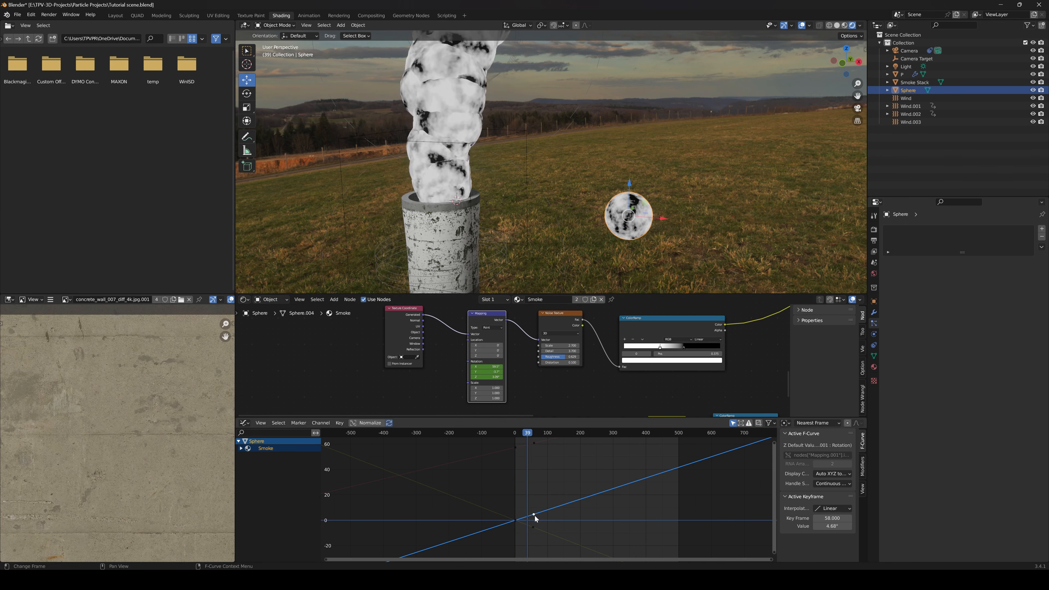
left_click_drag(534, 516, 532, 510)
key("space")
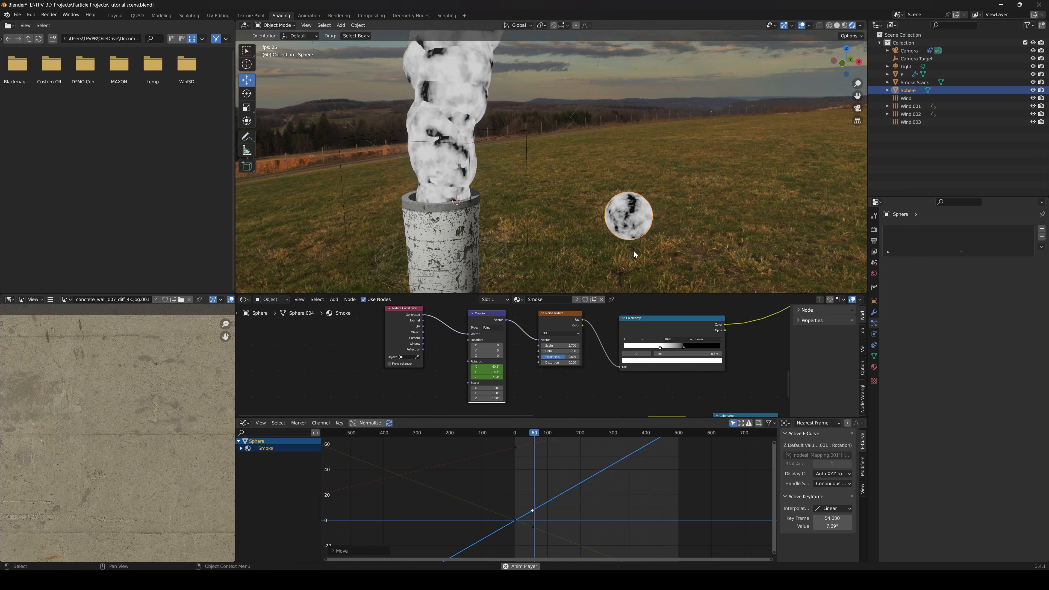
key("space")
Move the second X rotation keyframe to about 66.3° at frame 49 and play the animation
left_click(527, 451)
left_click(534, 444)
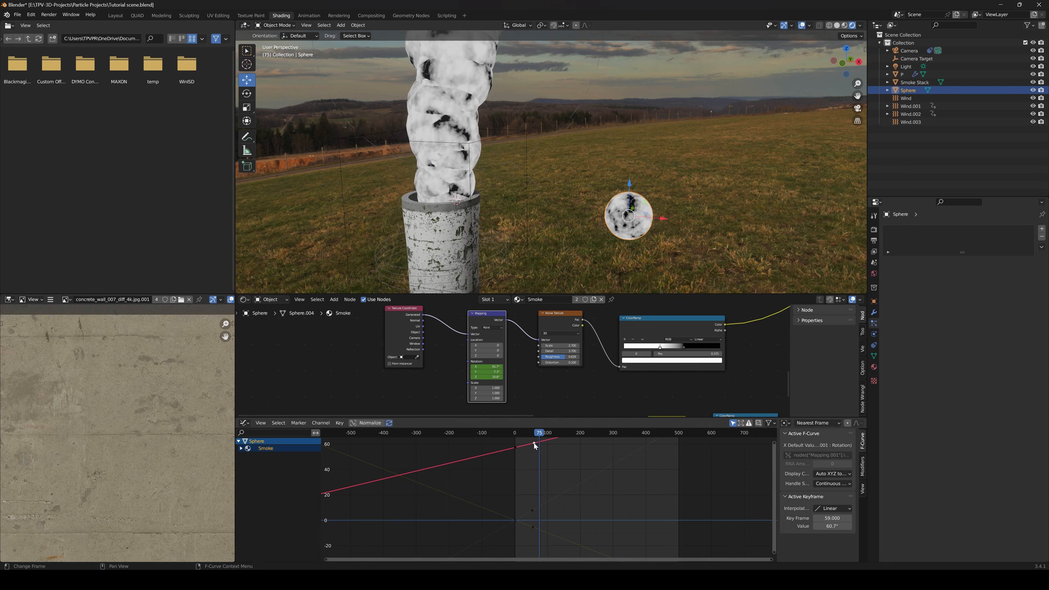
left_click_drag(534, 446, 530, 436)
key("space")
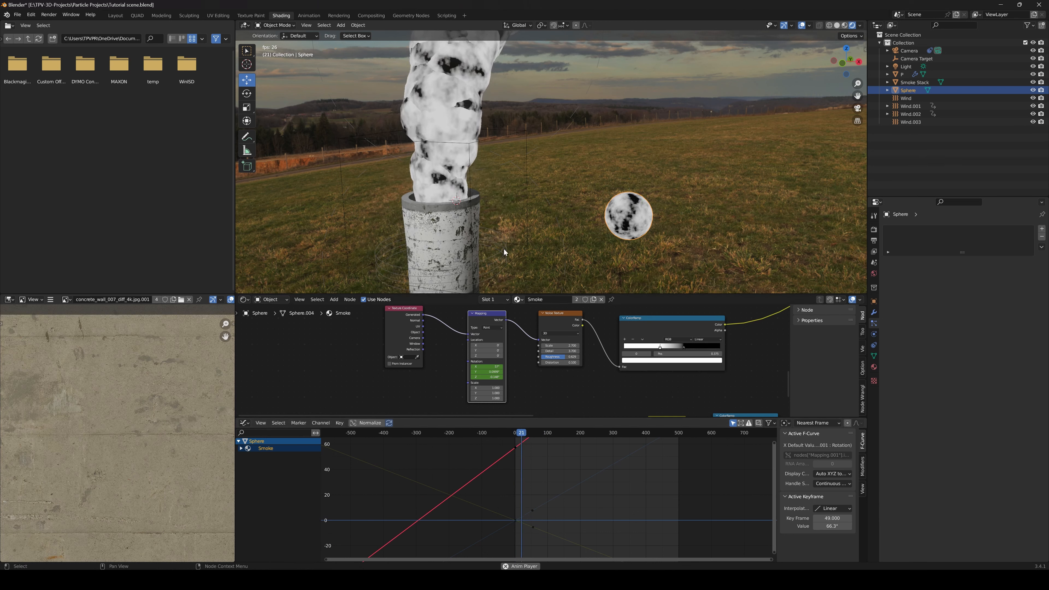
Adjust the second Y rotation keyframe, raise the second Z keyframe to about 9.41° at frame 51, and stop the playback
left_click(532, 528)
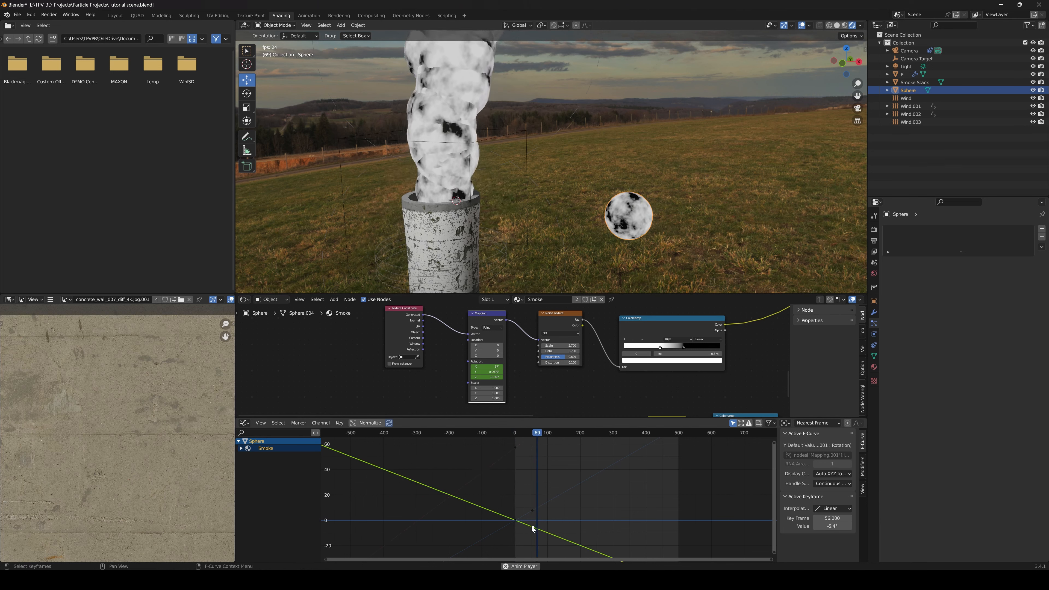
left_click_drag(532, 529, 530, 509)
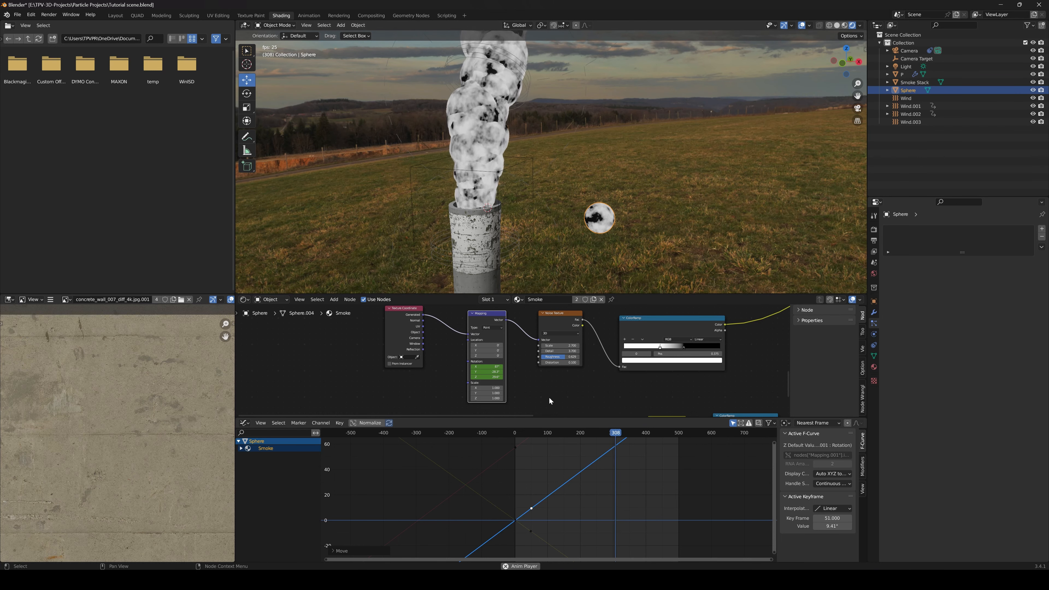
key("Escape")
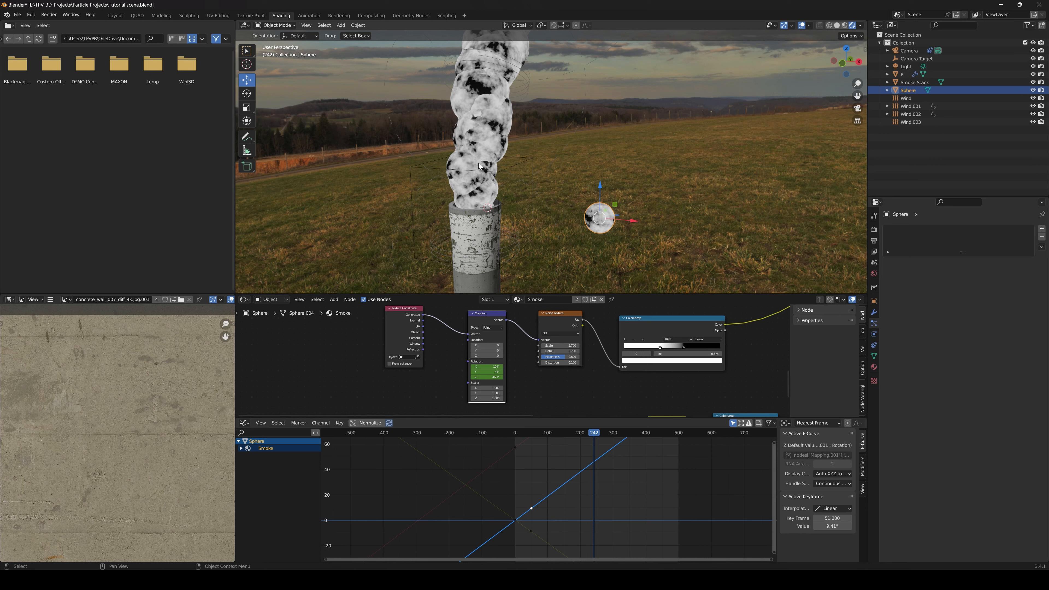
Play the animation from an earlier frame to check the moving noise on the smoke column and sphere up close
scroll(480, 355, "up", 2)
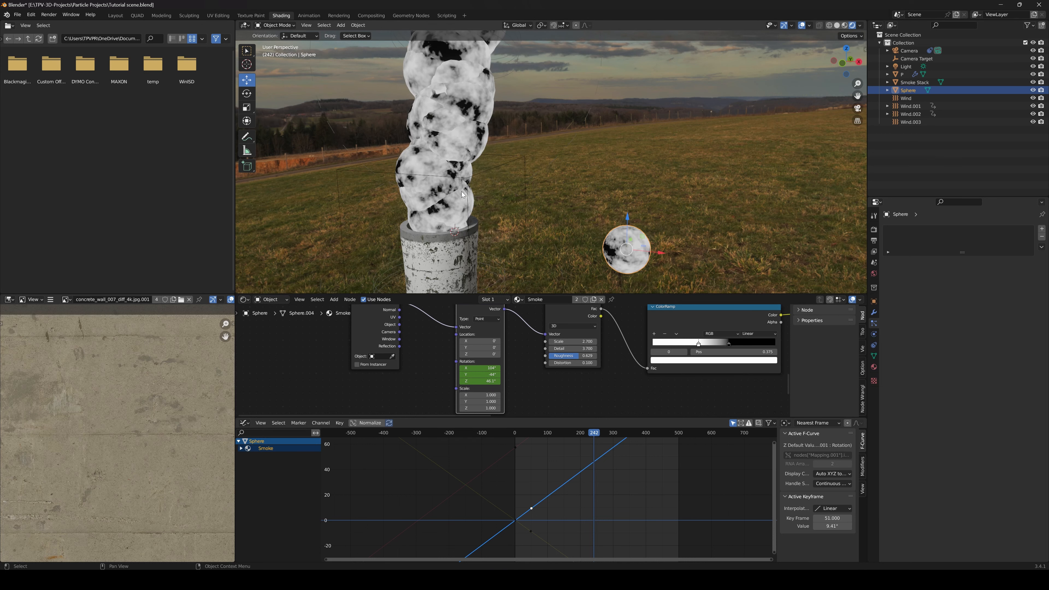
left_click(568, 434)
key("space")
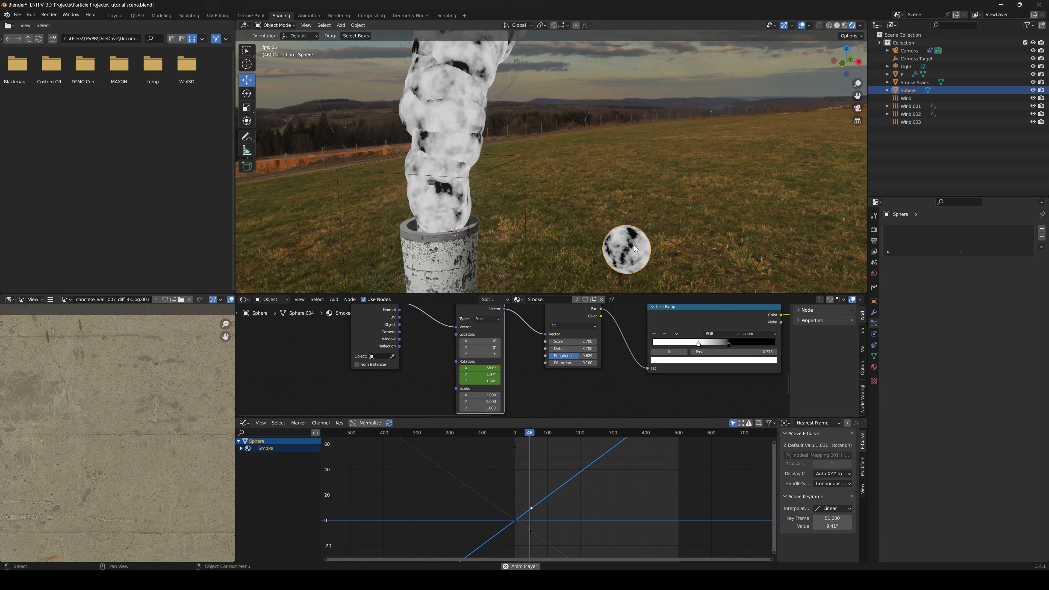
key("space")
Examine the Smoke material's animated noise nodes and the smoke column and sphere from several distances and angles
scroll(506, 372, "down", 4)
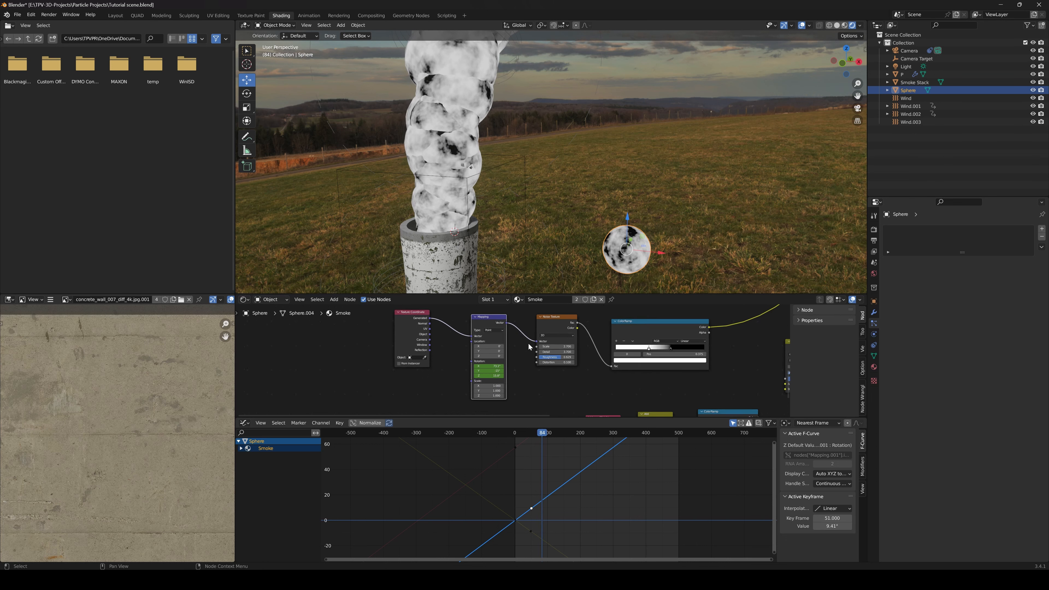
left_click_drag(406, 333, 518, 350)
scroll(554, 351, "down", 2)
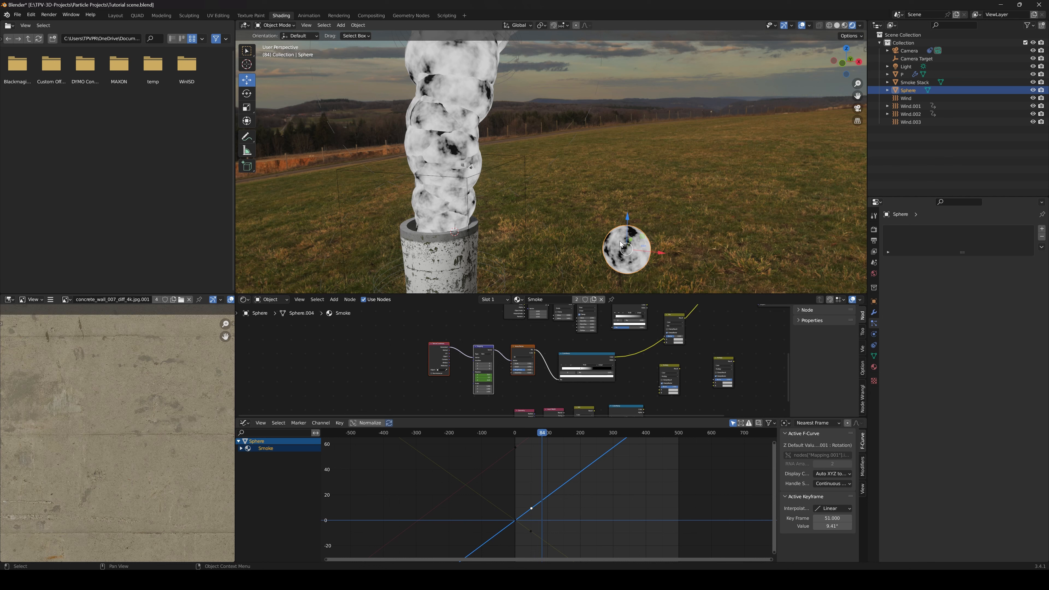
scroll(635, 263, "up", 3)
middle_click_drag(634, 263, 506, 194, "shift")
scroll(503, 207, "up", 3)
scroll(502, 211, "down", 5)
scroll(440, 194, "down", 6)
middle_click_drag(468, 189, 482, 211, "shift")
scroll(484, 213, "up", 2)
scroll(463, 200, "up", 2)
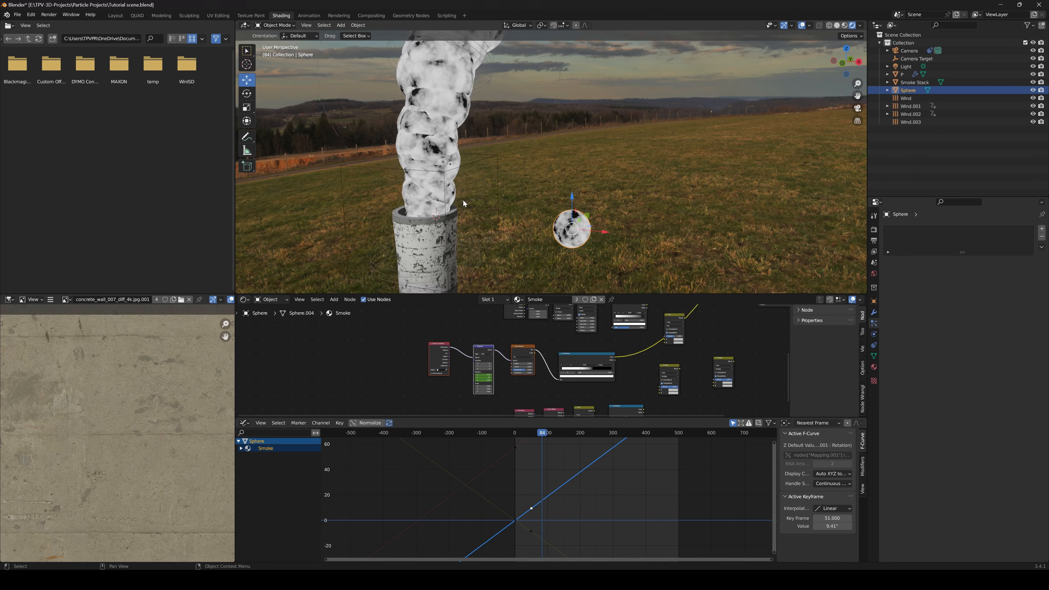
scroll(420, 200, "down", 5)
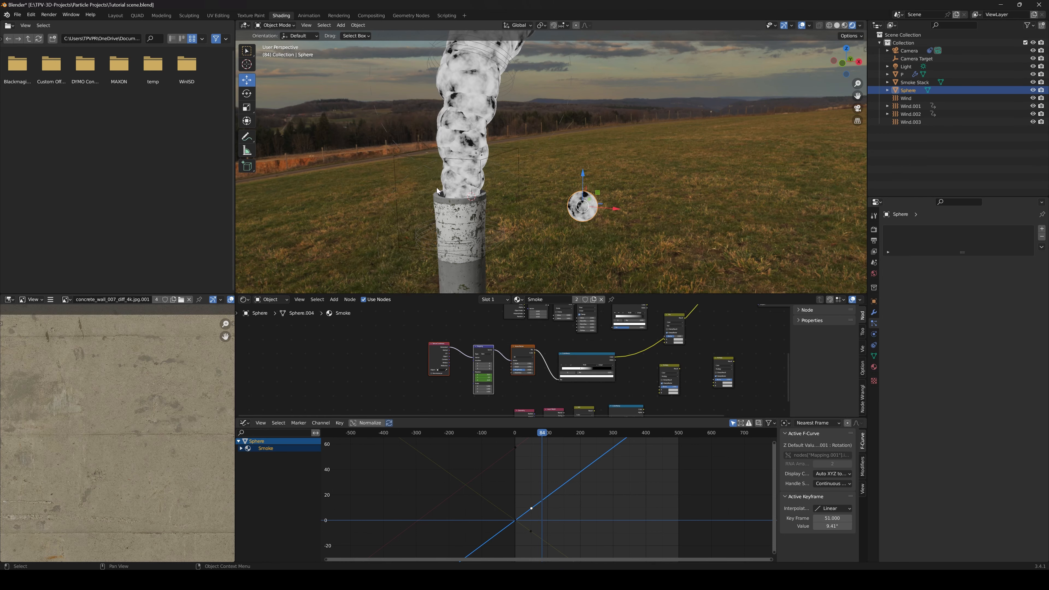
scroll(481, 199, "down", 1)
scroll(516, 224, "up", 3)
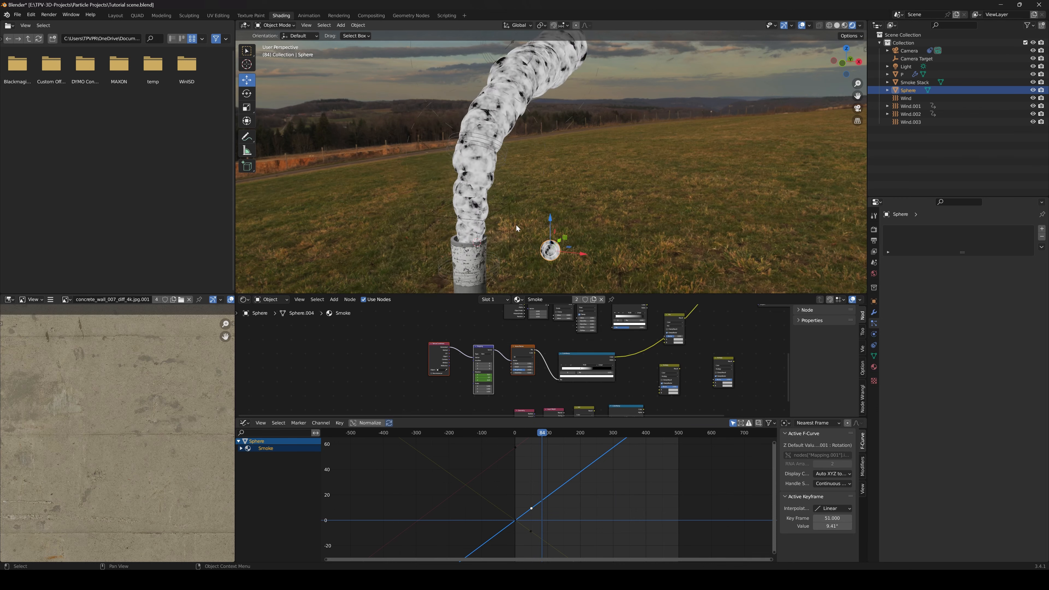
scroll(578, 366, "down", 1)
scroll(577, 366, "up", 4)
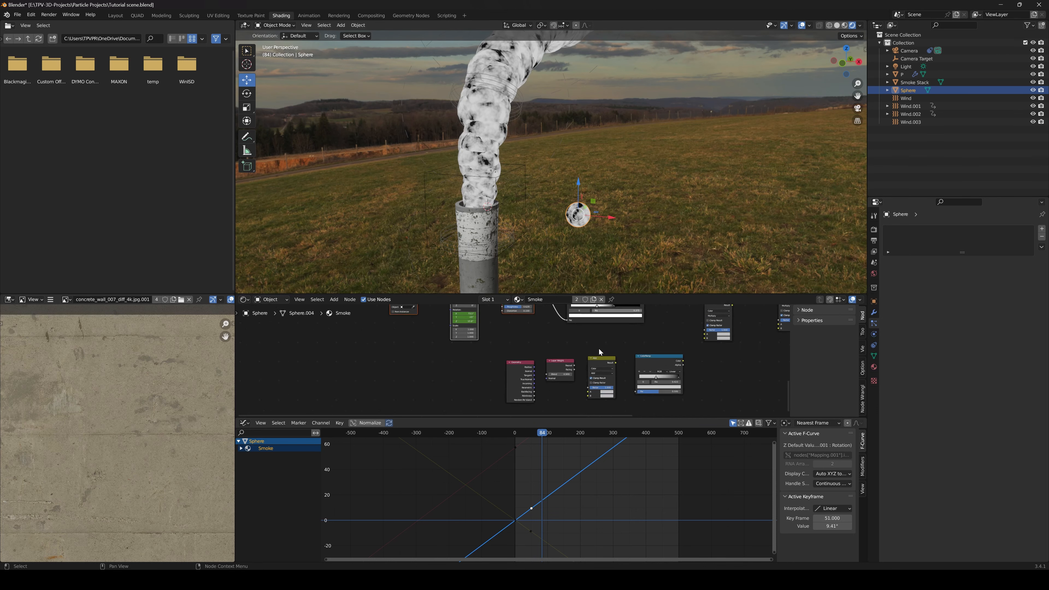
Bring the unconnected Geometry, Layer Weight and Add nodes of the Smoke material into view and nudge them slightly
scroll(599, 347, "up", 4)
scroll(537, 355, "up", 1)
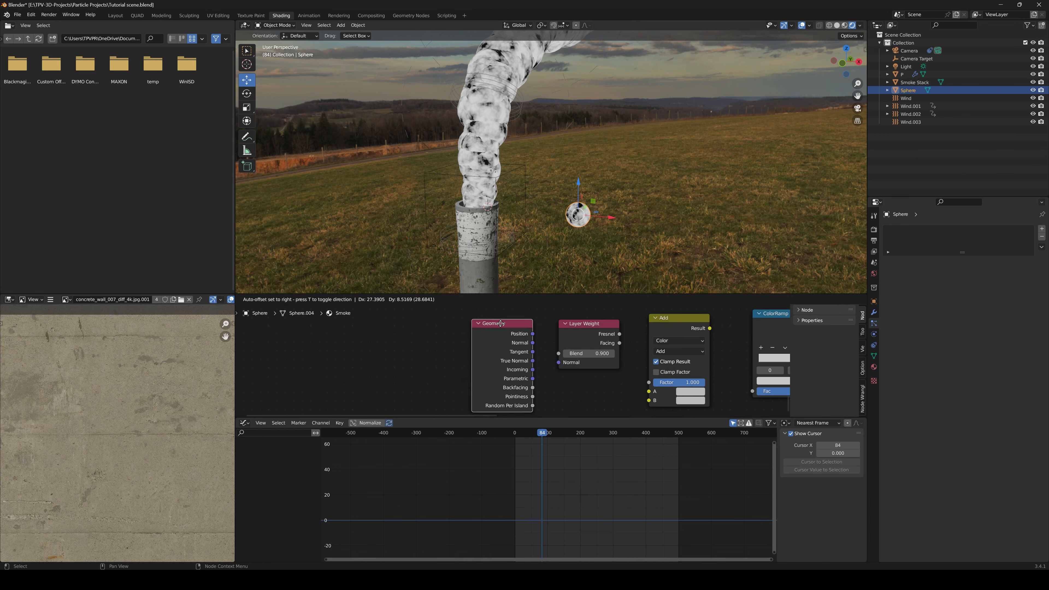
left_click_drag(495, 328, 499, 325)
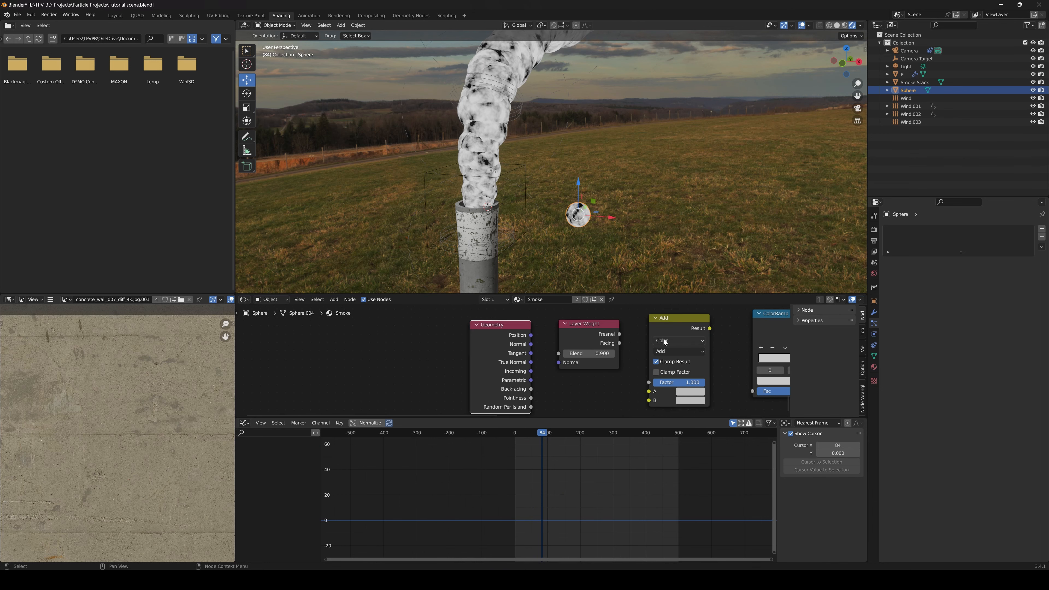
left_click_drag(577, 336, 593, 333)
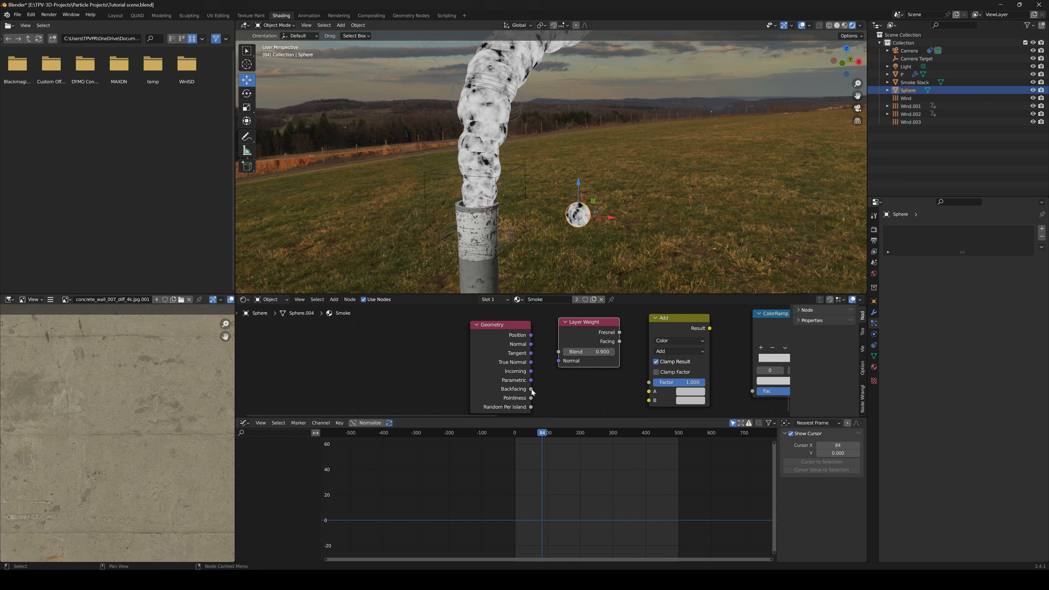
left_click_drag(673, 322, 674, 321)
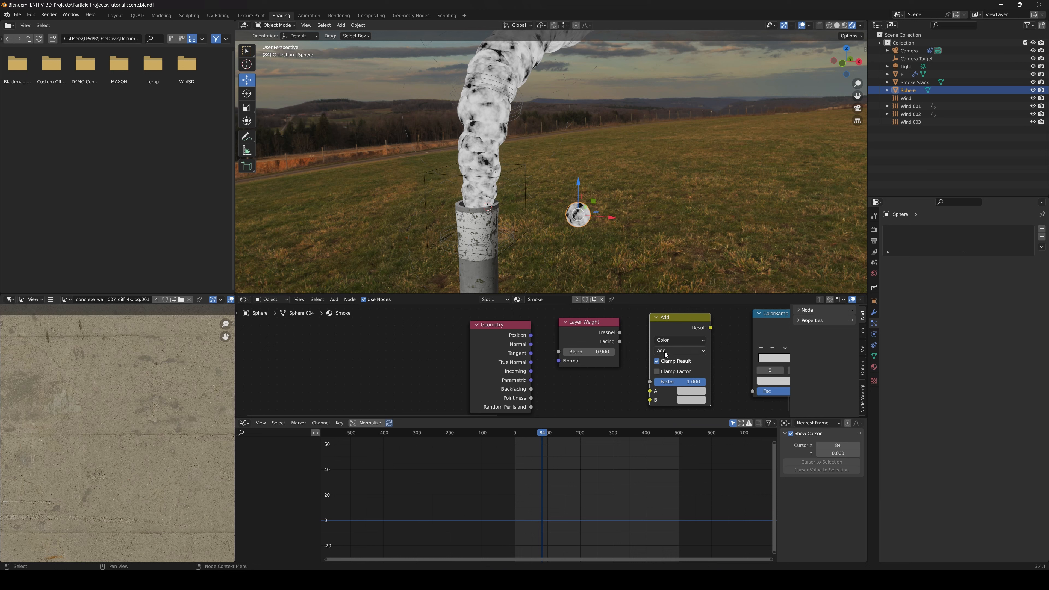
Link Geometry Backfacing to the Add node's B, Layer Weight Facing to its A, and its Result to the ColorRamp's Fac
left_click_drag(531, 390, 651, 400)
left_click_drag(603, 329, 650, 391)
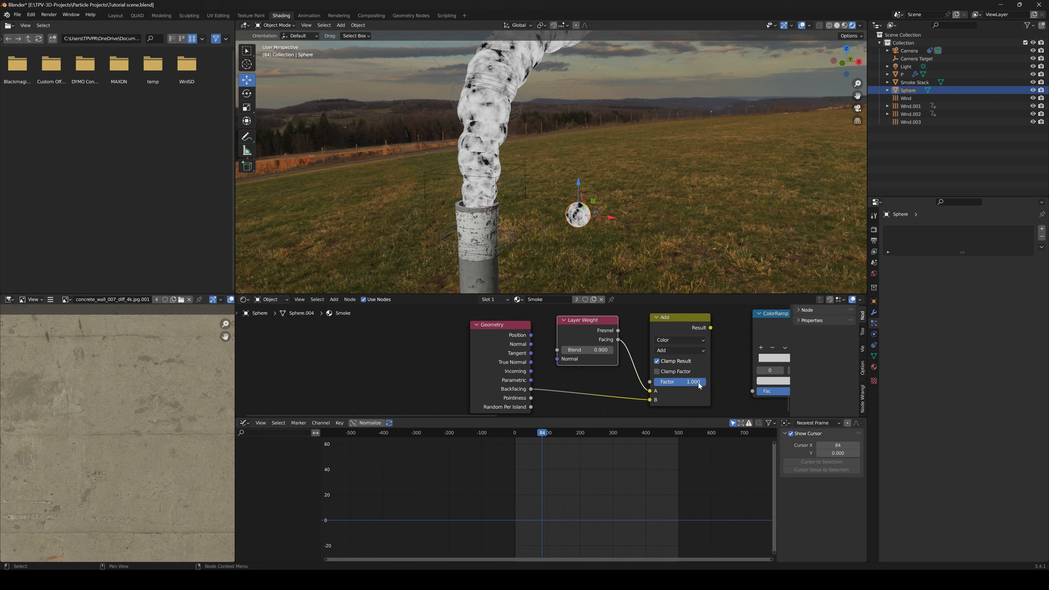
middle_click_drag(722, 377, 631, 359)
left_click_drag(611, 324, 648, 386)
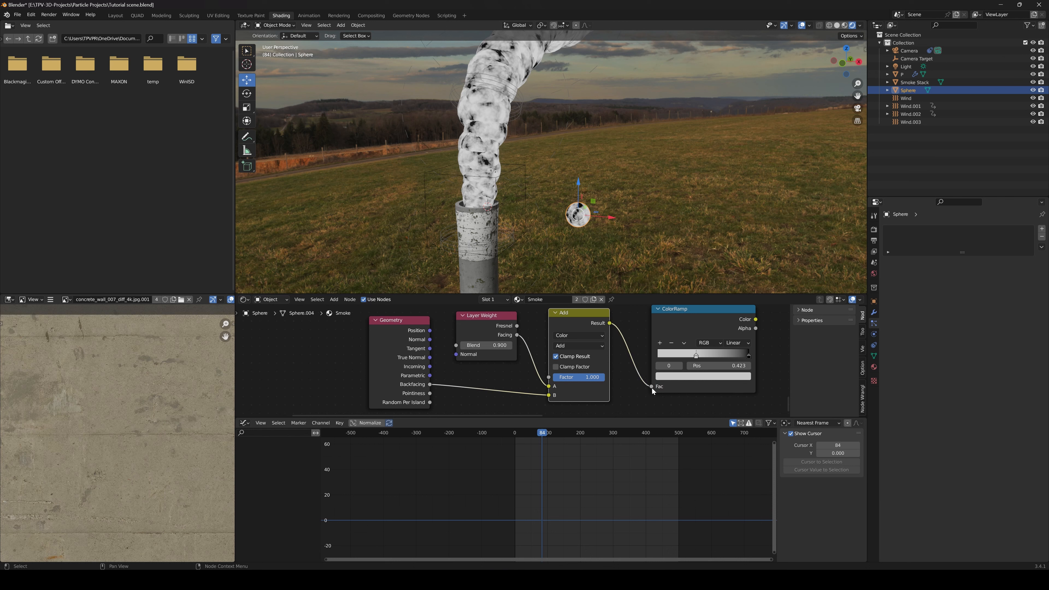
Preview the facing ColorRamp on the smoke and sphere and move its light stop to position 0.073
middle_click_drag(678, 323, 655, 342)
left_click(657, 339, "ctrl+shift")
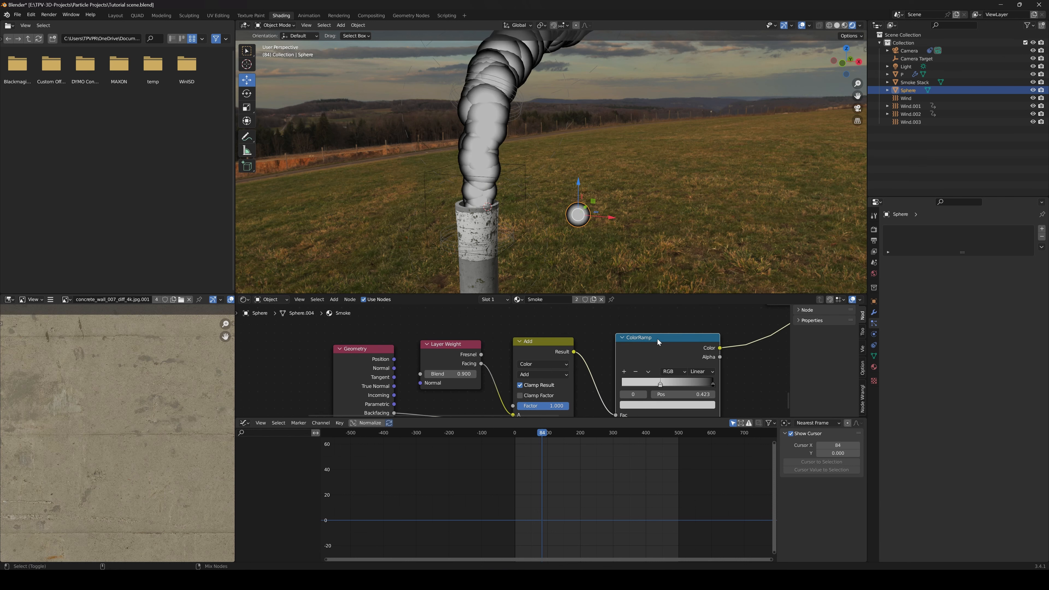
scroll(588, 253, "up", 3)
middle_click_drag(587, 253, 624, 220, "shift")
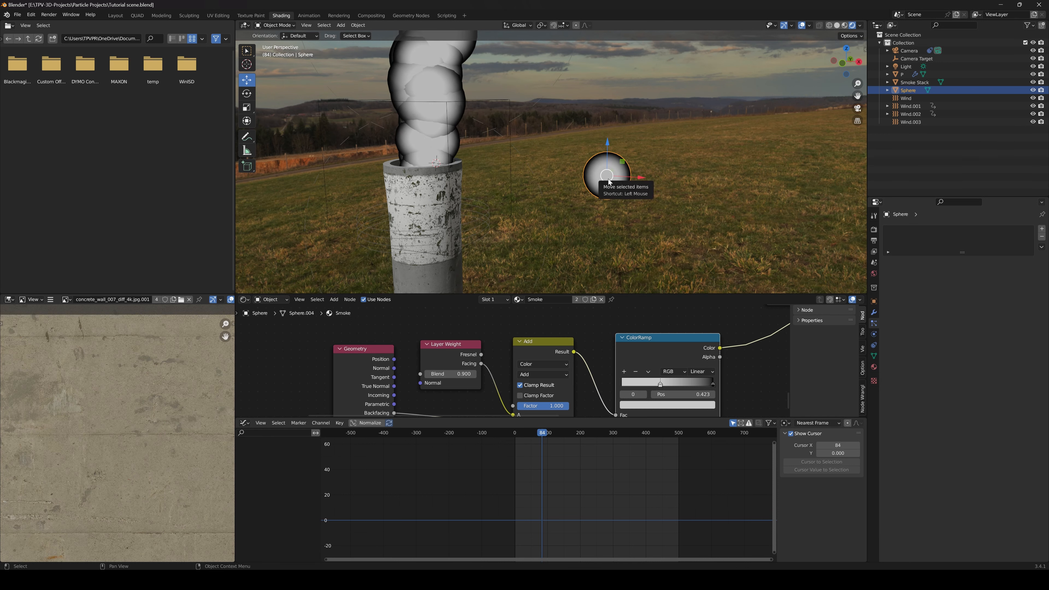
left_click_drag(660, 386, 628, 384)
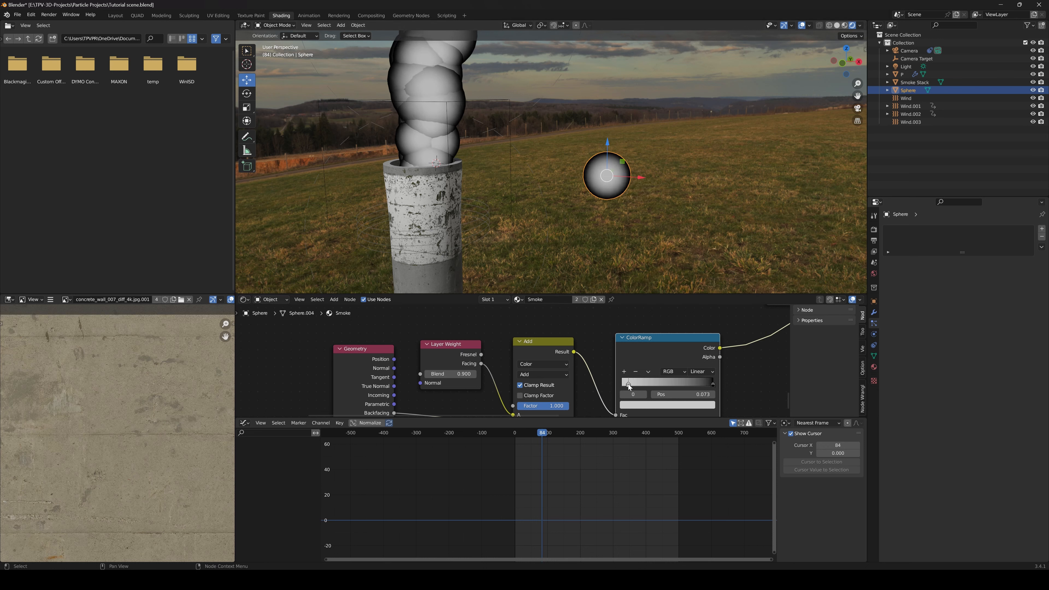
Try an inverted ColorRamp by making its first stop black and its last stop white
left_click(644, 404)
left_click_drag(695, 318, 693, 348)
left_click(713, 384)
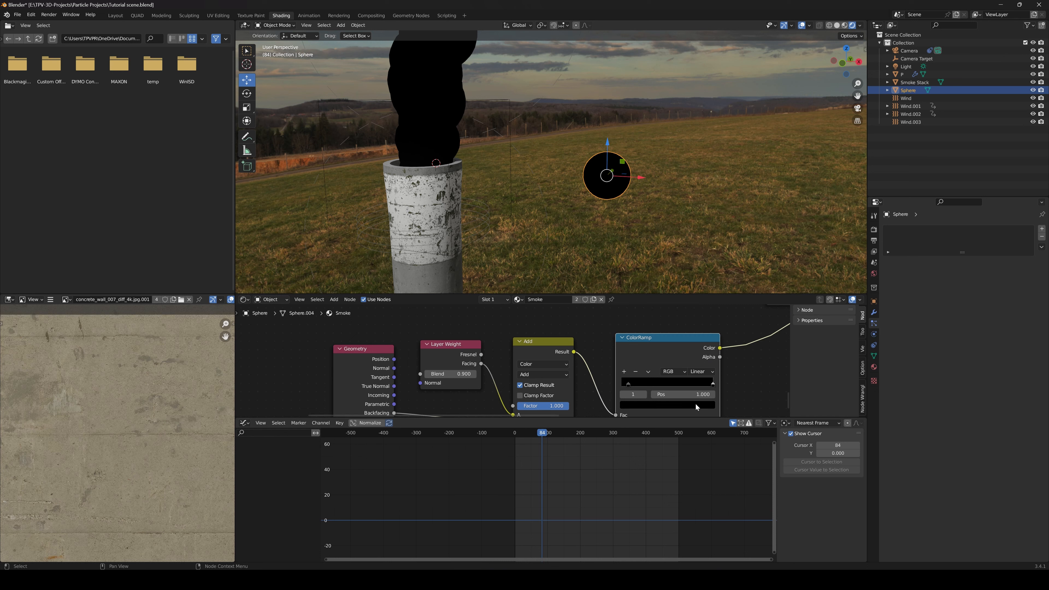
left_click(696, 404)
left_click_drag(695, 348, 695, 318)
left_click(628, 385)
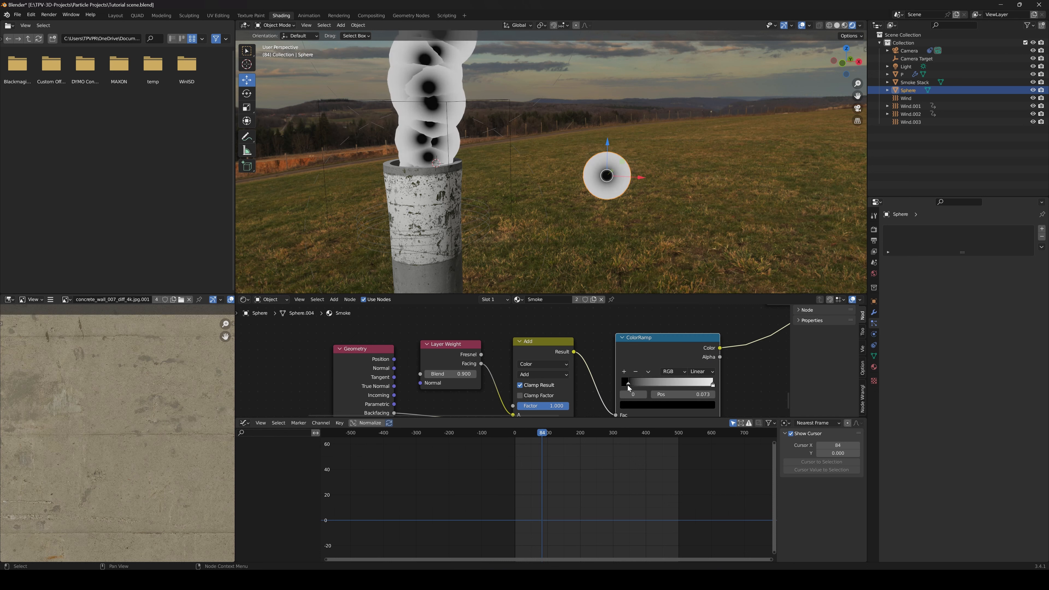
Set the ColorRamp's first stop to white and its last stop to black, and check the sphere up close
left_click(652, 407)
mouse_move(692, 345)
left_mouse_down()
mouse_move(693, 284)
mouse_move(692, 345)
left_mouse_up()
left_click(713, 385)
left_click(706, 405)
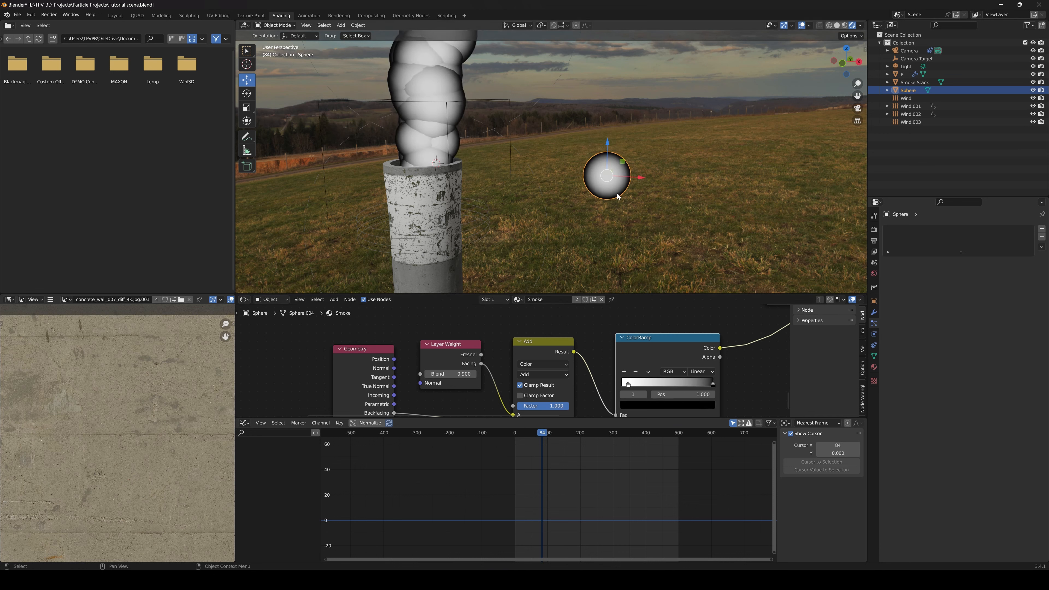
scroll(618, 196, "up", 4)
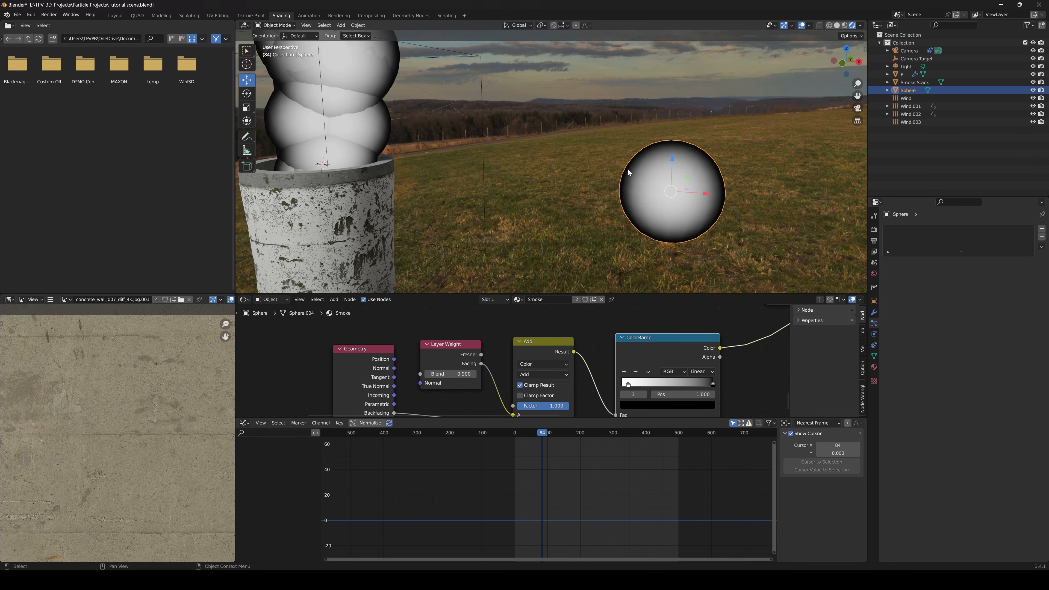
scroll(665, 203, "down", 4)
Try a Layer Weight Blend value of 1 on the smoke and sphere
mouse_move(588, 353)
middle_mouse_down()
mouse_move(601, 348)
mouse_move(574, 348)
middle_mouse_up()
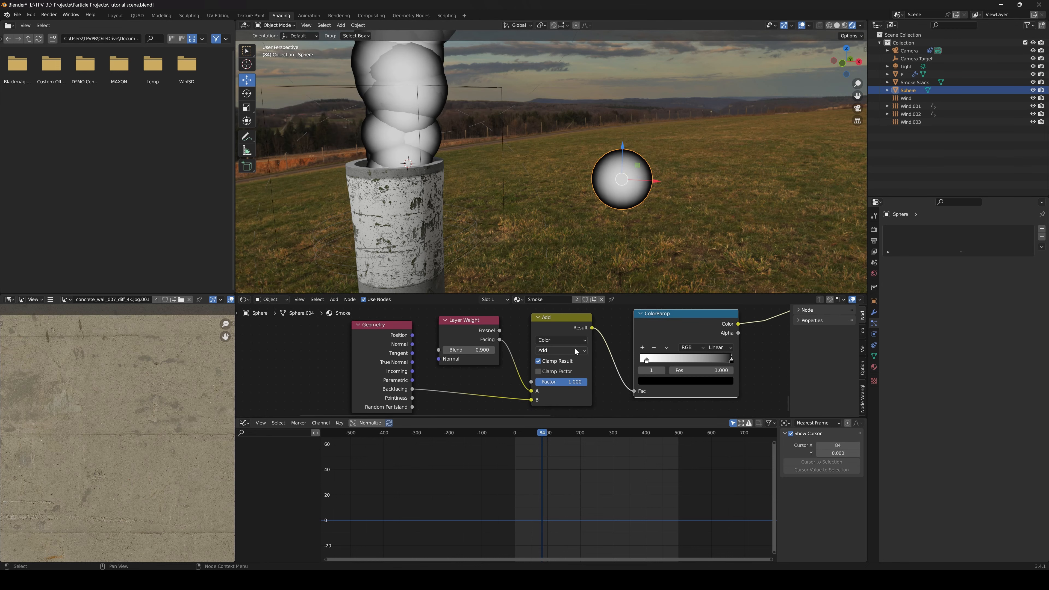
scroll(566, 383, "up", 1)
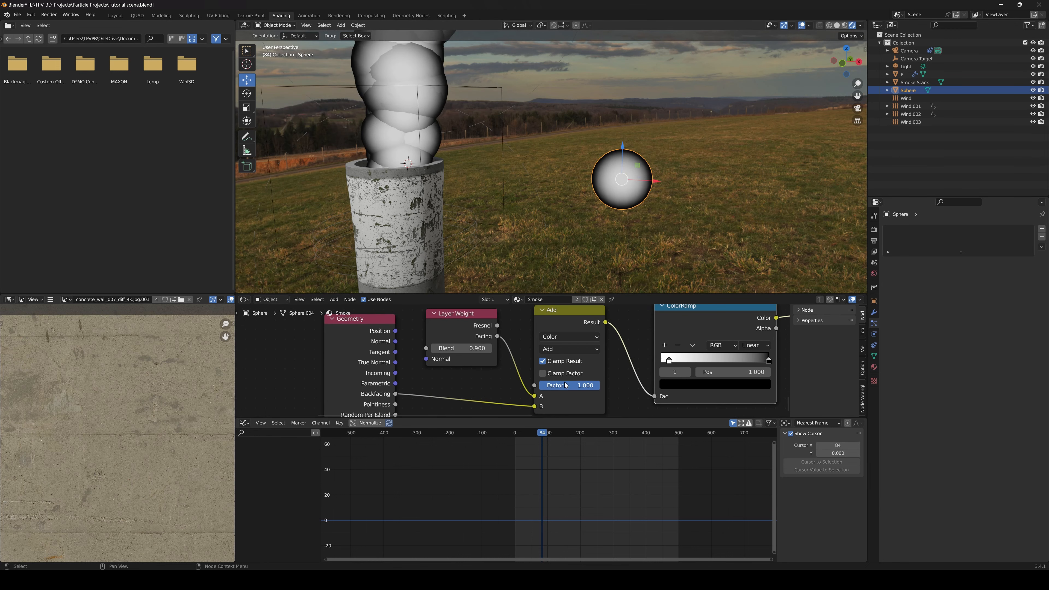
left_click(489, 349)
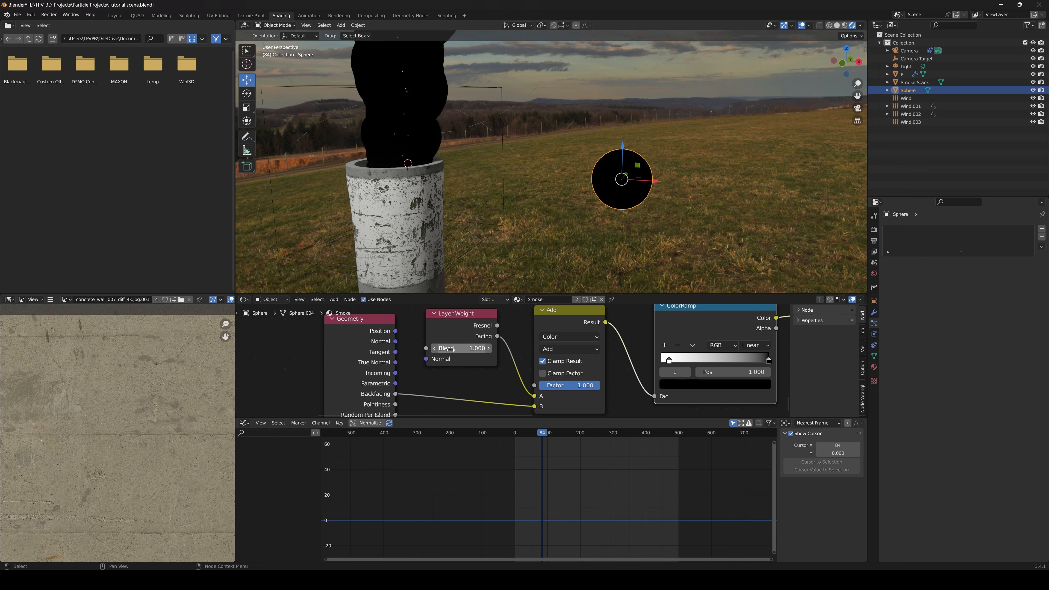
left_click(435, 348)
left_click(460, 349)
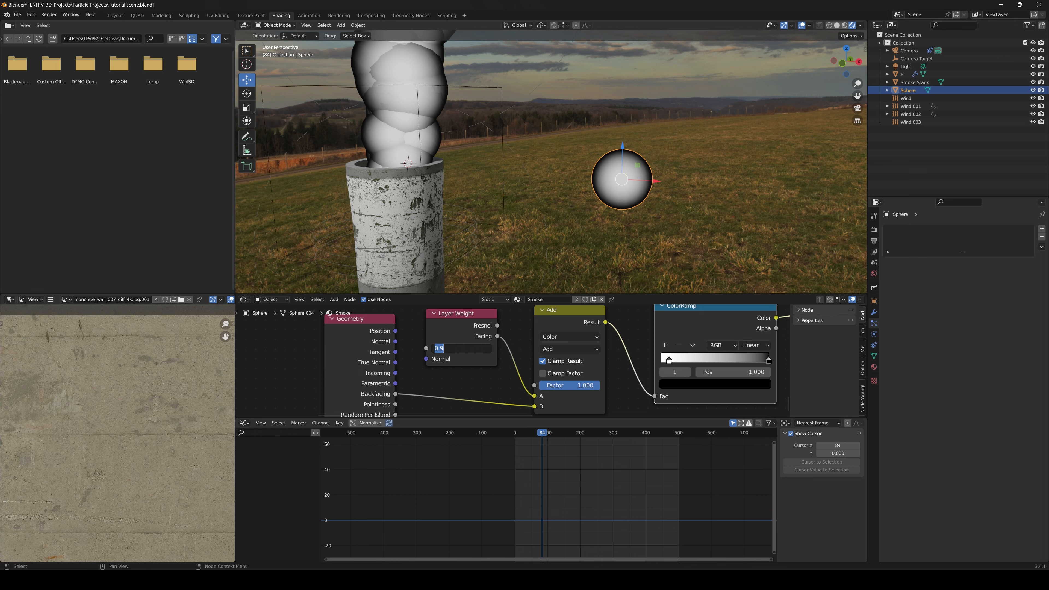
type("1")
key("Return")
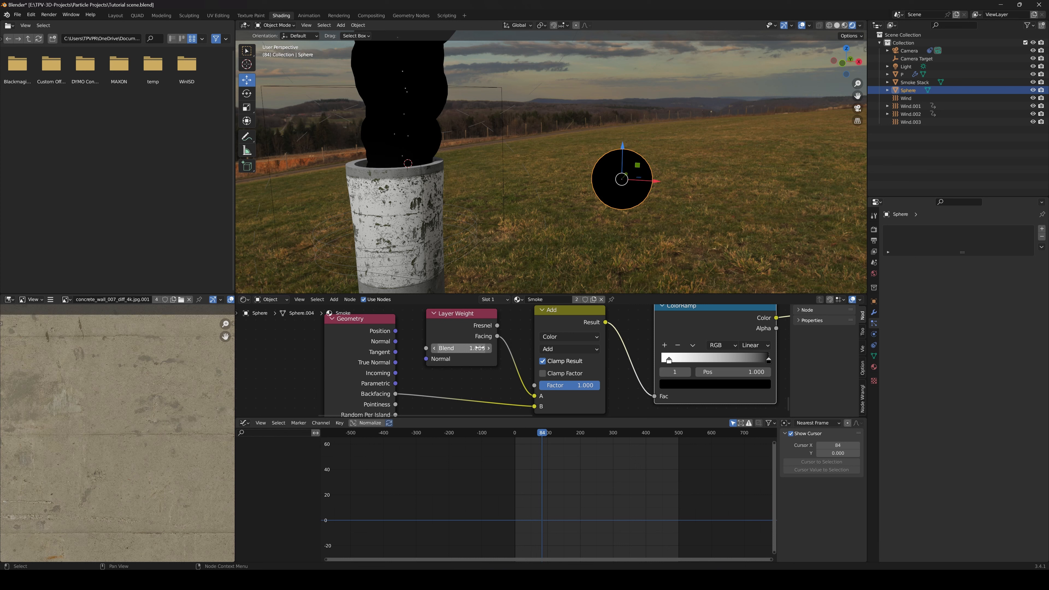
Try a Layer Weight Blend of 0.5 and set it back to 0.9
left_click(480, 348)
type("0.5")
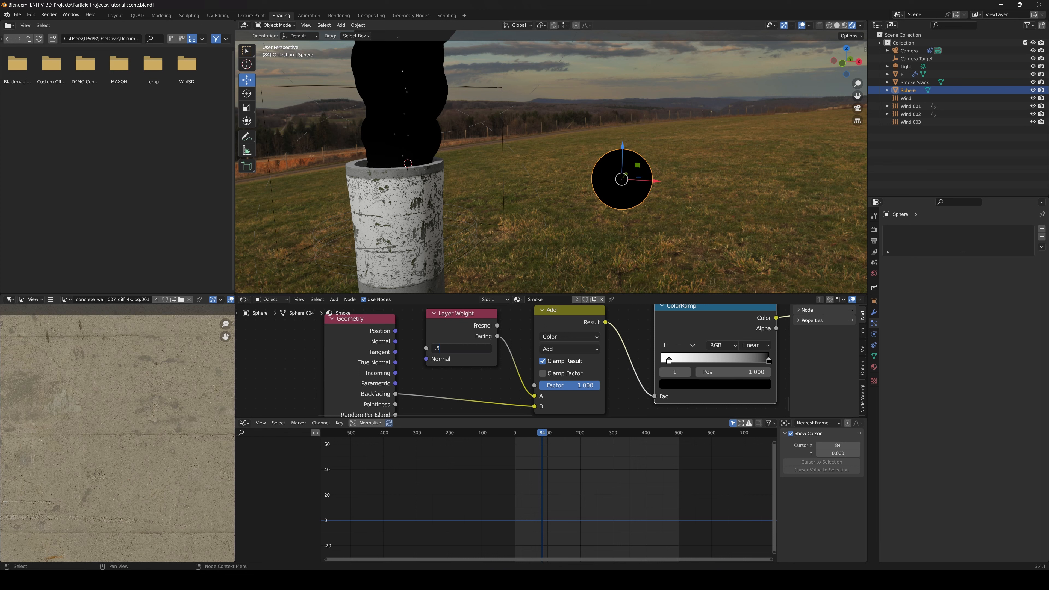
key("Return")
left_click(489, 349)
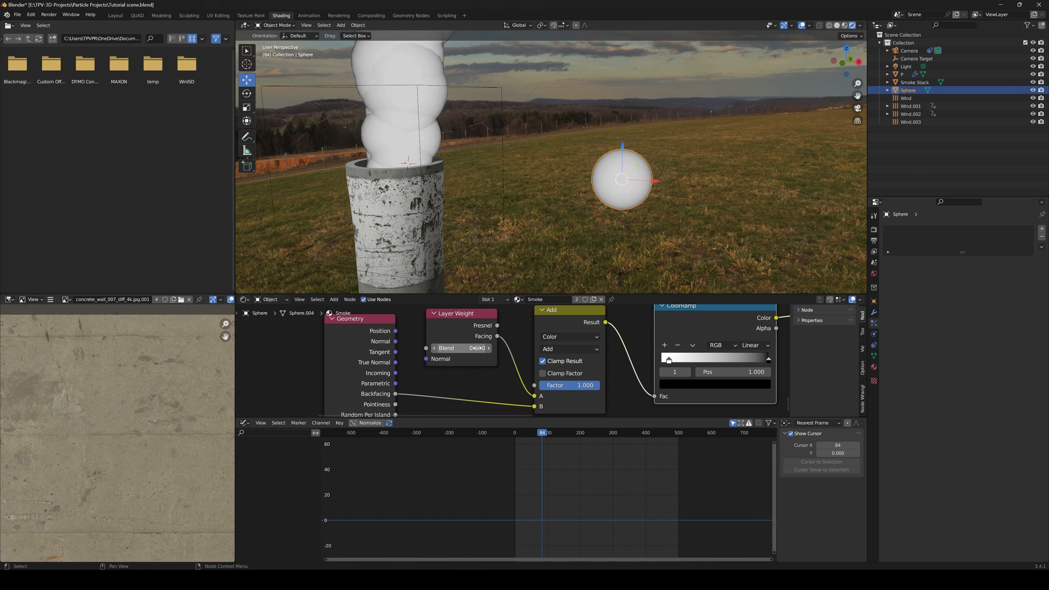
left_click(480, 348)
type("0.9")
key("Return")
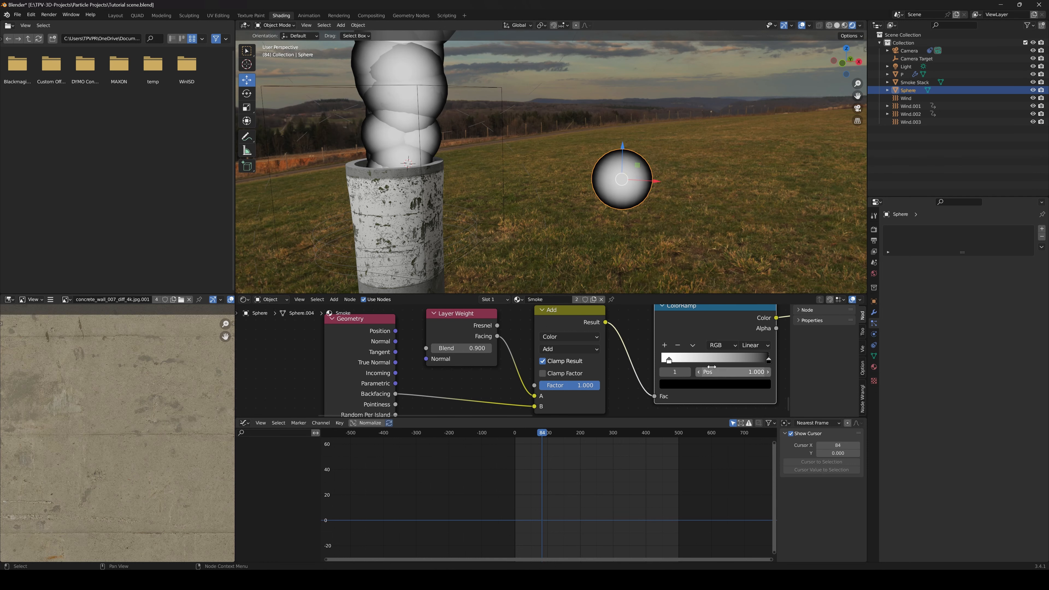
Move the ColorRamp's white stop to position 0 and add a grey stop with value 0.316 at position 0.654
mouse_move(670, 362)
left_mouse_down()
mouse_move(686, 361)
mouse_move(661, 362)
left_mouse_up()
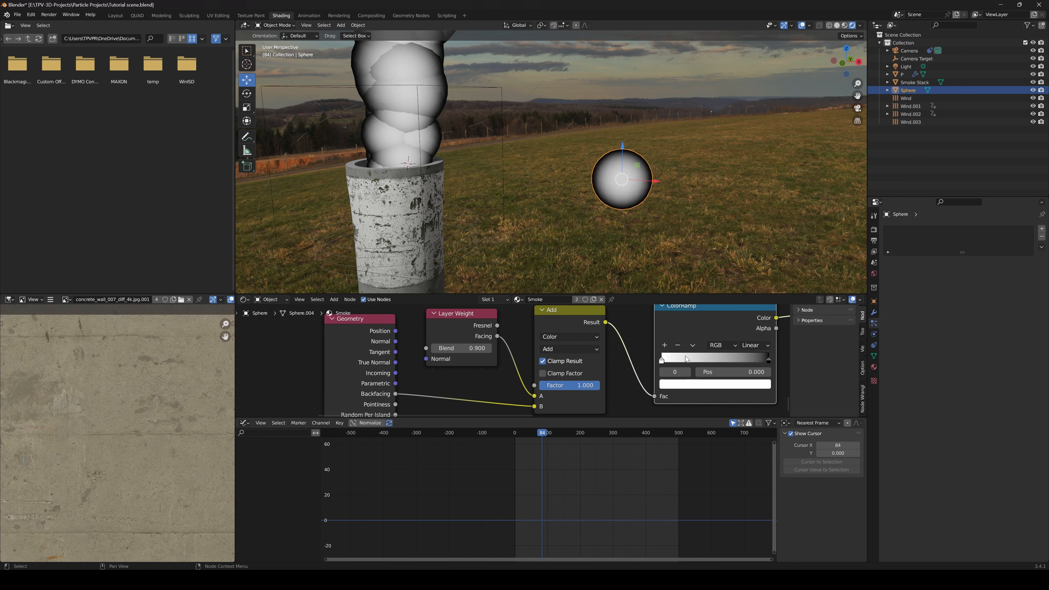
left_click(666, 346)
left_click_drag(714, 362, 719, 361)
left_click(728, 385)
left_click_drag(744, 266, 744, 275)
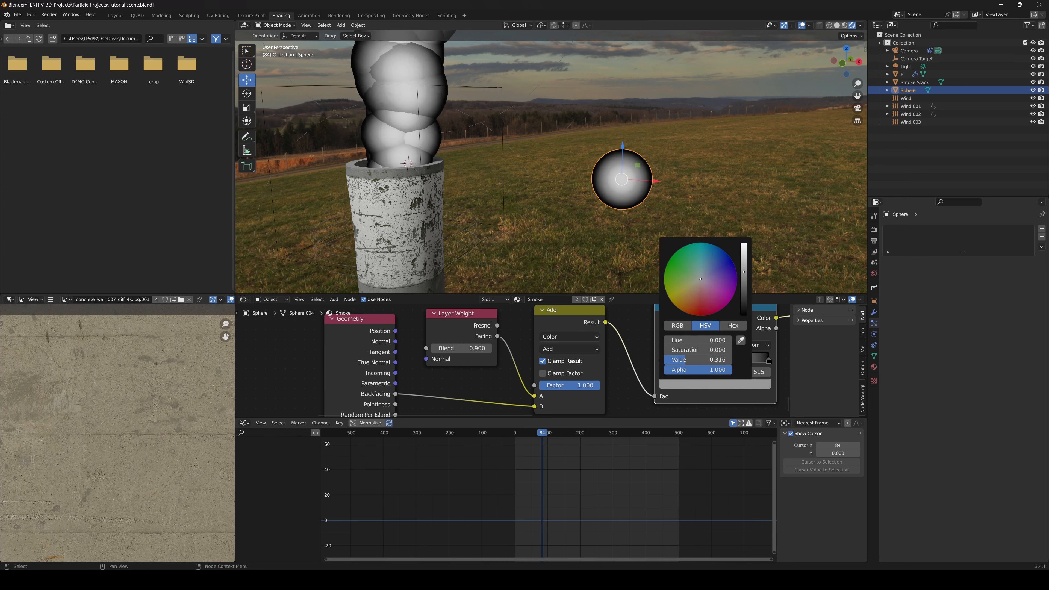
mouse_move(721, 362)
left_mouse_down()
mouse_move(753, 360)
mouse_move(731, 361)
left_mouse_up()
scroll(645, 192, "up", 2)
scroll(674, 202, "down", 2)
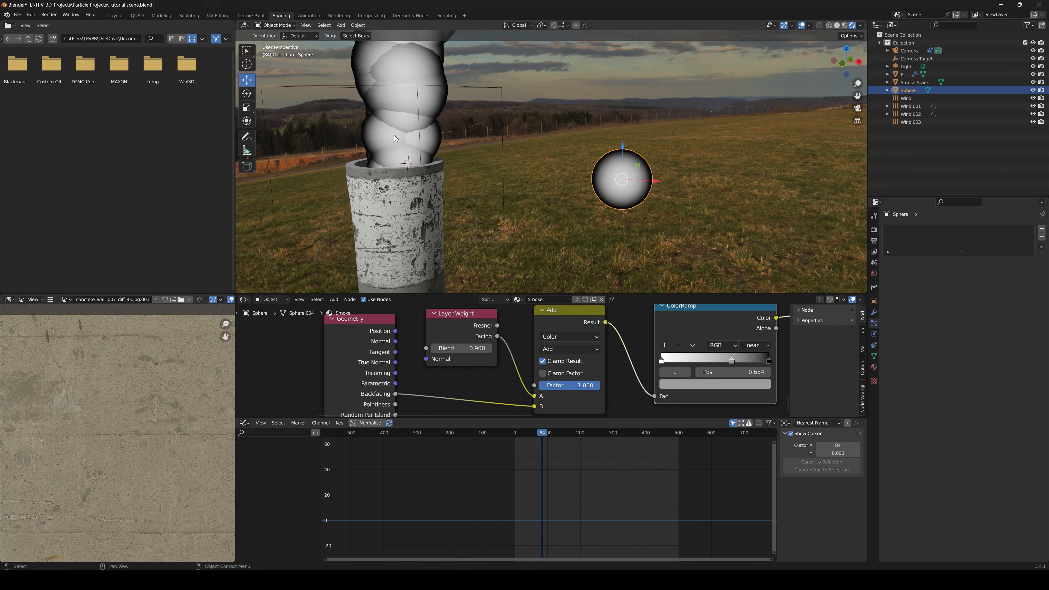
Link the noise ColorRamp's Color to the Multiply node's A and the facing ColorRamp's Color to its B
scroll(396, 138, "down", 3)
scroll(594, 357, "down", 6)
scroll(593, 357, "down", 1)
middle_click_drag(587, 319, 628, 355)
left_click_drag(391, 316, 580, 351)
left_click(580, 347)
scroll(613, 357, "up", 5)
middle_click_drag(649, 366, 598, 349)
scroll(598, 350, "up", 1)
left_click_drag(553, 320, 629, 378)
middle_click_drag(606, 394, 607, 343)
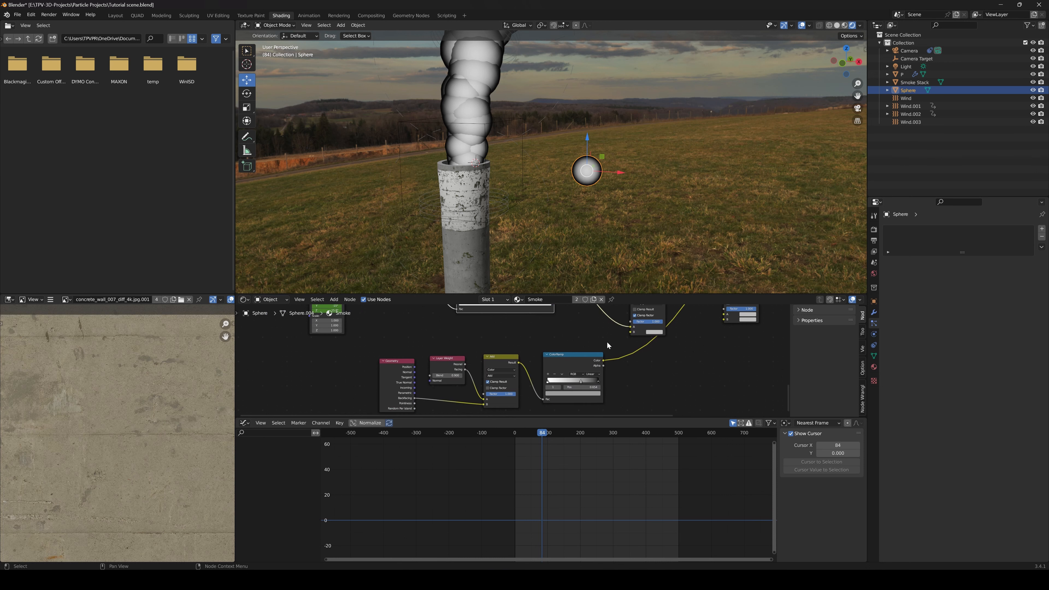
left_click_drag(604, 361, 630, 332)
Preview the Multiply node's result on the smoke column and sphere up close
middle_click_drag(652, 333, 584, 372)
scroll(579, 347, "up", 4)
left_click(606, 341)
left_click(606, 341)
middle_click_drag(604, 342, 592, 363)
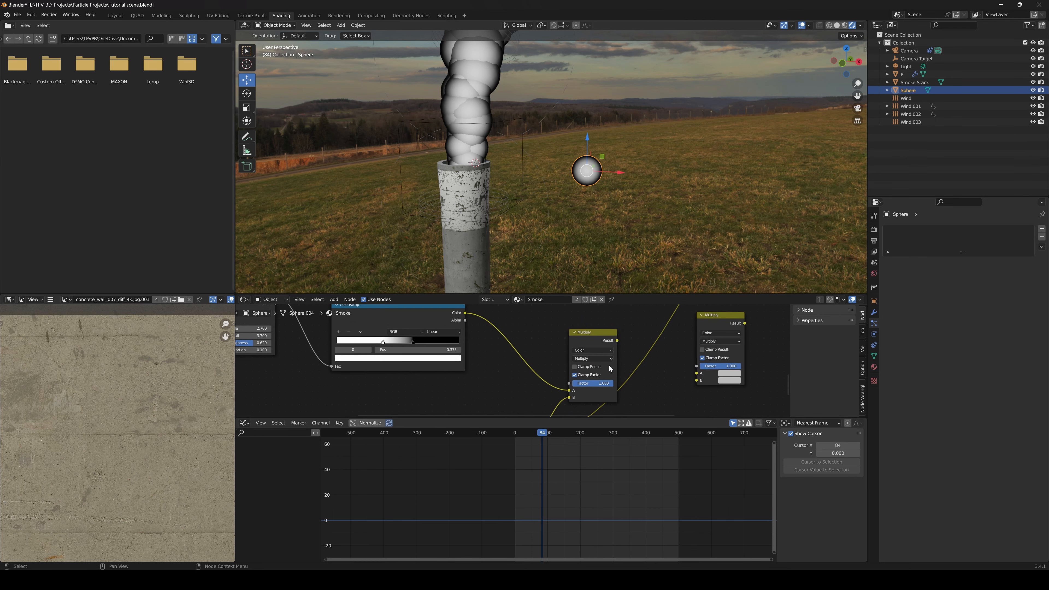
left_click(599, 333, "ctrl+shift")
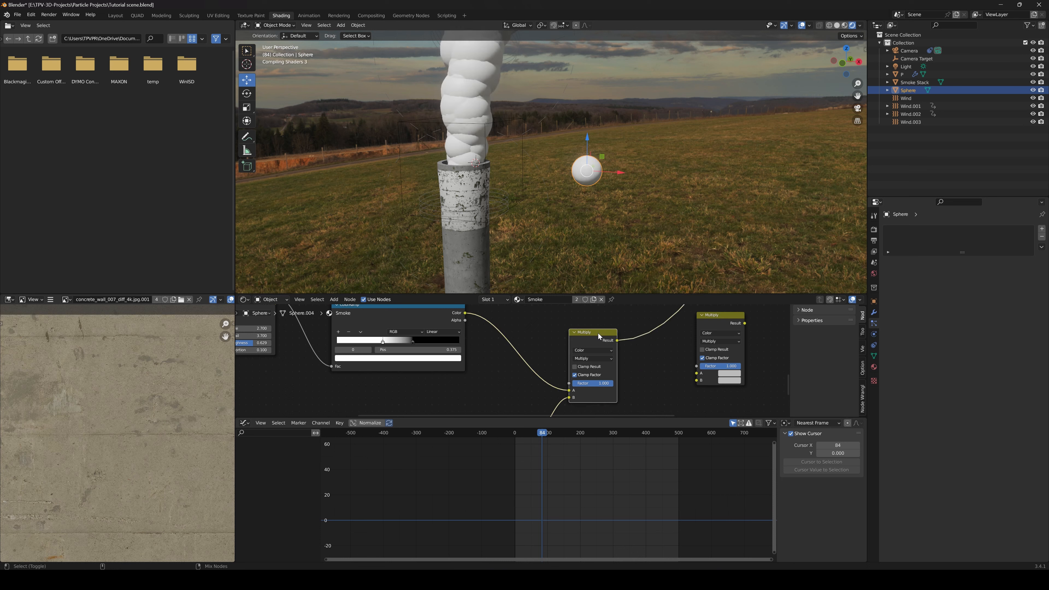
scroll(621, 197, "up", 3)
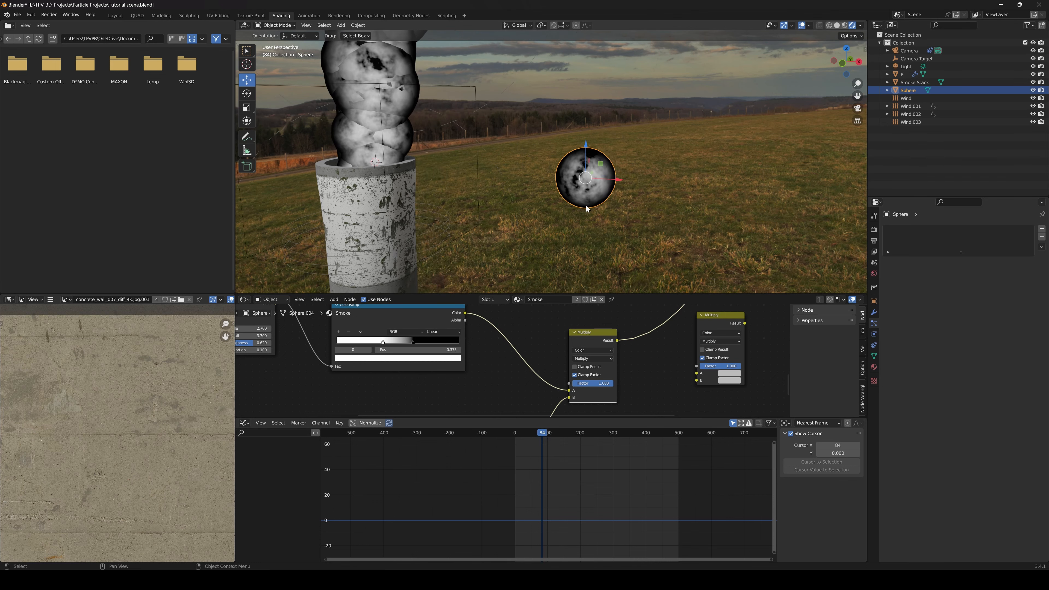
scroll(589, 212, "up", 2)
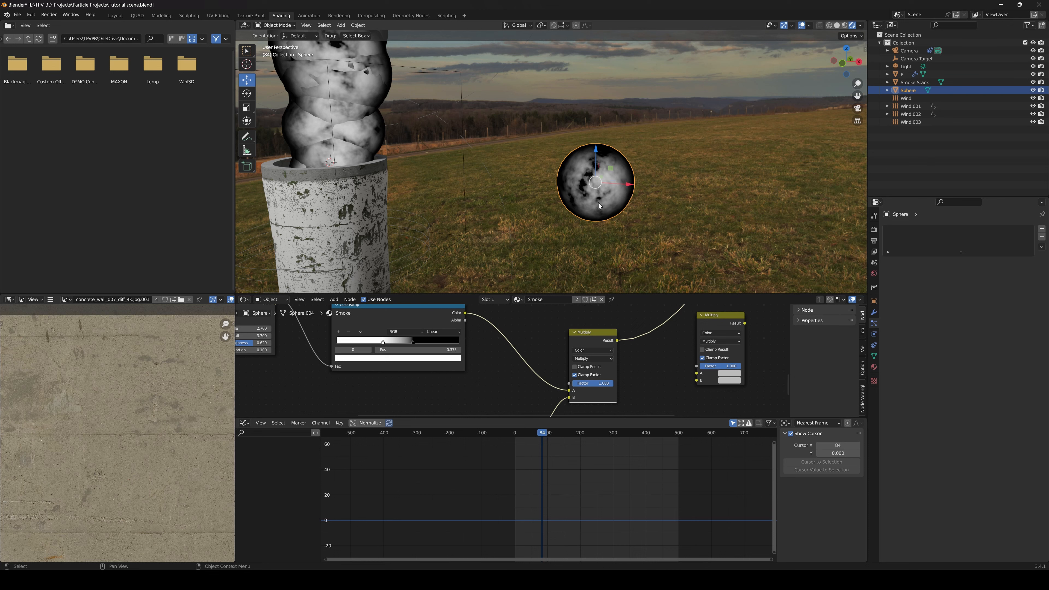
Link the Multiply node's Result to the Principled BSDF's Alpha and enlarge the node editor
scroll(568, 336, "down", 5)
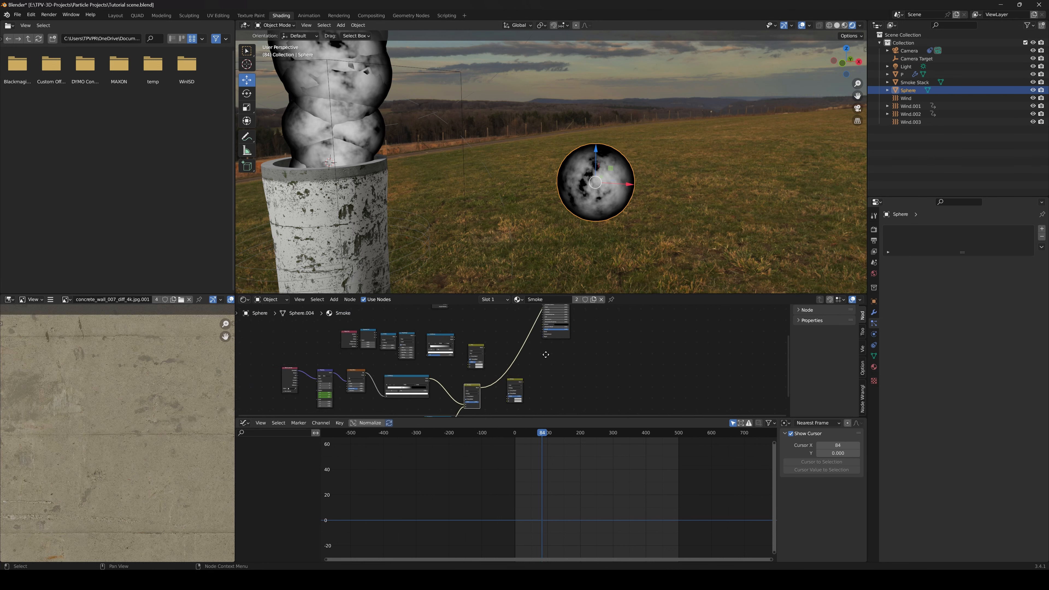
scroll(498, 388, "up", 1)
left_click_drag(486, 389, 559, 321)
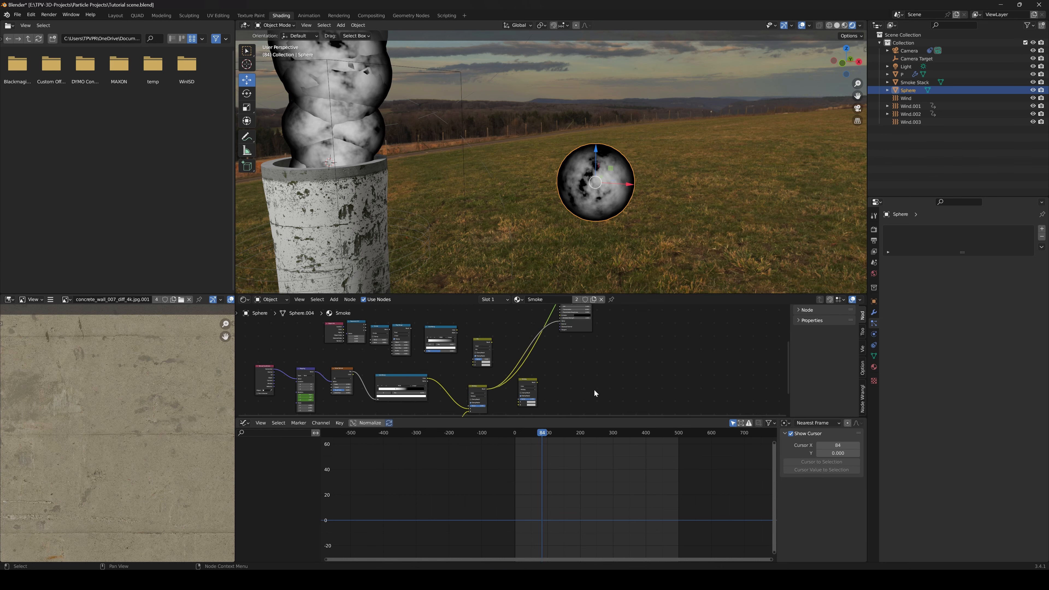
left_click_drag(597, 416, 599, 469)
left_click_drag(633, 294, 634, 182)
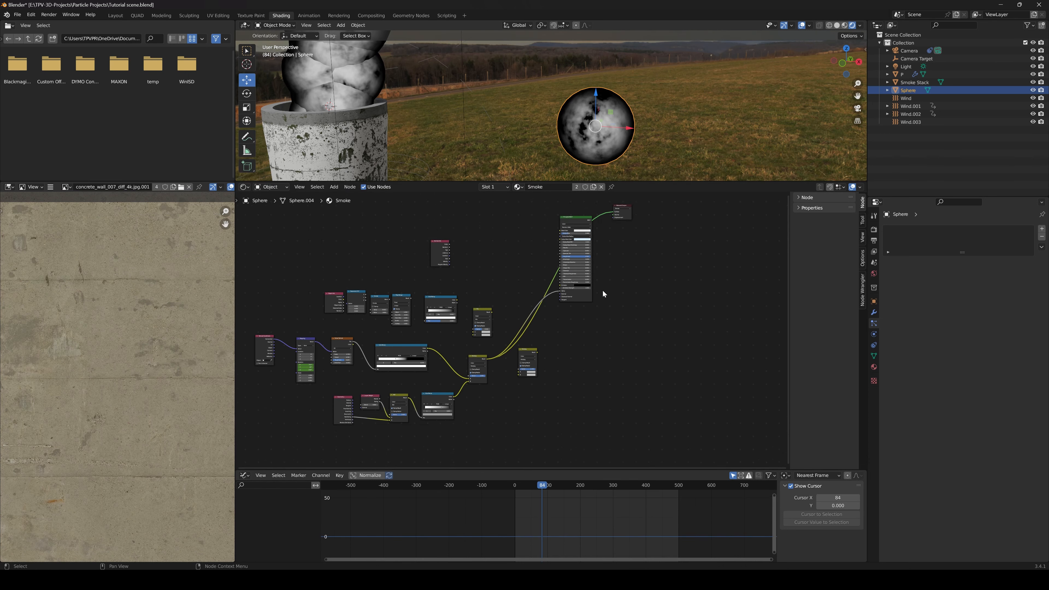
Shift the unconnected Mix node slightly upward in the Smoke material's node tree
scroll(569, 314, "up", 4)
left_click_drag(439, 379, 470, 362)
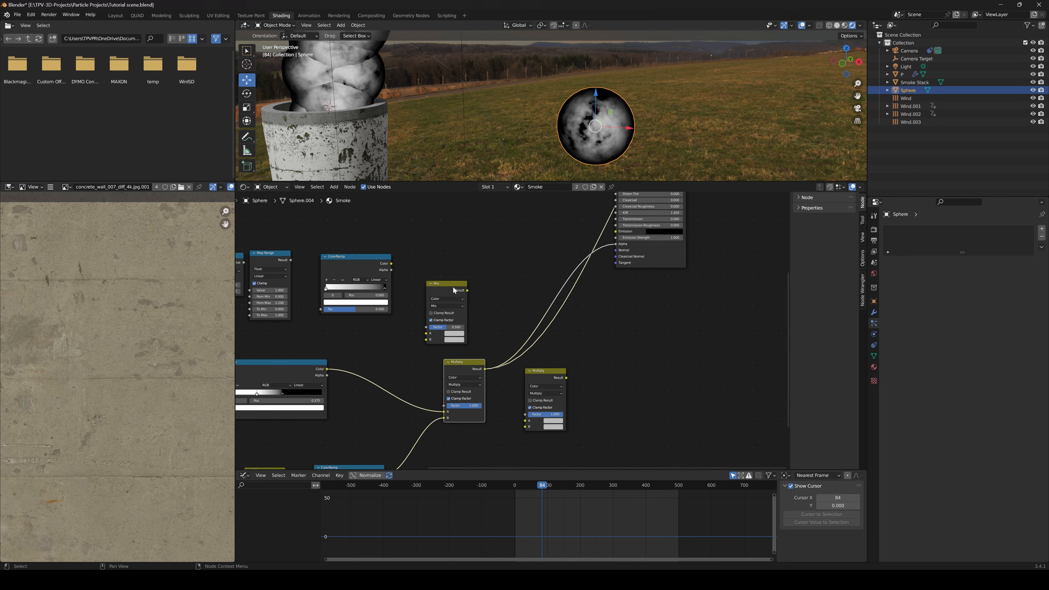
left_click_drag(453, 286, 450, 273)
scroll(505, 314, "up", 1)
middle_click_drag(504, 314, 467, 338)
middle_click_drag(415, 391, 419, 366)
left_click_drag(419, 368, 425, 365)
middle_click_drag(398, 383, 471, 368)
Switch the preview back to the Principled BSDF shader to show the transparent smoke
scroll(441, 381, "down", 3)
scroll(450, 371, "down", 3)
middle_click_drag(426, 374, 522, 356)
middle_click_drag(409, 368, 474, 358)
middle_click_drag(734, 291, 479, 367)
scroll(518, 331, "up", 5)
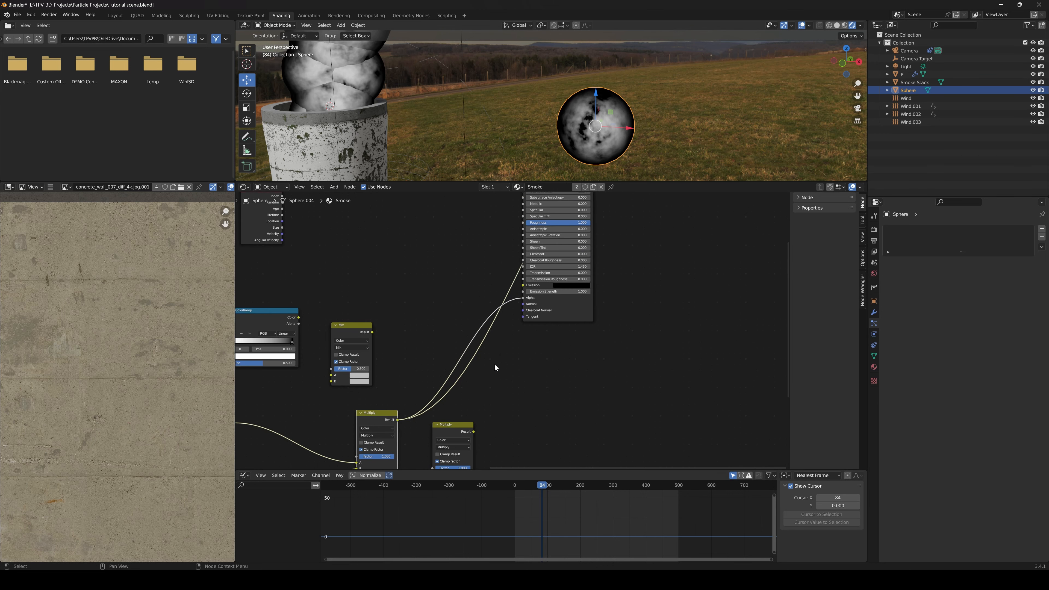
scroll(494, 364, "down", 3)
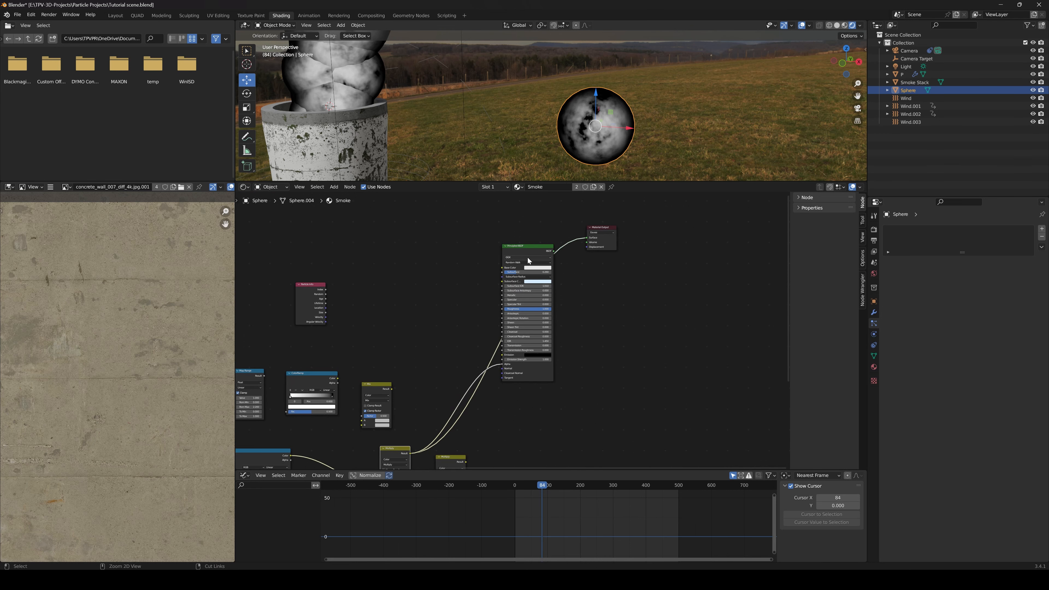
left_click(530, 247, "ctrl+shift")
middle_click_drag(469, 369, 507, 321)
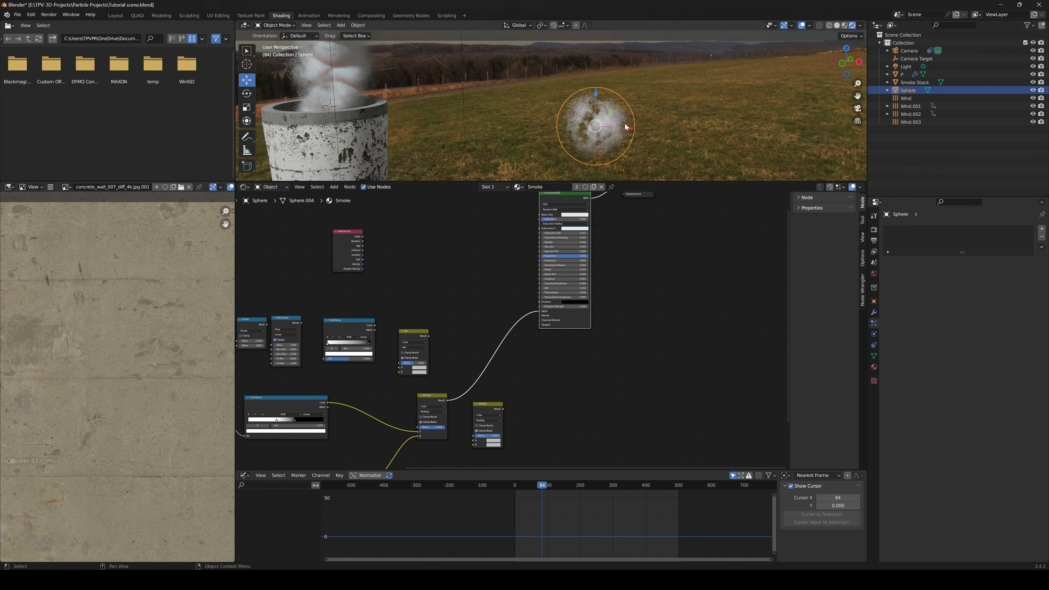
Open the Smoke material's settings and try the Opaque Blend Mode
left_click(874, 366)
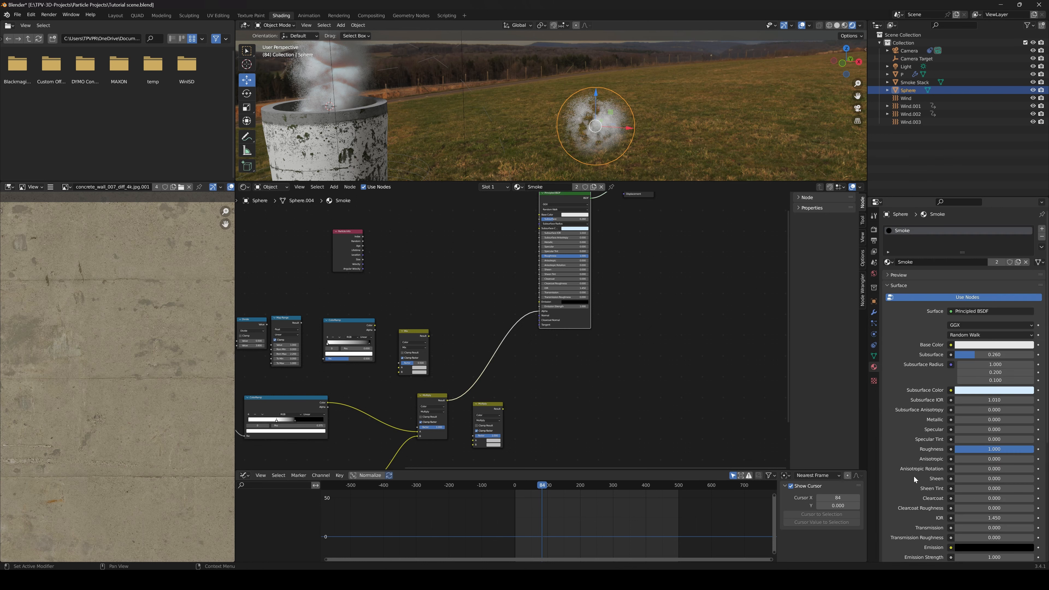
scroll(908, 454, "down", 8)
scroll(897, 479, "down", 3)
left_click(981, 465)
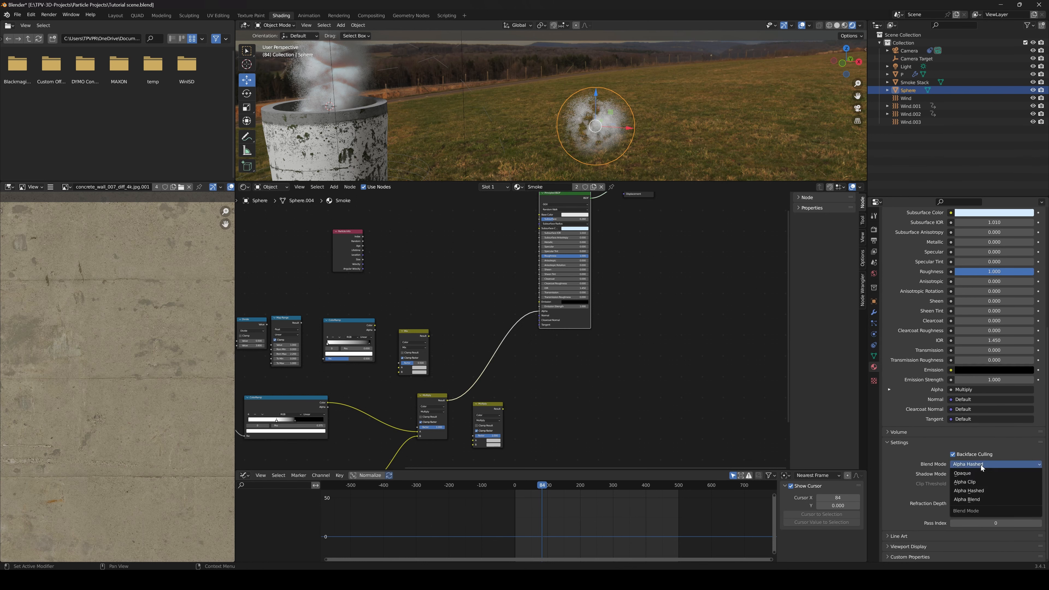
left_click(971, 472)
left_click(971, 478)
left_click(969, 480)
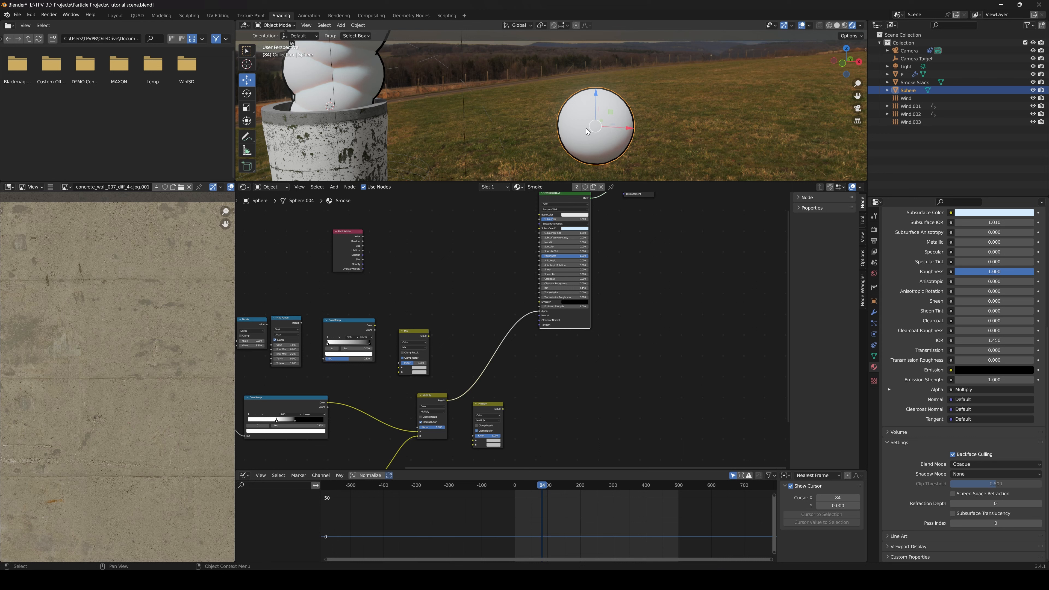
Set both the Blend Mode and the Shadow Mode of the Smoke material to Alpha Hashed
left_click(967, 465)
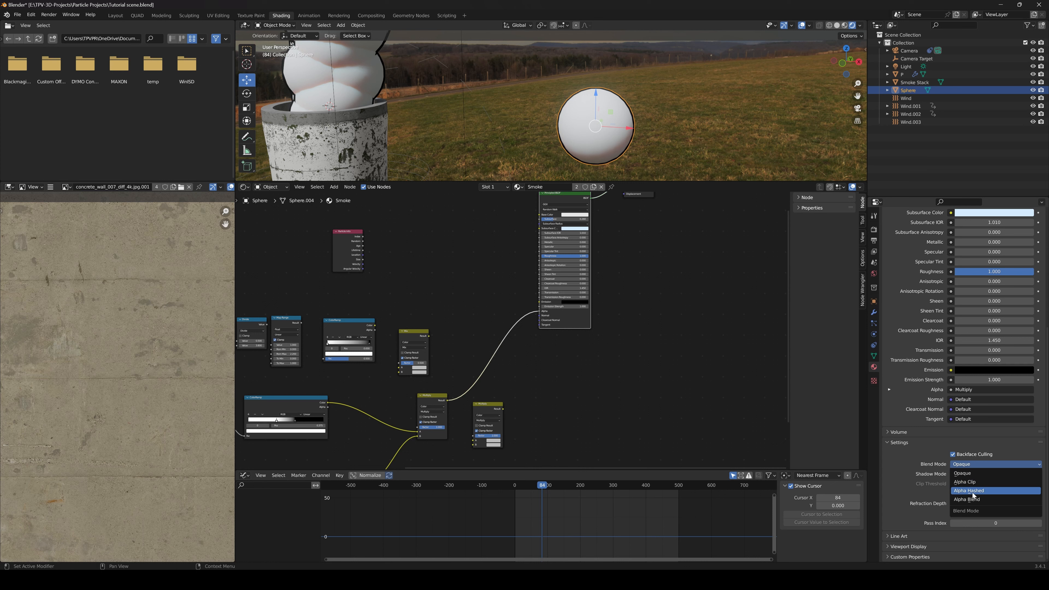
left_click(975, 491)
left_click(972, 474)
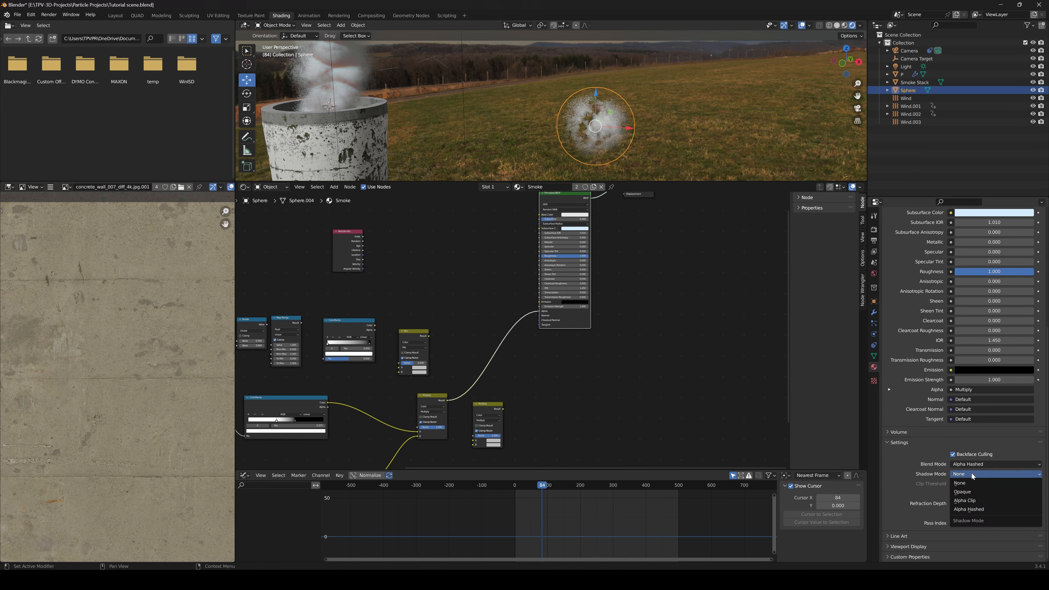
left_click(977, 510)
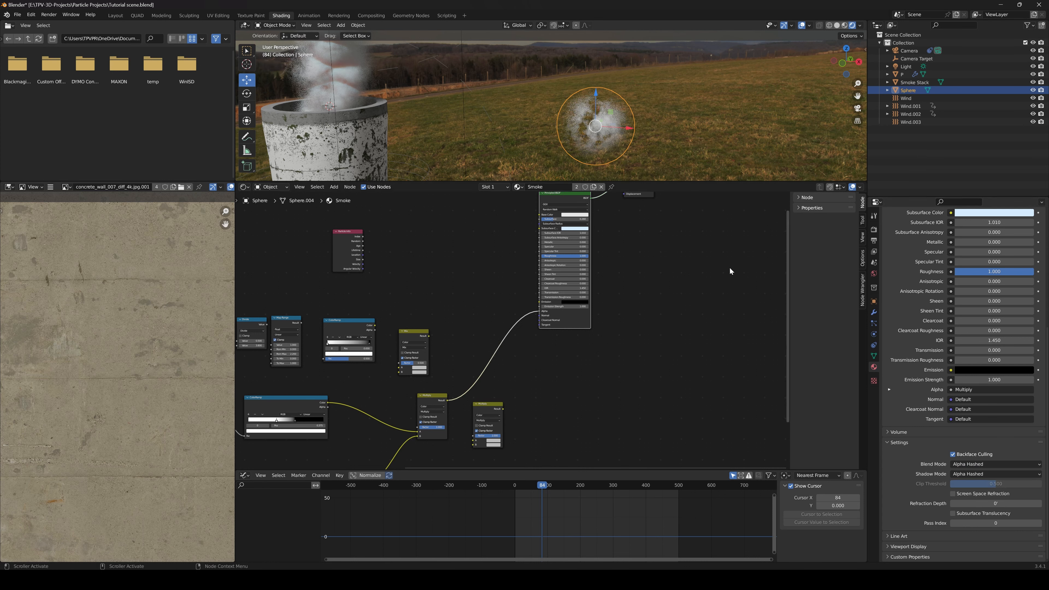
Turn off Backface Culling in the Smoke material's settings
left_click(875, 367)
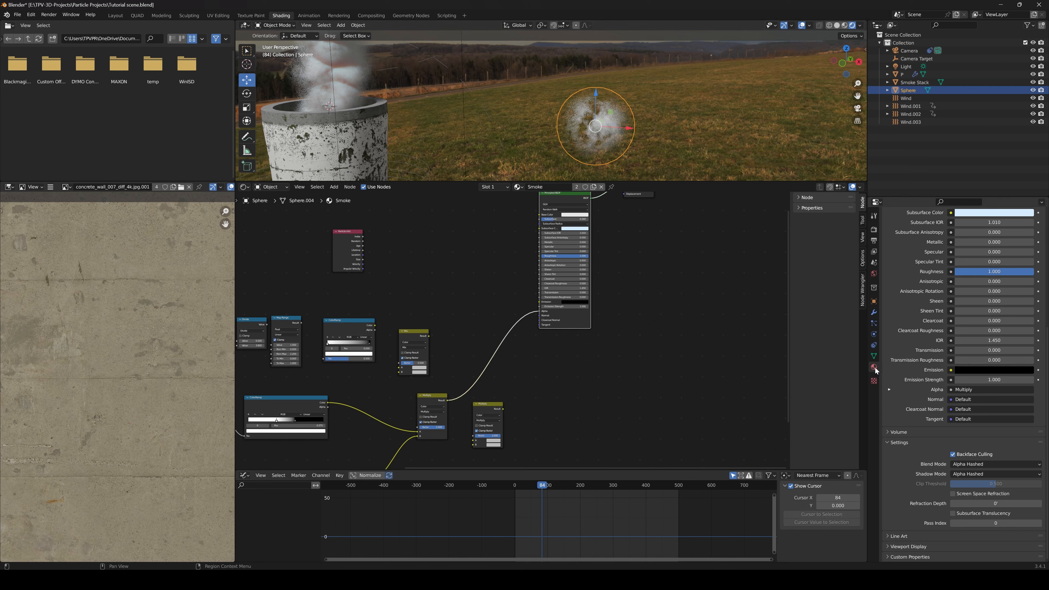
left_click(954, 454)
scroll(543, 329, "down", 2)
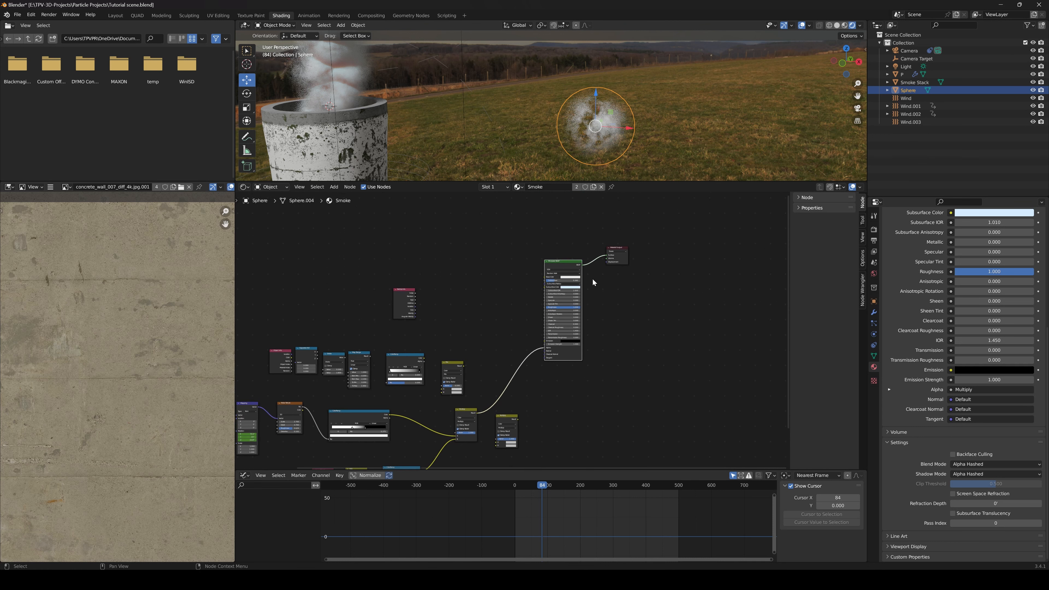
Play the animation from frame 81 to examine the transparent smoke rising from the smoke stack
middle_click_drag(681, 149, 533, 144)
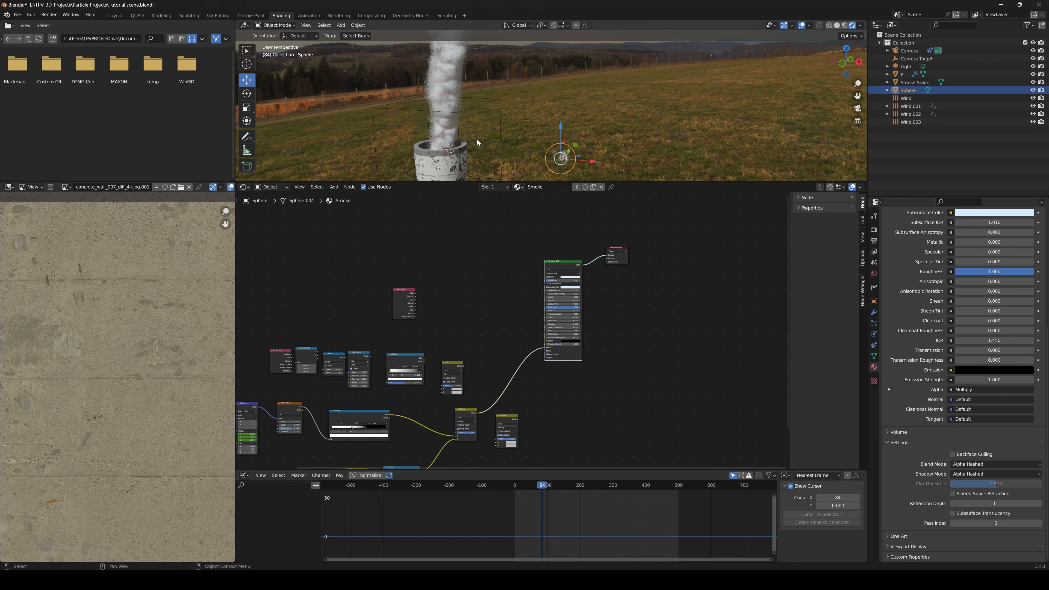
middle_click_drag(482, 120, 547, 123)
scroll(541, 102, "up", 2)
scroll(543, 126, "up", 3)
left_click_drag(543, 486, 534, 485)
key("space")
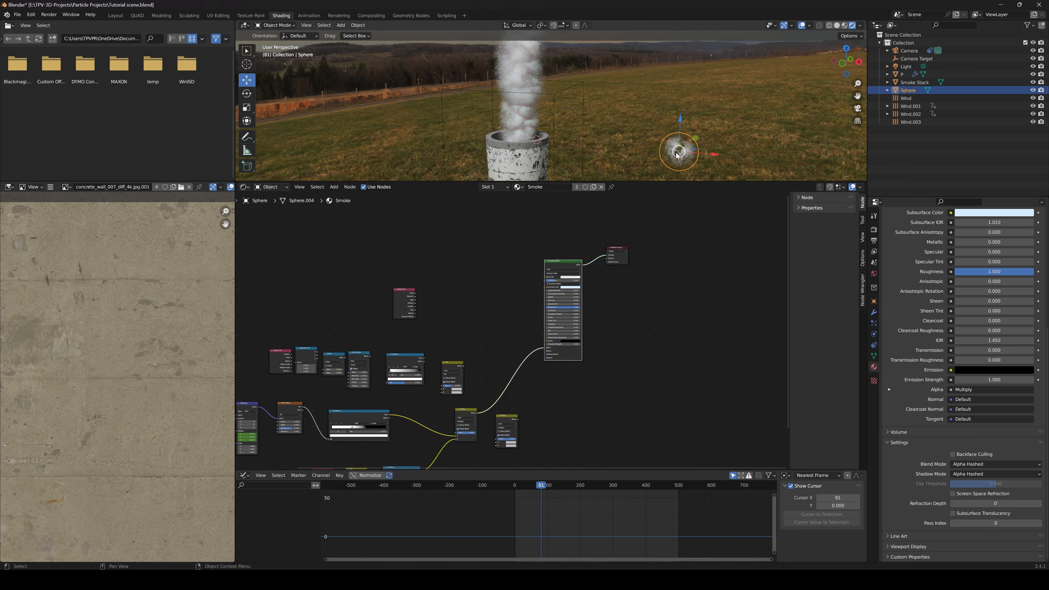
key("space")
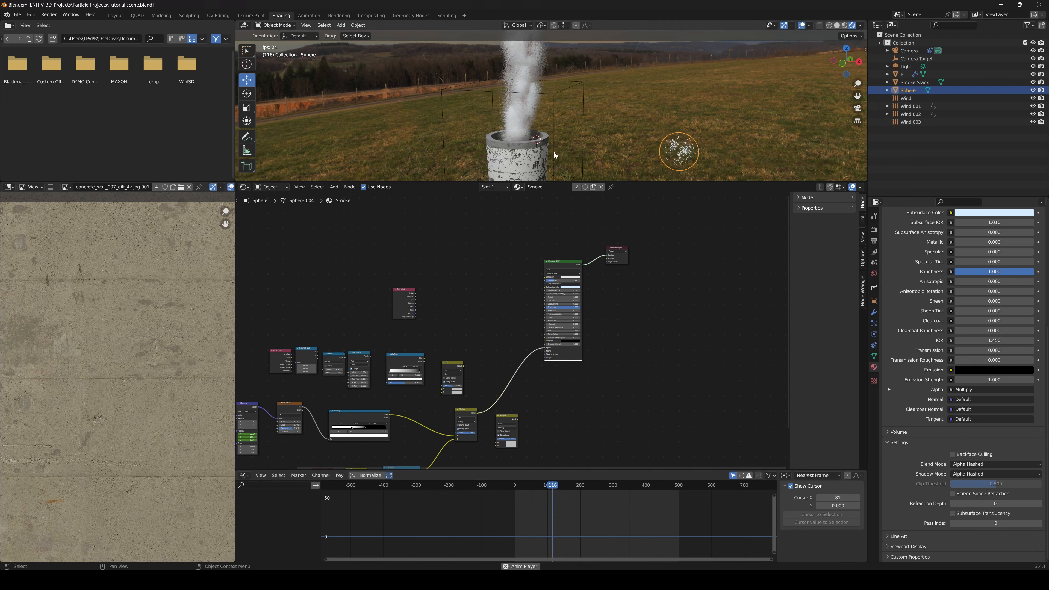
key("space")
Enlarge the 3D viewport and play the animation to examine the whole smoke plume
scroll(521, 332, "down", 2)
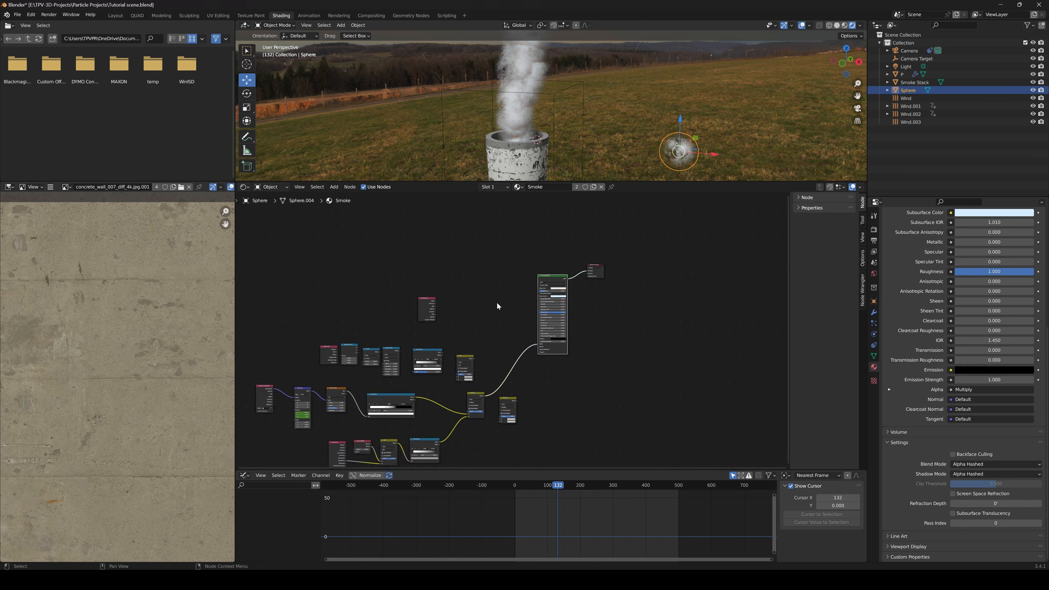
middle_click_drag(517, 250, 528, 253)
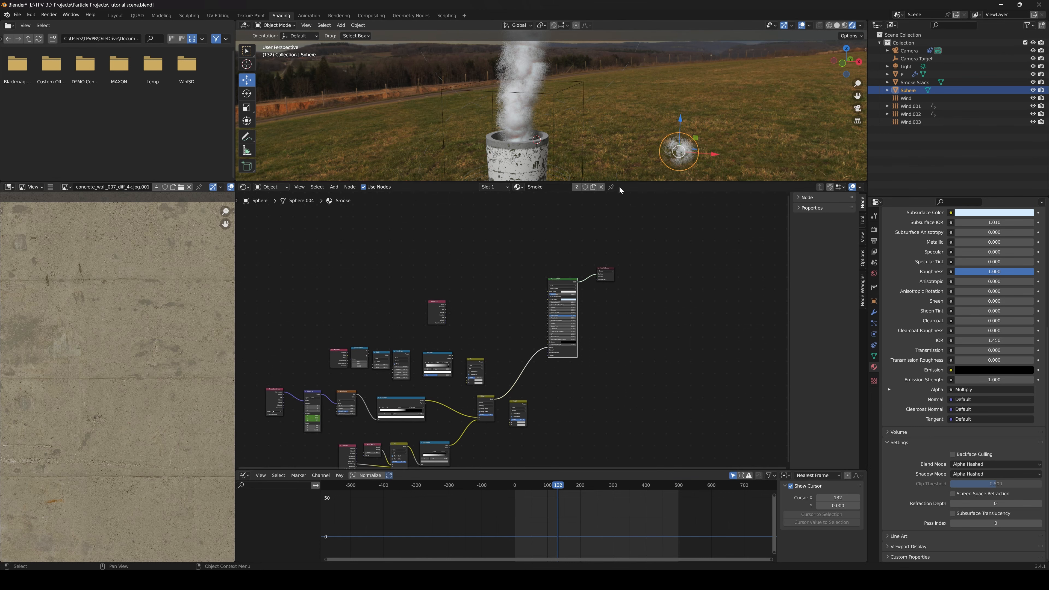
left_click_drag(620, 183, 620, 306)
middle_click_drag(598, 225, 578, 207)
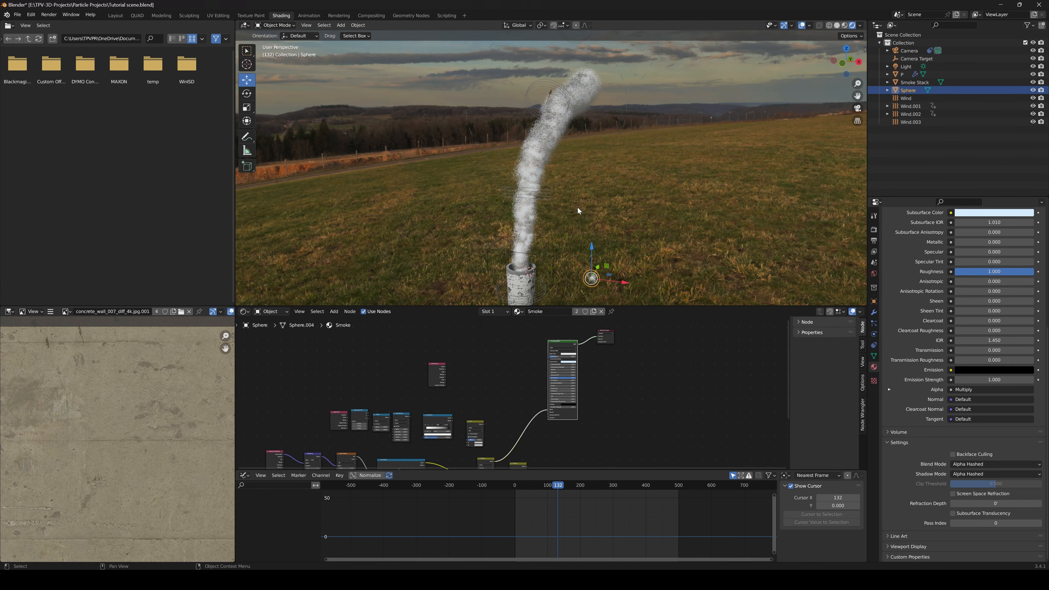
key("space")
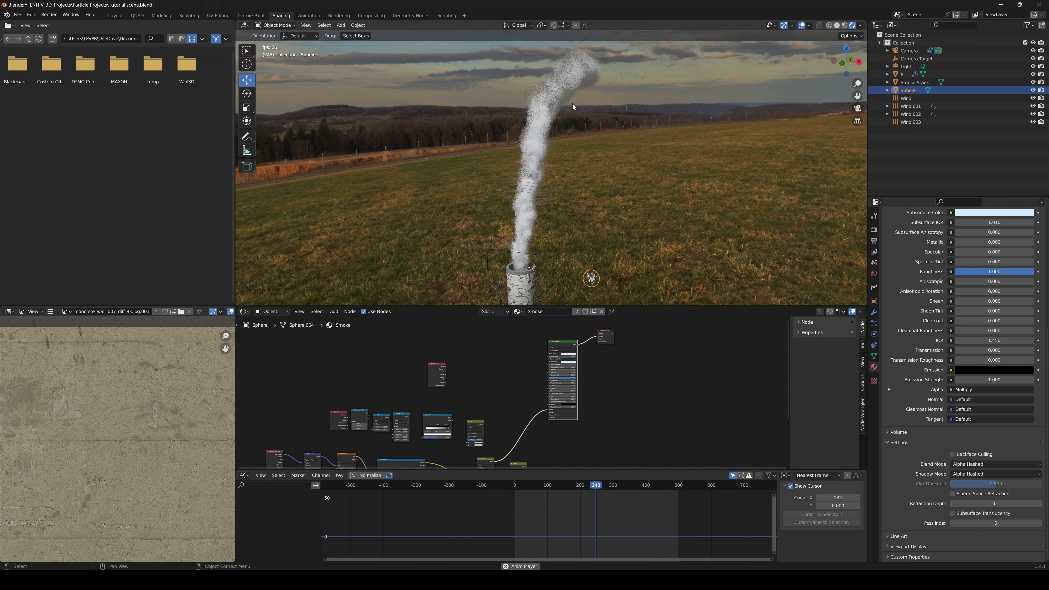
key("space")
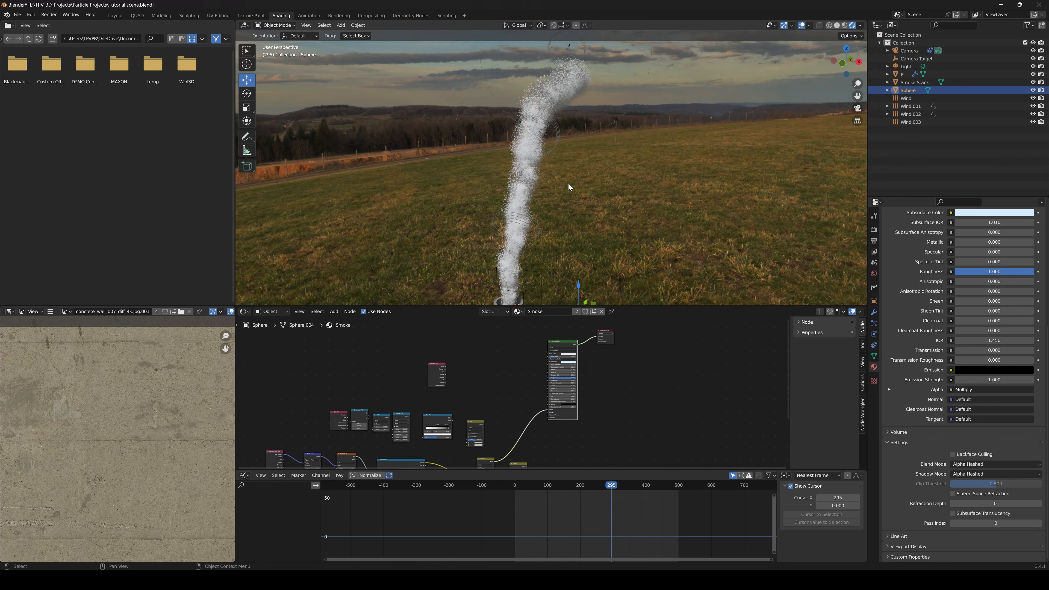
scroll(579, 145, "down", 3)
scroll(576, 215, "up", 7)
middle_click_drag(576, 216, 584, 204, "shift")
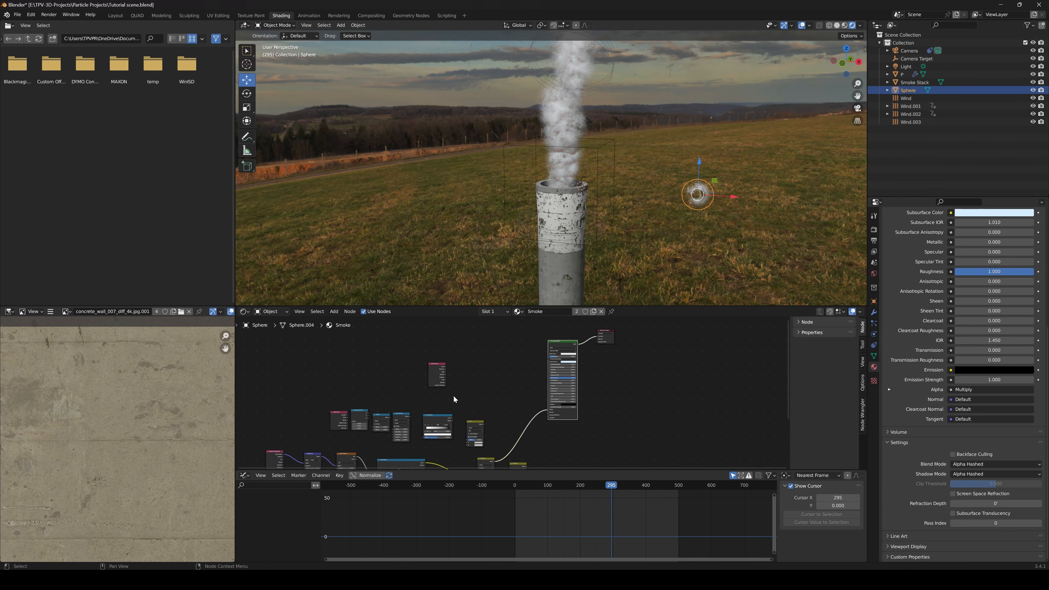
Enlarge the node editor and delete the unconnected Particle Info node from the Smoke material
middle_click_drag(459, 388, 546, 408)
scroll(532, 372, "up", 4)
scroll(548, 388, "up", 9)
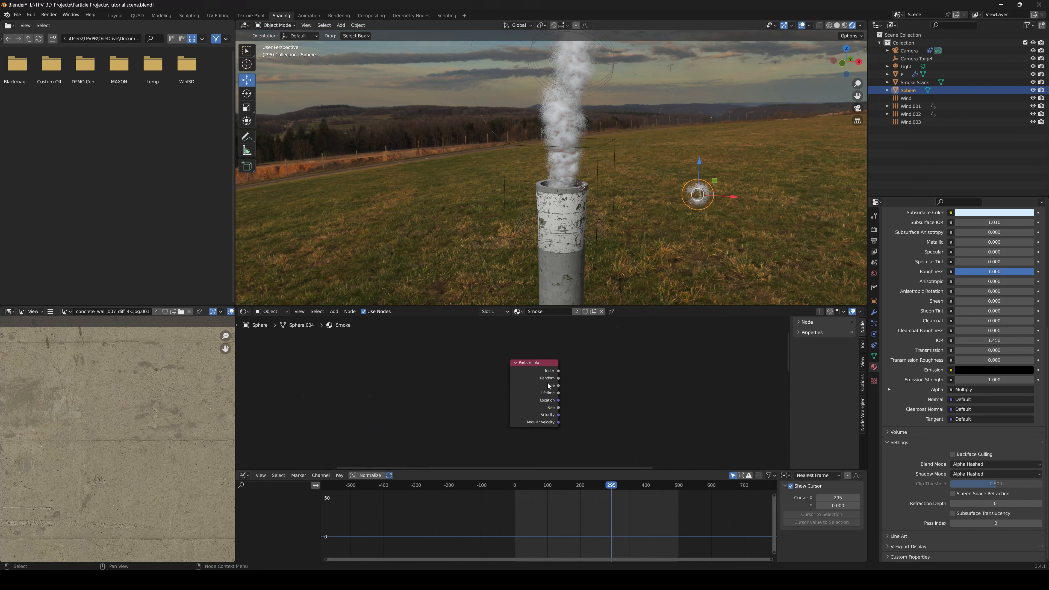
left_click_drag(615, 308, 617, 242)
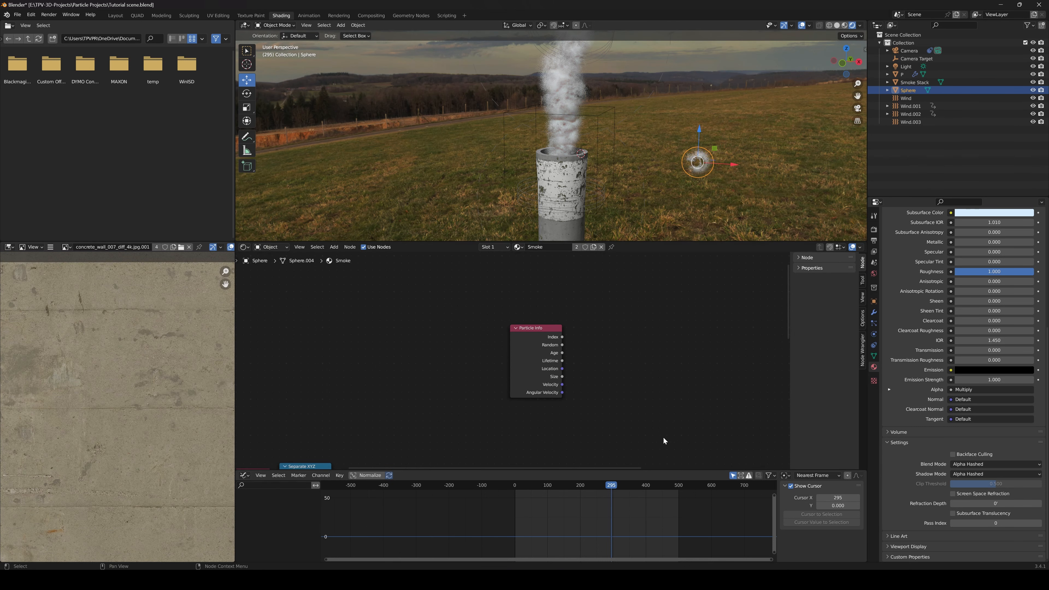
left_click_drag(665, 472, 664, 511)
scroll(536, 393, "up", 3)
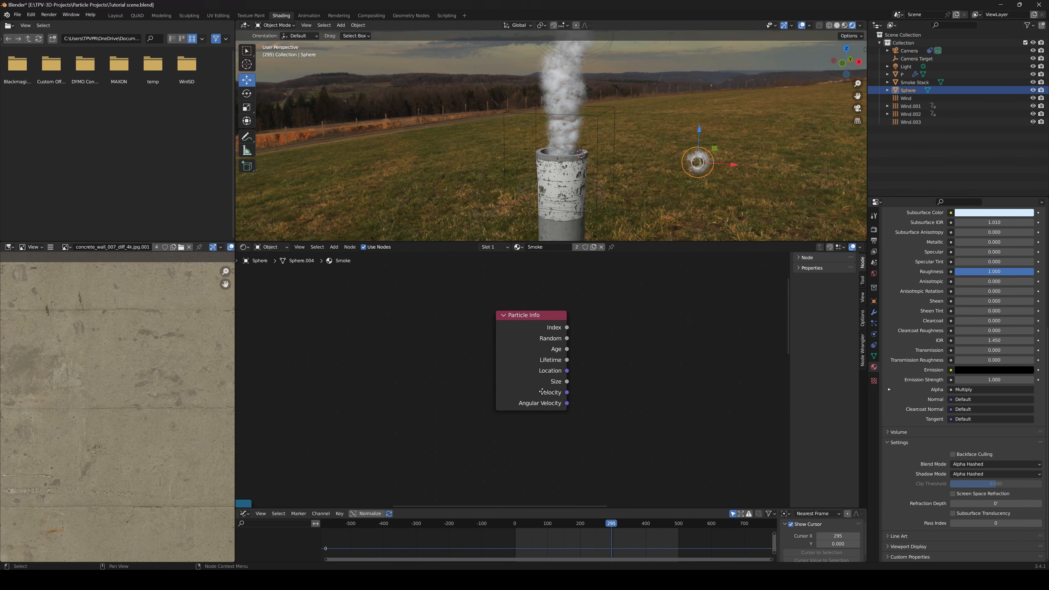
mouse_move(522, 297)
left_mouse_down()
mouse_move(506, 301)
mouse_move(518, 296)
mouse_move(512, 308)
left_mouse_up()
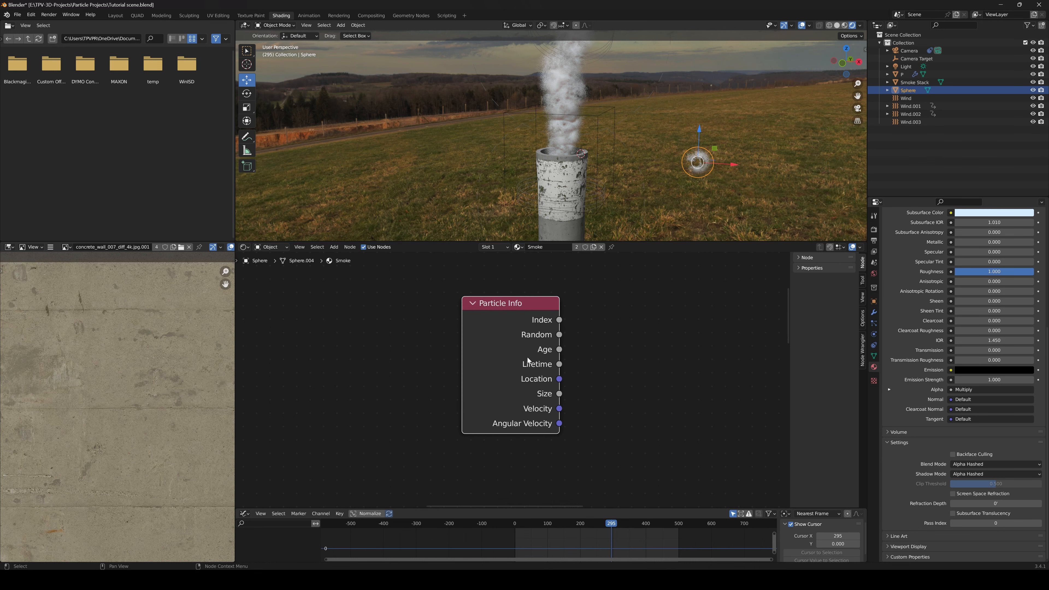
scroll(514, 352, "down", 2)
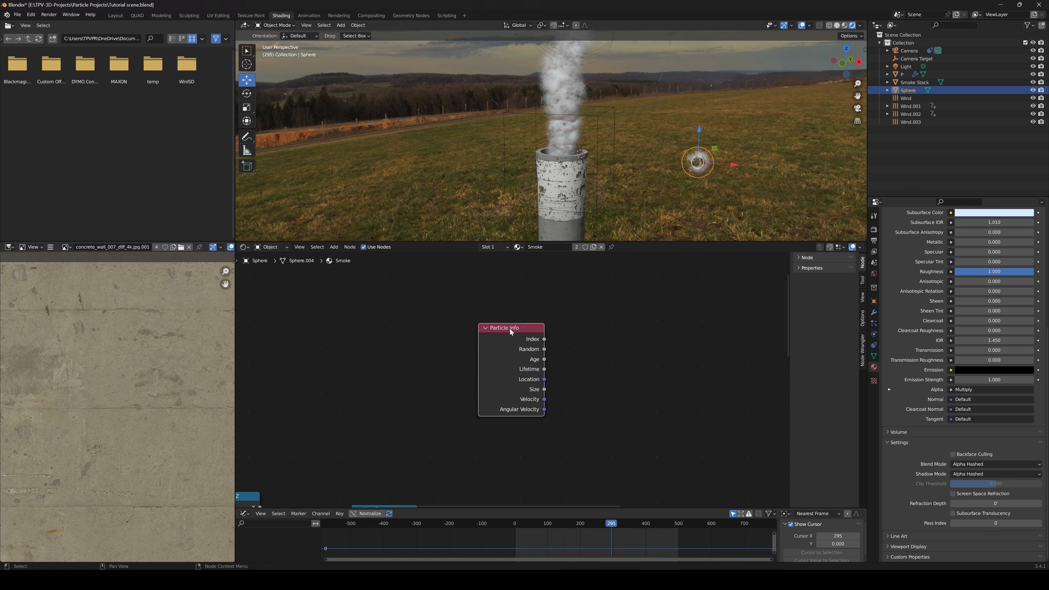
key("x")
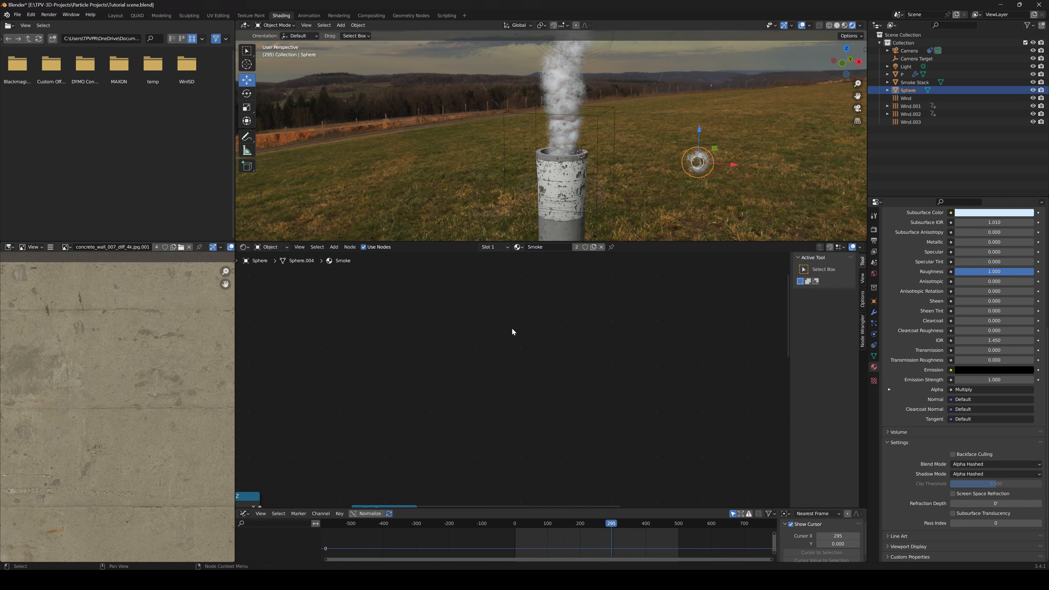
Link the Object Info node's Location output to the Separate XYZ node's Vector input
middle_click_drag(525, 388, 616, 385)
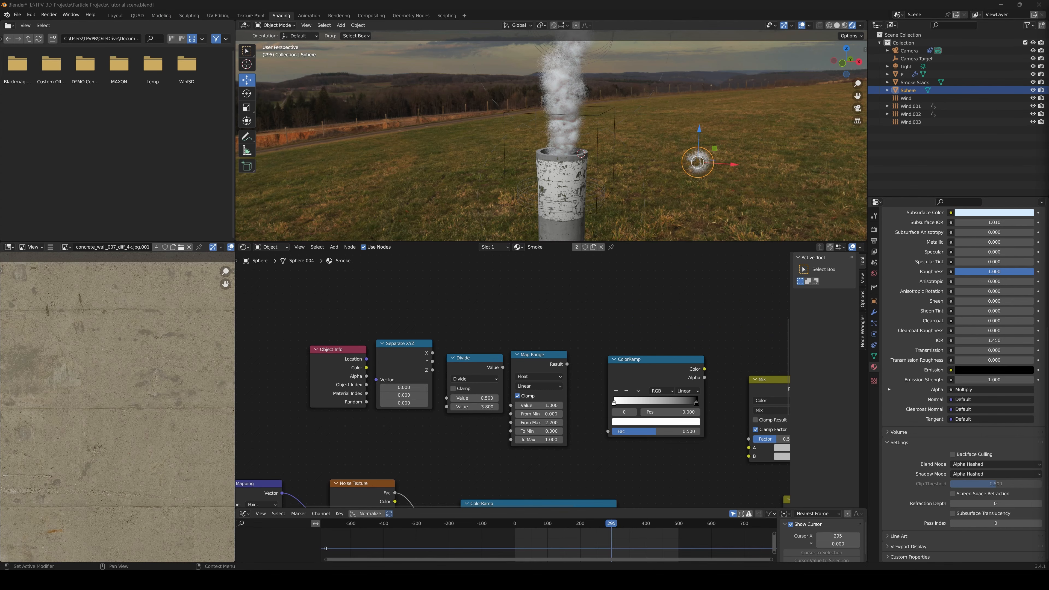
middle_click_drag(527, 380, 489, 378)
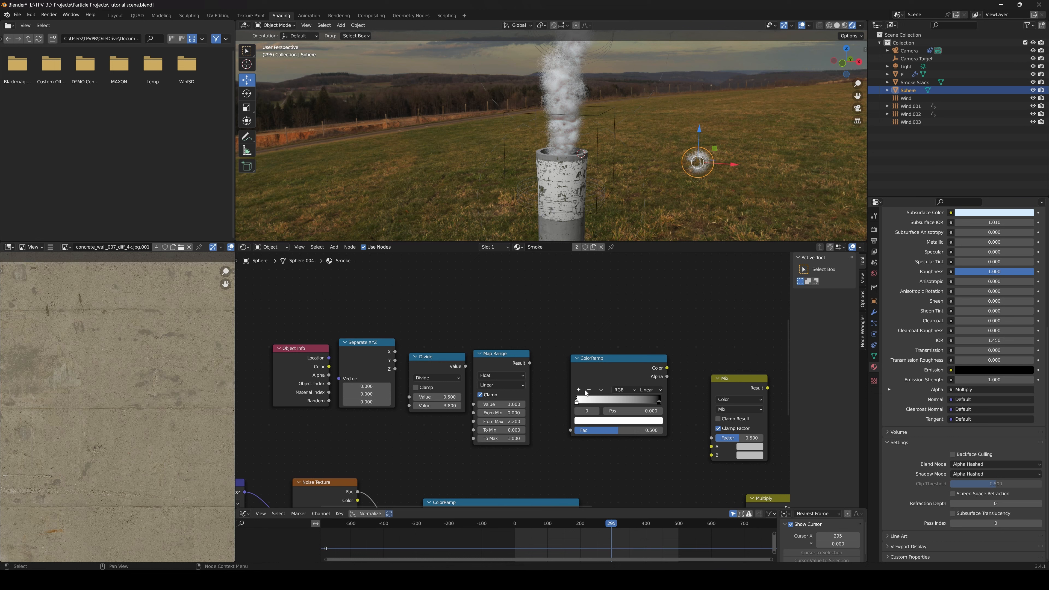
middle_click_drag(548, 388, 601, 389)
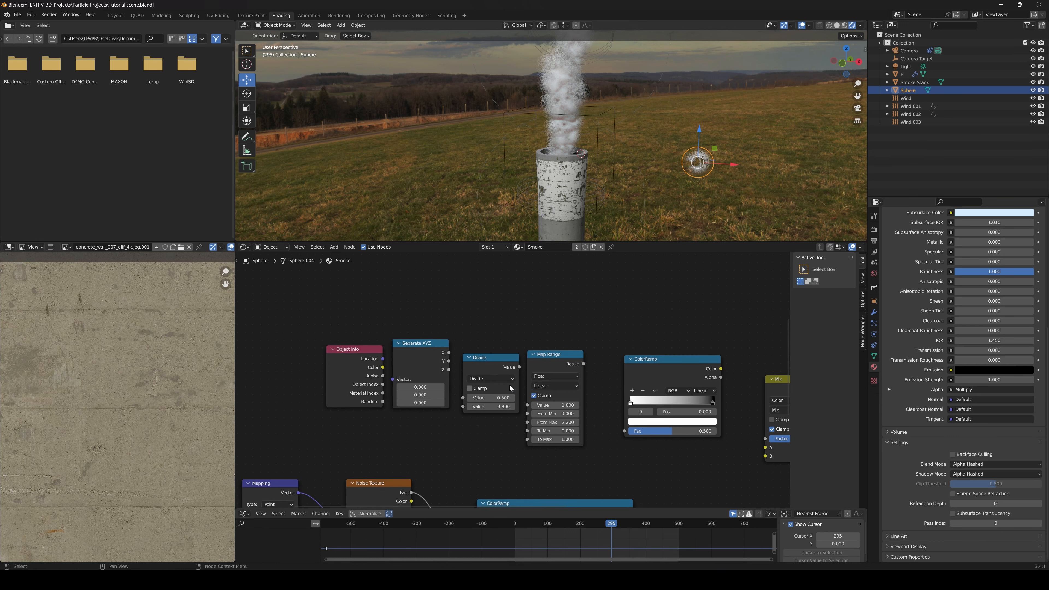
scroll(510, 386, "up", 2)
middle_click_drag(473, 390, 489, 390)
middle_click_drag(409, 385, 438, 381)
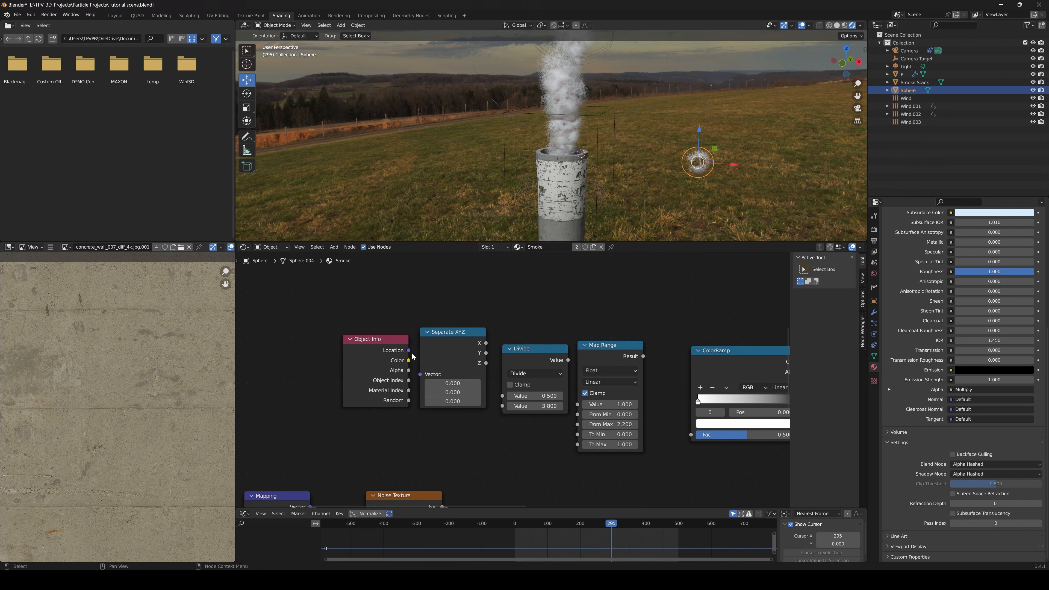
left_click_drag(410, 351, 420, 375)
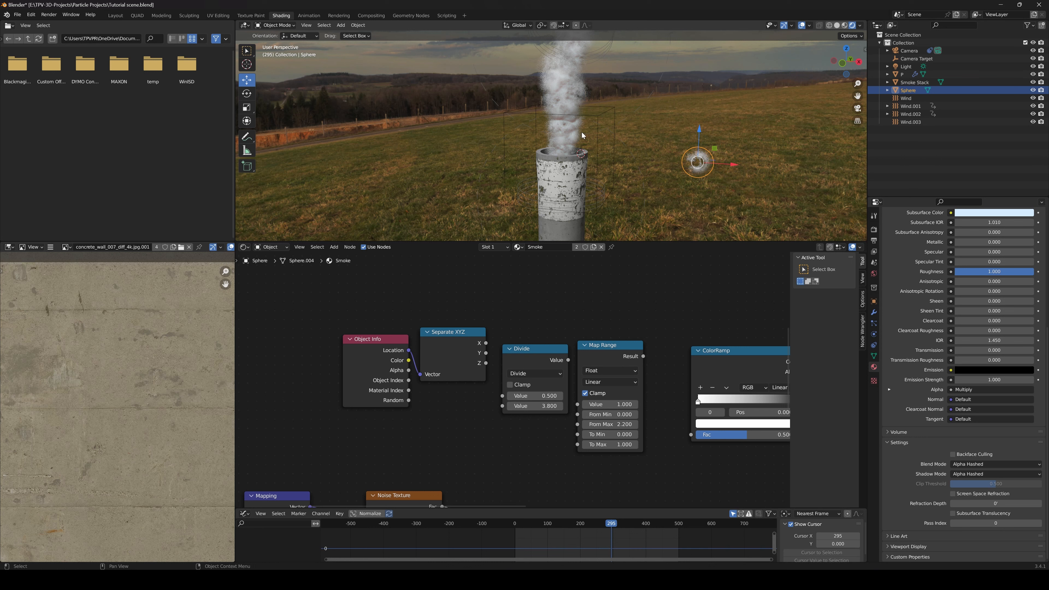
Link the Separate XYZ node's Z output to the first Value of the neighbouring Math node and choose Divide as its operation
scroll(467, 358, "up", 1)
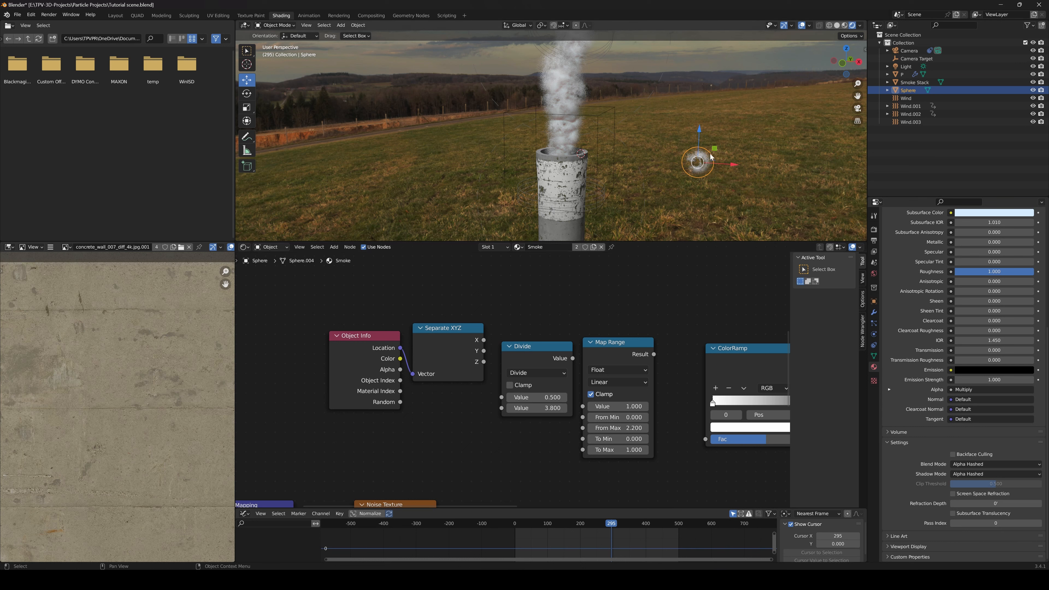
scroll(711, 157, "down", 4)
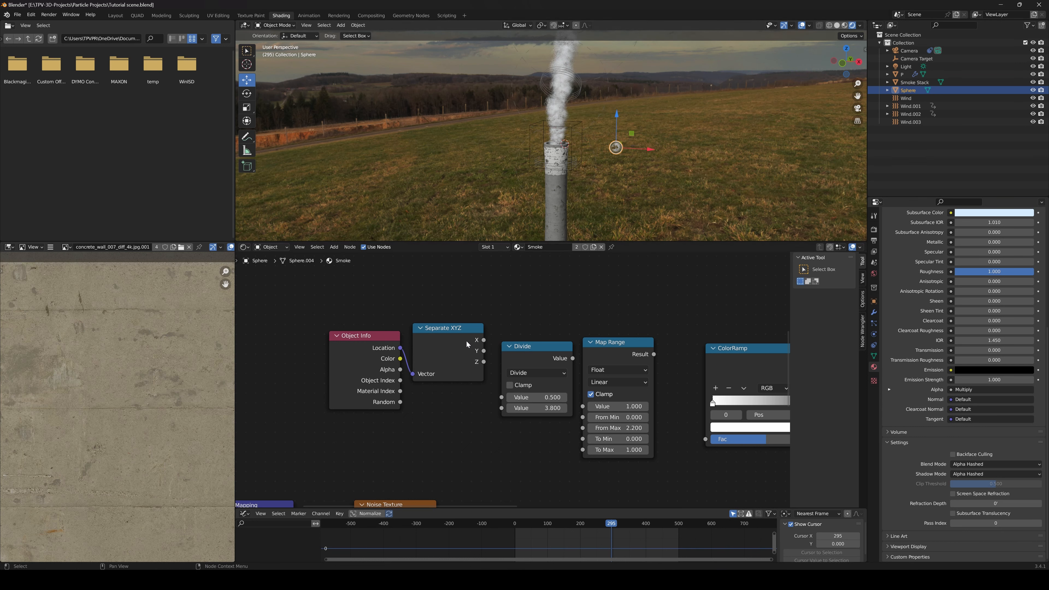
scroll(490, 357, "up", 5)
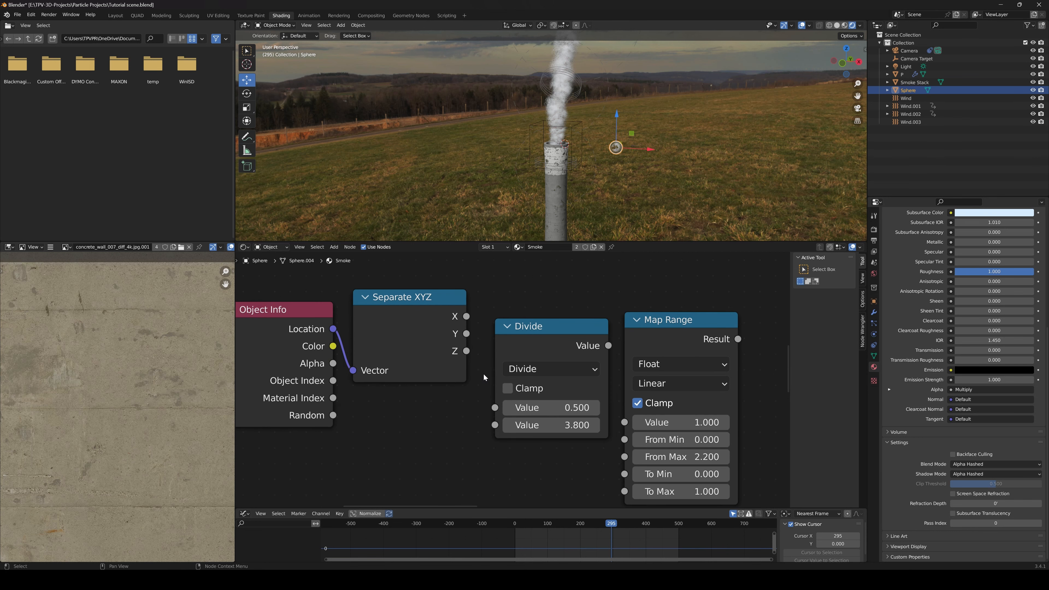
left_click_drag(467, 351, 491, 408)
left_click(530, 372)
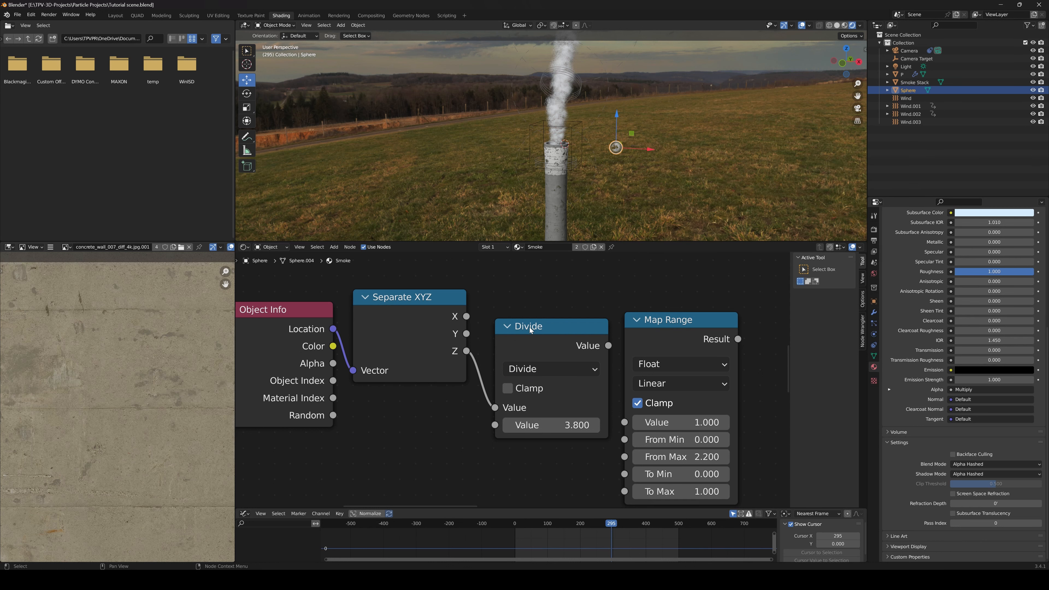
left_click(537, 369)
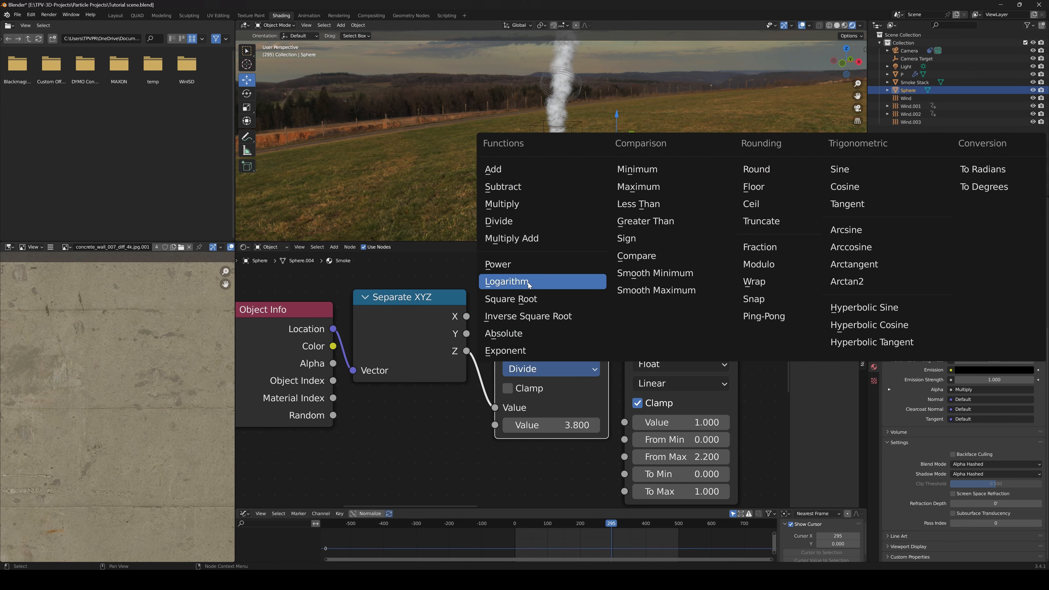
left_click(516, 221)
Link the Divide node's Value output to the Map Range node's Value input
middle_click_drag(581, 360, 532, 342)
left_click_drag(532, 344, 577, 404)
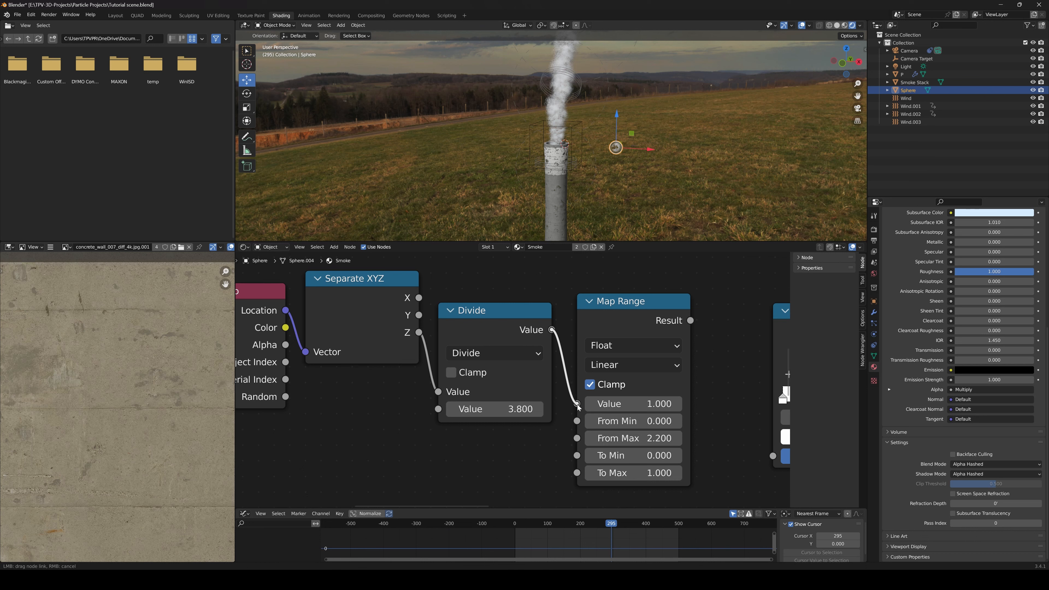
left_click_drag(578, 405, 578, 404)
scroll(579, 403, "down", 2)
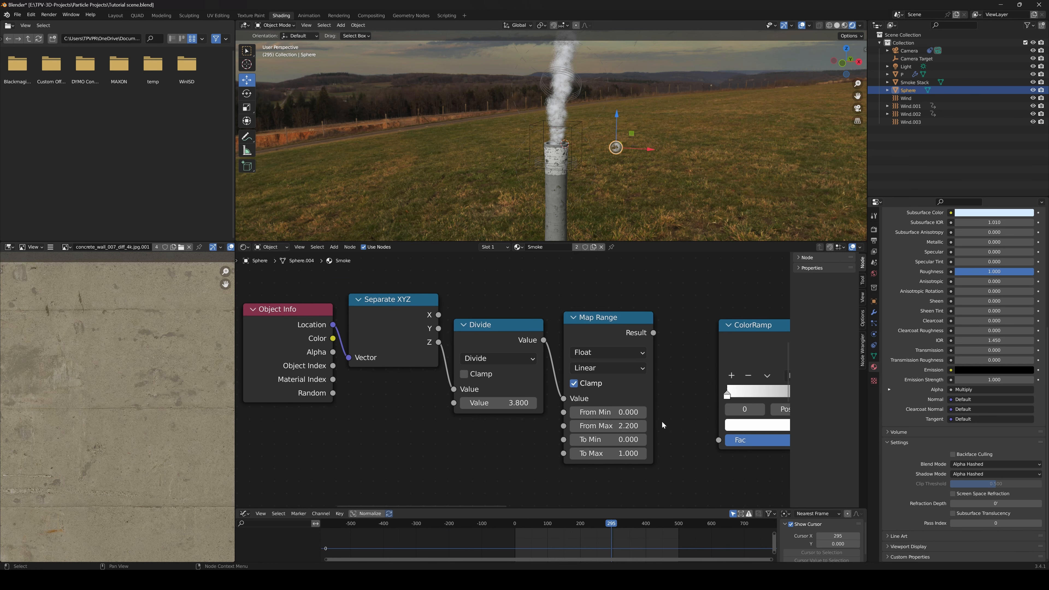
Set the Map Range node's From Max to 1
left_click(583, 399)
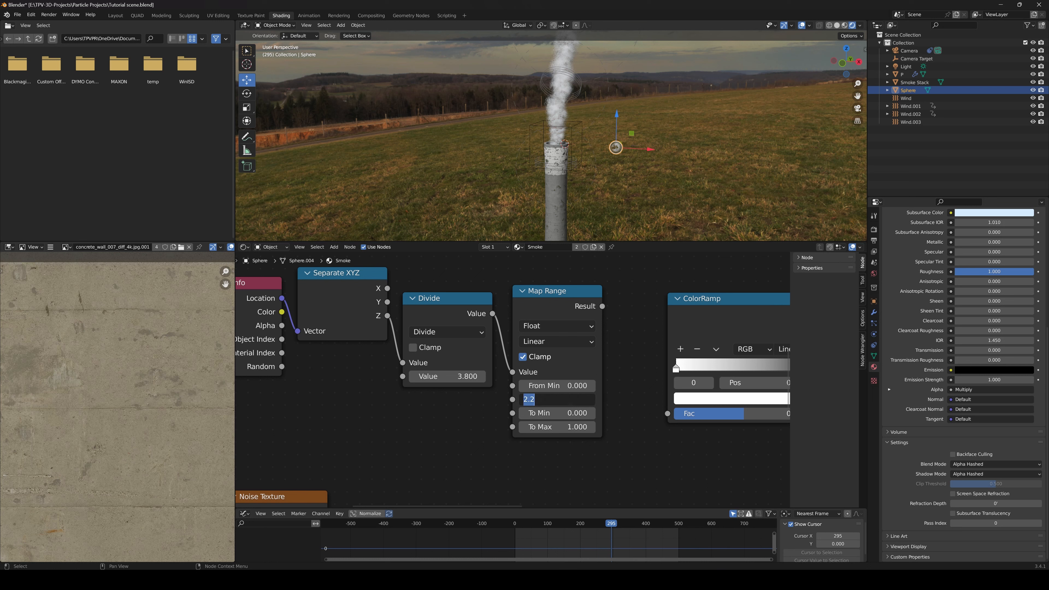
type("1")
key("Return")
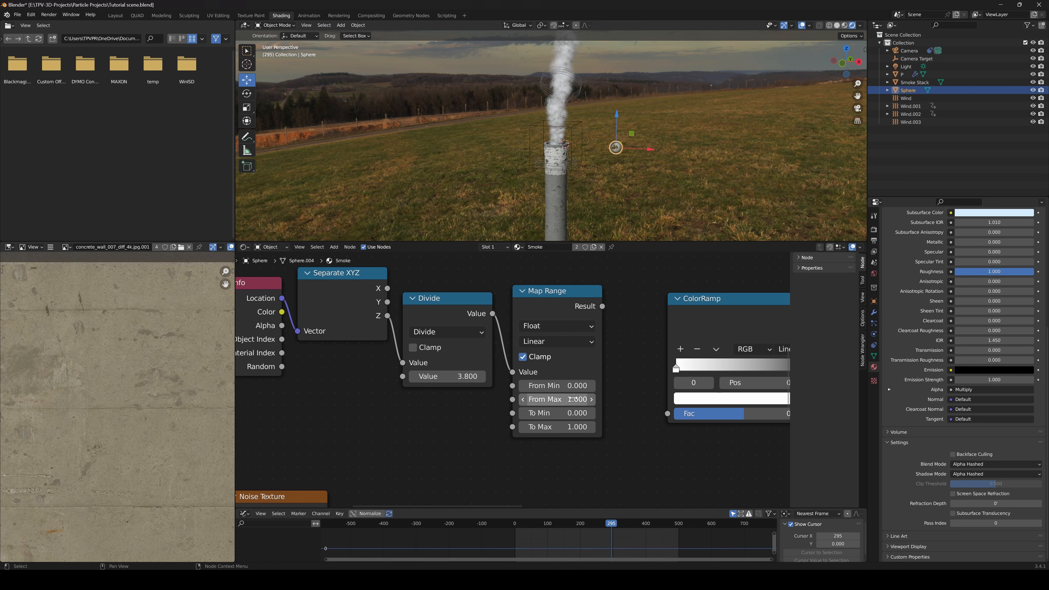
left_click(574, 402)
type("2.2")
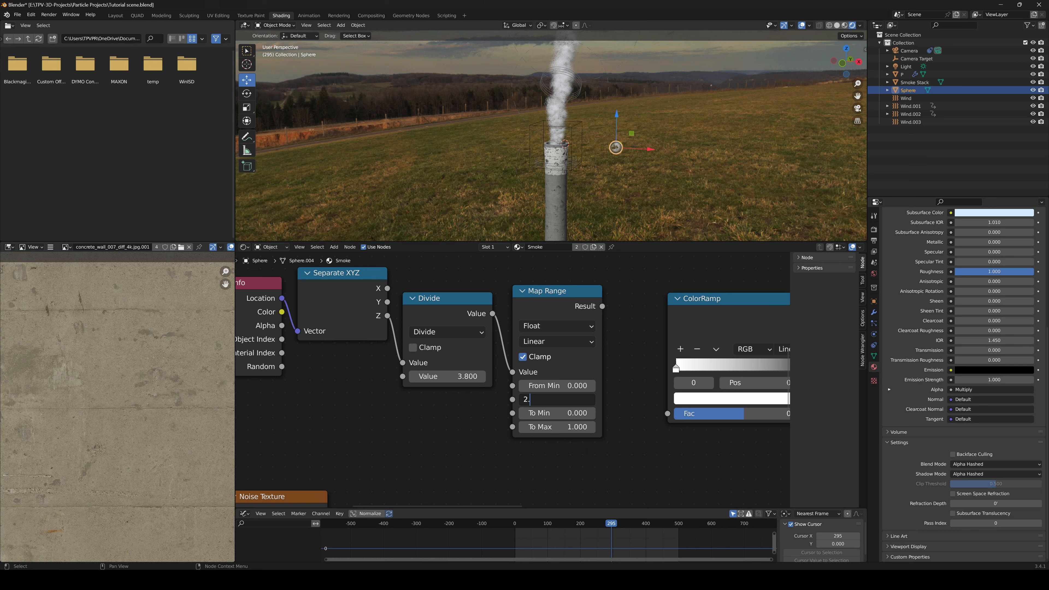
key("Return")
left_click(575, 399)
type("1")
key("Return")
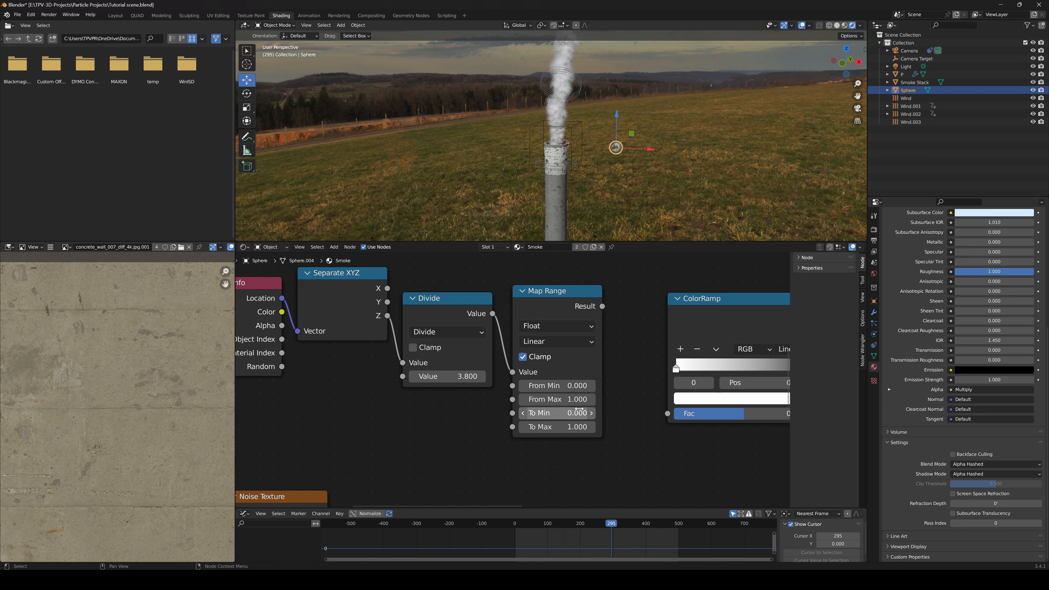
Link the Map Range node's Result to the neighbouring ColorRamp's Fac input and preview that ColorRamp's output on the smoke
scroll(620, 365, "down", 1)
middle_click_drag(620, 365, 580, 388)
left_click_drag(521, 324, 617, 434)
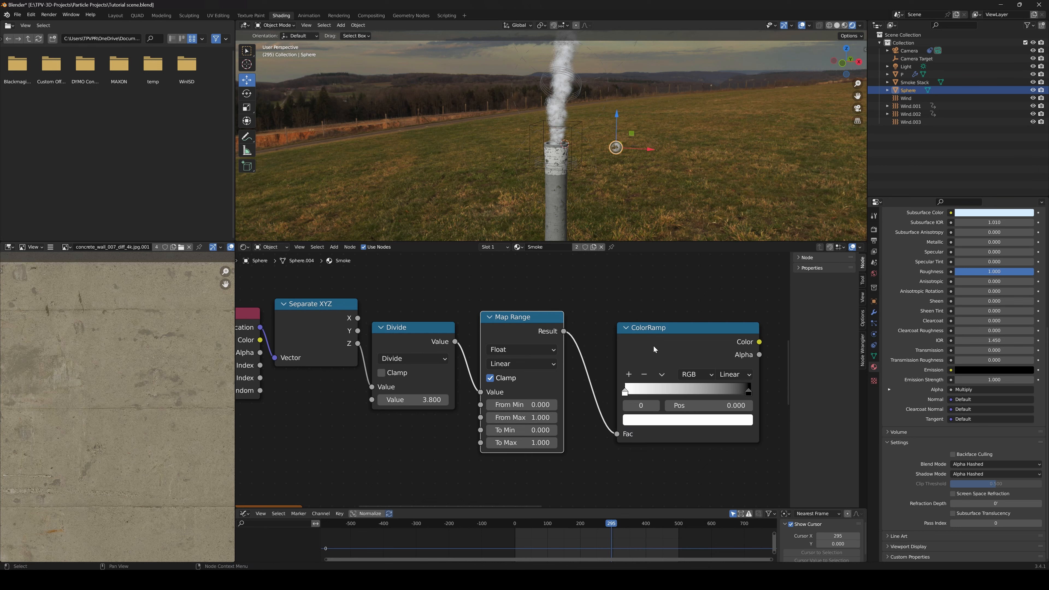
left_click(664, 327, "ctrl+shift")
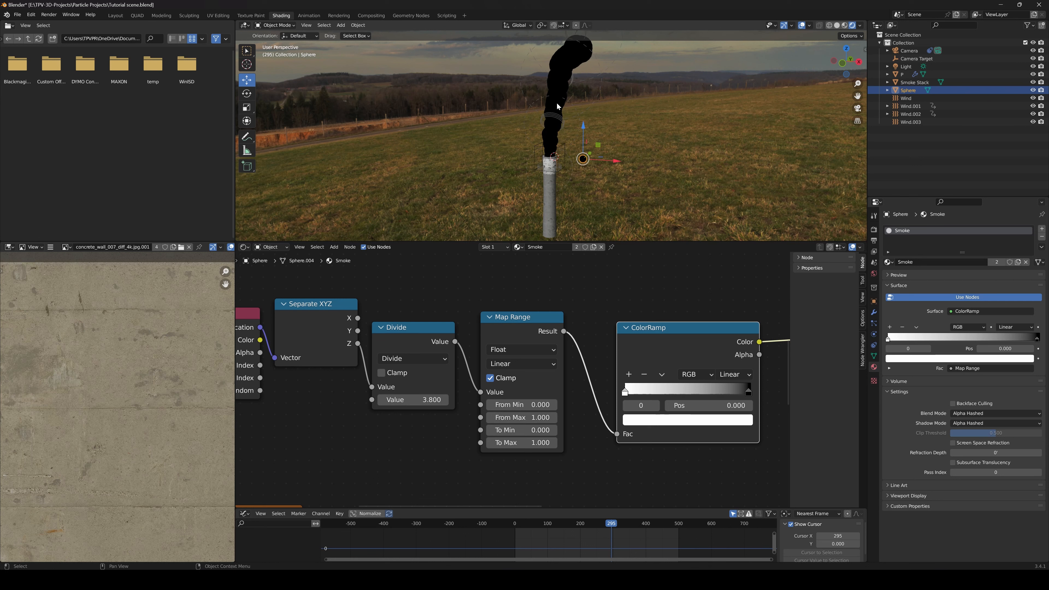
Raise the Divide node's divisor to 16 so the height gradient spreads along the smoke column
middle_click_drag(485, 336, 533, 318)
scroll(506, 384, "up", 2)
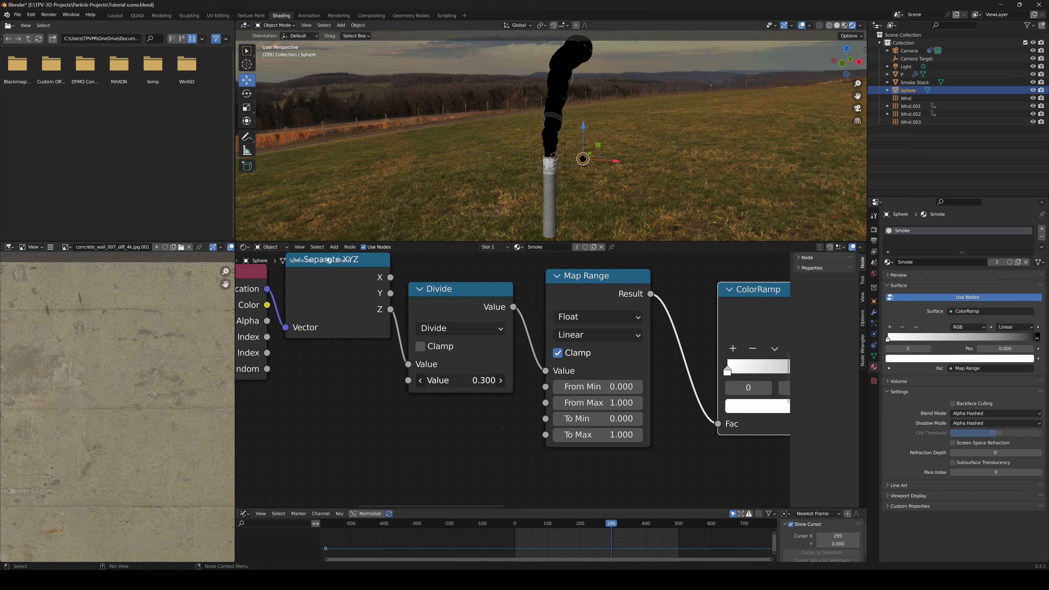
left_click_drag(479, 380, 528, 381)
middle_click_drag(626, 137, 613, 146, "shift")
middle_click_drag(595, 110, 559, 102, "shift")
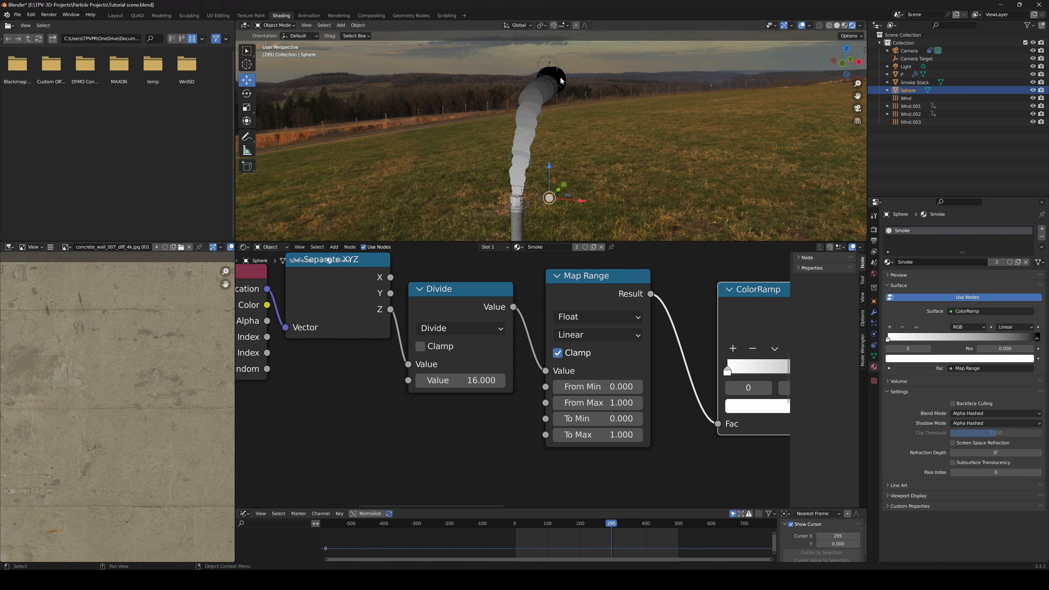
Add a near-white stop at 0.337 to the height ColorRamp and move its first stop to 0.091
middle_click_drag(756, 378, 550, 385)
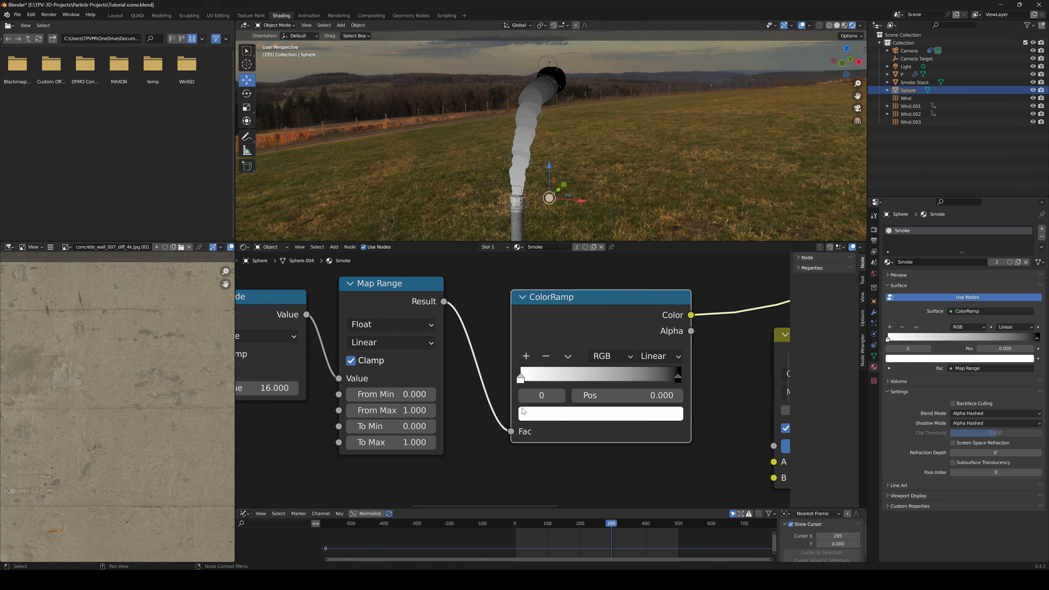
mouse_move(522, 379)
left_mouse_down()
mouse_move(609, 384)
mouse_move(532, 382)
left_mouse_up()
left_click(526, 356)
mouse_move(607, 382)
left_mouse_down()
mouse_move(575, 382)
mouse_move(605, 378)
left_mouse_up()
left_click(586, 414)
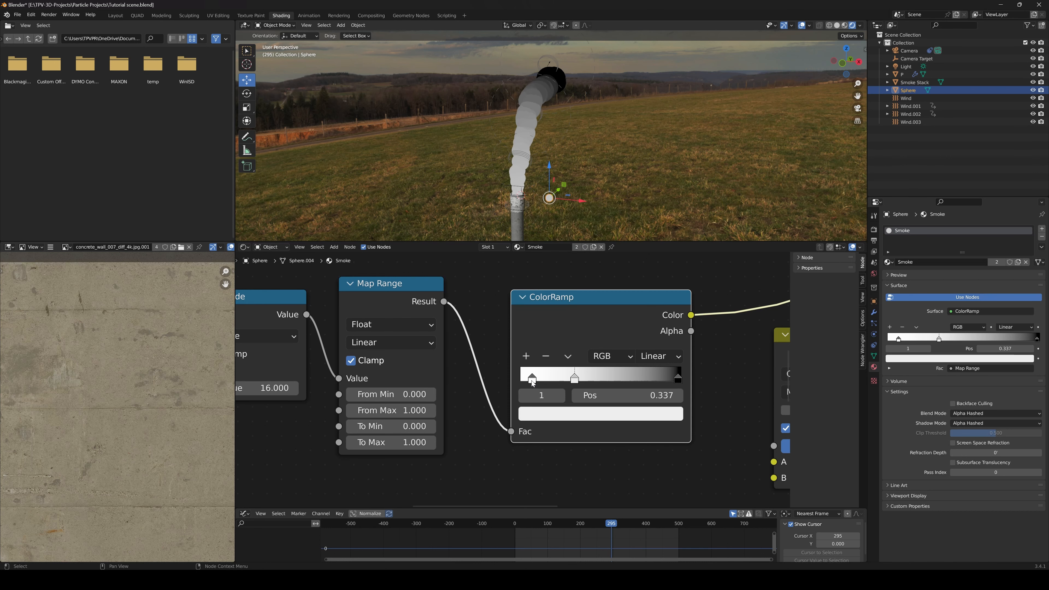
left_click_drag(531, 381, 535, 380)
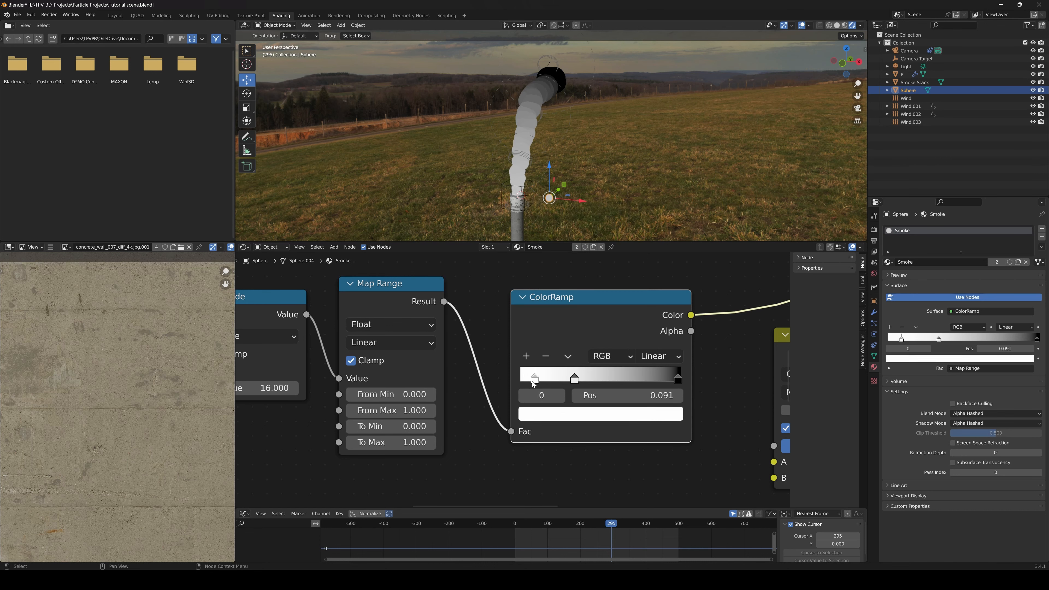
Make the height ColorRamp's first stop black at 0.414, move the second stop to 0.485, and set the Divide value to 17
left_click(572, 417)
mouse_move(645, 299)
left_mouse_down()
mouse_move(649, 209)
mouse_move(647, 311)
left_mouse_up()
mouse_move(578, 384)
left_mouse_down()
mouse_move(598, 380)
mouse_move(538, 380)
mouse_move(597, 381)
mouse_move(583, 381)
left_mouse_up()
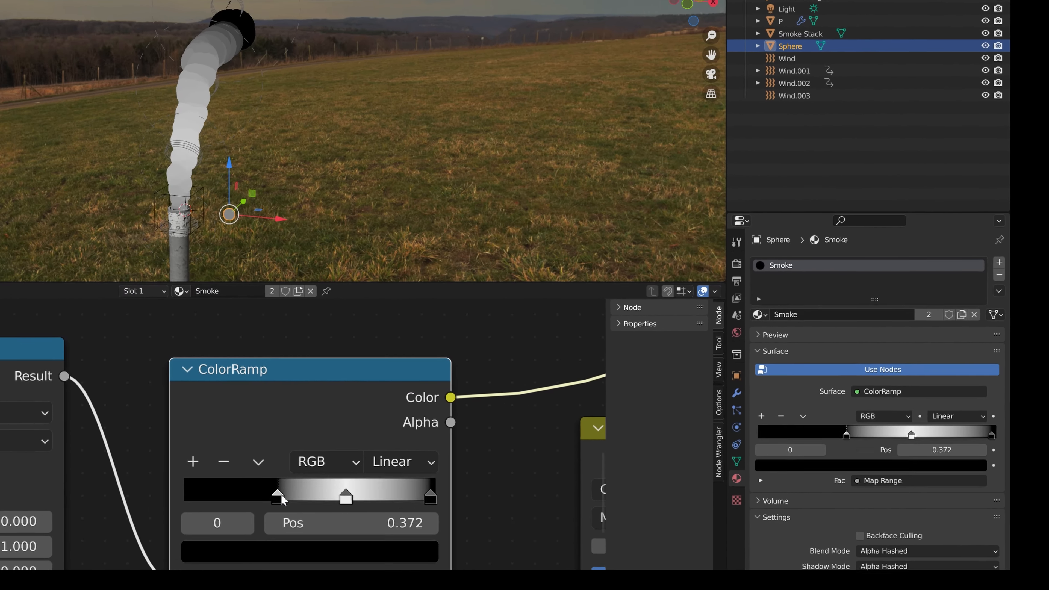
mouse_move(282, 495)
left_mouse_down()
mouse_move(290, 502)
mouse_move(279, 502)
left_mouse_up()
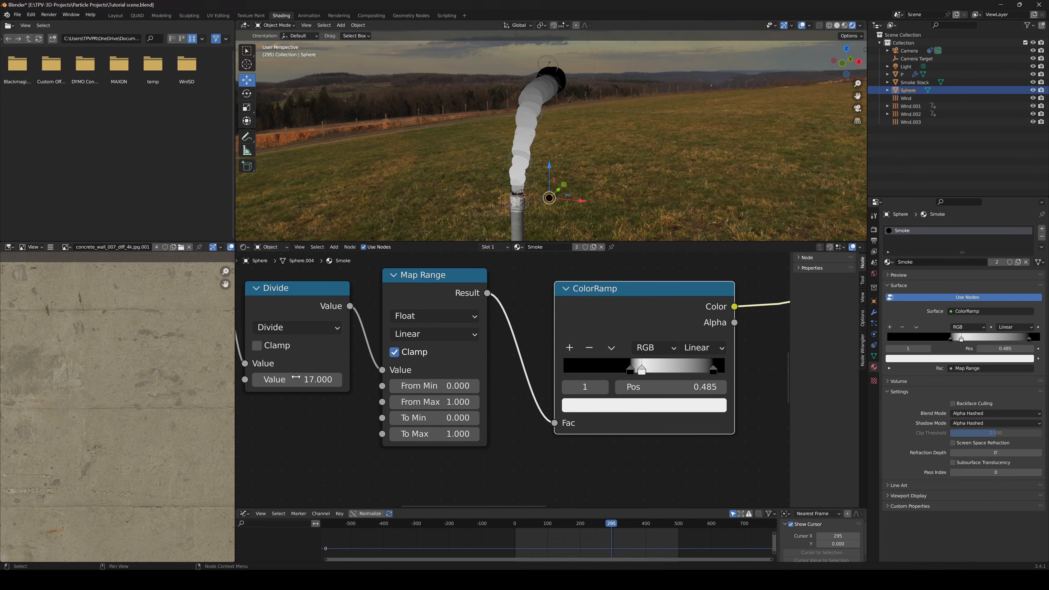
scroll(296, 377, "down", 2)
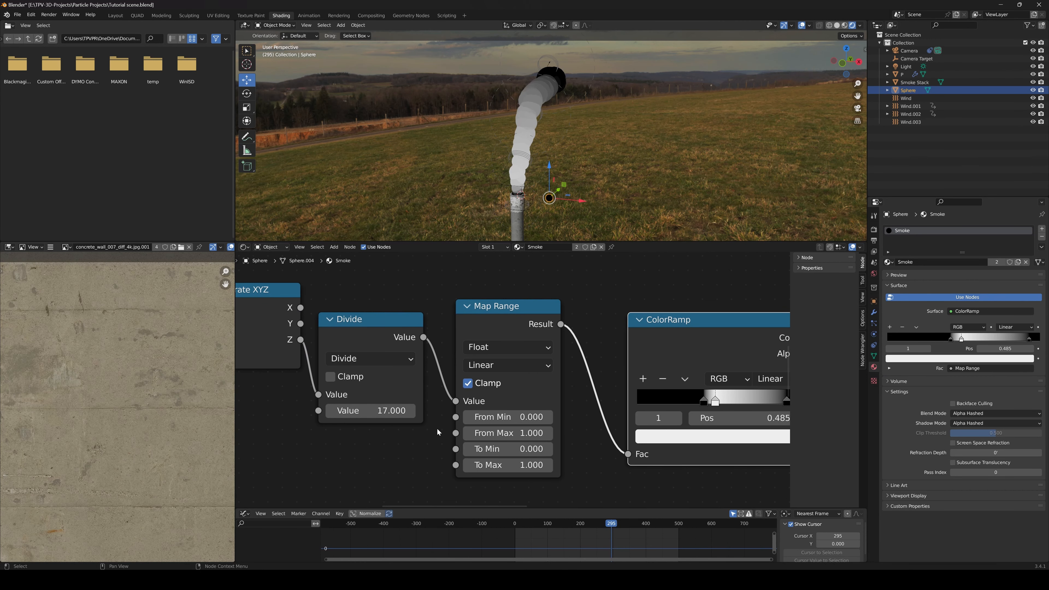
Change the height ColorRamp's first stop to white and move its middle stop to 0.615
scroll(544, 372, "up", 3)
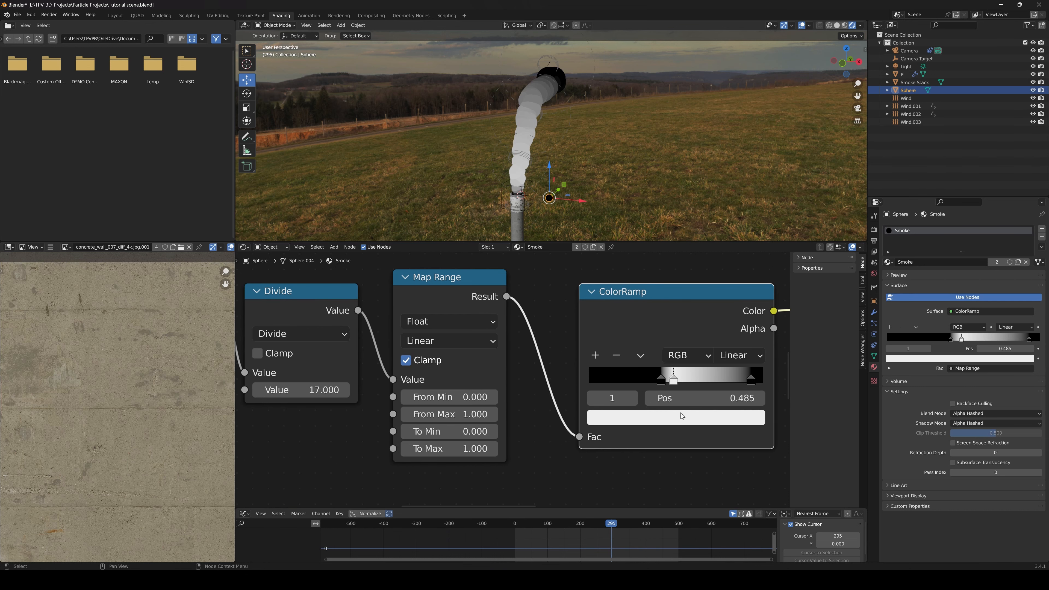
middle_click_drag(655, 413, 618, 408)
scroll(619, 408, "up", 2)
left_click(629, 368)
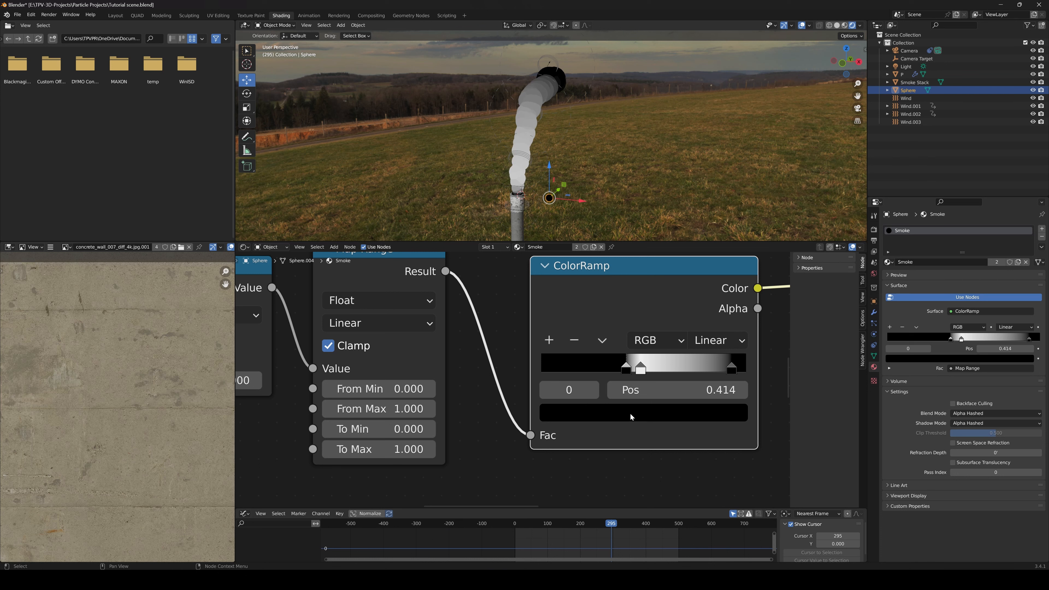
left_click(631, 415)
left_click_drag(696, 269, 696, 146)
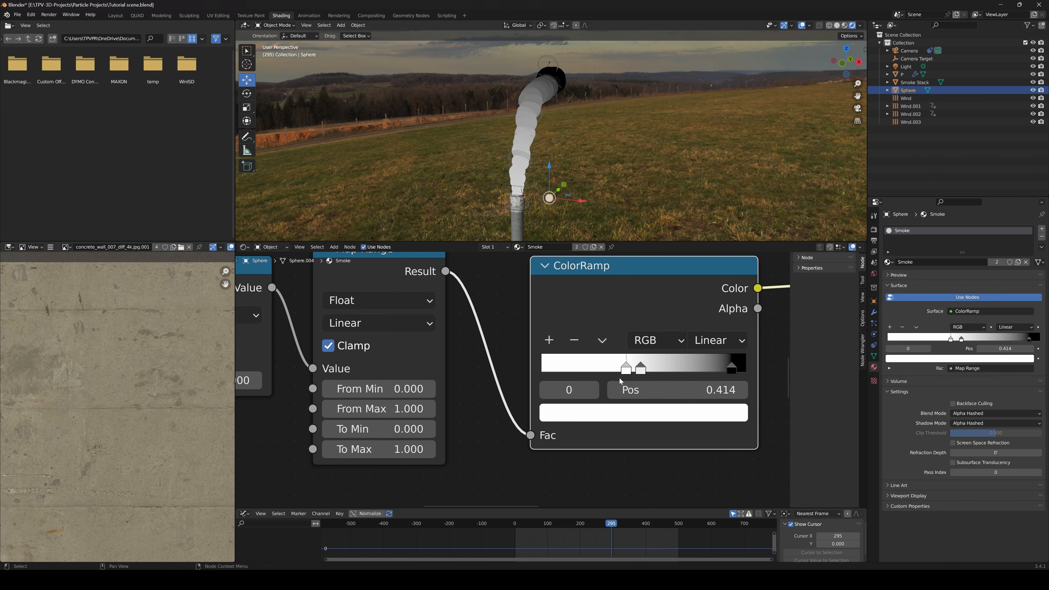
left_click_drag(641, 368, 673, 368)
Reposition the unconnected Mix node beside the height ColorRamp and set its blending mode to Multiply
scroll(637, 451, "down", 6)
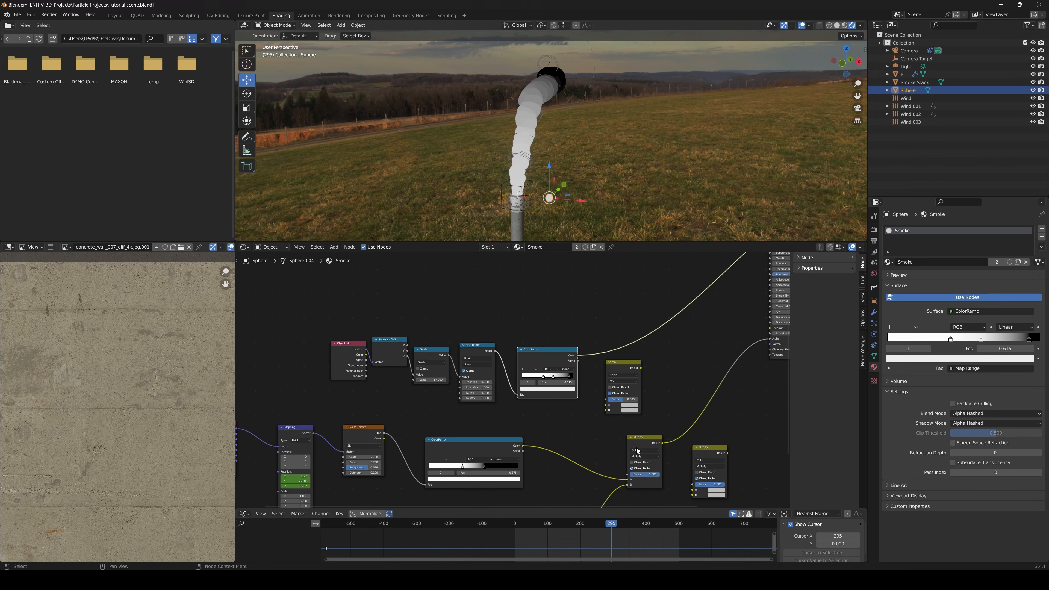
middle_click_drag(638, 450, 629, 449)
left_click_drag(569, 354, 586, 371)
key("Escape")
scroll(635, 338, "up", 7)
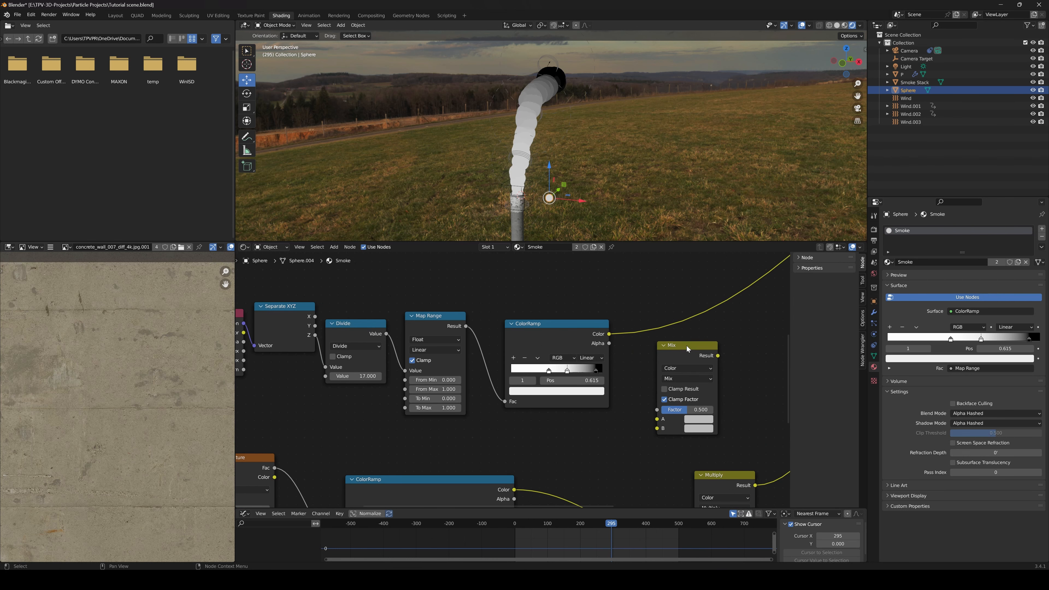
left_click_drag(687, 346, 692, 340)
left_click(695, 373)
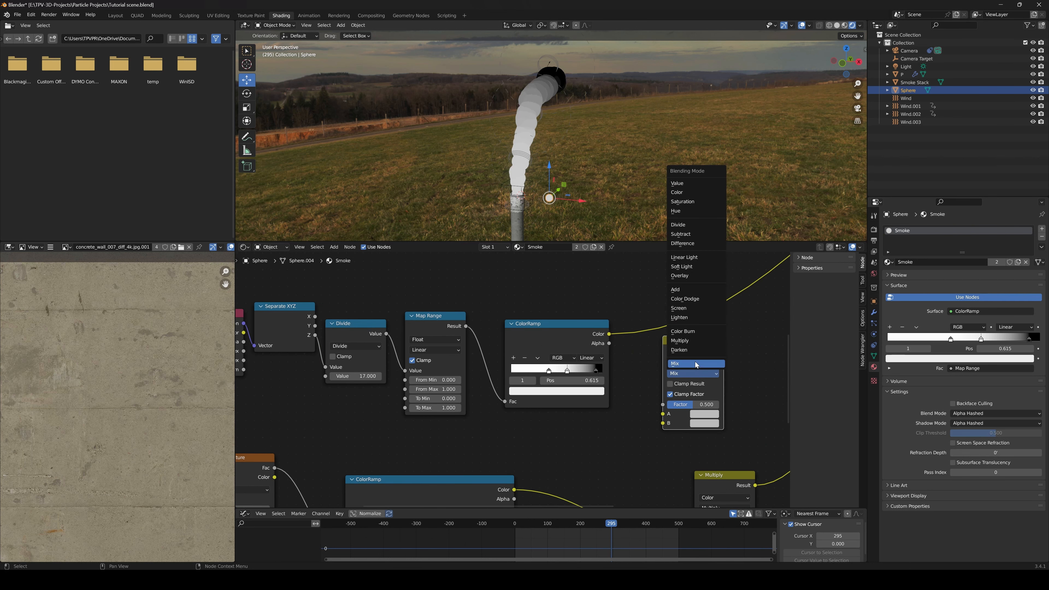
left_click(695, 341)
Link the height ColorRamp's Color to the new Multiply node's A input and the noise branch's Multiply Result to its B input
middle_click_drag(622, 350, 507, 330)
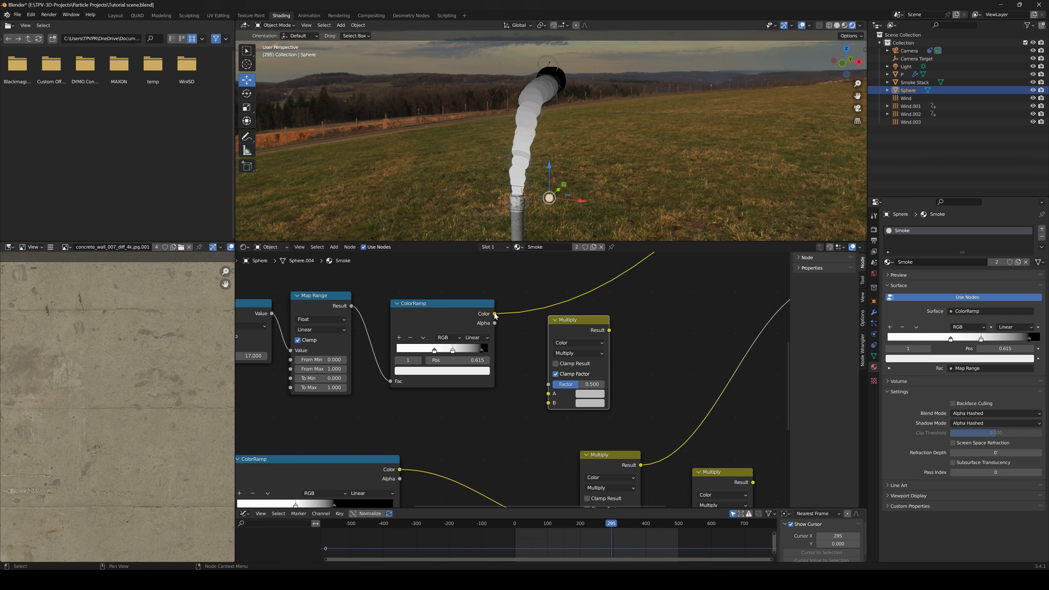
left_click_drag(494, 314, 548, 393)
left_click_drag(578, 326, 649, 331)
middle_click_drag(595, 438, 529, 376)
scroll(529, 376, "down", 2)
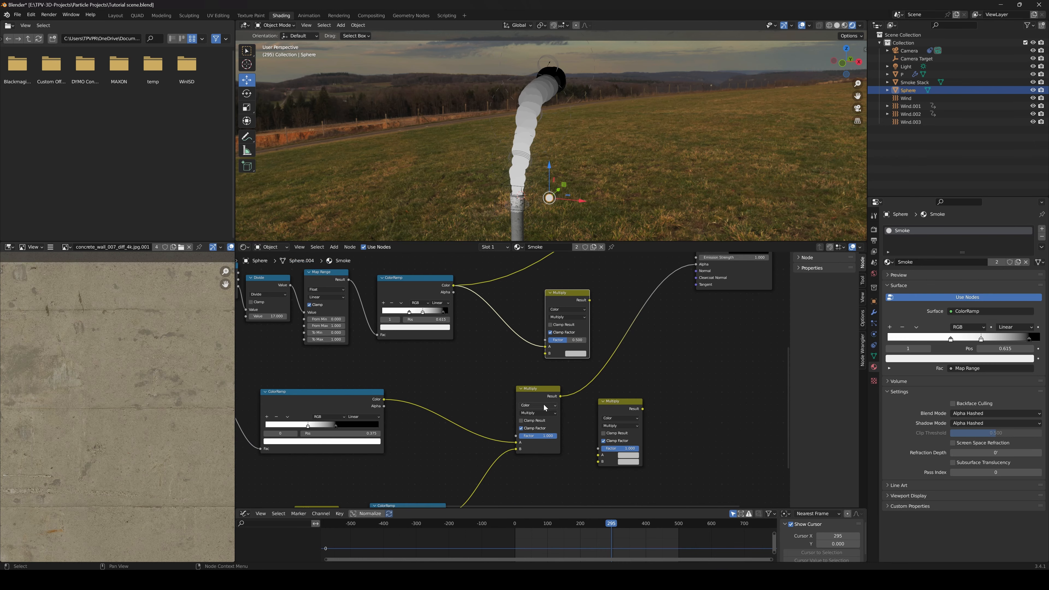
left_click_drag(558, 395, 501, 406)
middle_click_drag(533, 390, 512, 399)
left_click_drag(500, 416, 523, 363)
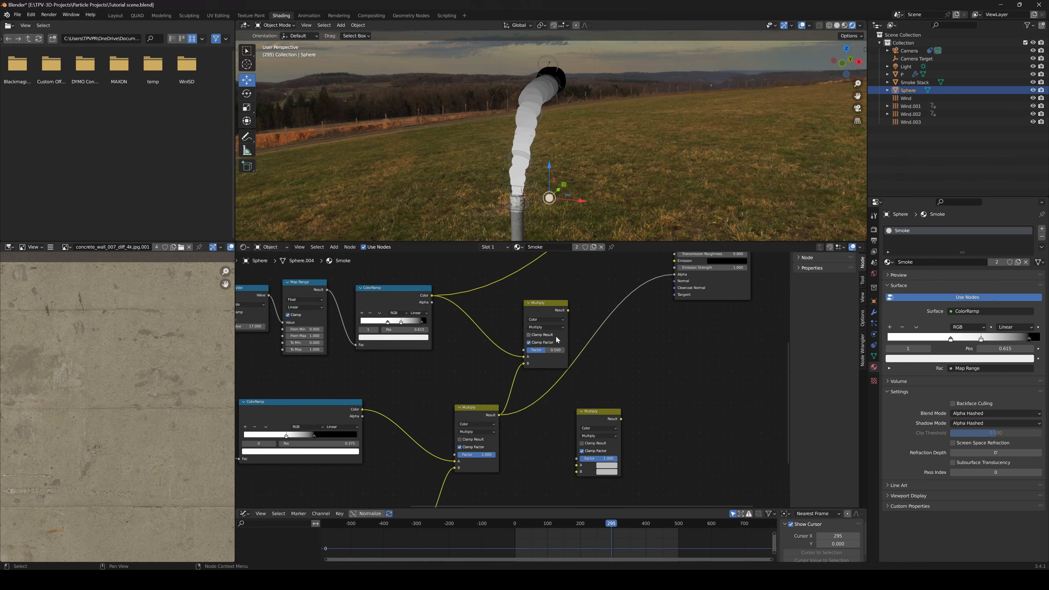
Link the new Multiply node's Result to the Principled BSDF's Alpha and preview the Multiply output on the smoke
scroll(516, 374, "up", 2)
middle_click_drag(545, 333, 535, 366)
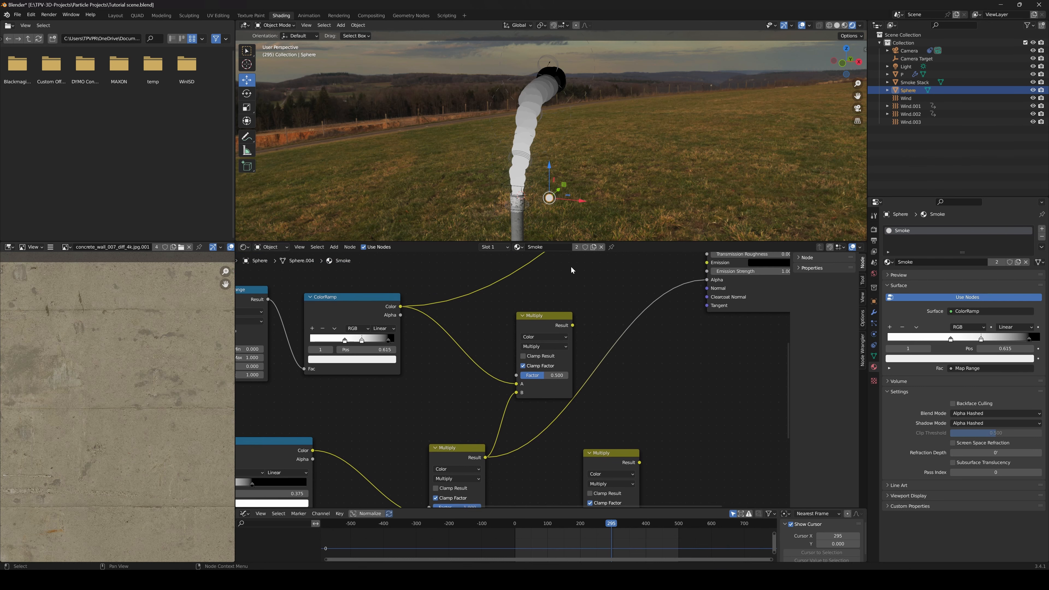
scroll(525, 352, "up", 2)
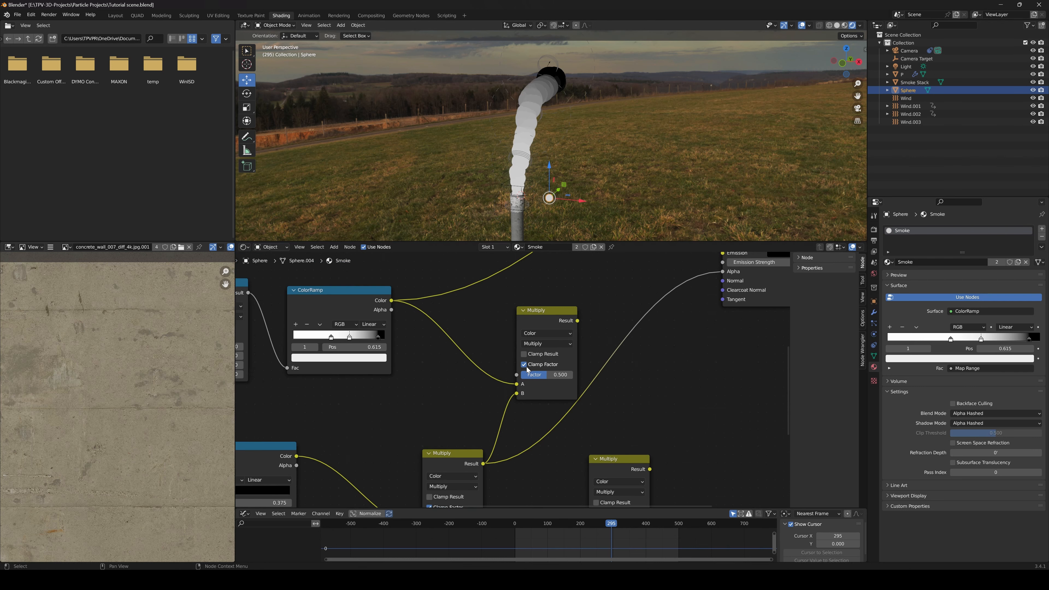
middle_click_drag(597, 320, 525, 347)
left_click_drag(522, 346, 687, 287)
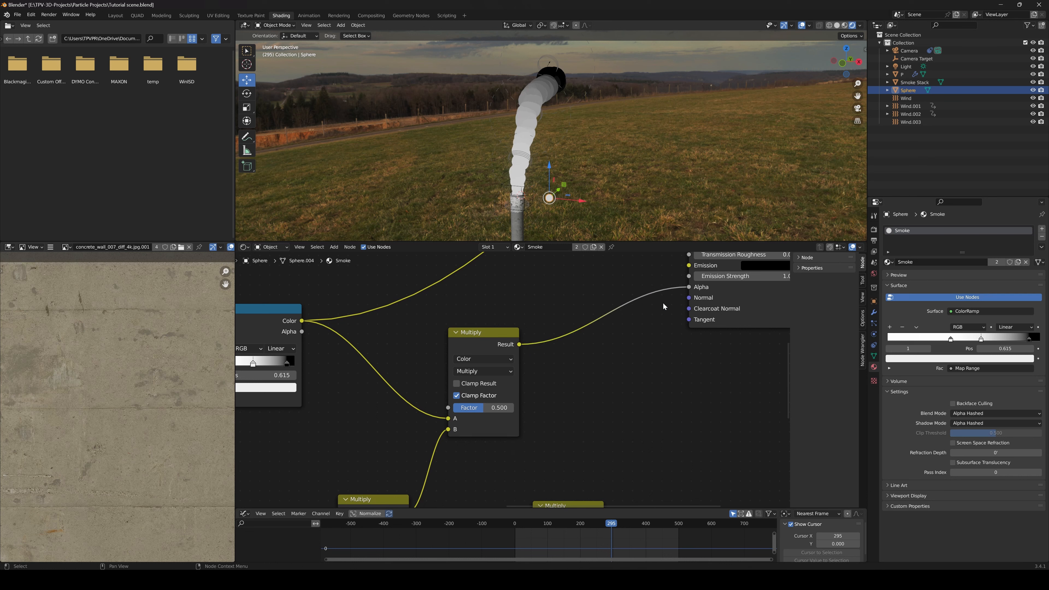
left_click(486, 332, "ctrl+shift")
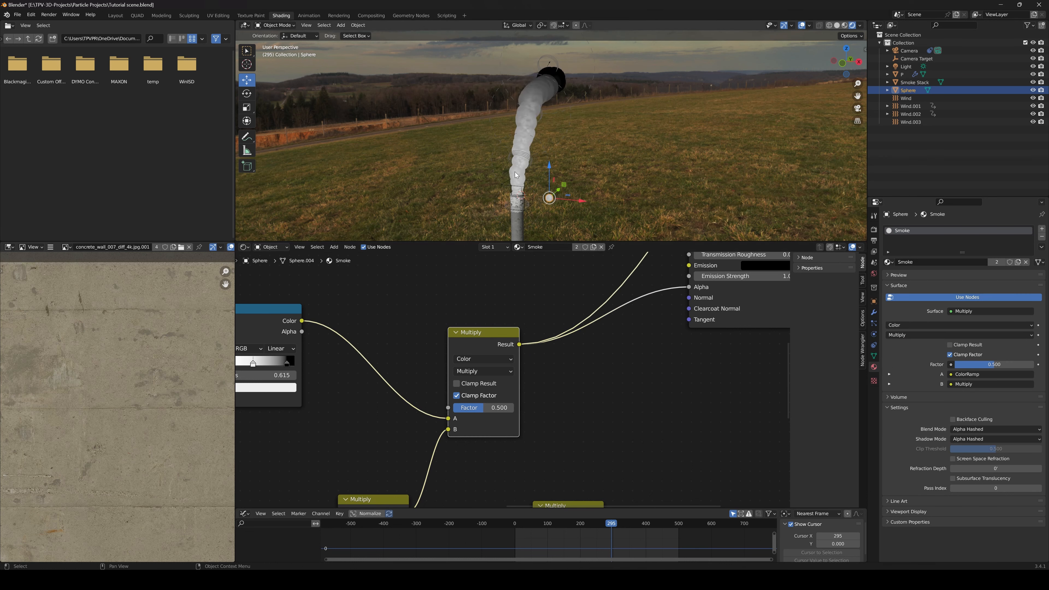
Set the new Multiply node's Factor to 1 and inspect the combined mask along the smoke column
scroll(503, 200, "up", 2)
left_click_drag(482, 413, 515, 410)
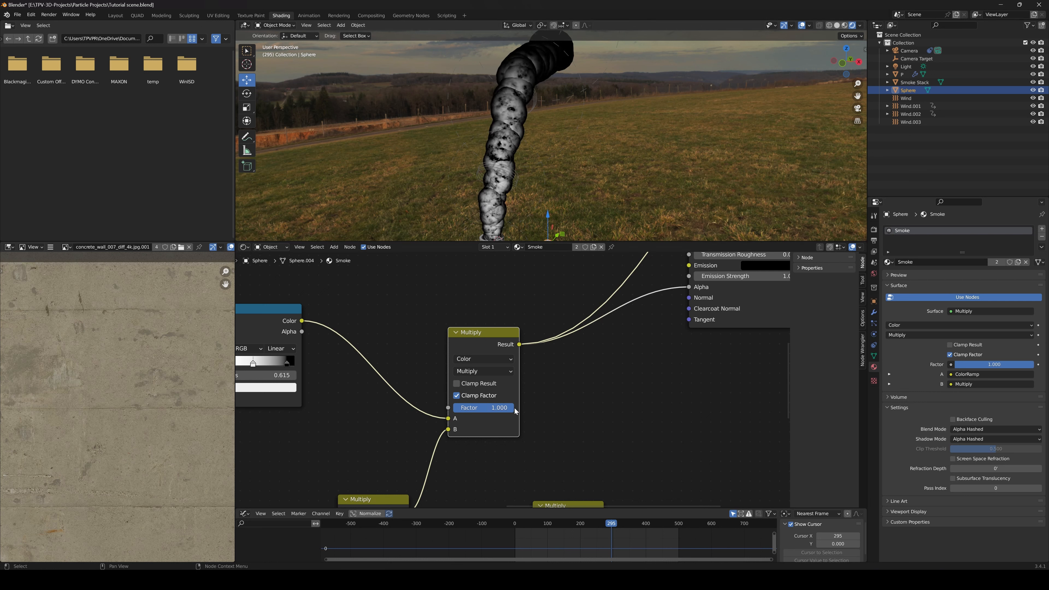
middle_click_drag(533, 111, 541, 79, "shift")
middle_click_drag(529, 118, 513, 150, "shift")
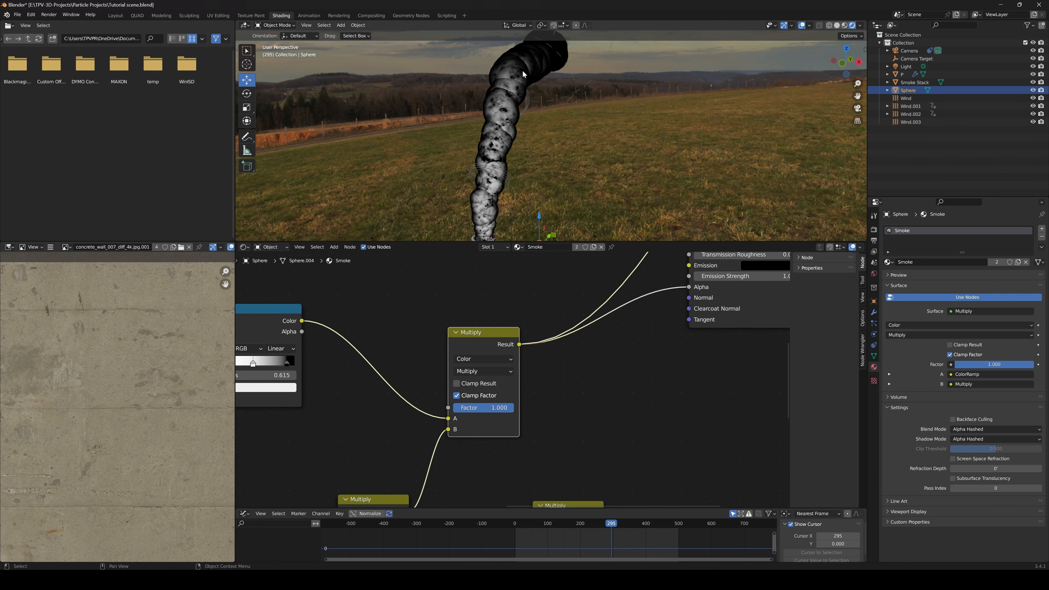
middle_click_drag(549, 132, 559, 88, "shift")
scroll(566, 305, "down", 8)
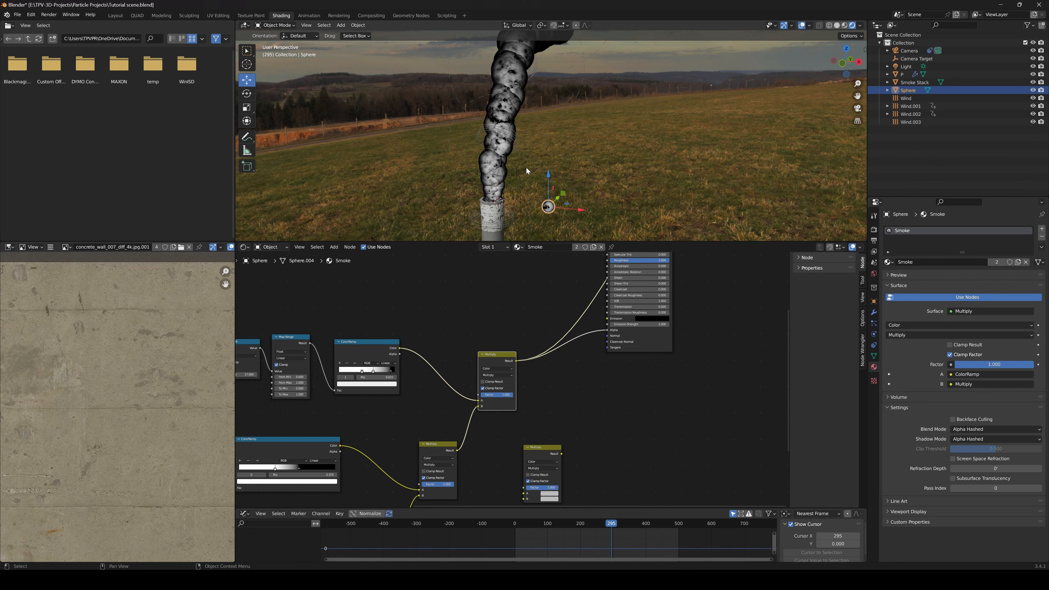
Play the animation from an early frame and examine the combined alpha mask on the moving smoke up close
left_click(530, 524)
key("space")
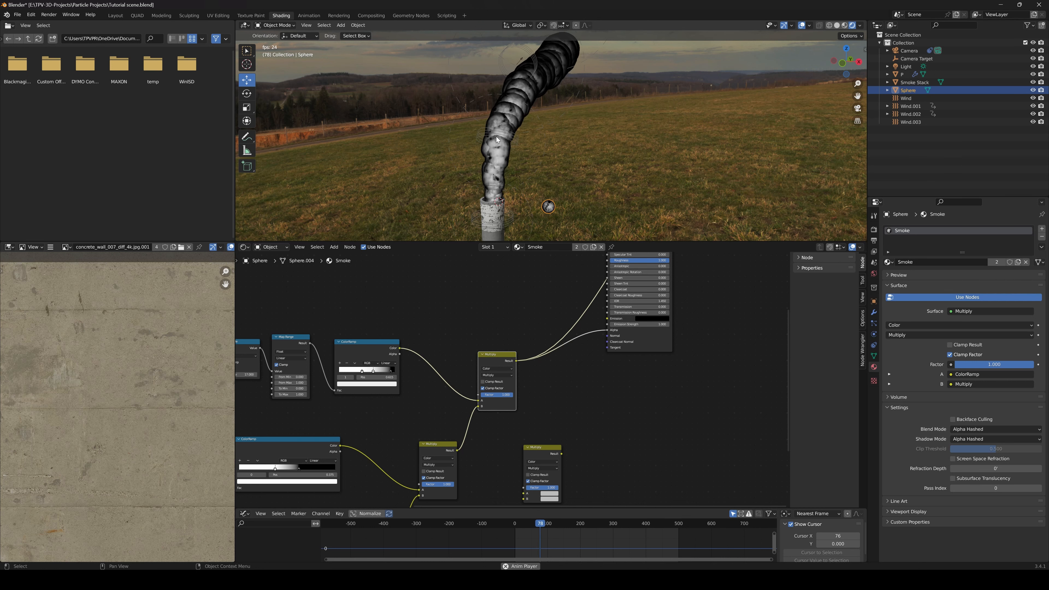
scroll(484, 185, "up", 5)
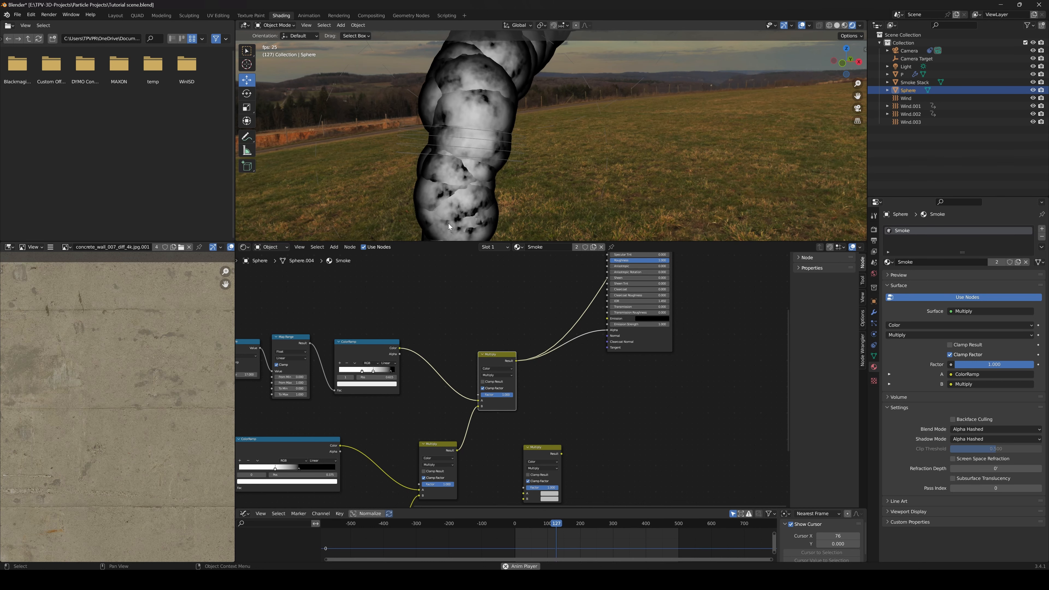
key("space")
Switch the material preview back to the Principled BSDF shader
middle_click_drag(328, 382, 546, 354)
middle_click_drag(396, 395, 537, 384)
scroll(481, 382, "up", 3)
left_click_drag(648, 410, 681, 407)
middle_click_drag(698, 385, 481, 415)
scroll(492, 410, "down", 6)
middle_click_drag(636, 362, 491, 479)
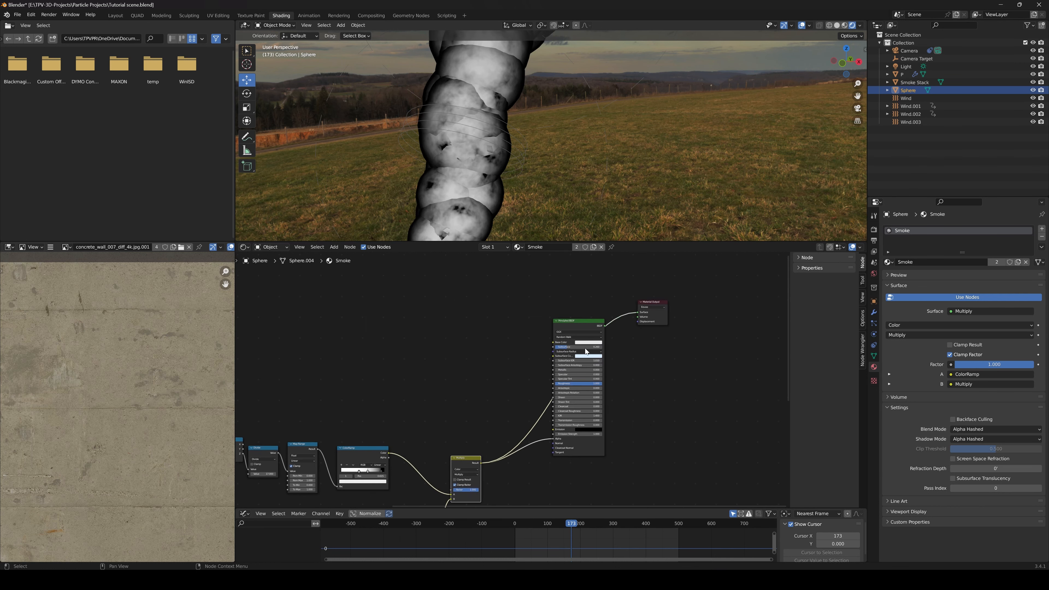
left_click(581, 322, "ctrl+shift")
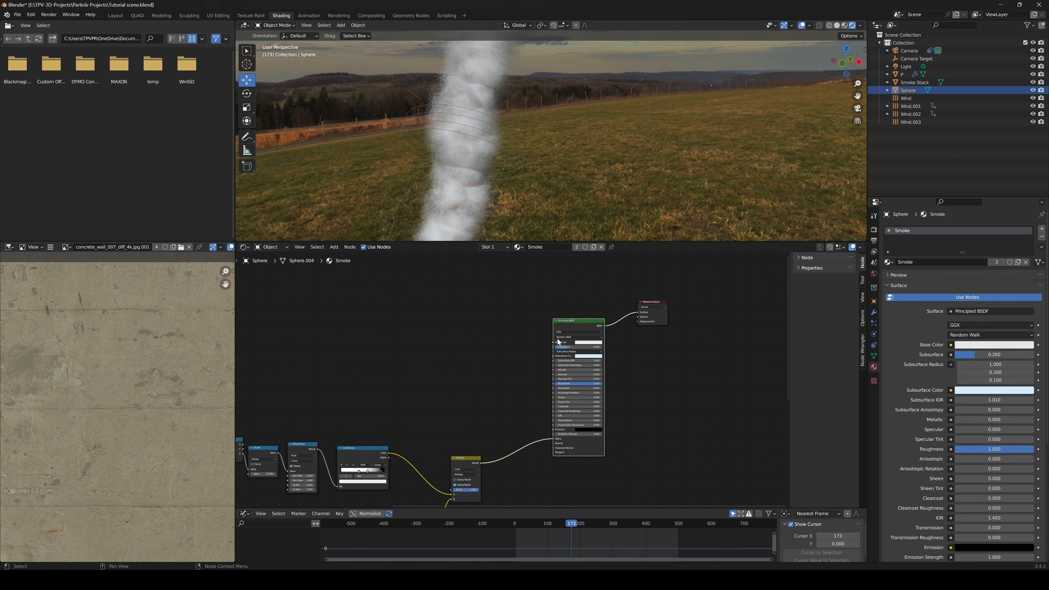
Set the Principled BSDF's Subsurface to 0
scroll(558, 341, "up", 2)
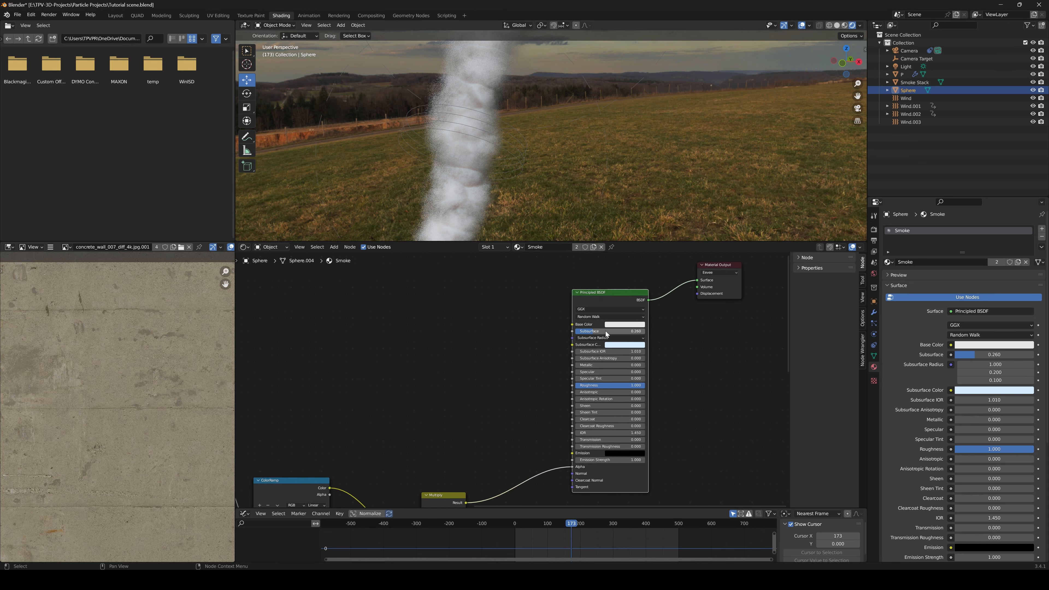
left_click_drag(606, 332, 553, 335)
scroll(475, 408, "up", 1)
Move the black stop of the noise texture's ColorRamp to 0.608
middle_click_drag(475, 408, 481, 381)
scroll(480, 382, "down", 3)
middle_click_drag(484, 438, 534, 382)
scroll(502, 385, "up", 1)
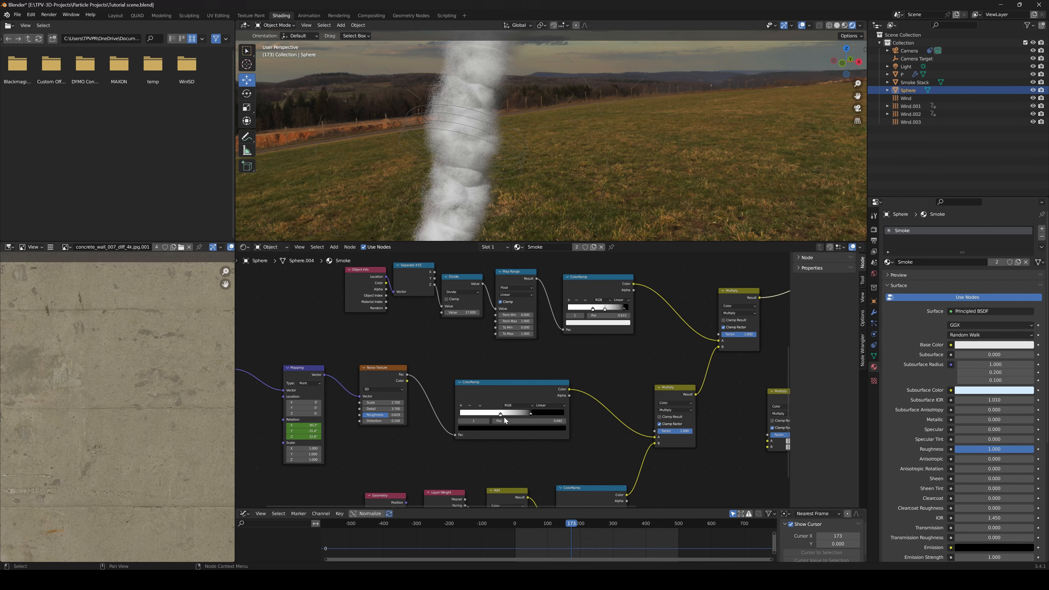
left_click_drag(532, 414, 522, 413)
middle_click_drag(413, 416, 503, 384)
scroll(503, 383, "up", 8)
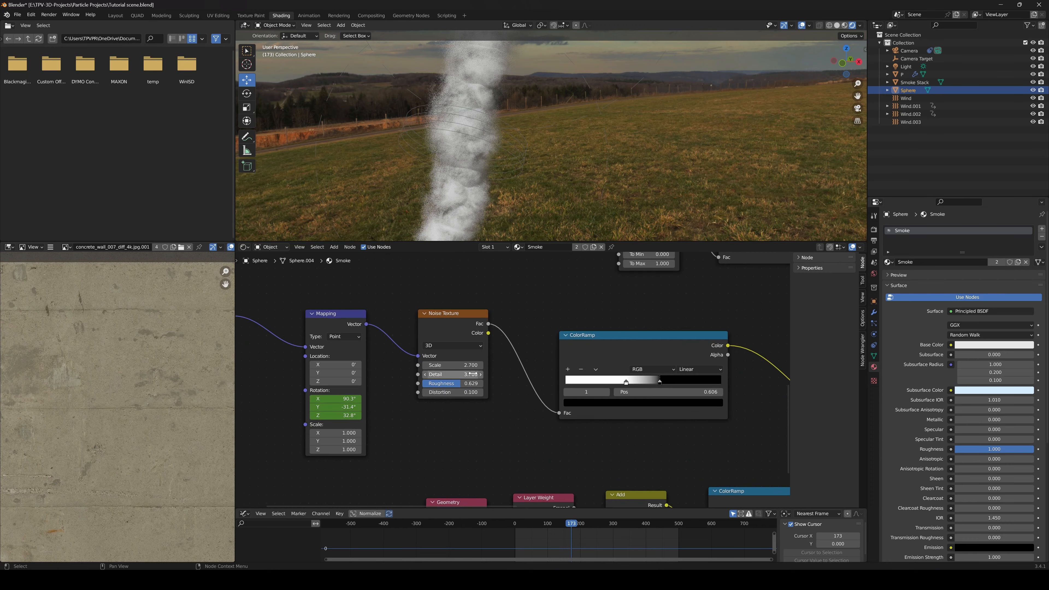
Set the Noise Texture's Scale to 4.5 in the Smoke material
left_click(473, 361)
left_click(473, 362)
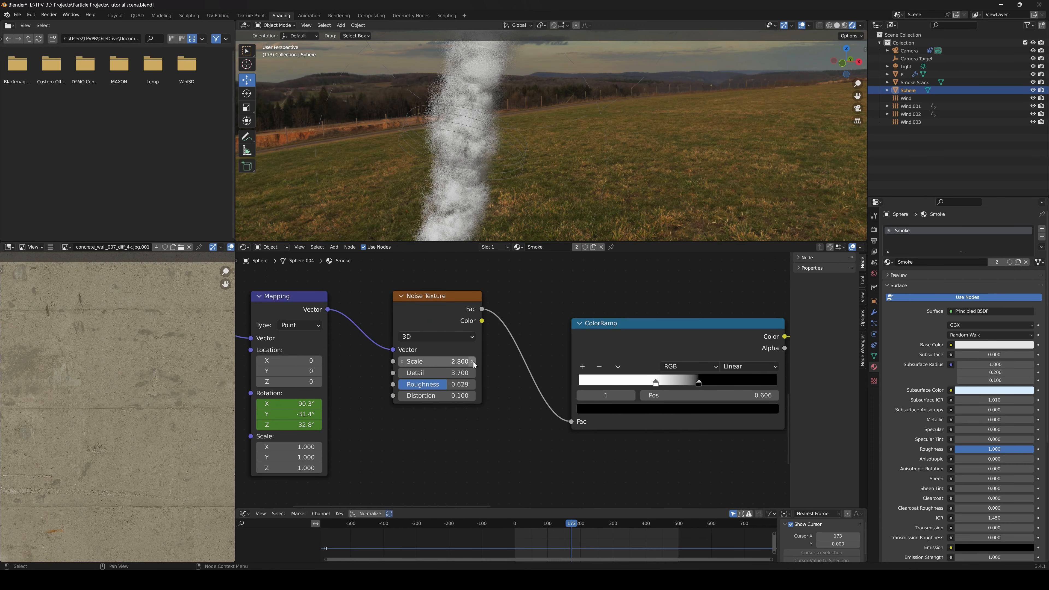
left_click(473, 362)
left_click(473, 362)
left_click_drag(474, 365, 478, 365)
left_click_drag(474, 365, 475, 363)
middle_click_drag(605, 493, 563, 477)
Play the animation from frame 90 and preview the noise texture's ColorRamp output on the moving smoke
left_click_drag(575, 525, 547, 524)
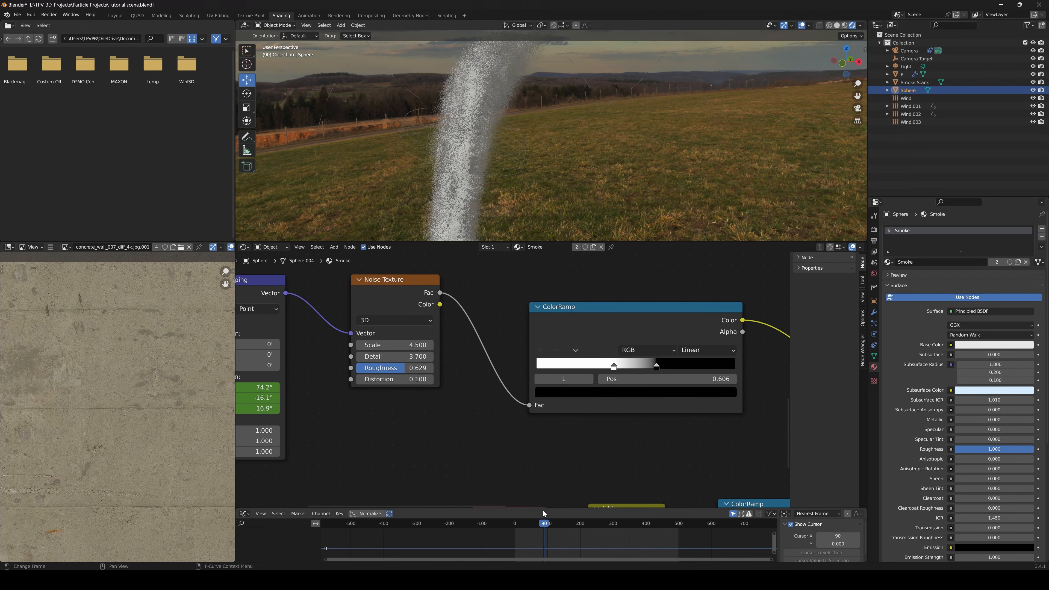
key("space")
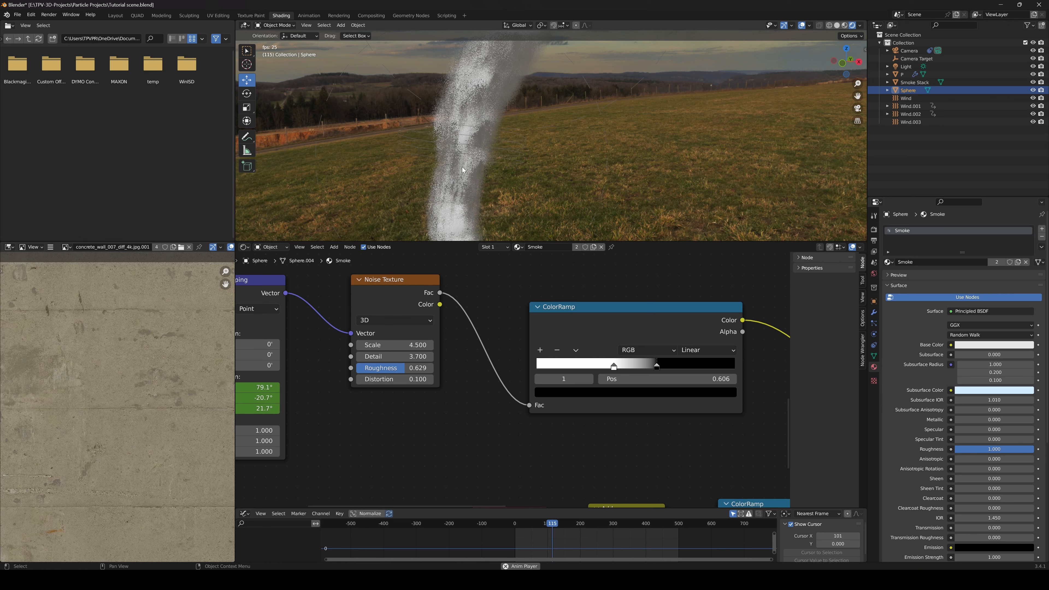
left_click(574, 307, "ctrl+shift")
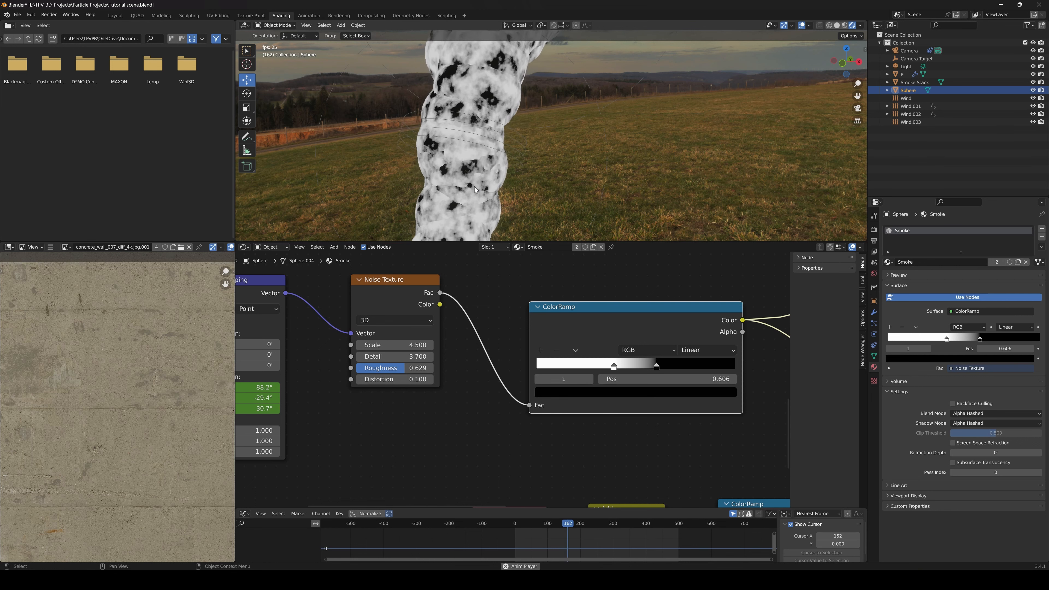
key("space")
Switch the material preview from the noise ColorRamp back to the Principled BSDF shader
scroll(512, 382, "down", 5)
middle_click_drag(691, 347, 585, 406)
middle_click_drag(721, 339, 633, 361)
middle_click_drag(763, 336, 673, 359)
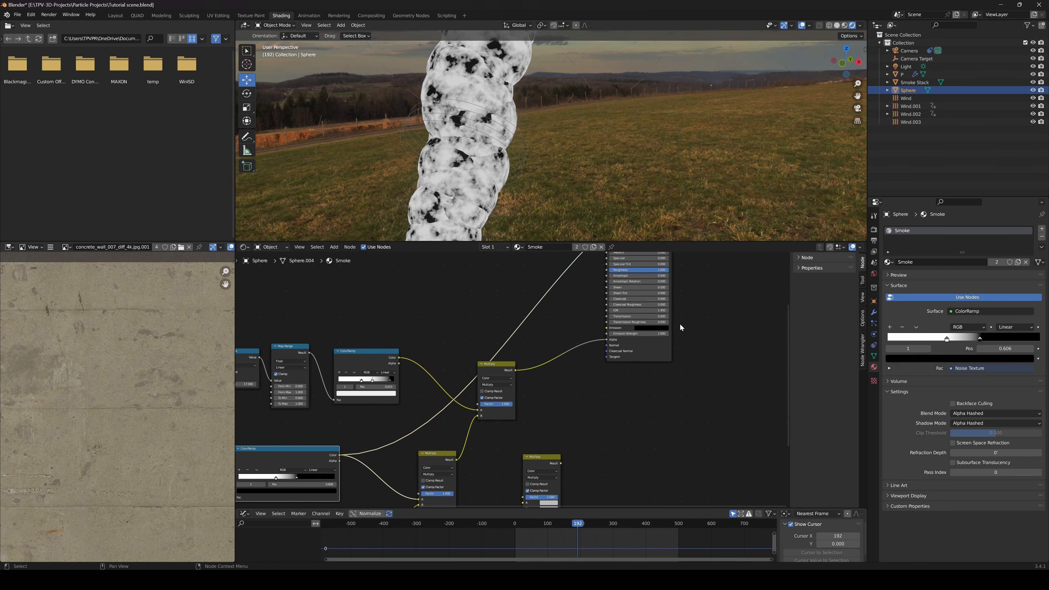
middle_click_drag(680, 323, 652, 411)
left_click(615, 279, "ctrl+shift")
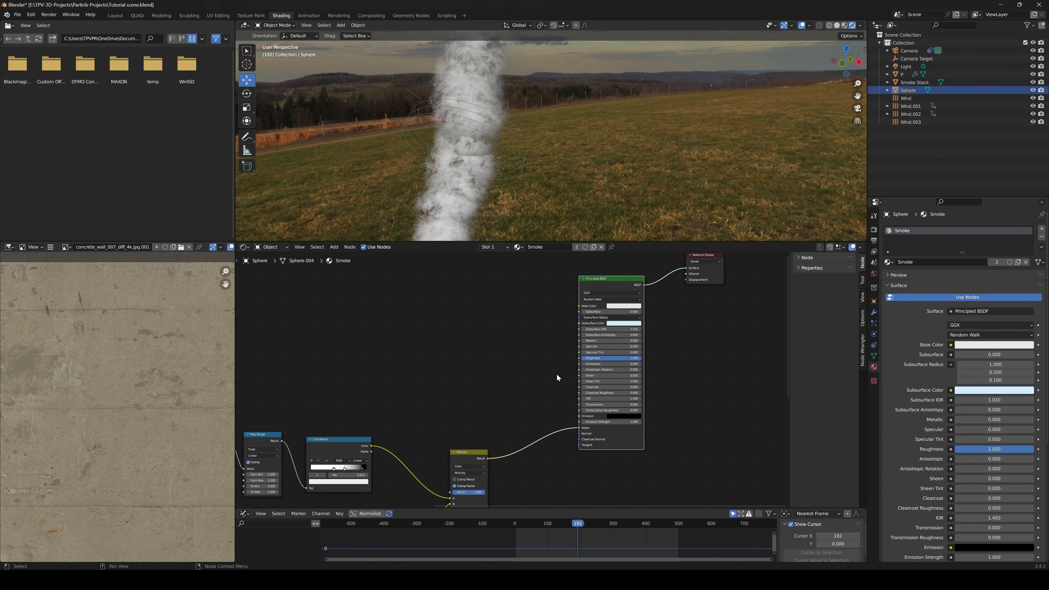
Delete the unused, unconnected Multiply node from the Smoke material
middle_click_drag(426, 389, 558, 336)
scroll(559, 336, "down", 3)
middle_click_drag(539, 375, 588, 299)
middle_click_drag(620, 440, 577, 416)
mouse_move(594, 399)
middle_mouse_down()
mouse_move(549, 433)
mouse_move(583, 400)
middle_mouse_up()
left_click(593, 394)
key("BackSpace")
key("Delete")
Move the black stop of the noise texture's ColorRamp slightly closer to its white stop
middle_click_drag(433, 397, 455, 383)
scroll(489, 386, "up", 2)
scroll(456, 383, "up", 3)
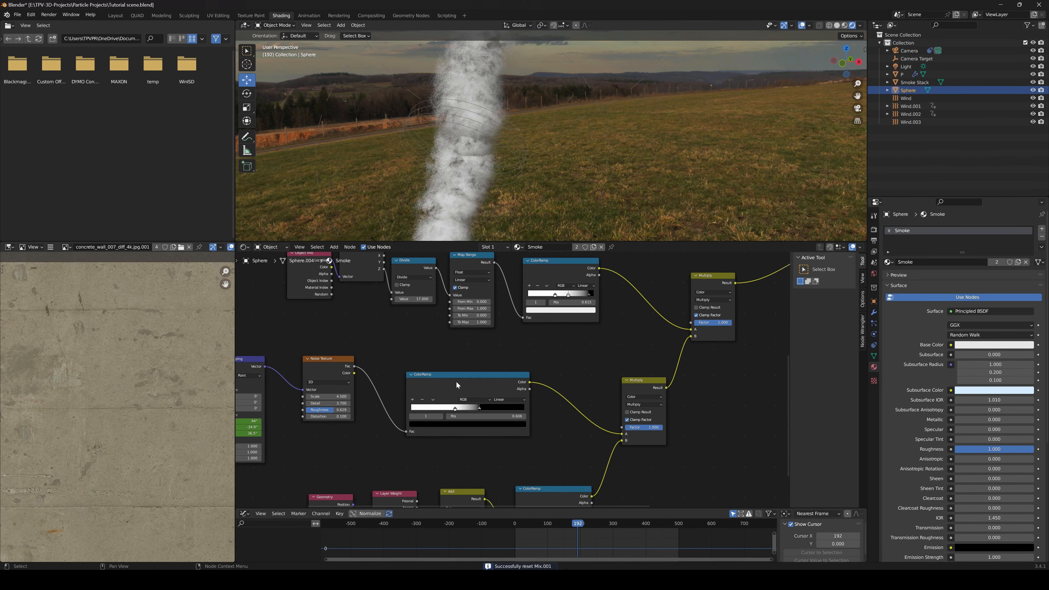
left_click_drag(459, 431, 478, 405)
Preview the height mask's ColorRamp on the smoke and play the animation to examine the fade toward the top
scroll(514, 382, "down", 4)
middle_click_drag(554, 331, 547, 384)
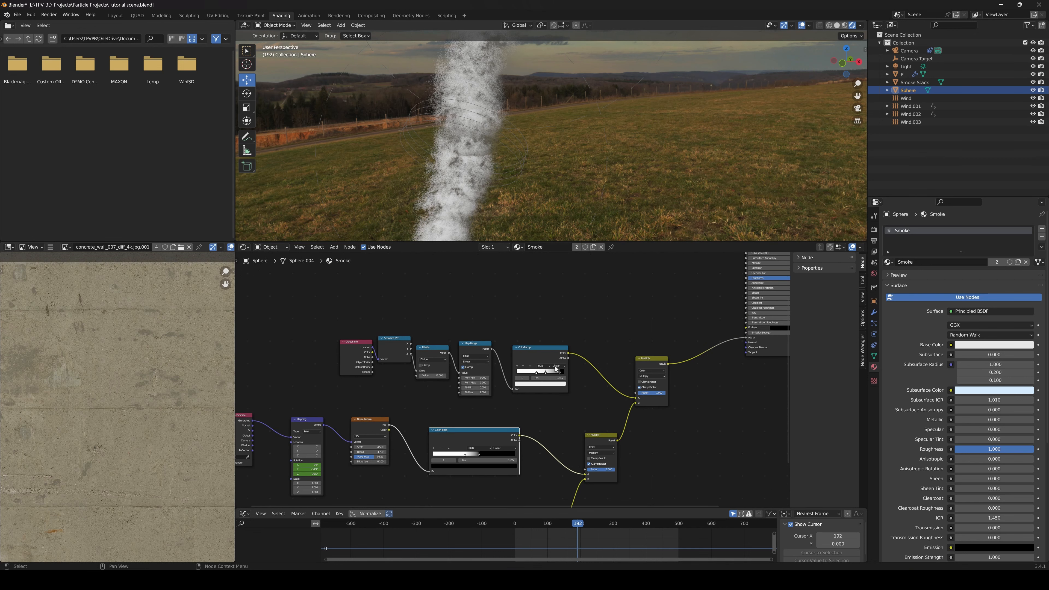
left_click(542, 353, "ctrl+shift")
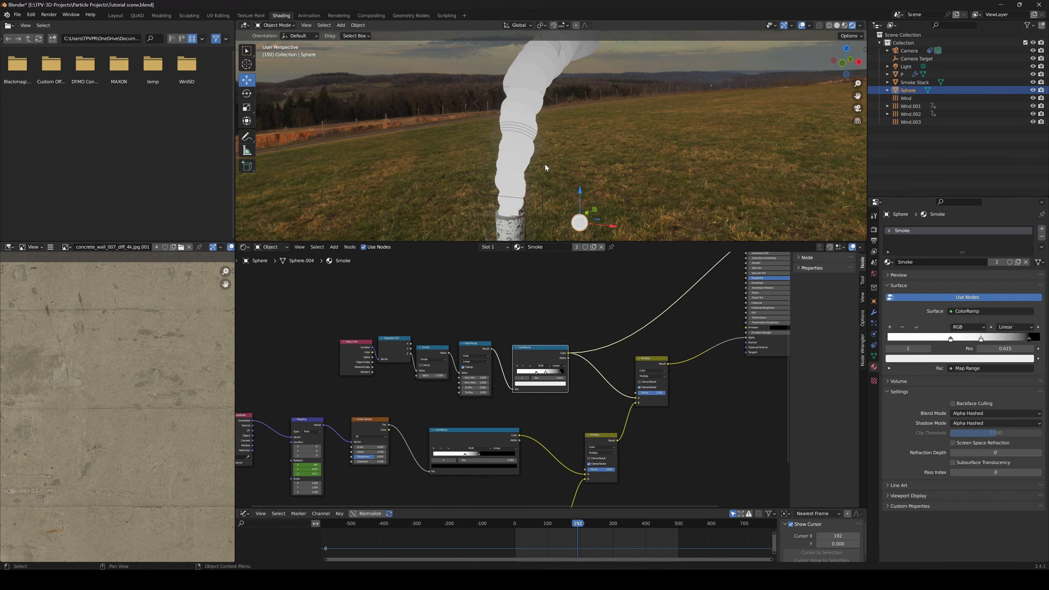
middle_click_drag(597, 387, 556, 394)
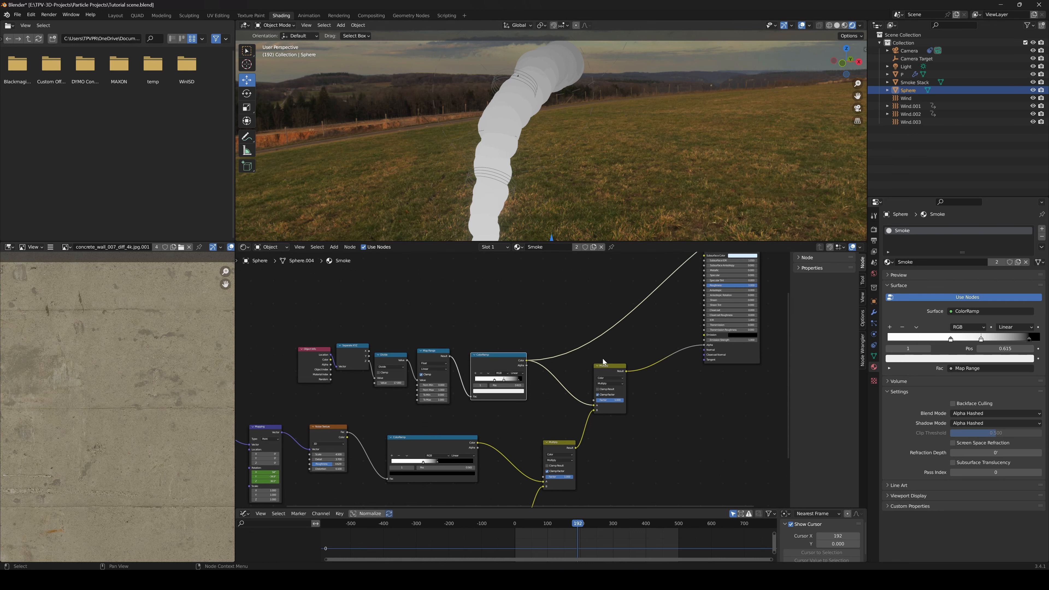
key("space")
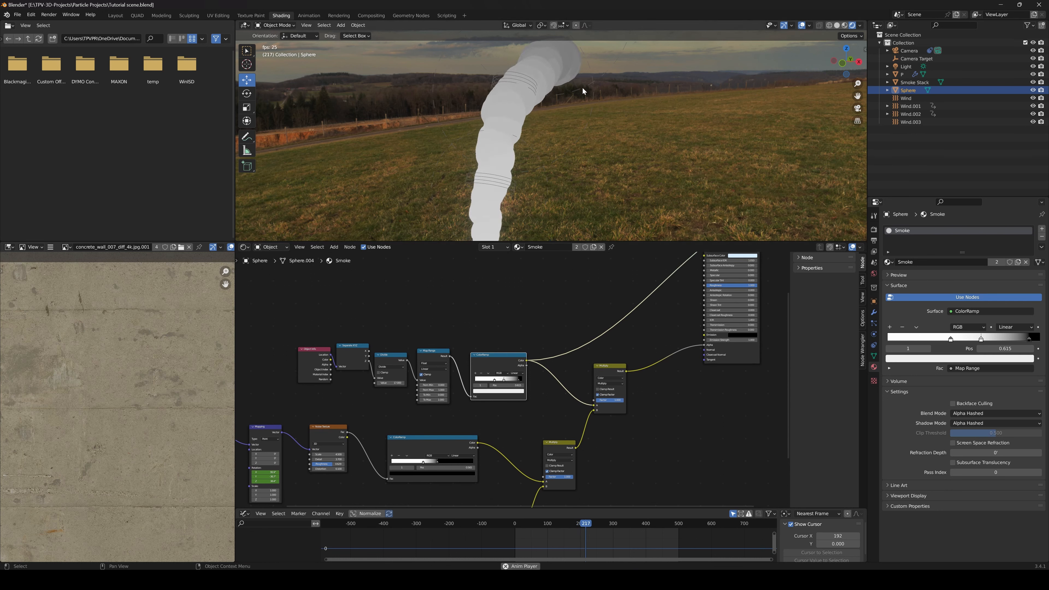
key("space")
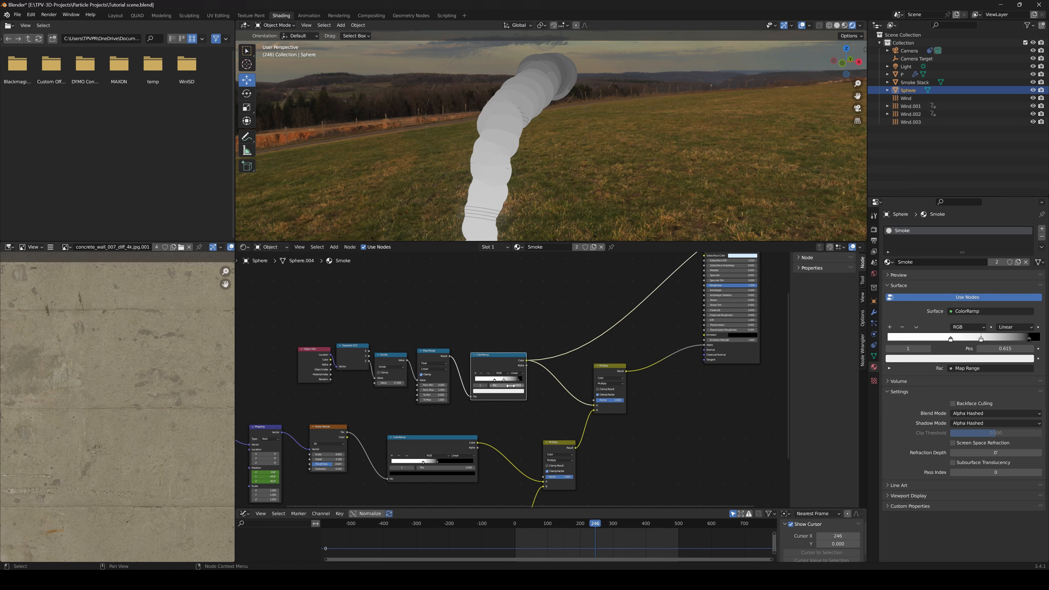
Move the black stop of the height mask's ColorRamp to 0.888 and check the fade by playing the animation
left_click_drag(519, 383, 518, 384)
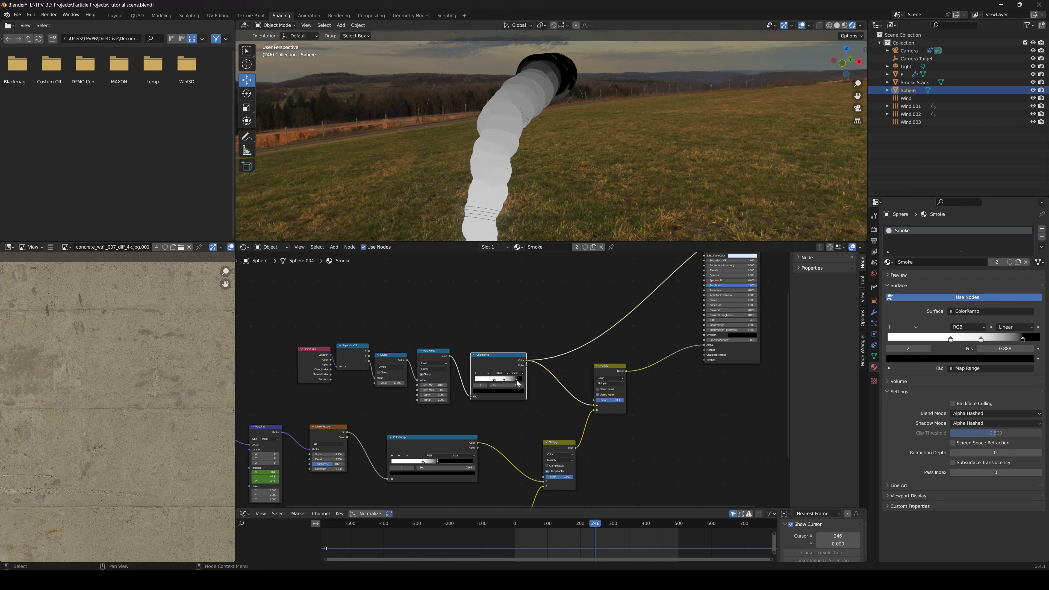
key("space")
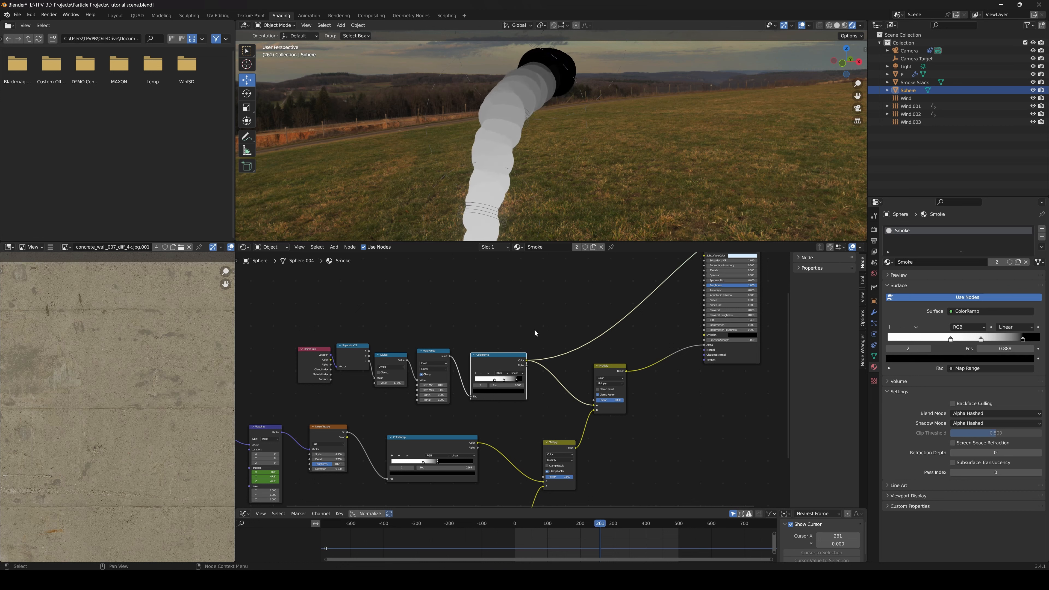
key("space")
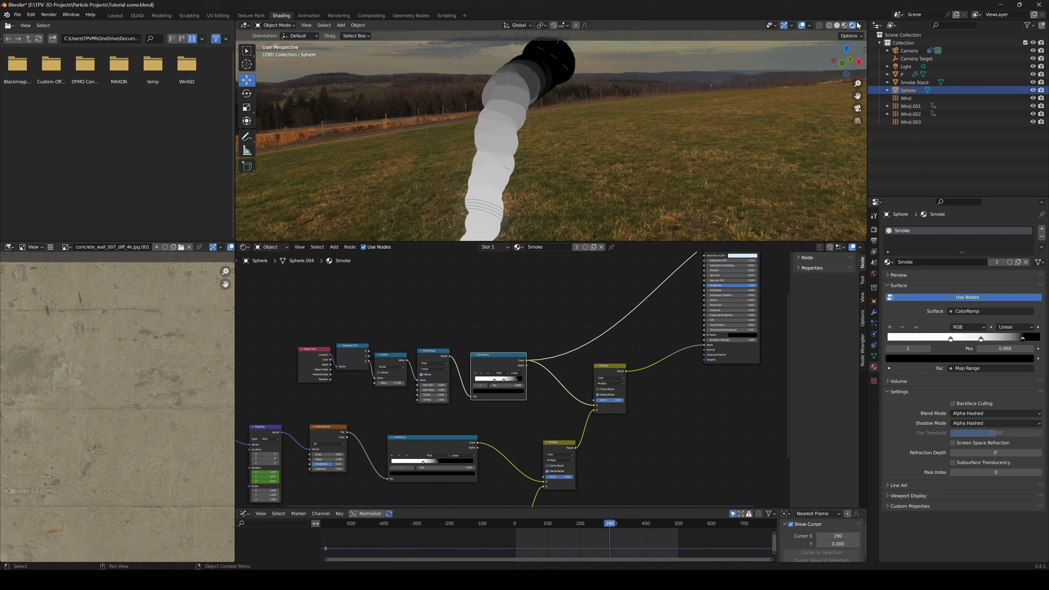
Switch the material preview from the height mask back to the Principled BSDF shader
middle_click_drag(671, 320, 591, 372)
left_click(652, 271, "ctrl+shift")
middle_click_drag(494, 355, 562, 312)
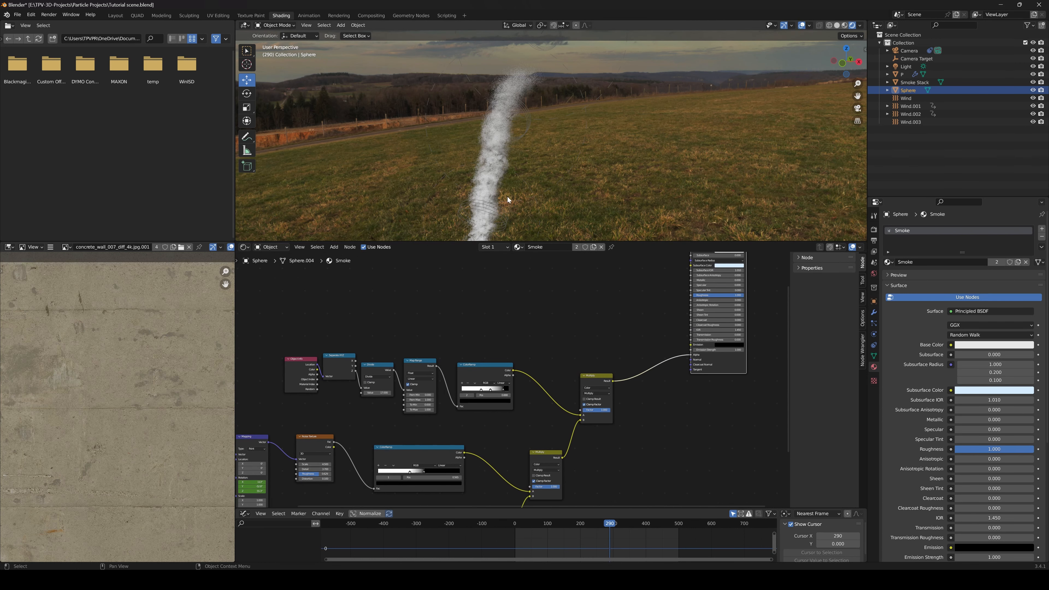
Duplicate the height mask chain from Object Info through ColorRamp and place the copy above the original nodes
scroll(515, 344, "up", 3)
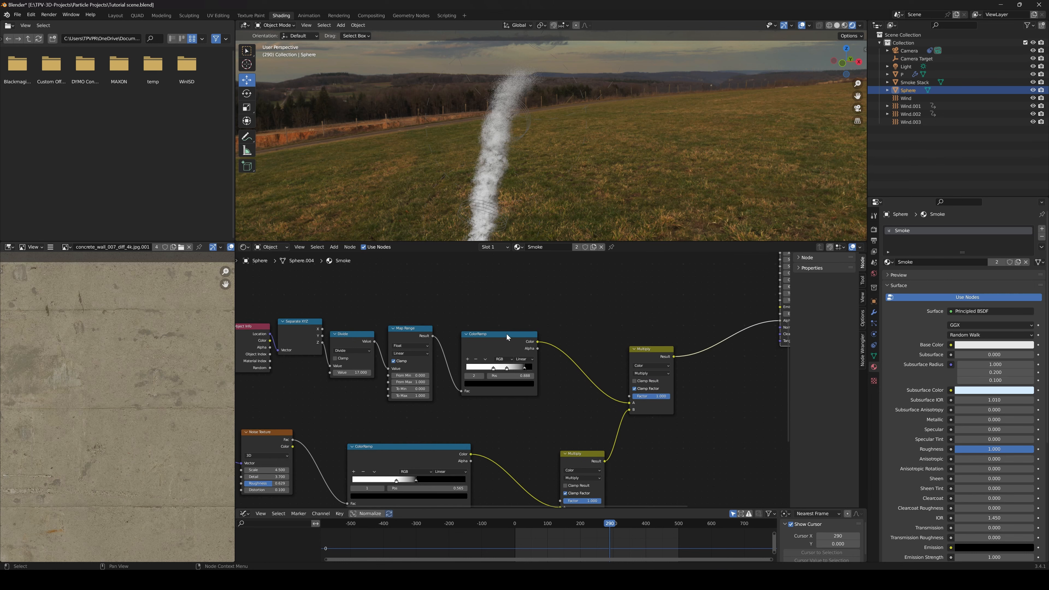
scroll(507, 334, "down", 3)
left_click_drag(338, 313, 500, 374)
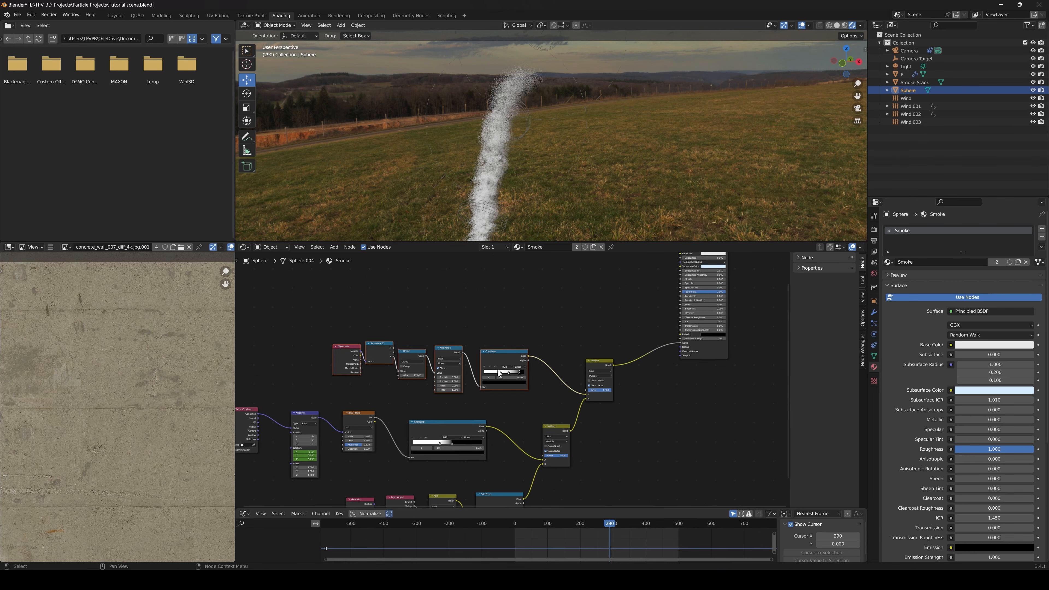
mouse_move(493, 352)
left_mouse_down()
mouse_move(496, 343)
mouse_move(484, 347)
mouse_move(505, 348)
left_mouse_up()
key("shift+d")
left_click(509, 275)
middle_click_drag(536, 306, 547, 387)
Connect the duplicated ColorRamp's Color output to the Principled BSDF's Base Color
scroll(479, 387, "up", 3)
left_click_drag(273, 320, 534, 321)
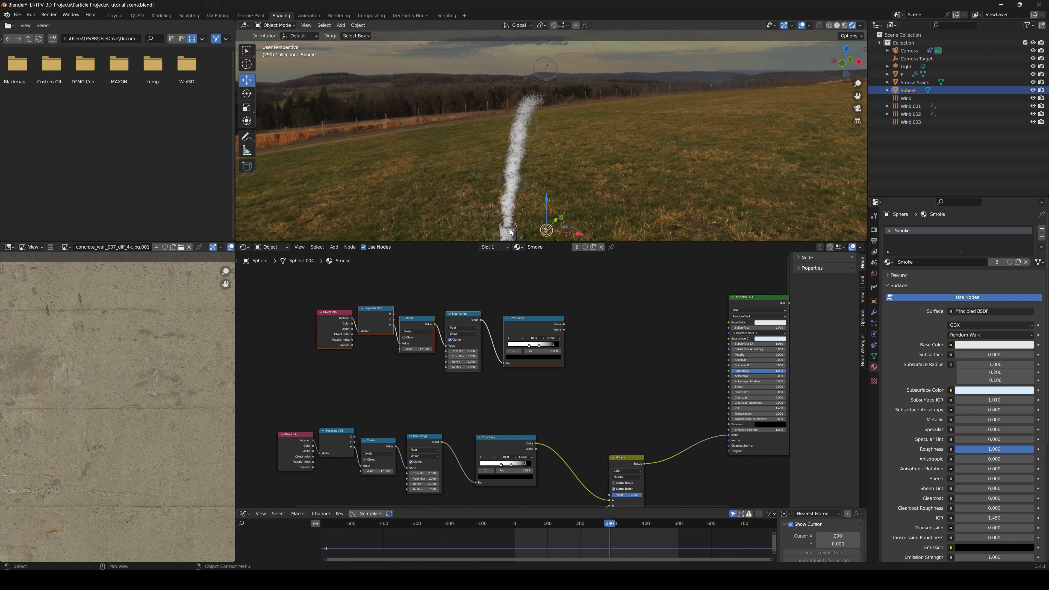
scroll(523, 336, "up", 6)
middle_click_drag(606, 325, 498, 364)
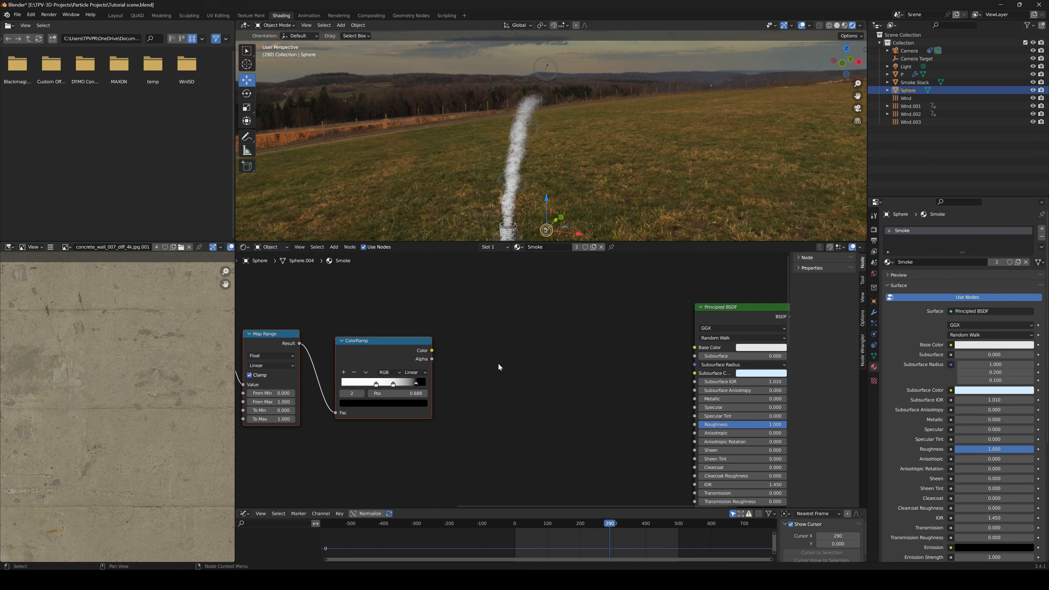
left_click_drag(432, 351, 695, 348)
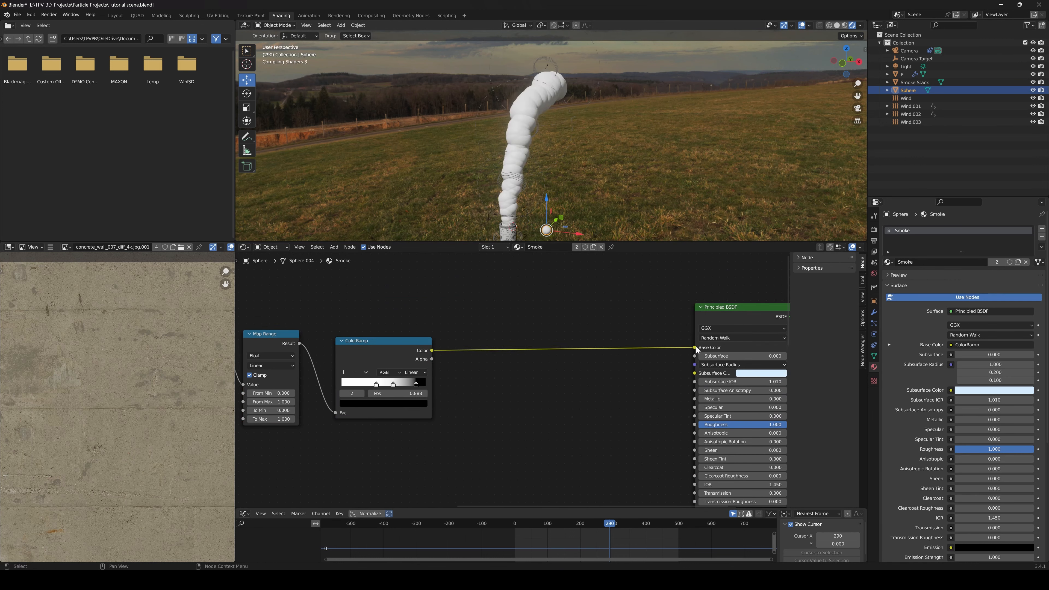
Color the duplicated ColorRamp's stop at 0.414 dark reddish brown with hue 0.029, saturation 0.847 and value 0.136
middle_click_drag(444, 406, 508, 394)
scroll(508, 393, "up", 2)
left_click(486, 368)
left_click(497, 393)
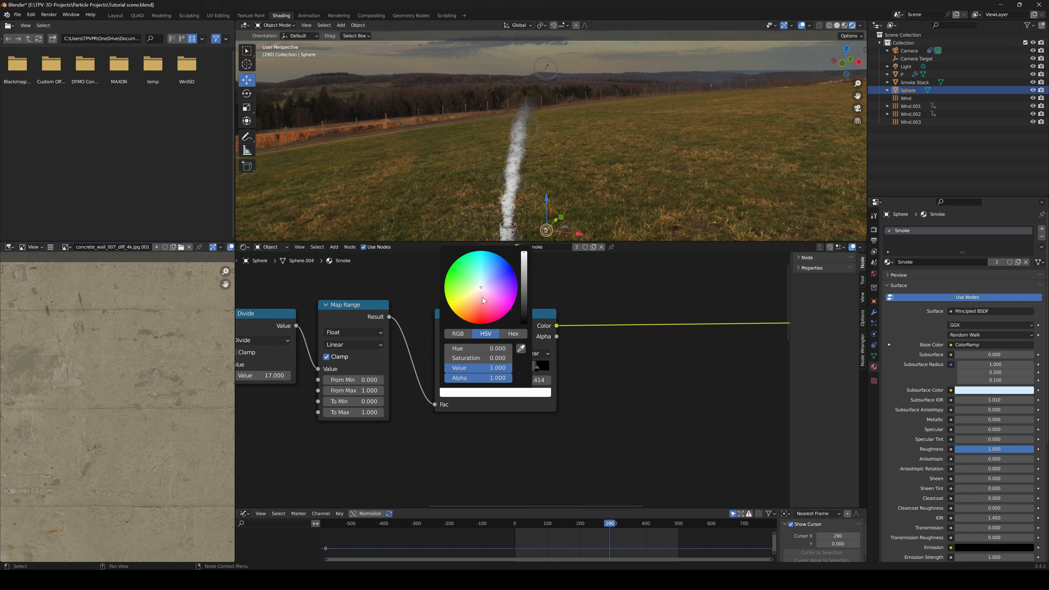
left_click_drag(478, 290, 475, 309)
left_click_drag(524, 254, 524, 292)
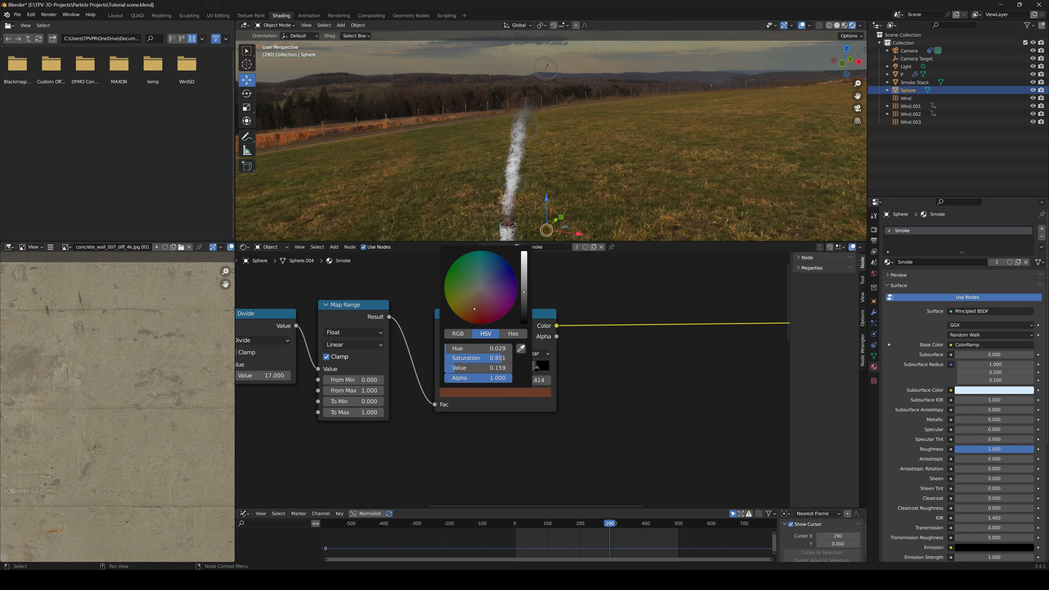
Color the duplicated ColorRamp's stop at 0.615 dark red-pink with hue 0.981, saturation 0.730 and value 0.248
left_click(507, 369)
left_click(517, 393)
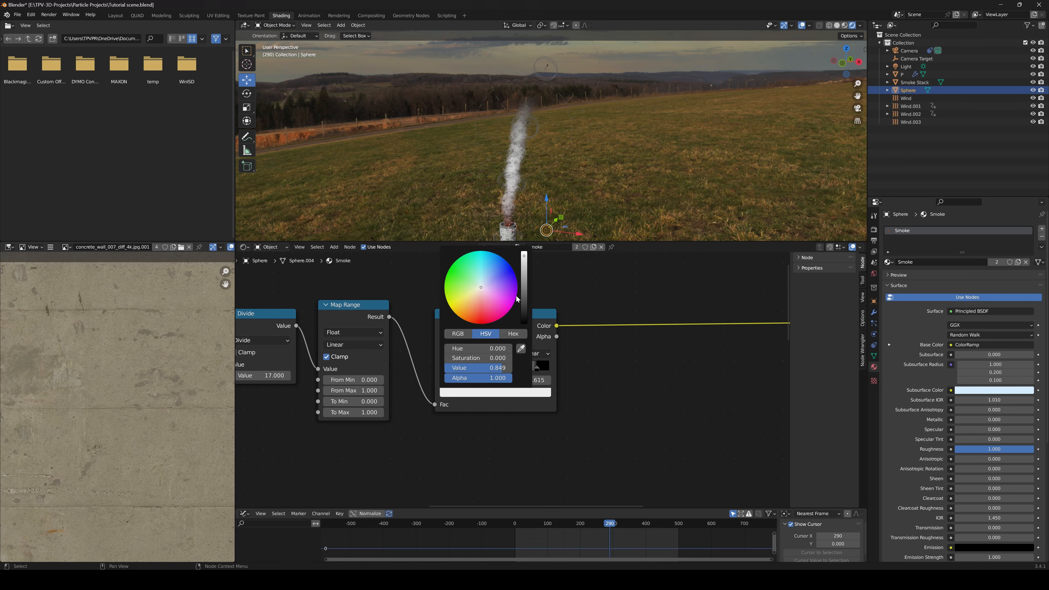
left_click_drag(481, 288, 484, 305)
left_click_drag(524, 256, 524, 284)
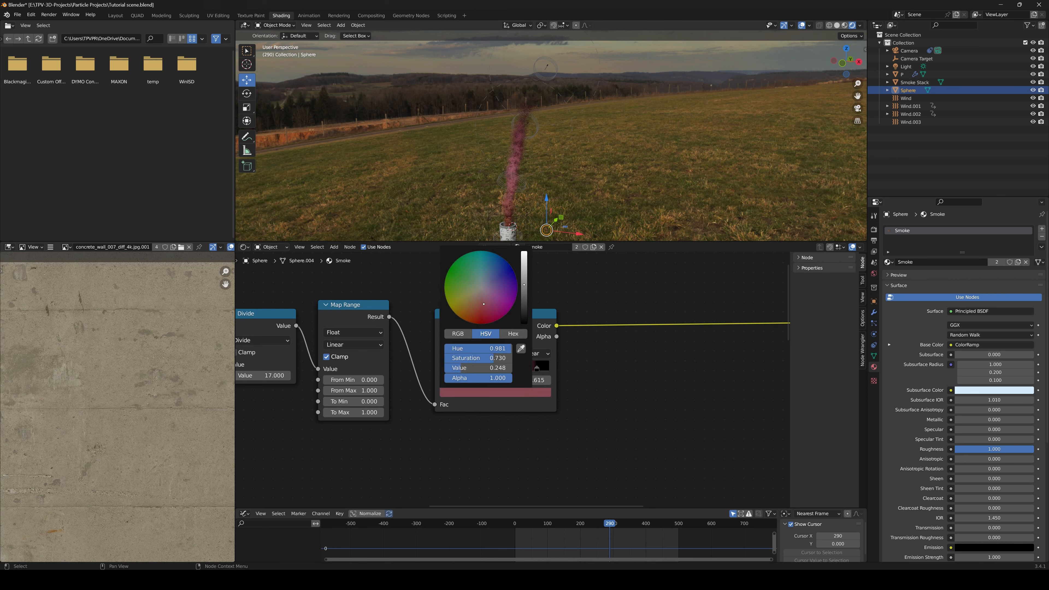
Desaturate the ramp's stop at 0.414 to a muted grey-brown and shift the stop at 0.615 to a soft light brown
left_click(487, 369)
left_click(495, 394)
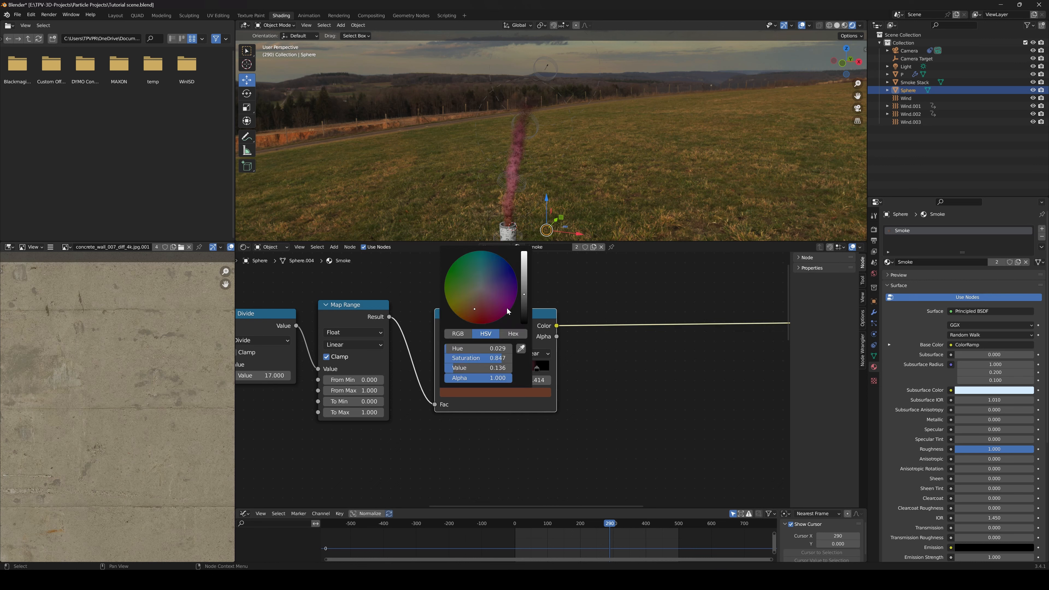
left_click_drag(477, 313, 478, 296)
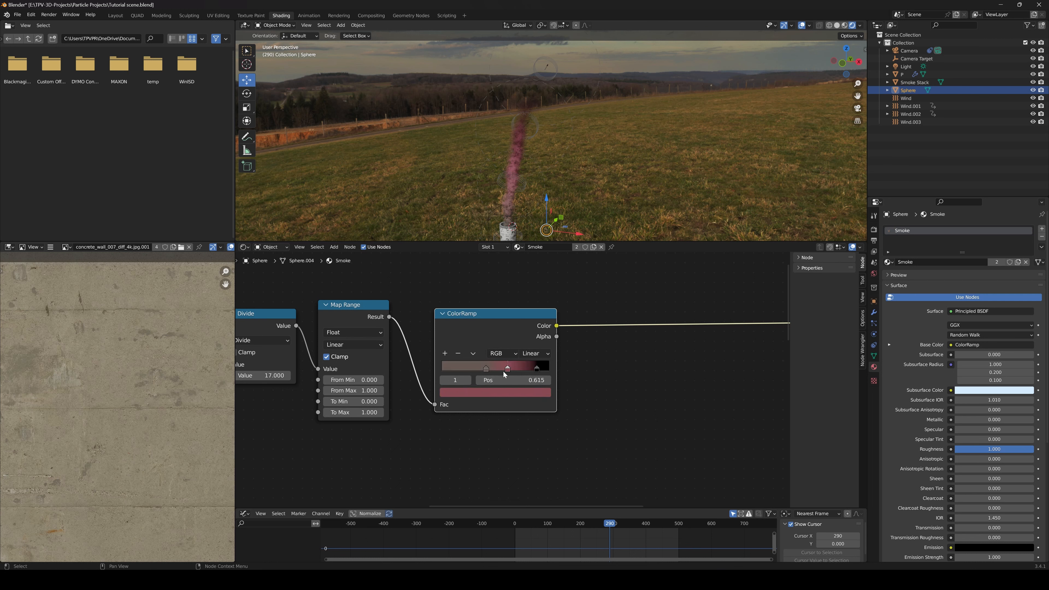
left_click(508, 394)
left_click_drag(485, 308, 475, 297)
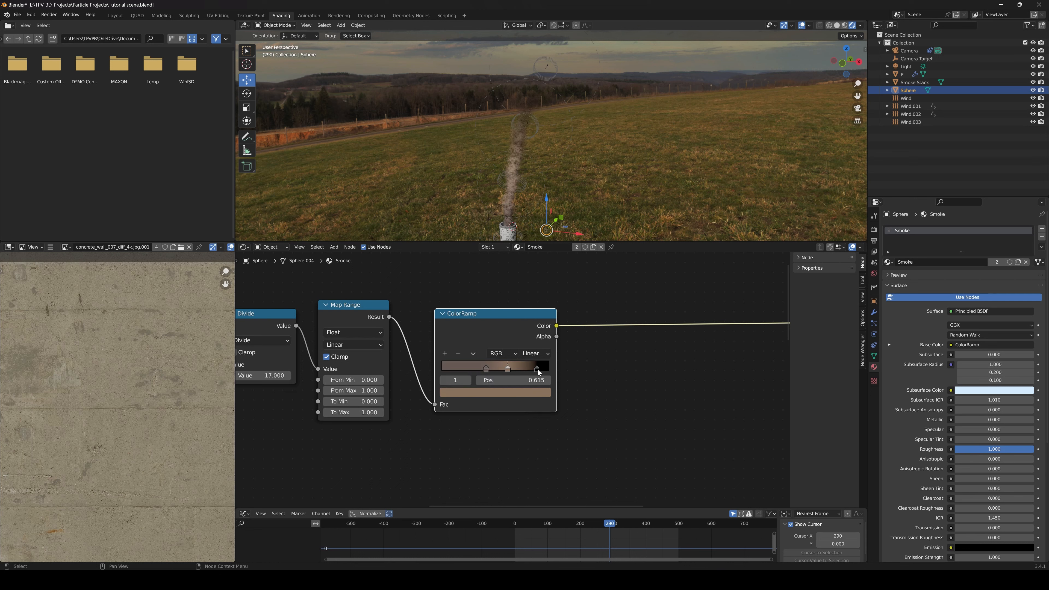
Brighten the duplicated ColorRamp's black stop at 0.888 to a medium grey
left_click(538, 368)
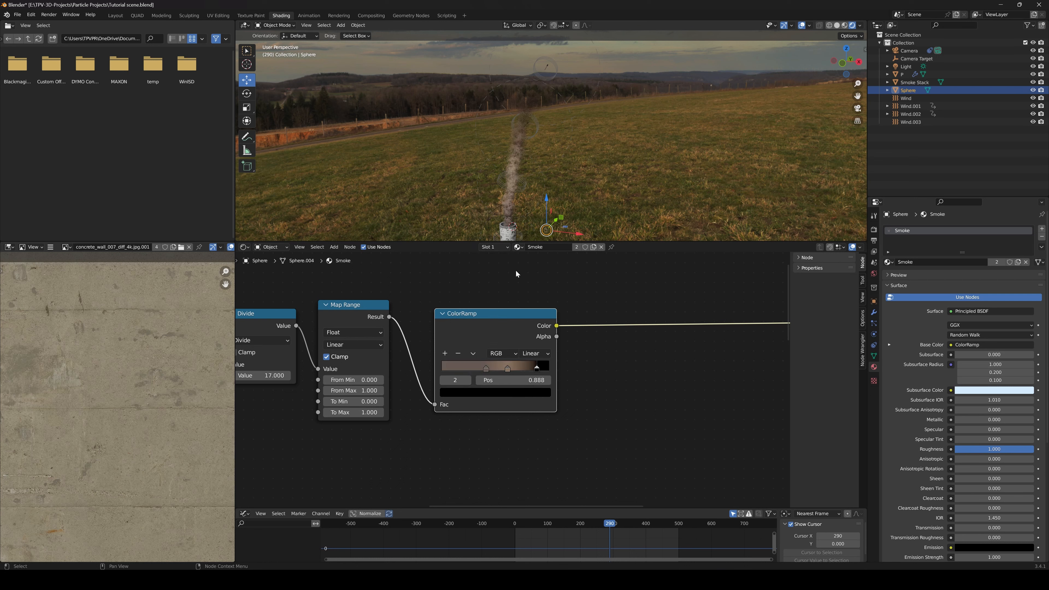
left_click(518, 393)
left_click_drag(525, 313, 524, 291)
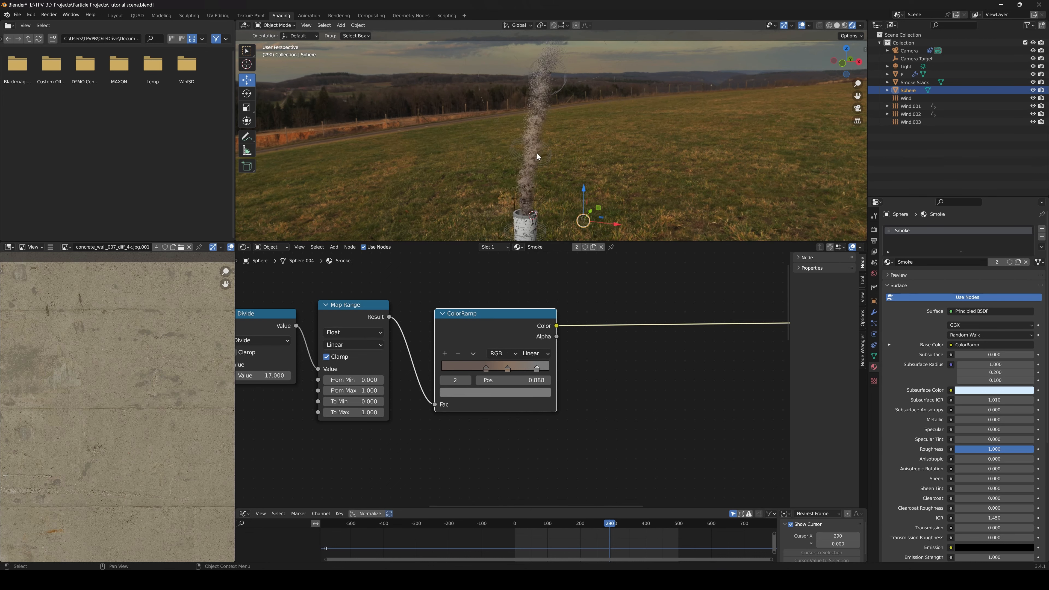
Select the smoke's particle emitter and set its particle render Scale to 5.340, checking the smoke at the stack's opening
left_click(523, 199)
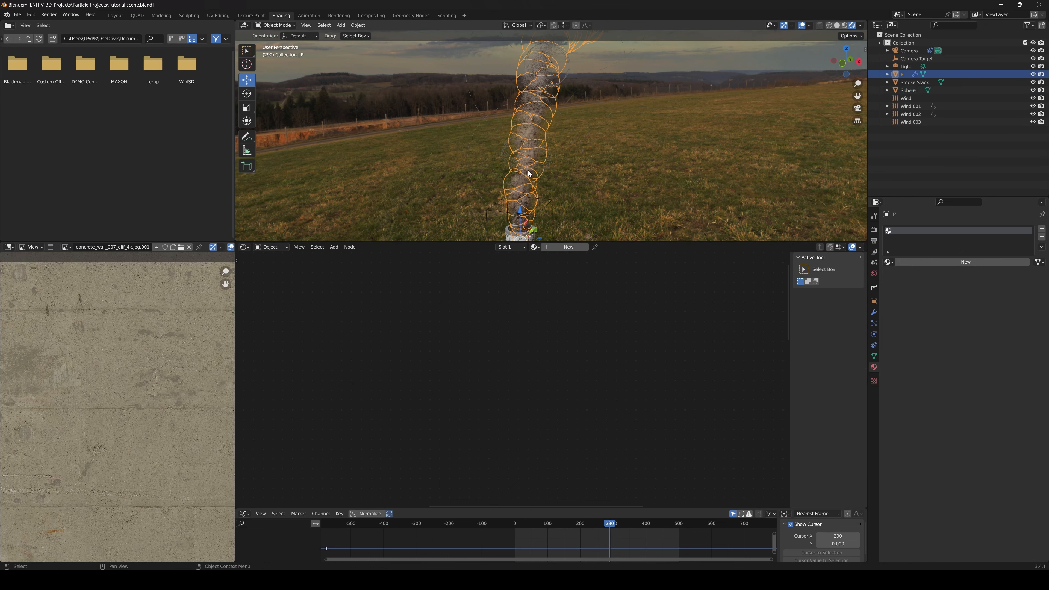
left_click(873, 323)
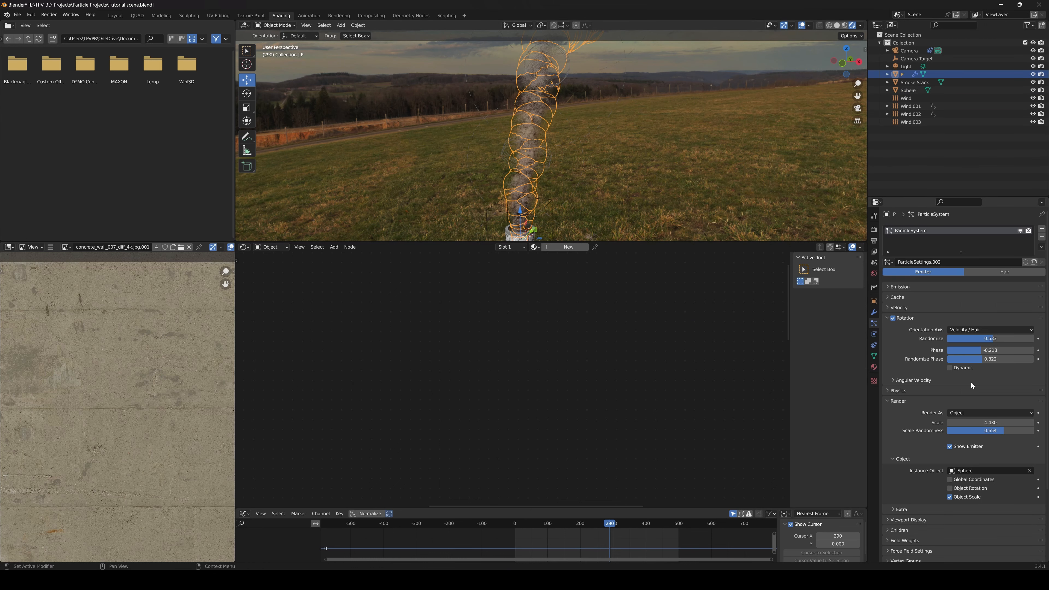
left_click_drag(974, 424, 966, 423)
middle_click_drag(589, 217, 586, 165, "shift")
scroll(603, 167, "up", 3)
scroll(584, 149, "up", 1)
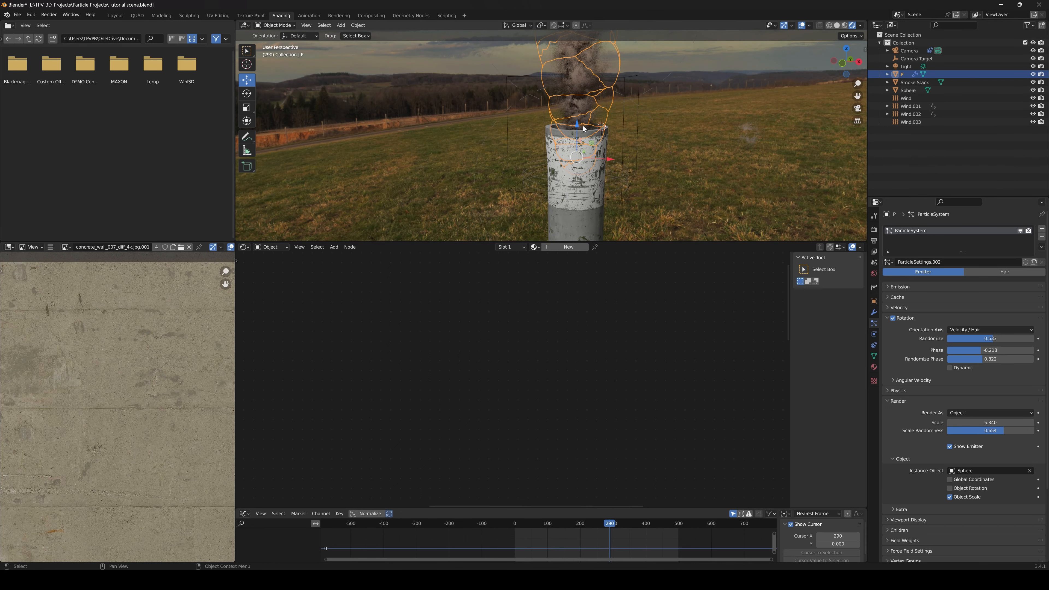
middle_click_drag(717, 212, 640, 246, "shift")
left_click(982, 422)
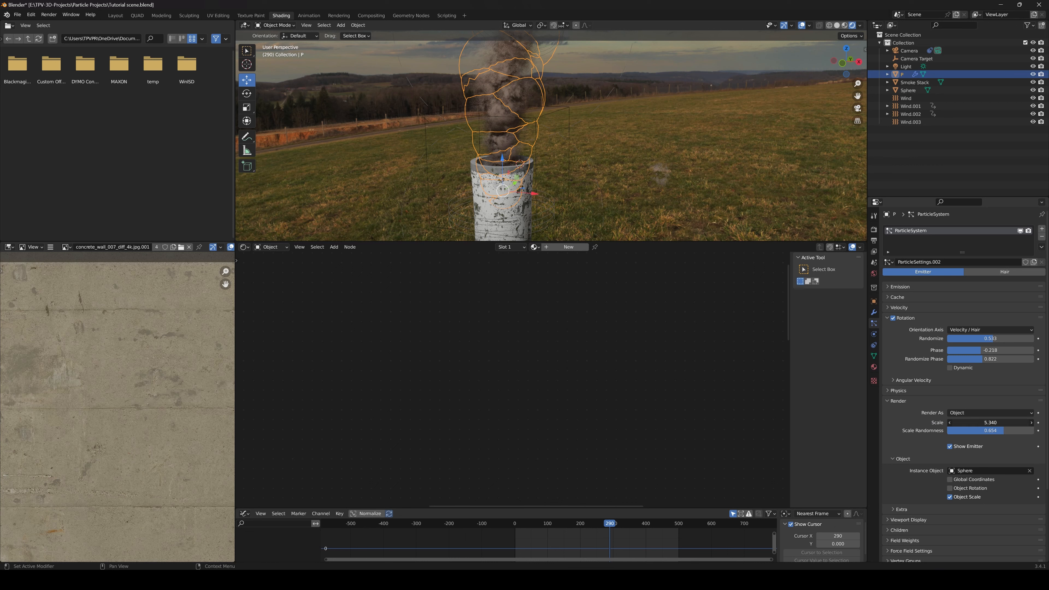
Review the Size texture, raise the smoke emitter's particle render Scale to 6.110 and set Scale Randomness to 0.567
left_click(874, 381)
scroll(930, 514, "down", 20)
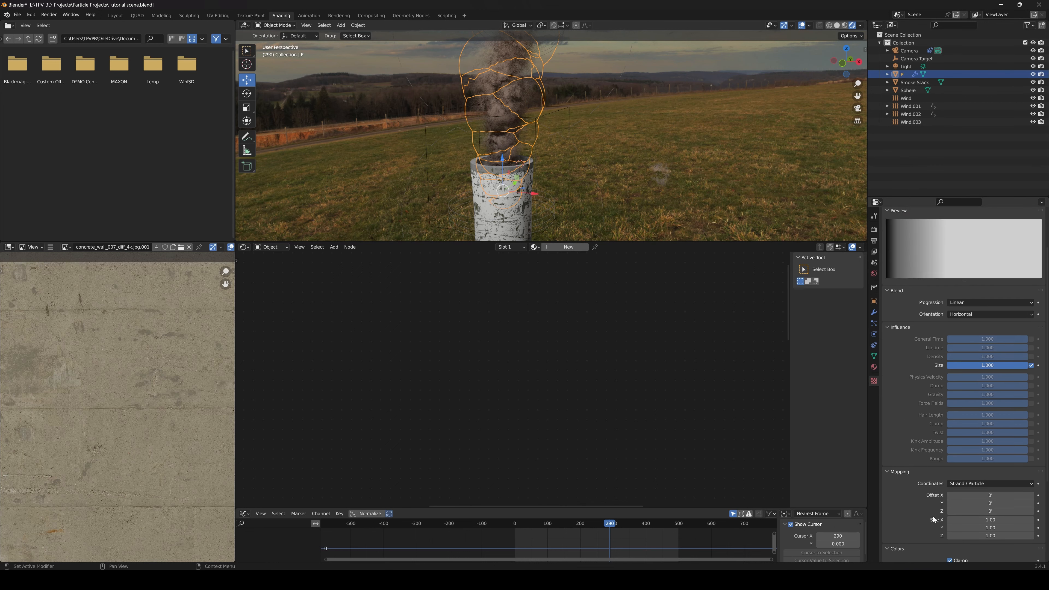
left_click(875, 324)
left_click_drag(1000, 343, 1026, 335)
scroll(537, 142, "down", 5)
middle_click_drag(533, 143, 558, 226, "shift")
scroll(529, 176, "down", 3)
scroll(532, 173, "up", 3)
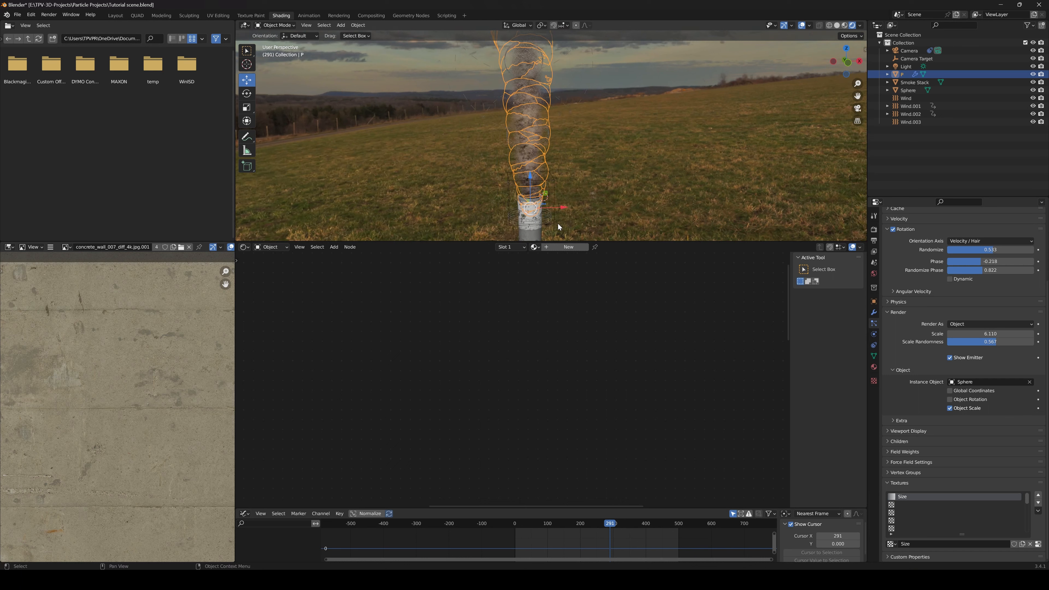
Select the smoke Sphere and reposition the height-based color node chain that feeds the Principled BSDF's Base Color
left_click(590, 197)
scroll(603, 341, "down", 4)
left_click_drag(351, 332, 537, 360)
key("g")
left_click(564, 339)
middle_click_drag(559, 182, 509, 171)
scroll(612, 329, "up", 2)
middle_click_drag(612, 327, 633, 335)
scroll(551, 342, "up", 3)
scroll(552, 342, "down", 2)
left_click_drag(318, 300, 535, 366)
key("g")
left_click(584, 373)
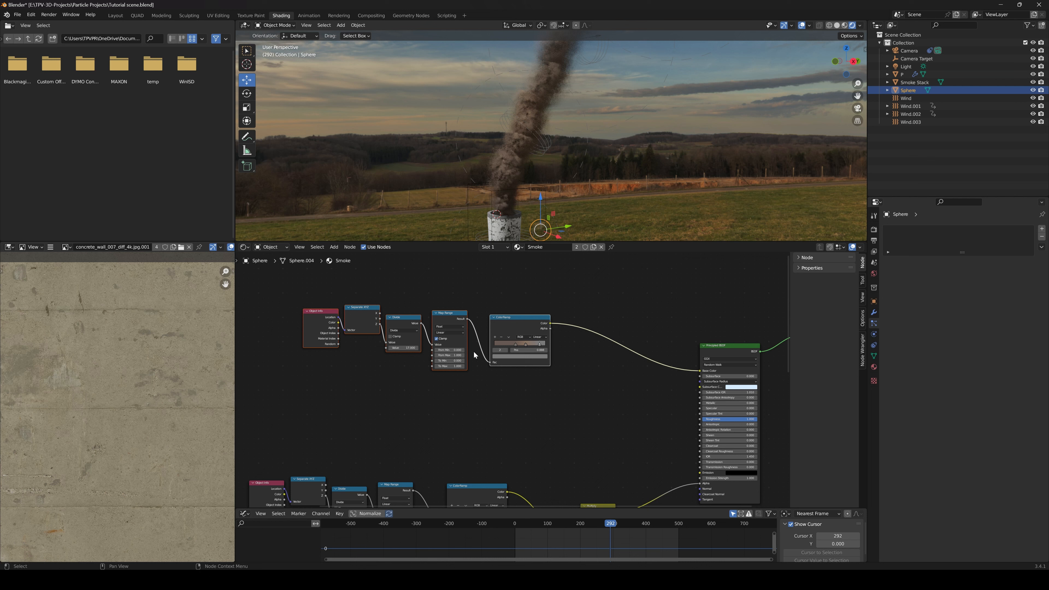
Duplicate the whole height-based color node chain and place the copy below the original
left_click_drag(323, 283, 516, 357)
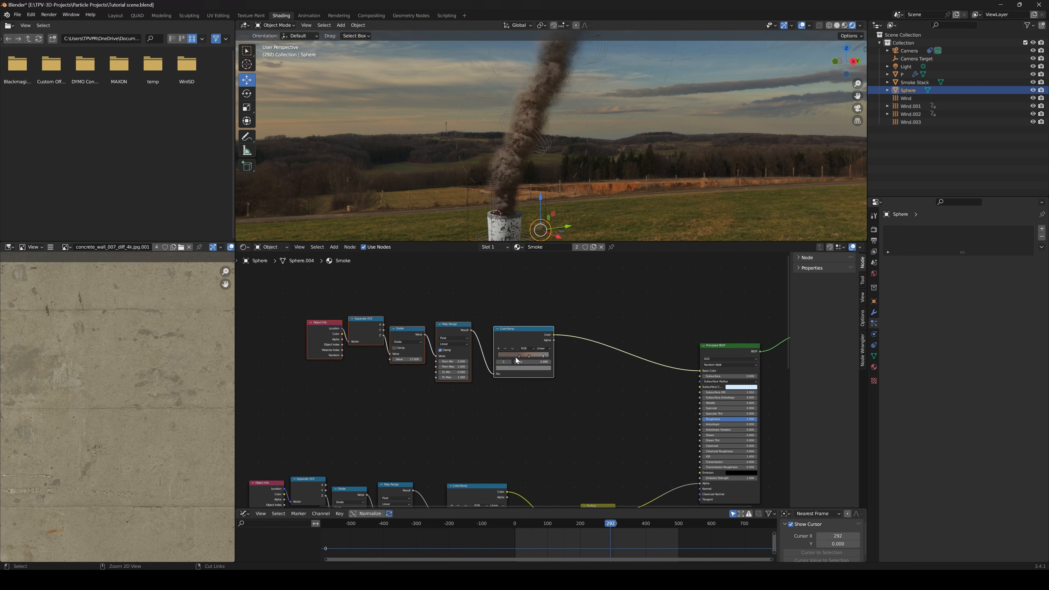
key("shift+d")
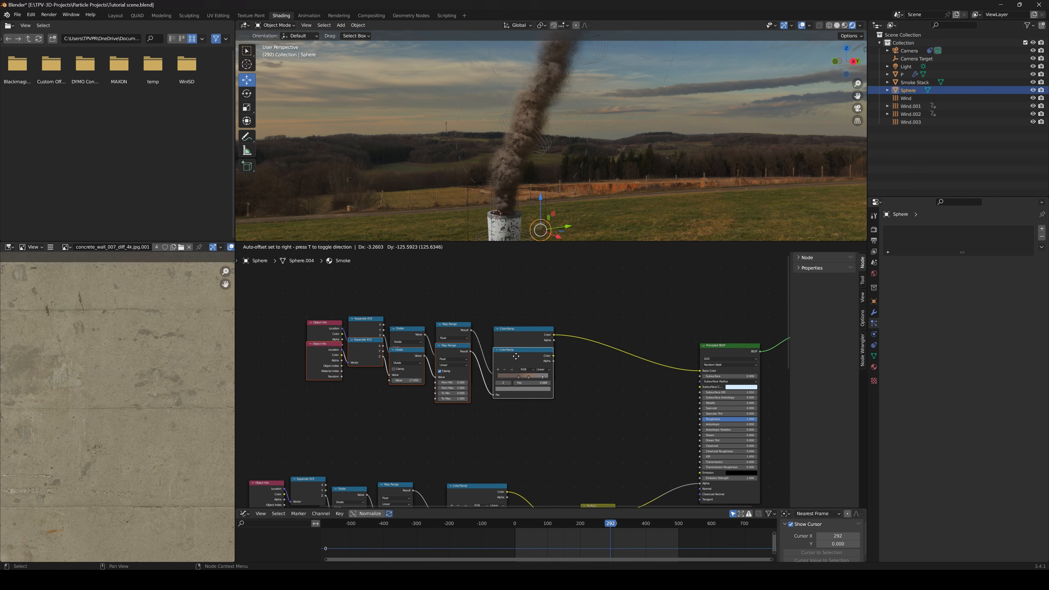
left_click(523, 403)
scroll(614, 426, "up", 3)
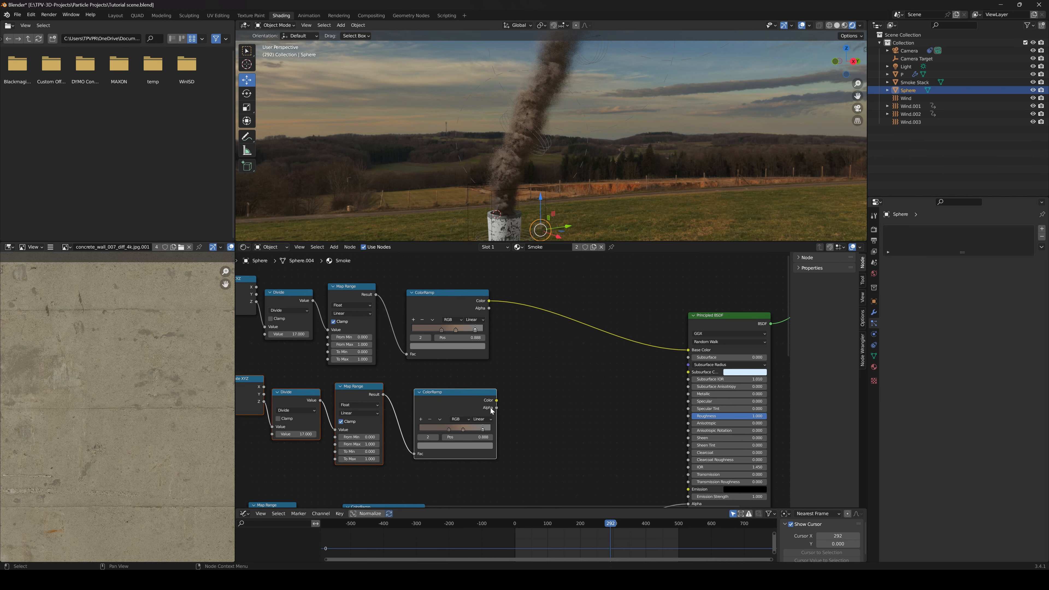
Connect the duplicated ColorRamp's Color output to the Principled BSDF's Subsurface Color
left_click_drag(496, 400, 688, 358)
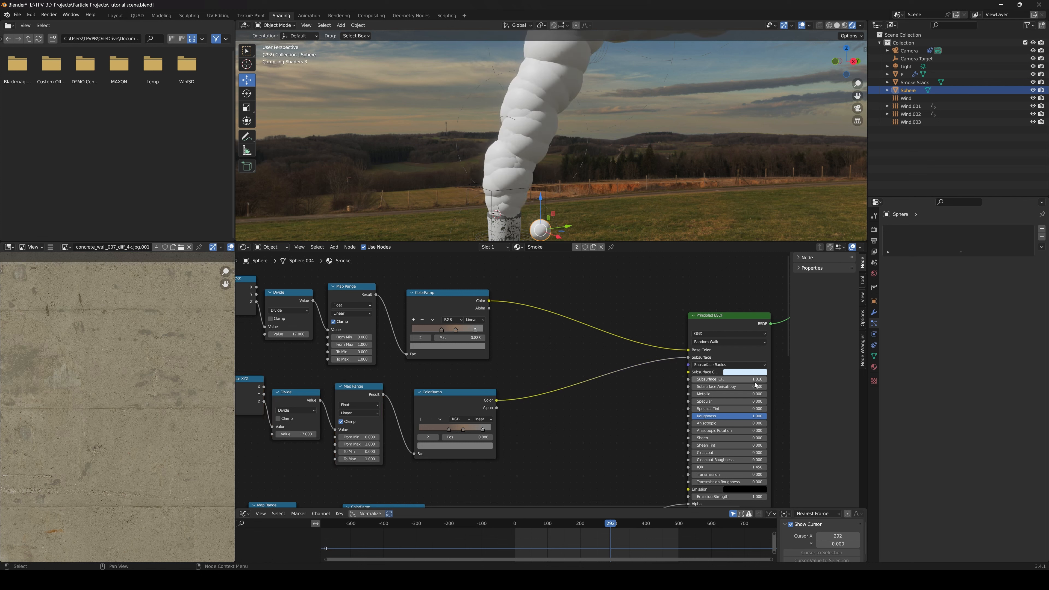
middle_click_drag(670, 371, 606, 368)
mouse_move(606, 367)
left_mouse_down()
mouse_move(587, 376)
mouse_move(608, 383)
left_mouse_up()
scroll(638, 382, "up", 3)
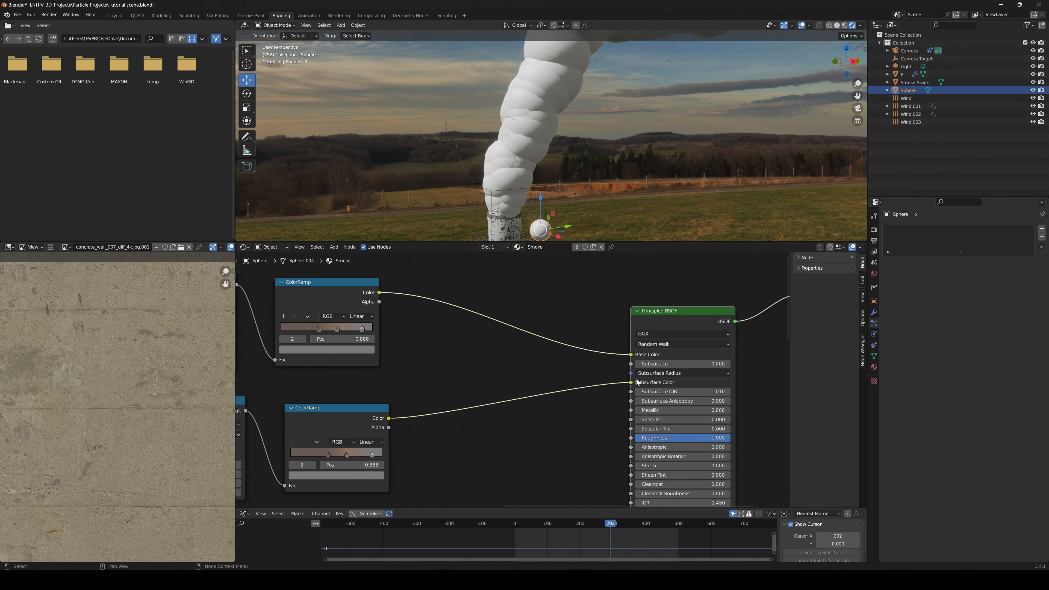
scroll(673, 369, "up", 1)
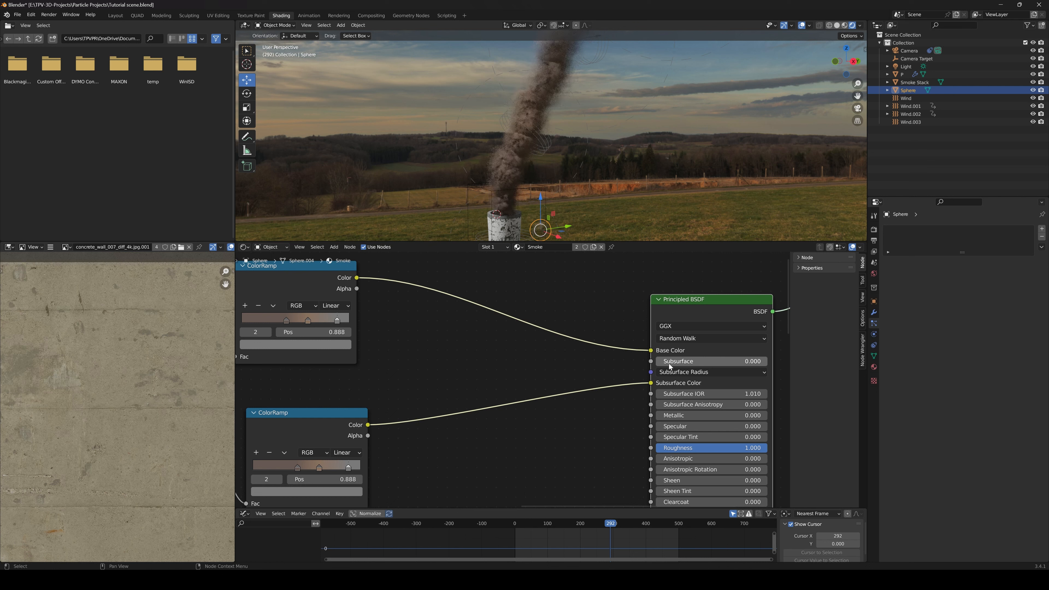
Set the Principled BSDF's Subsurface to 0.547 and check the smoke column near the stack's opening
left_click_drag(670, 367, 717, 361)
scroll(498, 174, "up", 3)
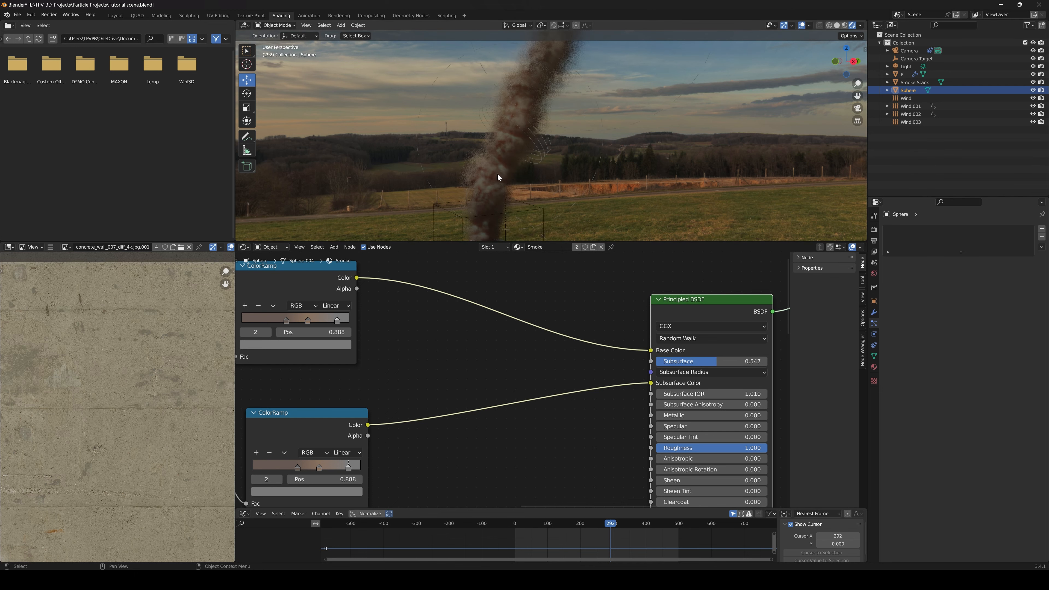
middle_click_drag(498, 173, 552, 137, "shift")
scroll(541, 147, "down", 3)
scroll(536, 149, "up", 4)
scroll(536, 149, "down", 3)
scroll(535, 150, "up", 1)
mouse_move(556, 170)
middle_mouse_down()
mouse_move(533, 155)
mouse_move(551, 162)
middle_mouse_up()
key("Left")
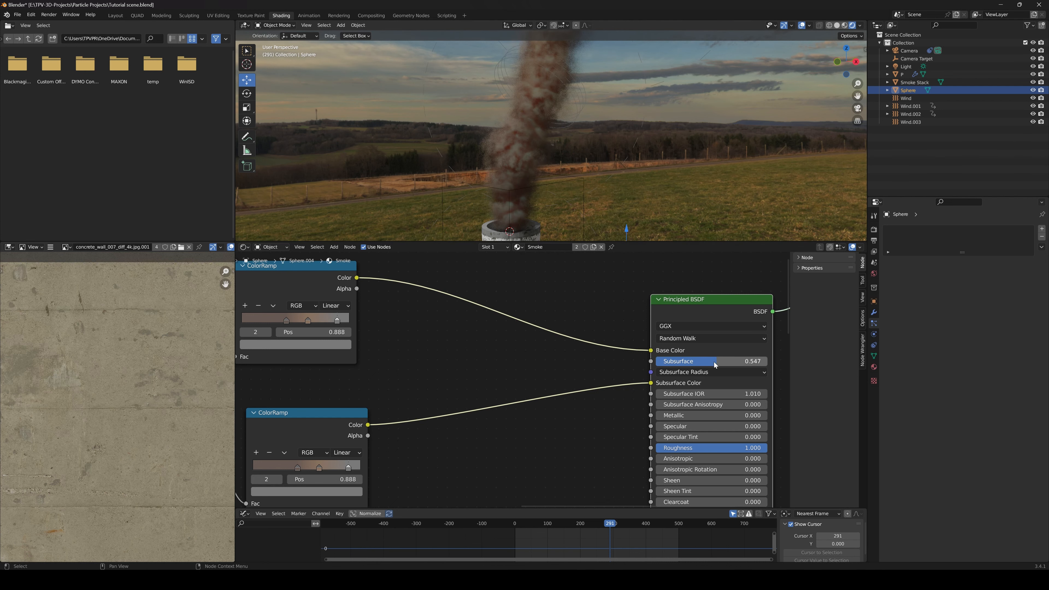
Lighten the stop at 0.414 on the ColorRamp feeding Subsurface Color to a paler muted brown
scroll(419, 359, "down", 1)
middle_click_drag(419, 360, 553, 362)
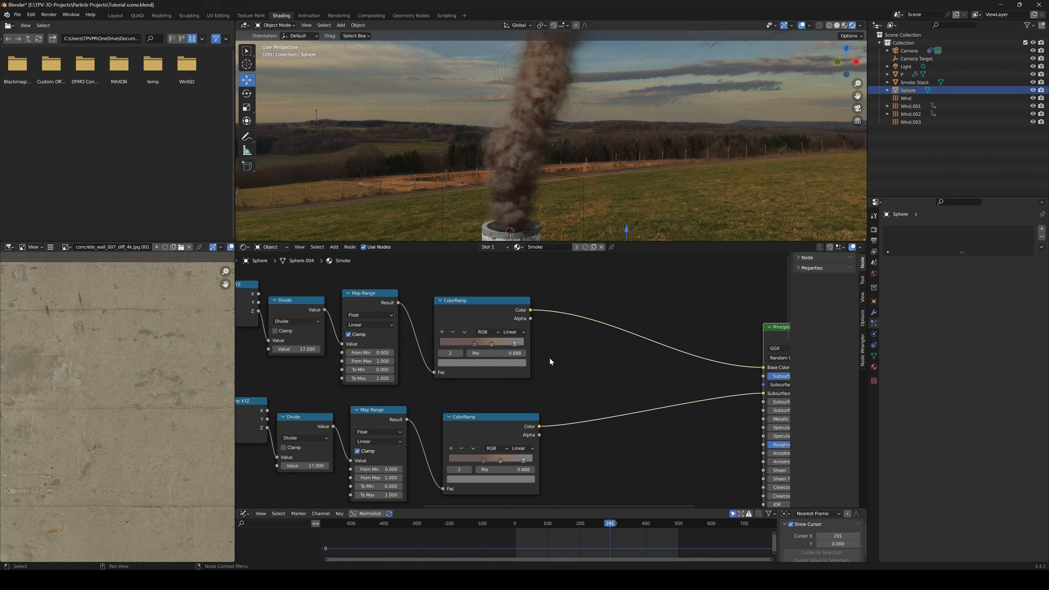
middle_click_drag(540, 414, 553, 365)
scroll(504, 385, "up", 4)
left_click(494, 423)
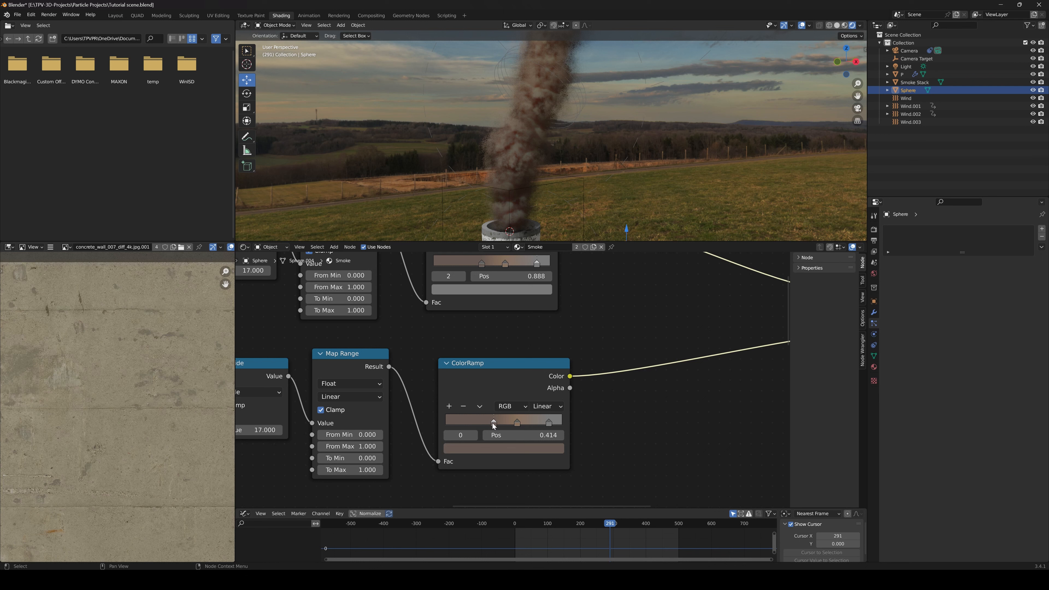
left_click(502, 450)
left_click_drag(488, 341, 534, 339)
left_click(513, 451)
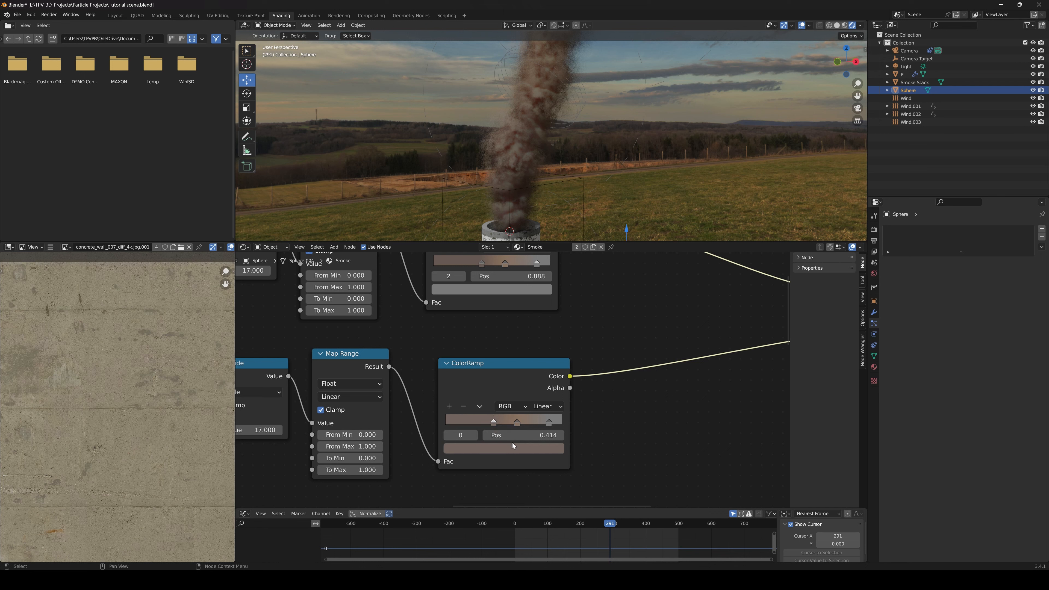
Recolor the subsurface ColorRamp's stop at 0.621 to a soft, desaturated purple
left_click(516, 426)
left_click(528, 447)
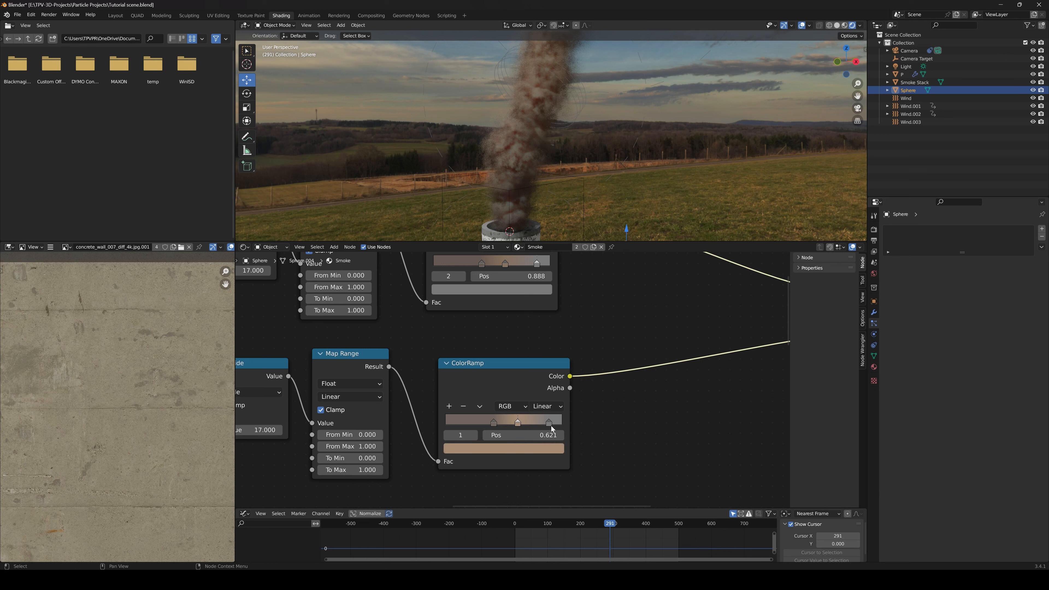
left_click(547, 448)
left_click_drag(525, 363, 500, 327)
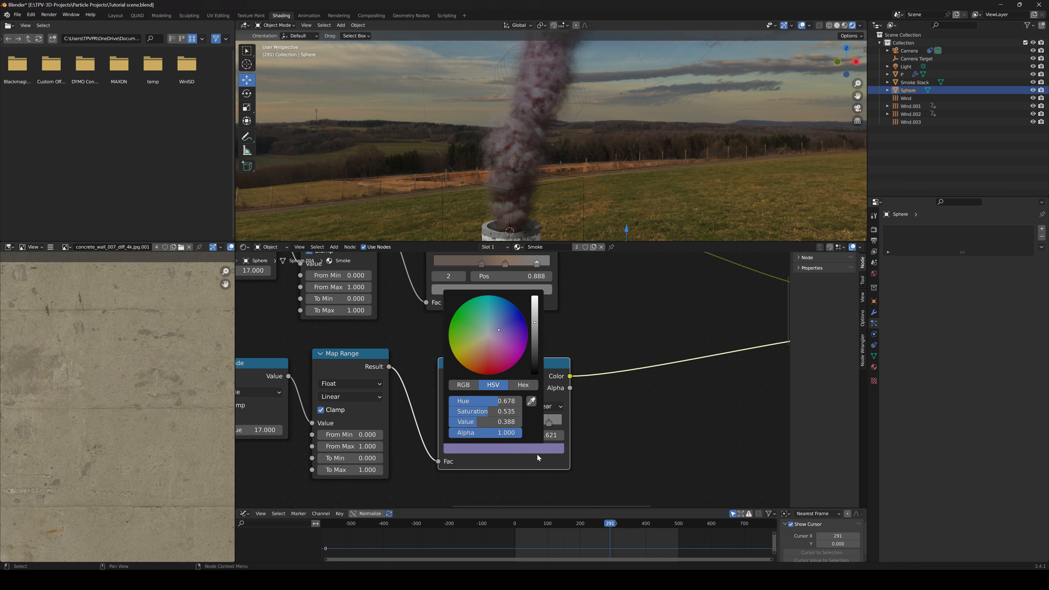
left_click(535, 445)
left_click_drag(499, 330, 492, 330)
Return the timeline to its start and play the animation to review the smoke
scroll(579, 132, "down", 8)
scroll(573, 169, "up", 3)
left_click_drag(607, 527, 515, 532)
key("space")
key("space")
key("space")
key("space")
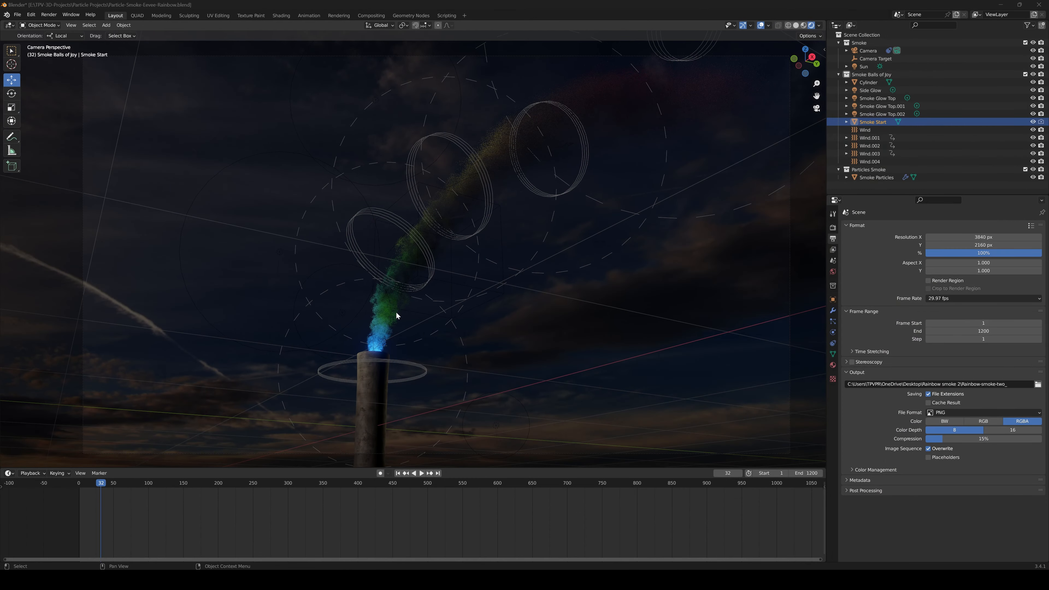
In the rainbow smoke scene, play the smoke and examine the ColorRamp and Multiply nodes driving Emission Strength in the Shading workspace
middle_click_drag(402, 278, 409, 264, "shift")
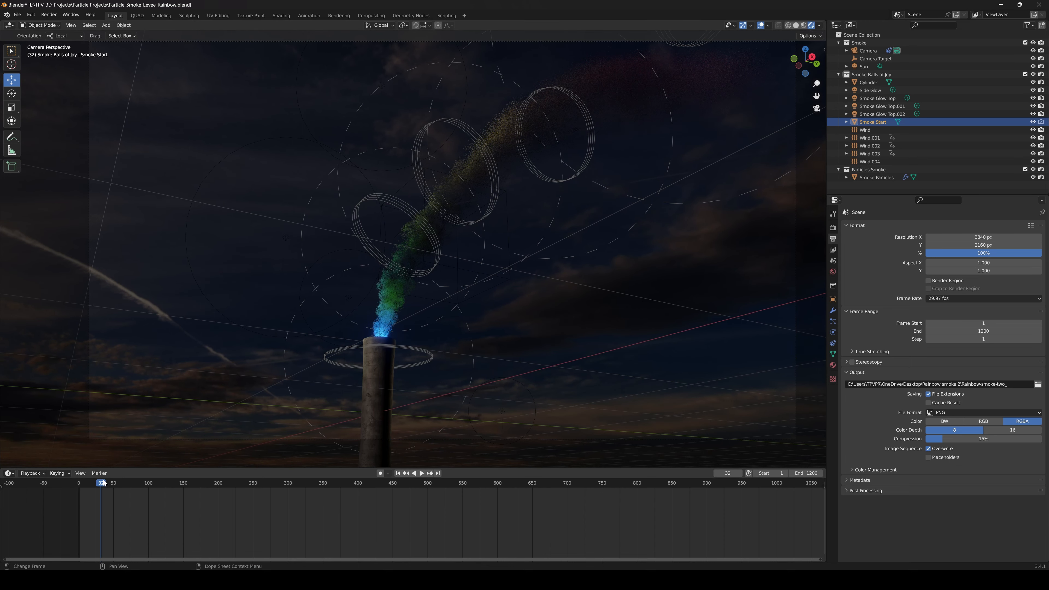
key("space")
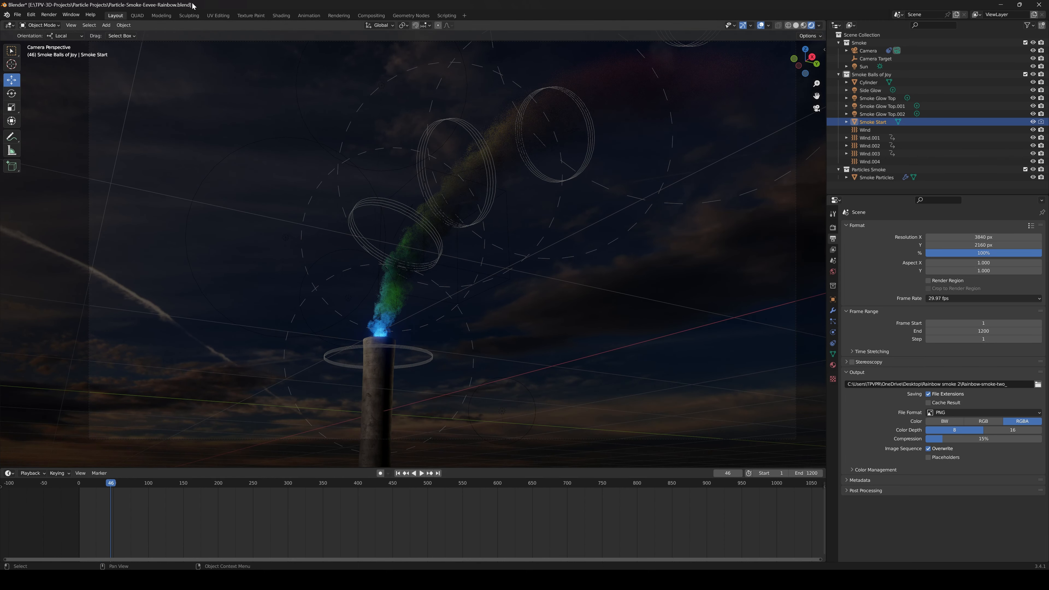
left_click(281, 16)
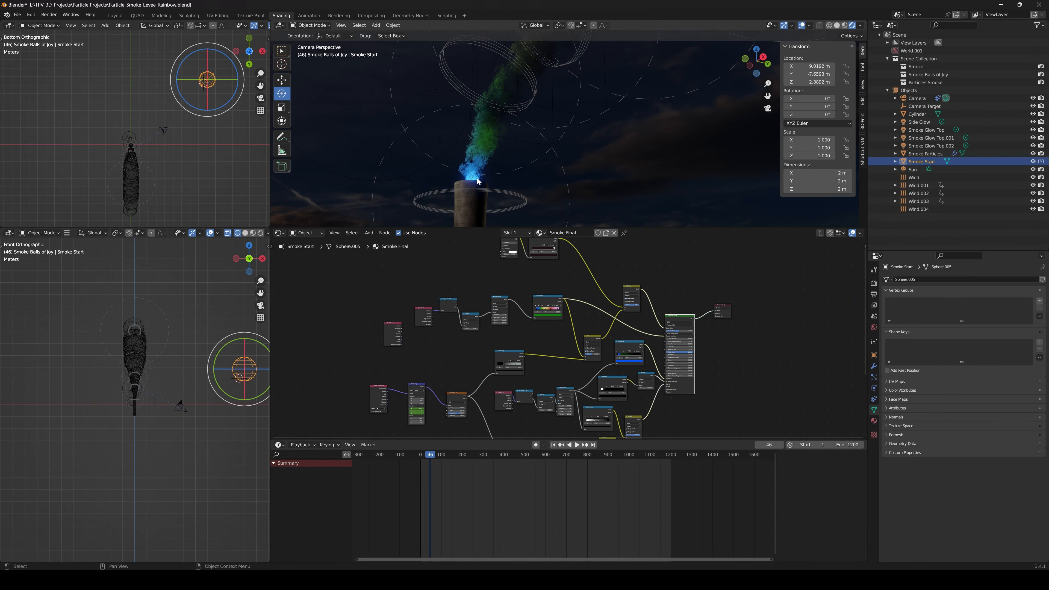
scroll(469, 186, "up", 3)
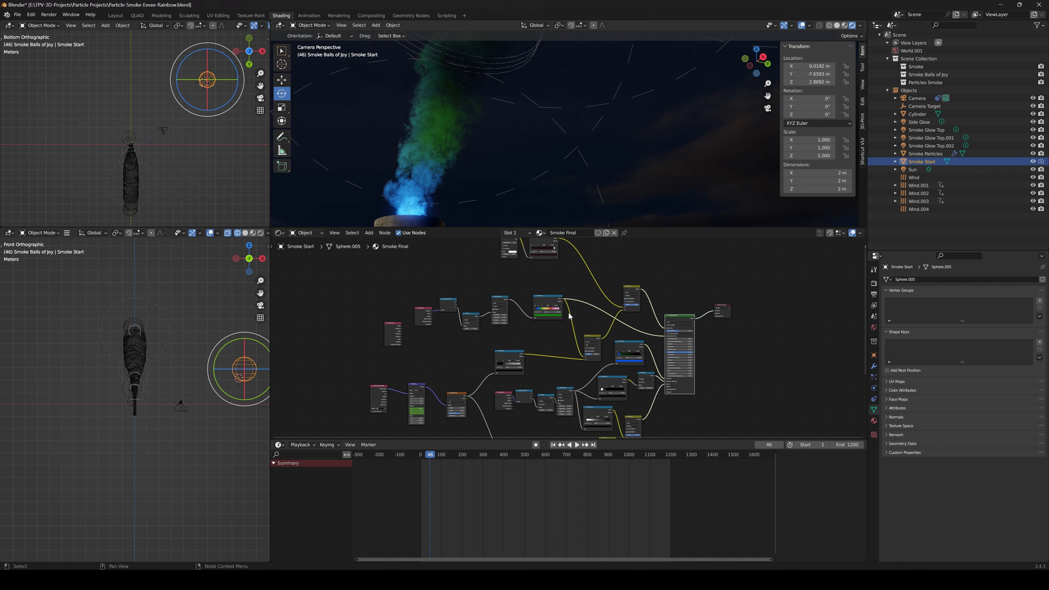
scroll(679, 324, "up", 3)
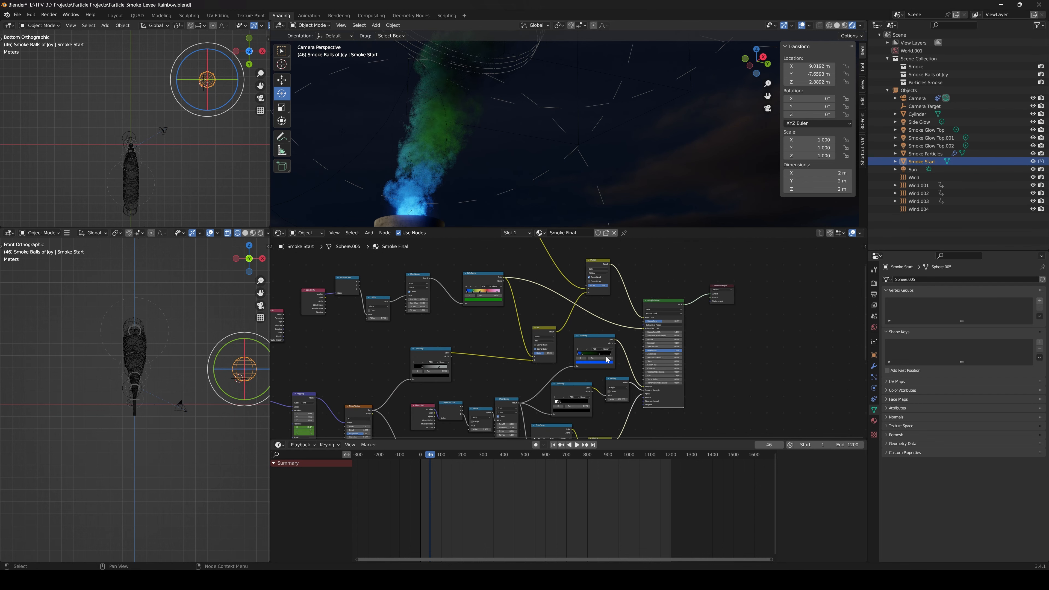
scroll(624, 368, "up", 5)
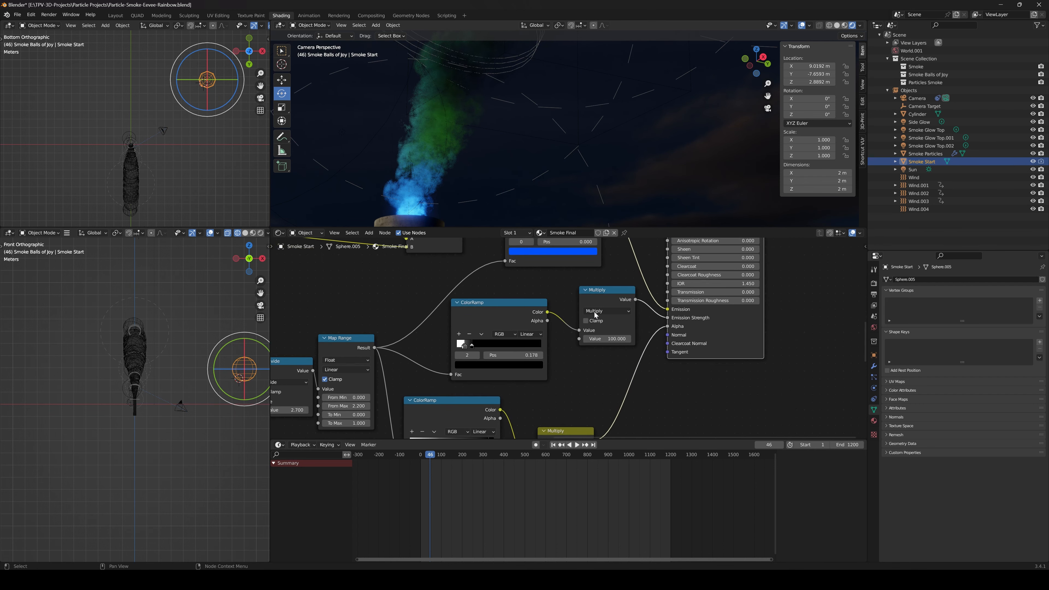
middle_click_drag(592, 314, 538, 333)
left_click_drag(394, 312, 410, 314)
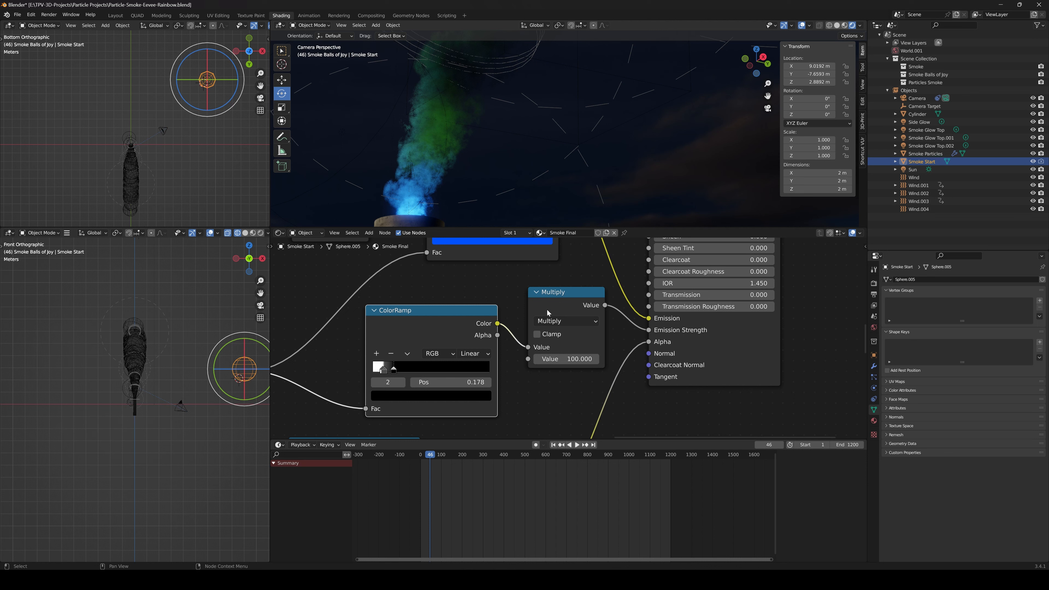
left_click_drag(450, 318, 443, 318)
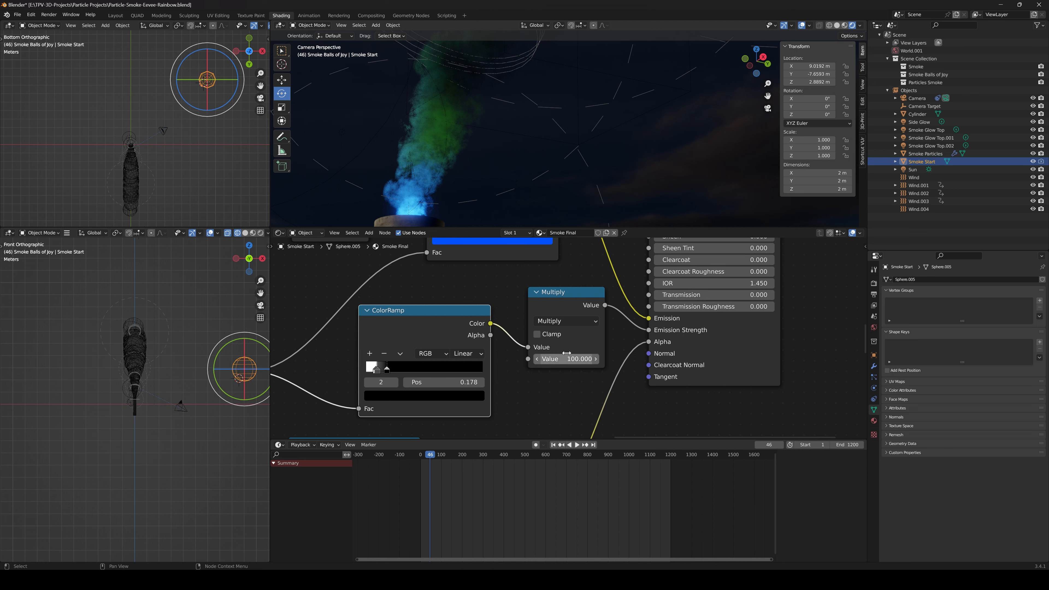
Examine the blue-to-green ColorRamp feeding the Emission color and compare it with the glow at the stack's opening
scroll(493, 322, "down", 8)
middle_click_drag(493, 307, 506, 332)
scroll(494, 326, "up", 2)
scroll(497, 315, "up", 3)
scroll(497, 324, "up", 3)
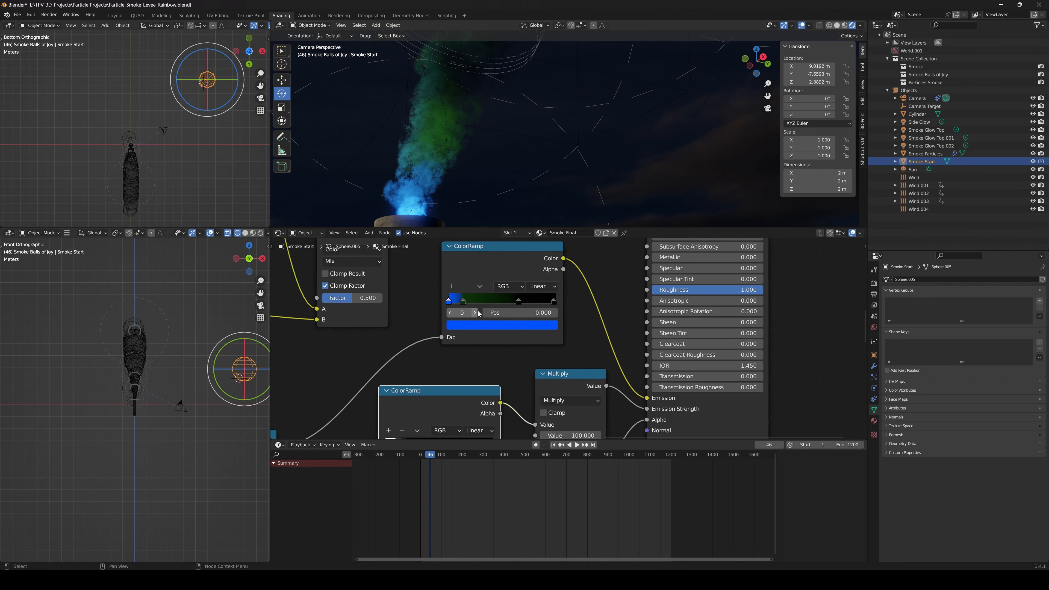
scroll(437, 194, "down", 2)
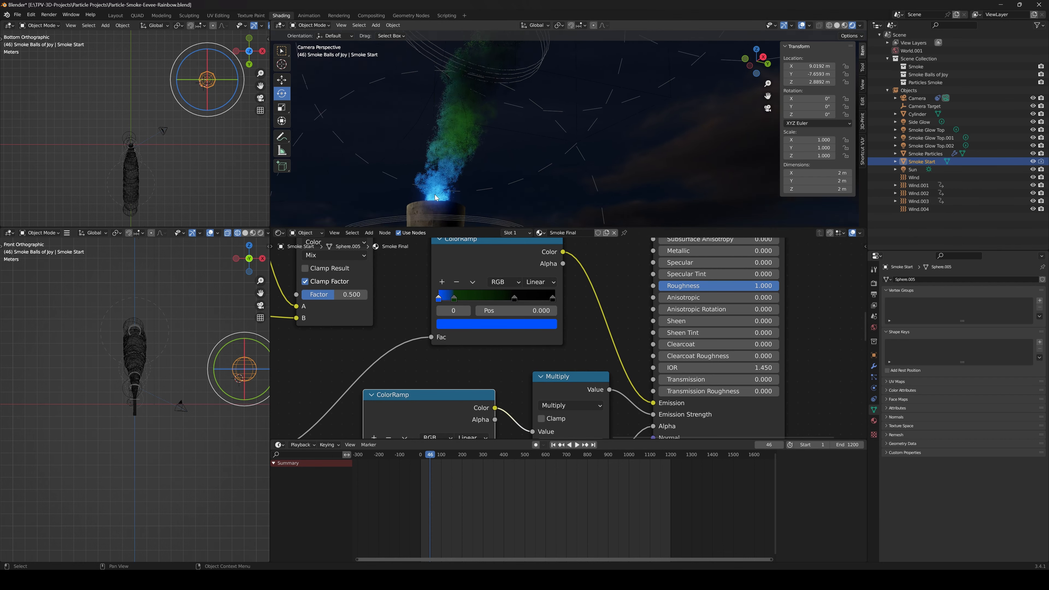
scroll(508, 168, "down", 3)
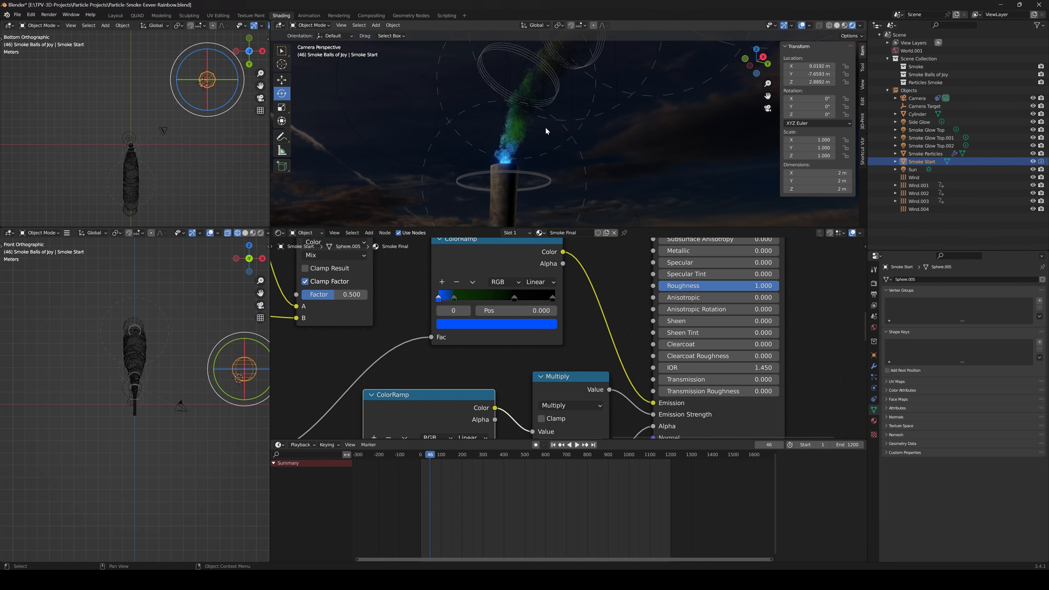
Play the rainbow smoke animation from frame 18 to frame 117 to watch the glowing smoke rise
middle_click_drag(546, 130, 536, 153, "shift")
left_click(424, 454)
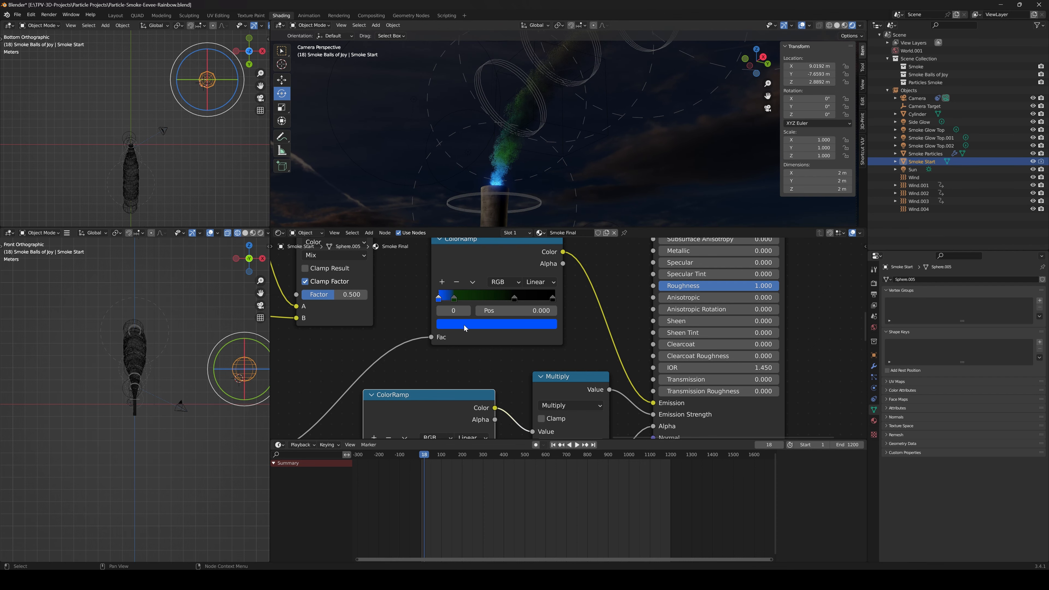
key("space")
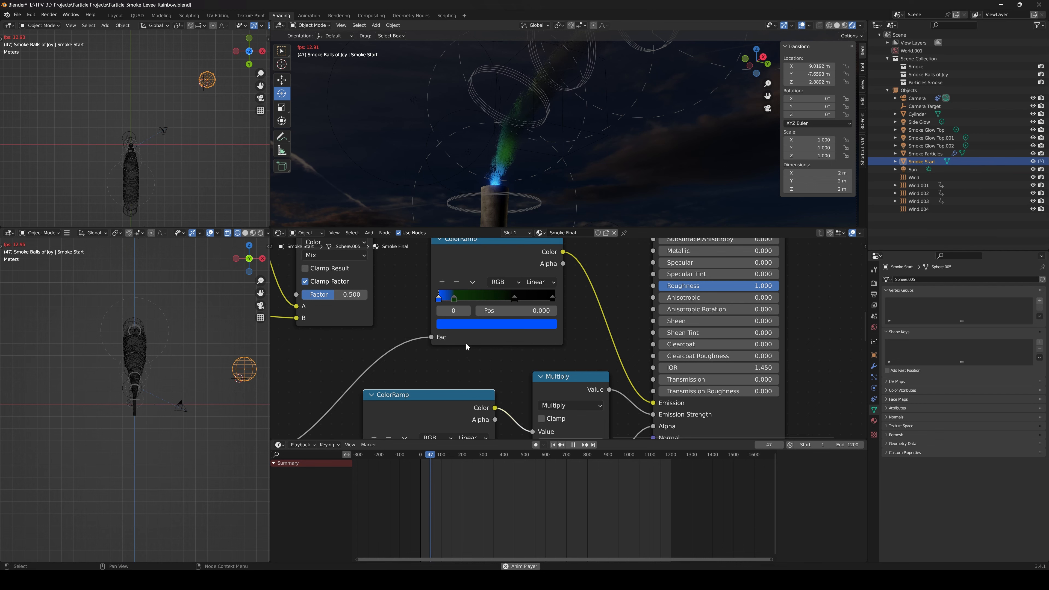
key("space")
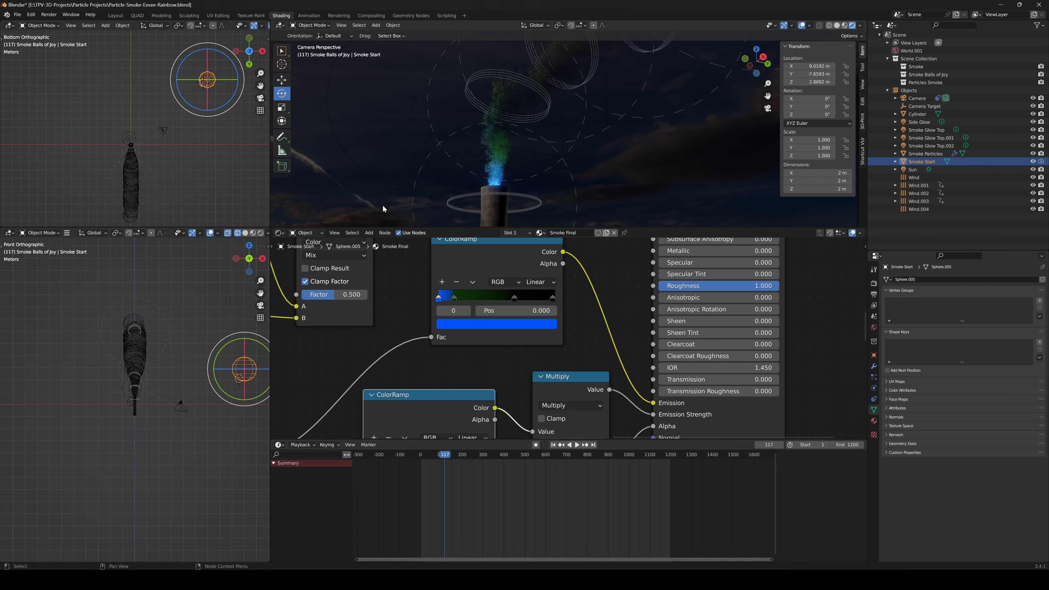
Return to the Layout workspace and render frame 117 as a still image
left_click(115, 15)
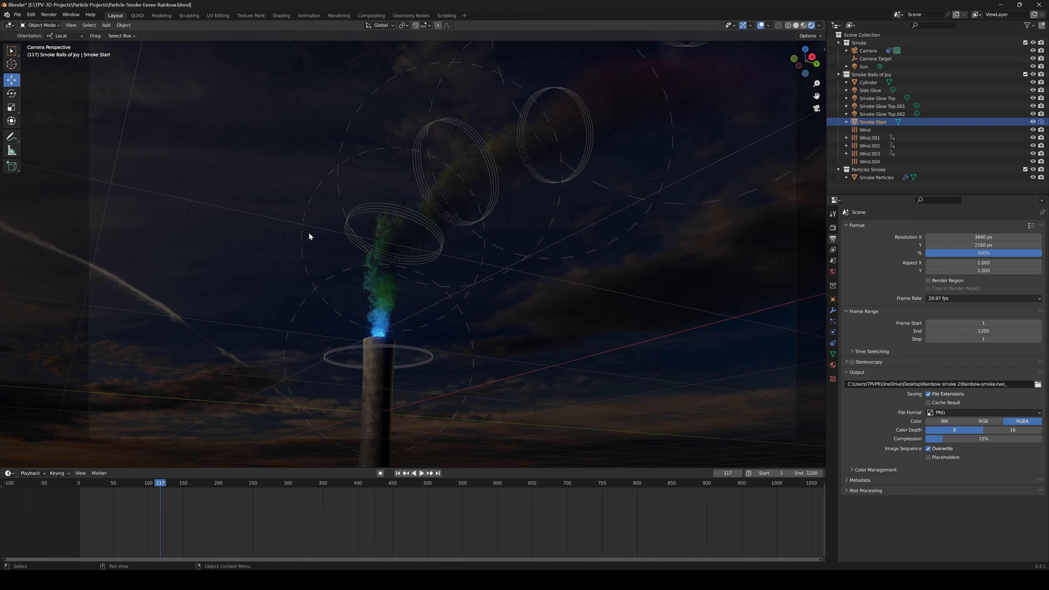
left_click(46, 15)
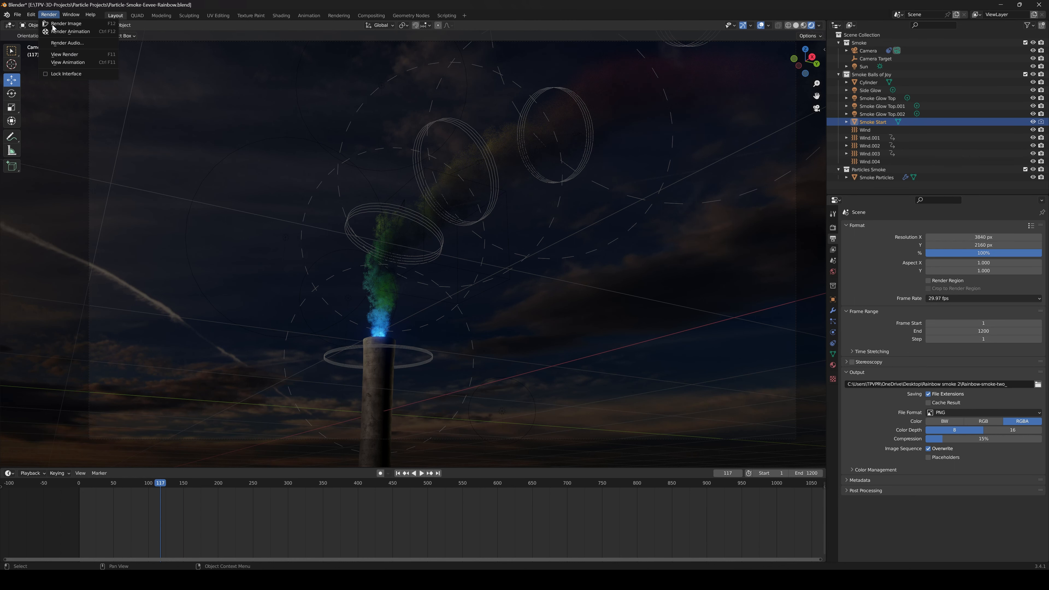
left_click(56, 27)
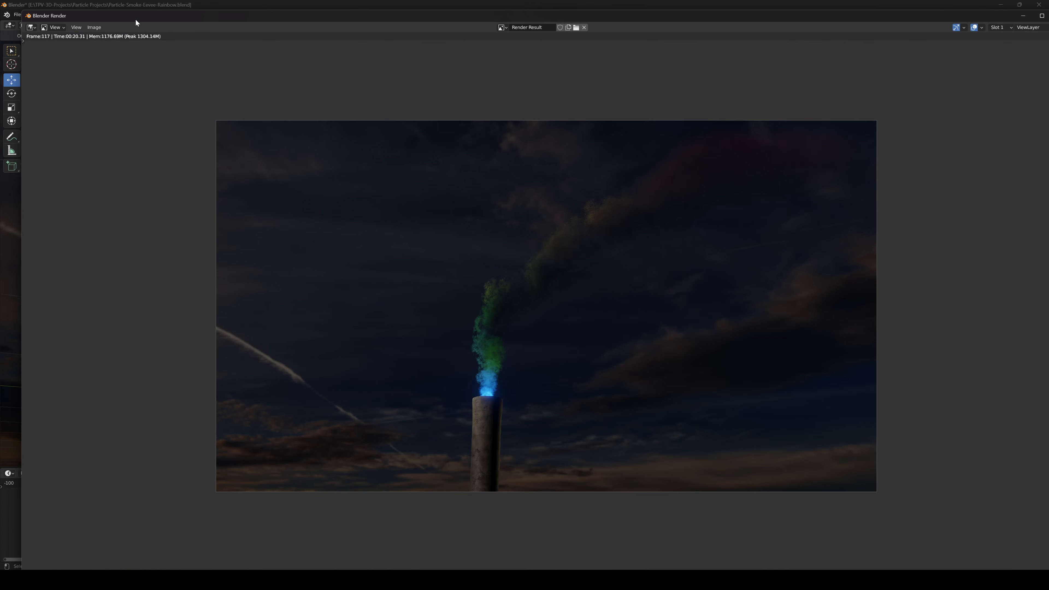
Fit the whole rendered image in the render window and inspect the glow and smoke colors up close
double_click(134, 20)
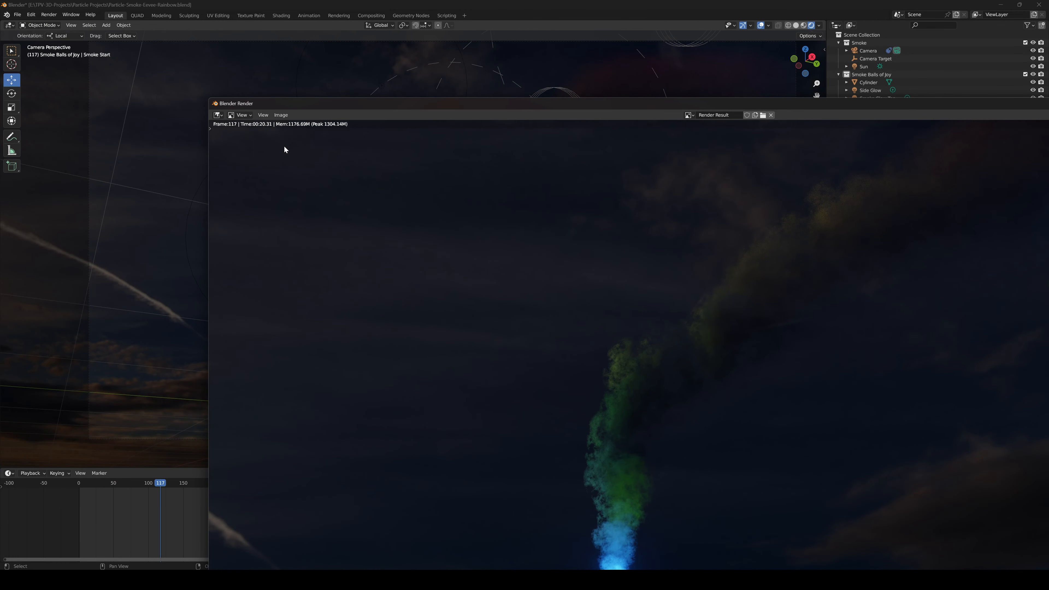
scroll(290, 152, "up", 3)
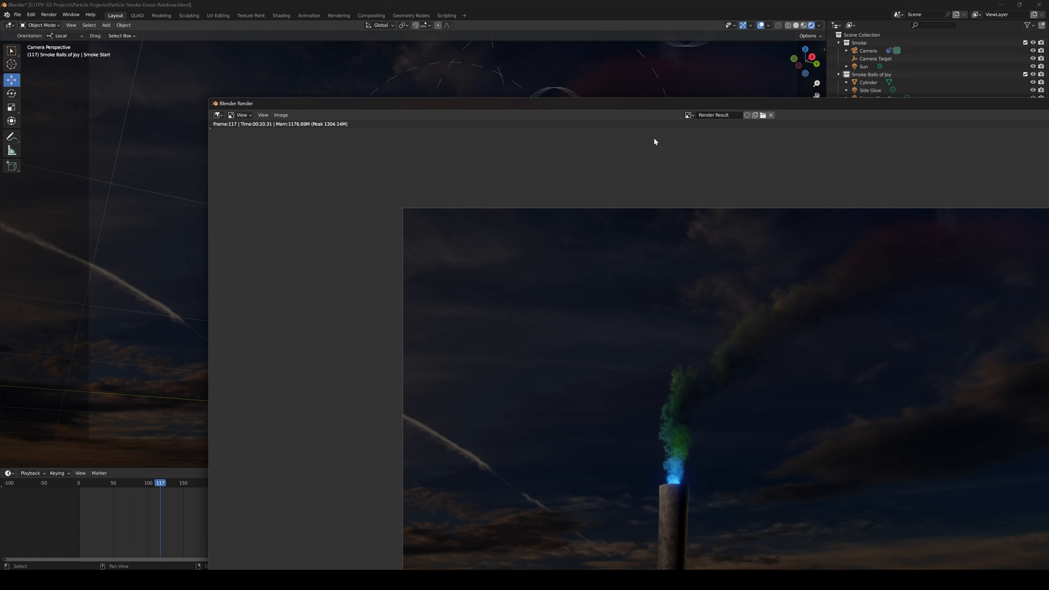
double_click(669, 105)
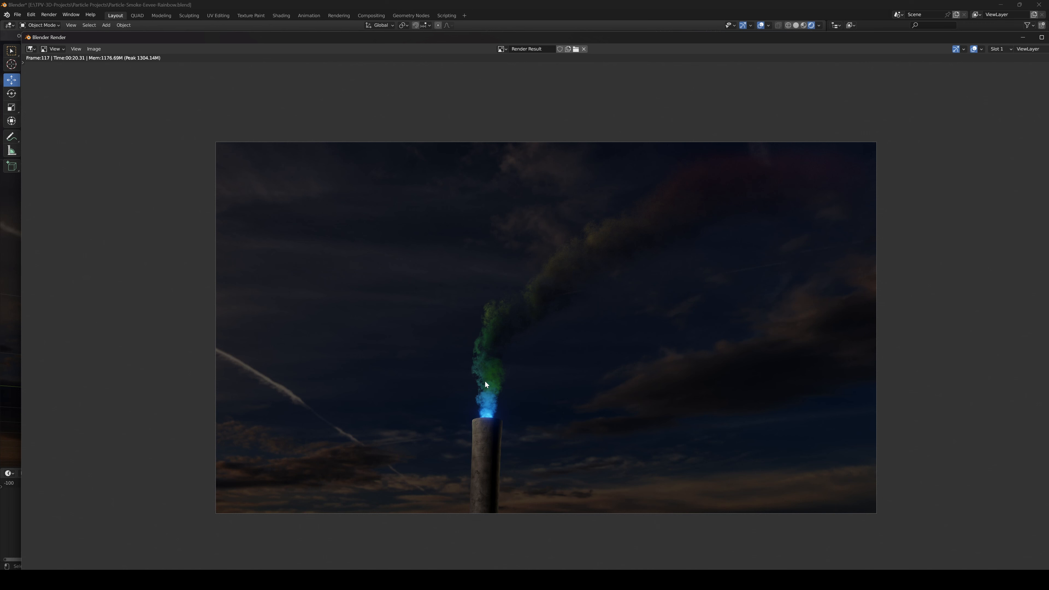
scroll(478, 391, "up", 1)
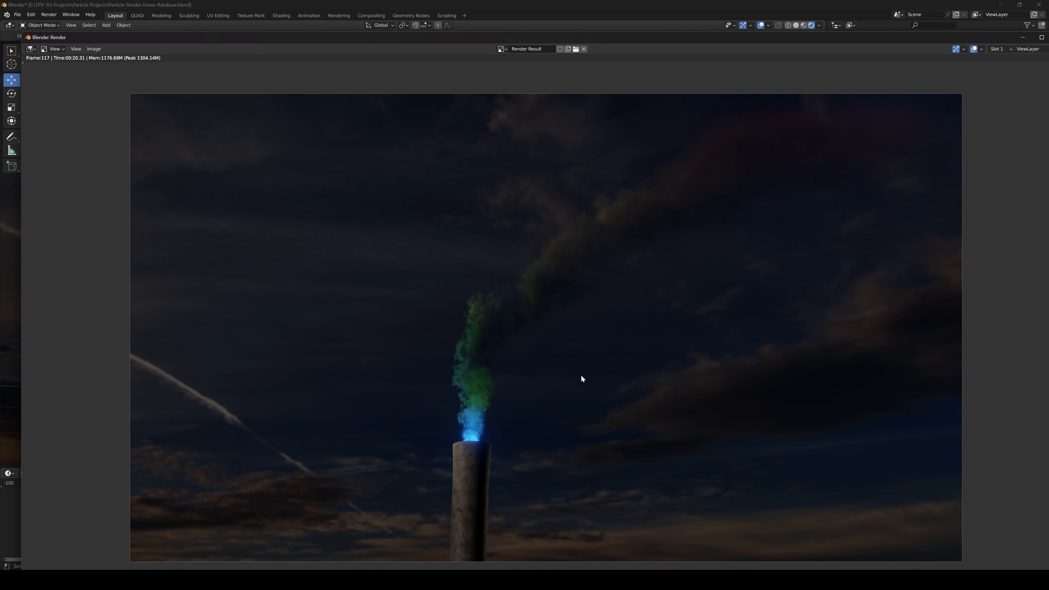
scroll(491, 362, "down", 1)
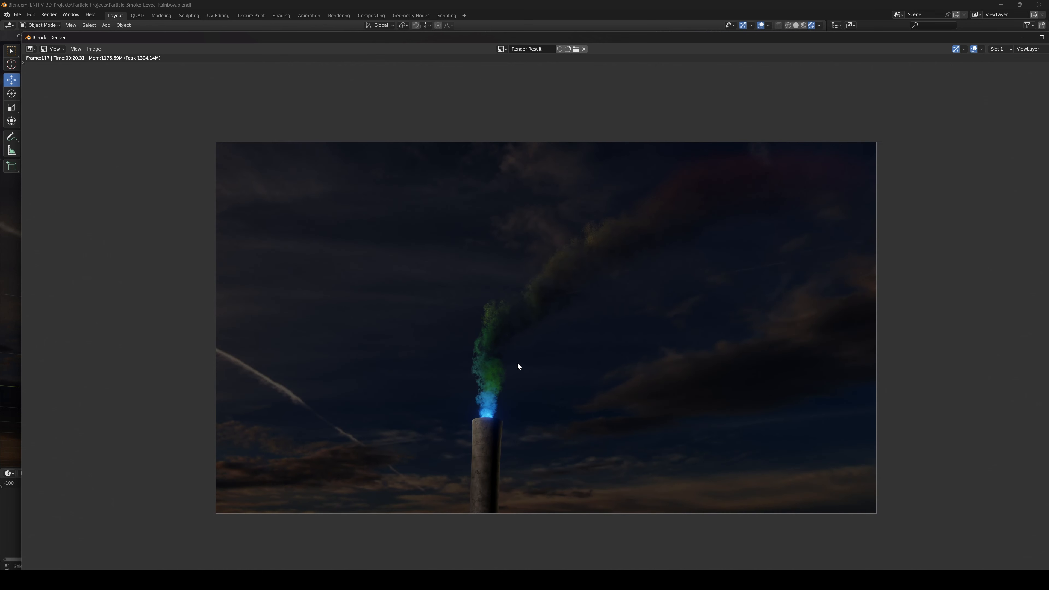
scroll(492, 387, "up", 1)
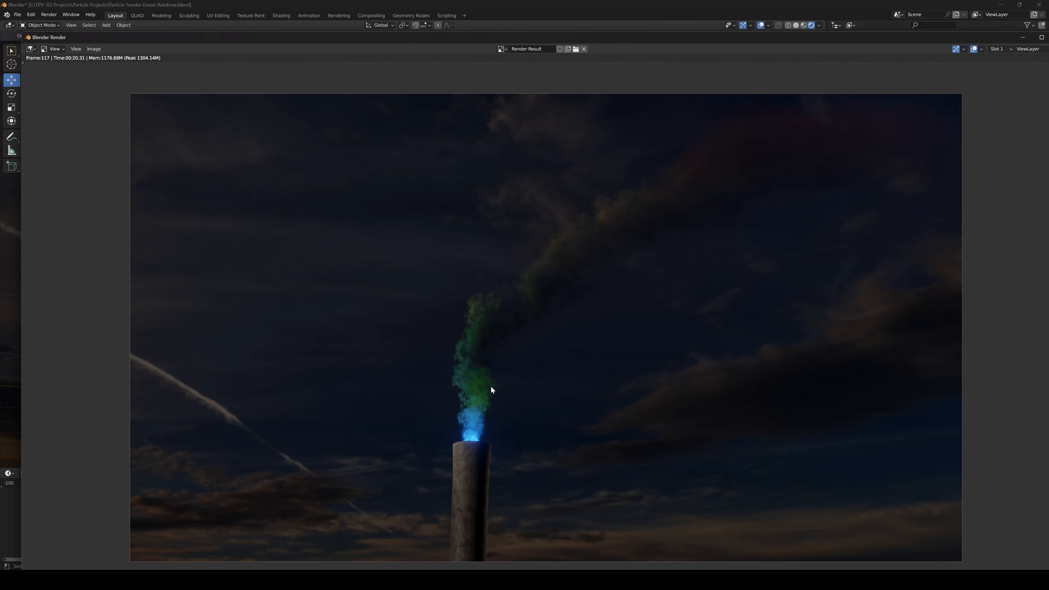